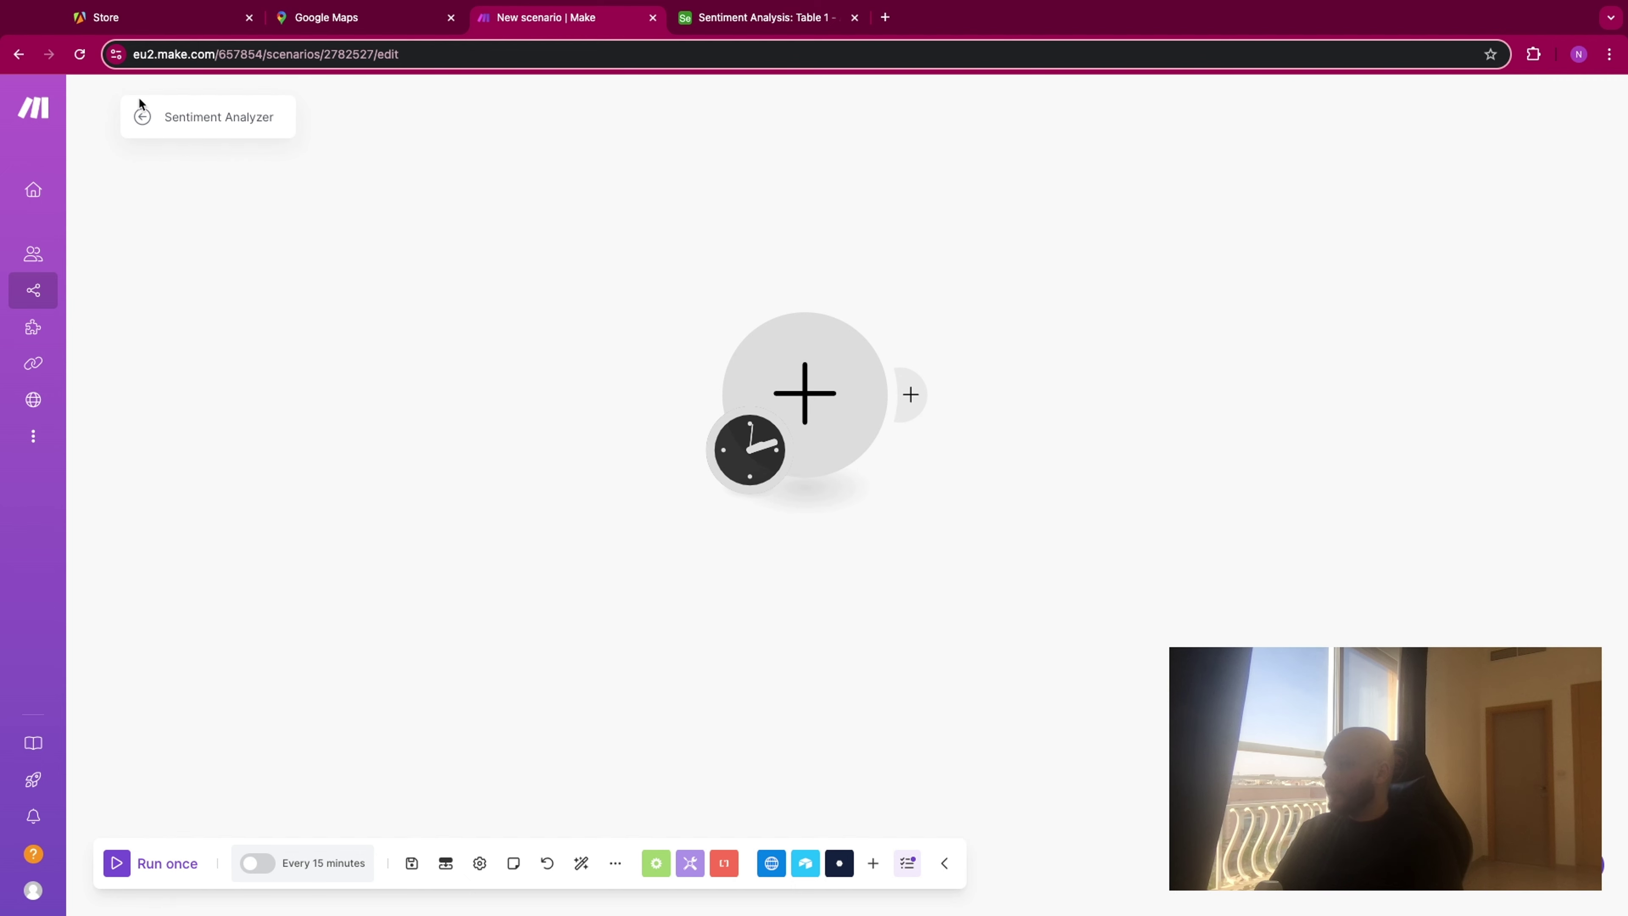
Switch to the Apify Store and search its Actors for "amazon review".
left_click(151, 18)
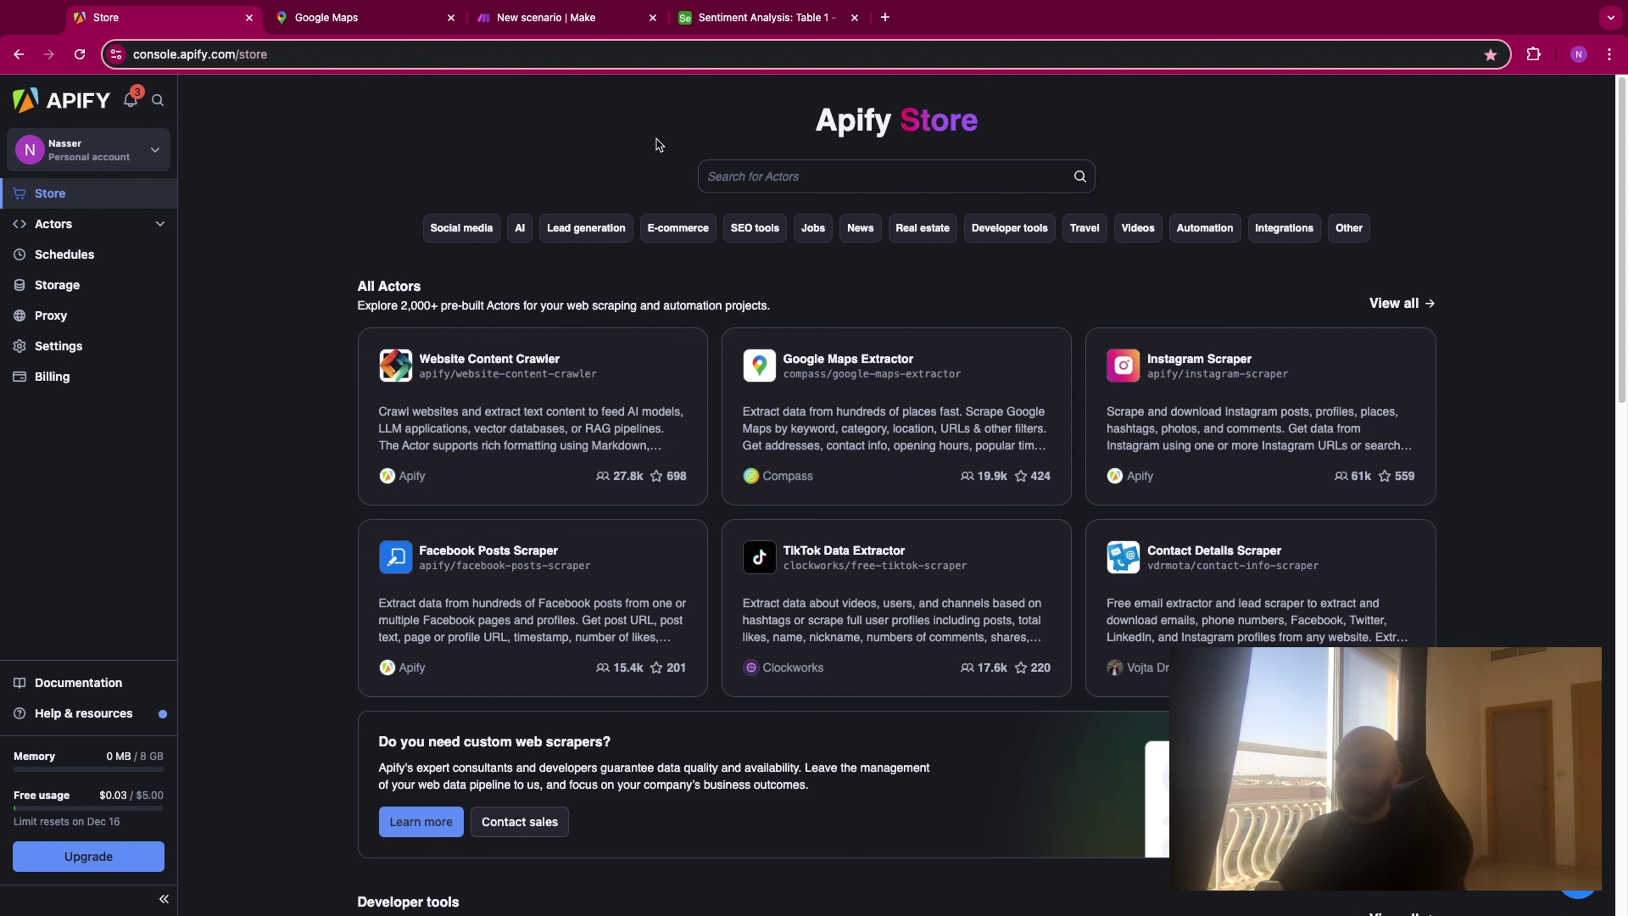
left_click(737, 165)
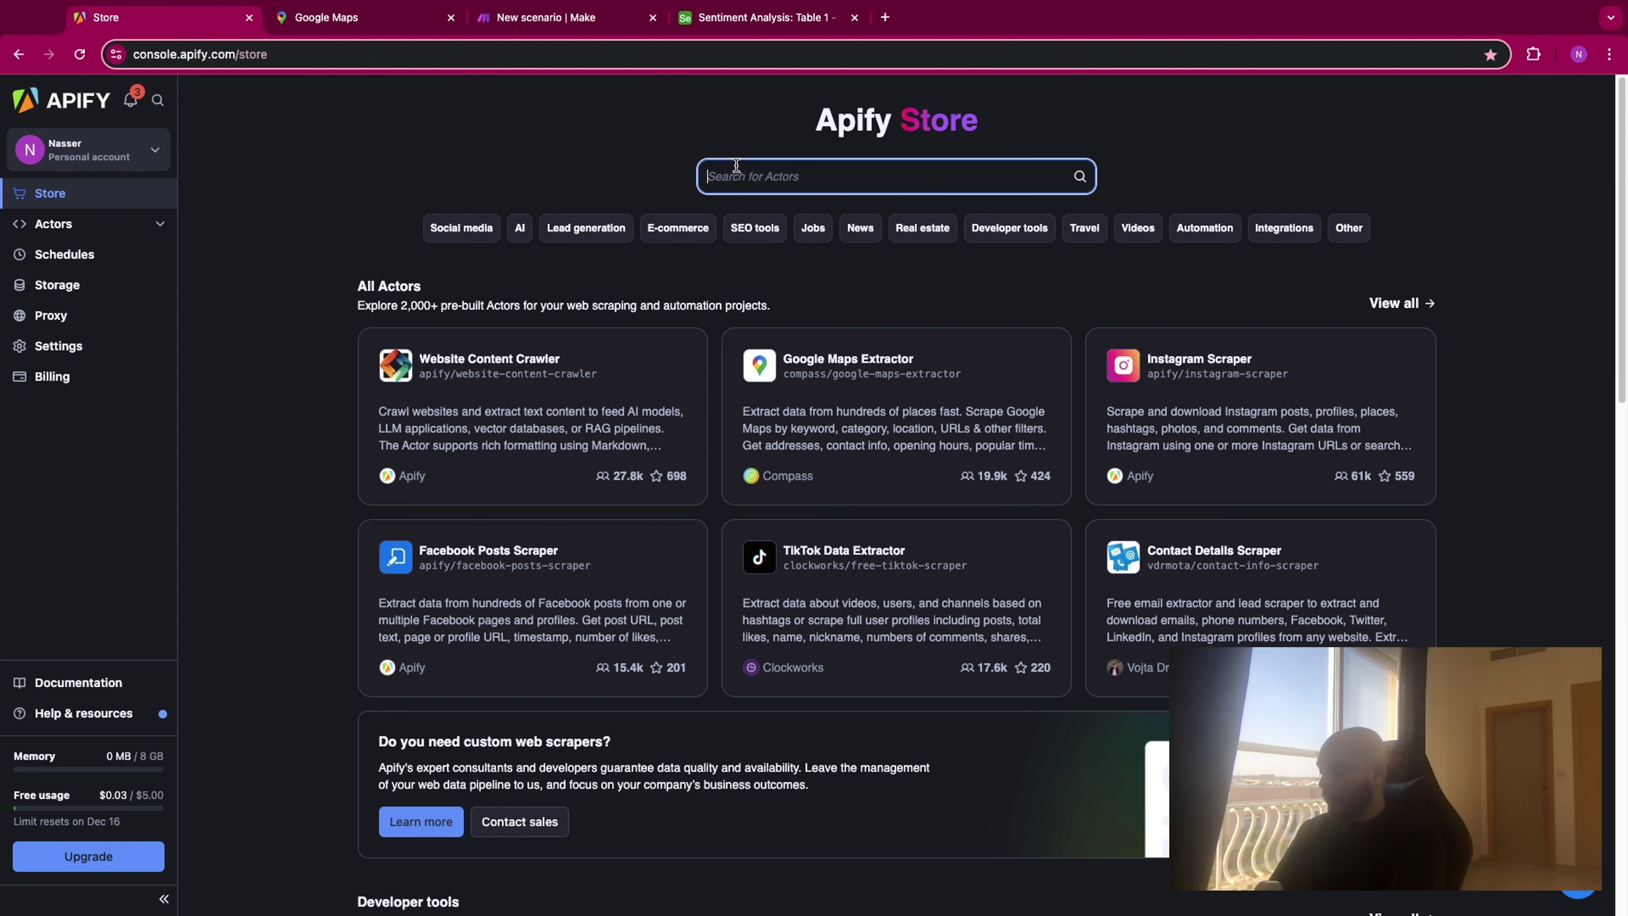
type("amazon review")
key("Return")
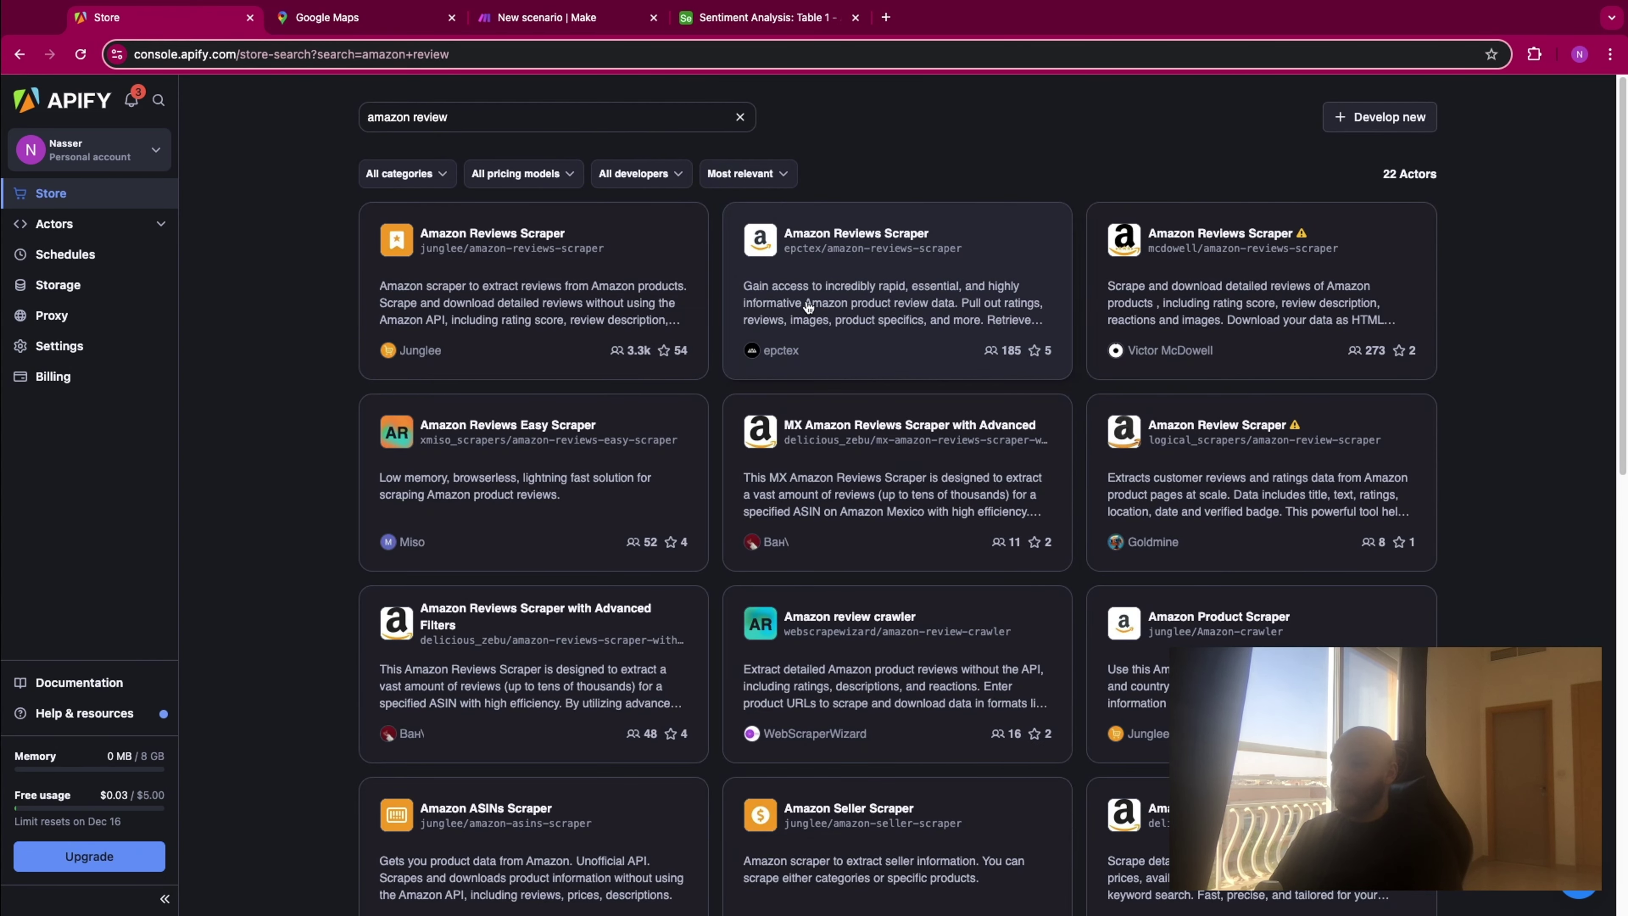
Search the Actors for "reddit comment" instead.
left_click_drag(450, 118, 346, 119)
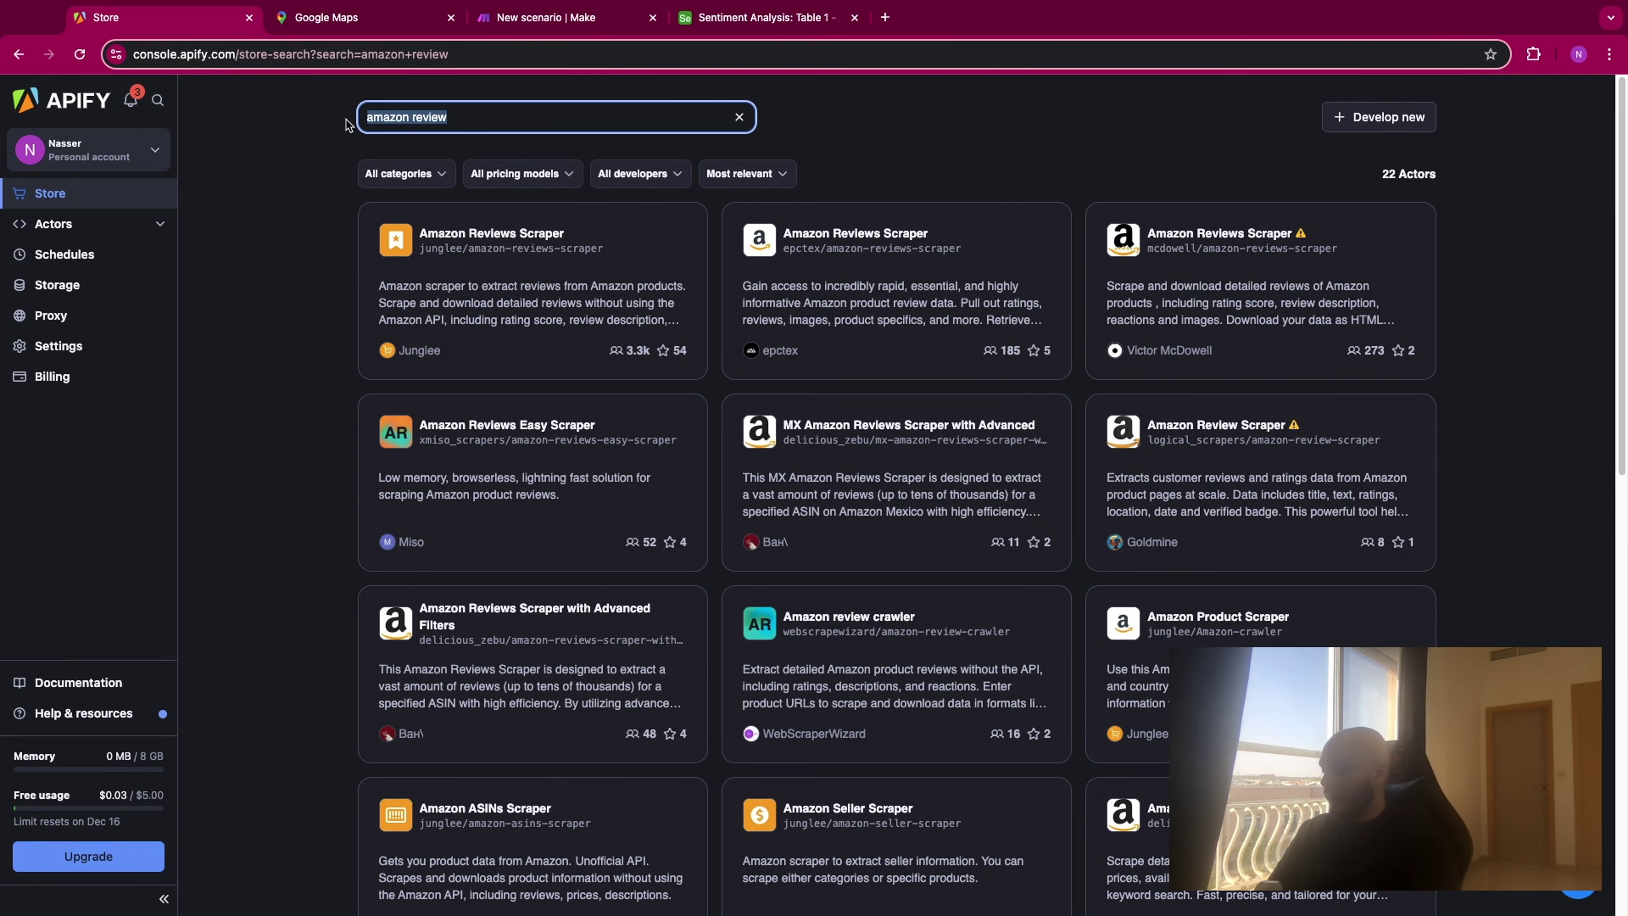
type("reddit")
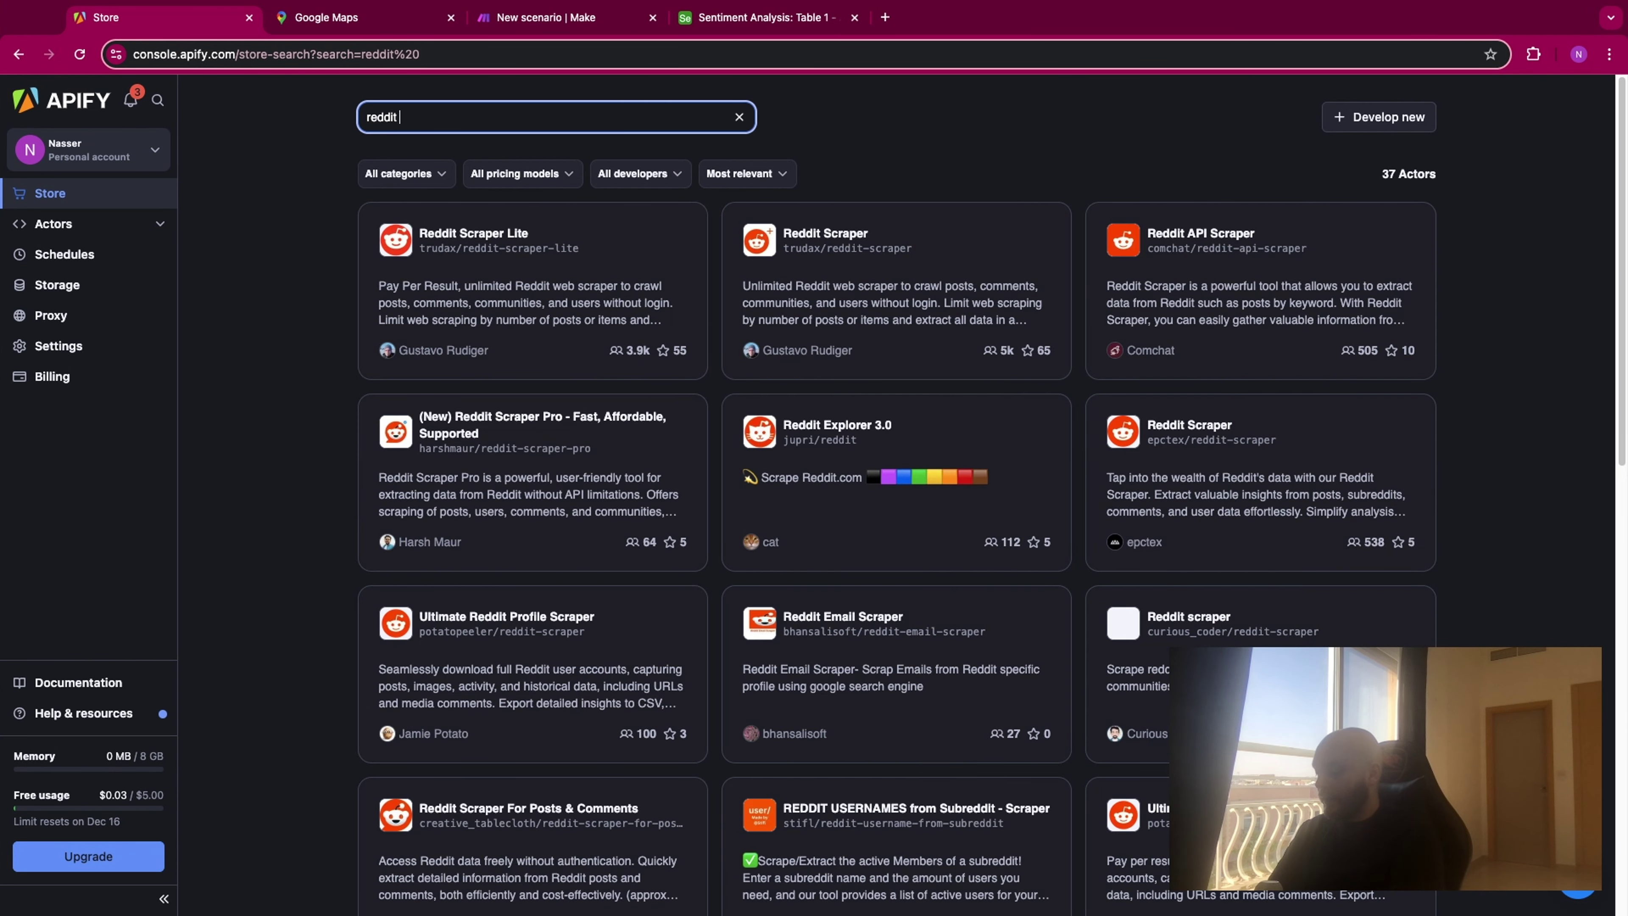
type(" comment")
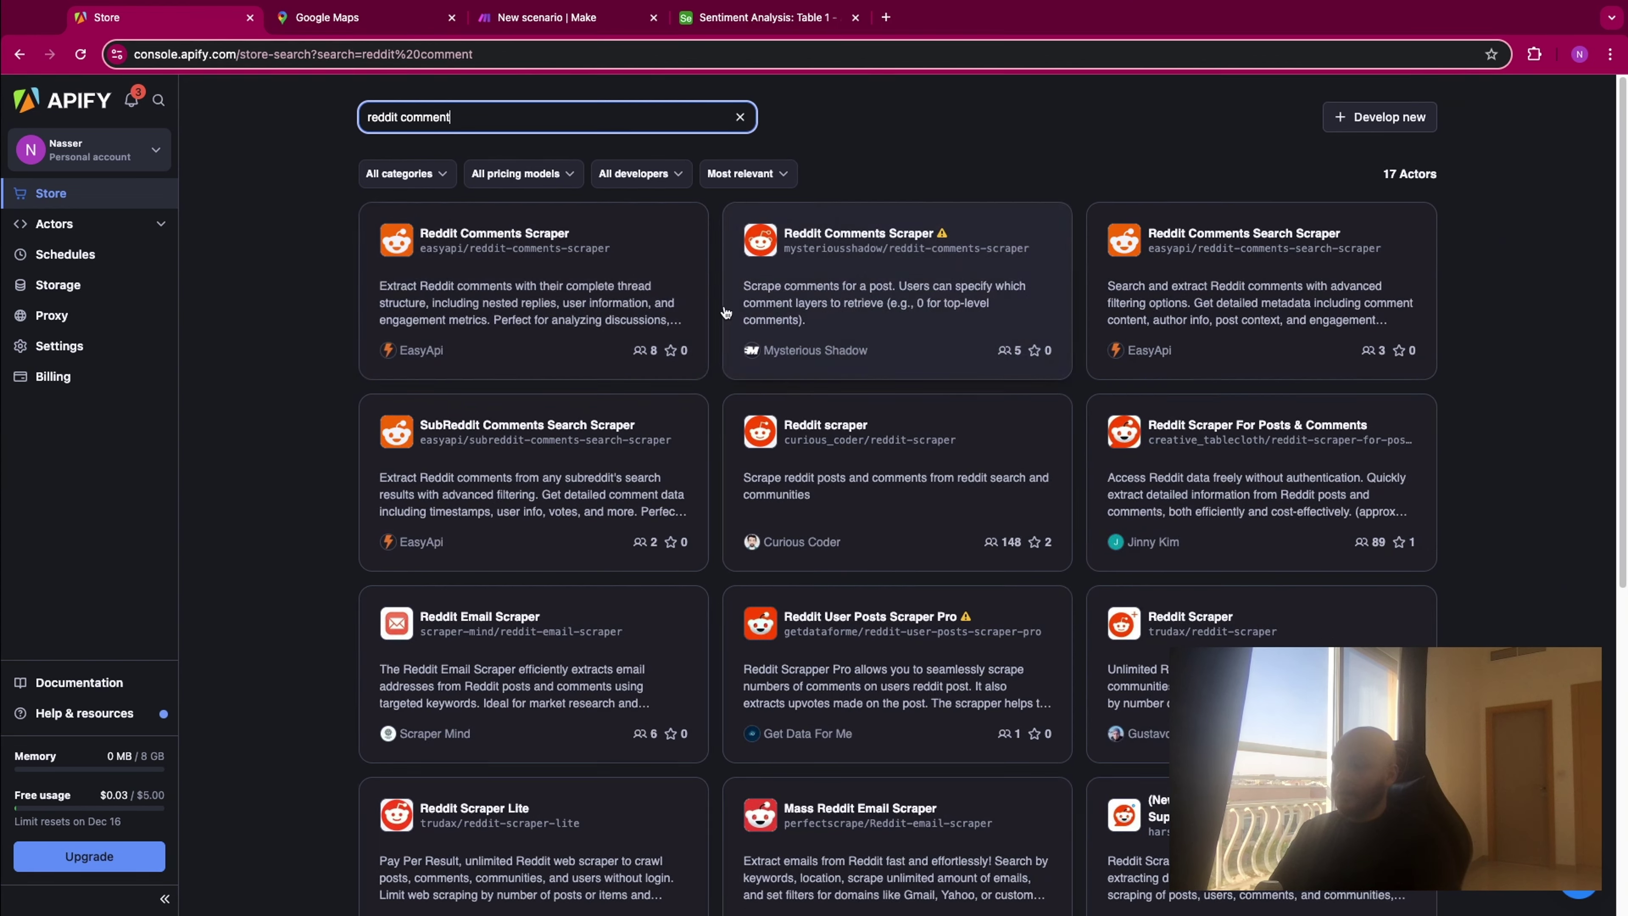
Replace the Actor search term with "youtube video".
key("super+a")
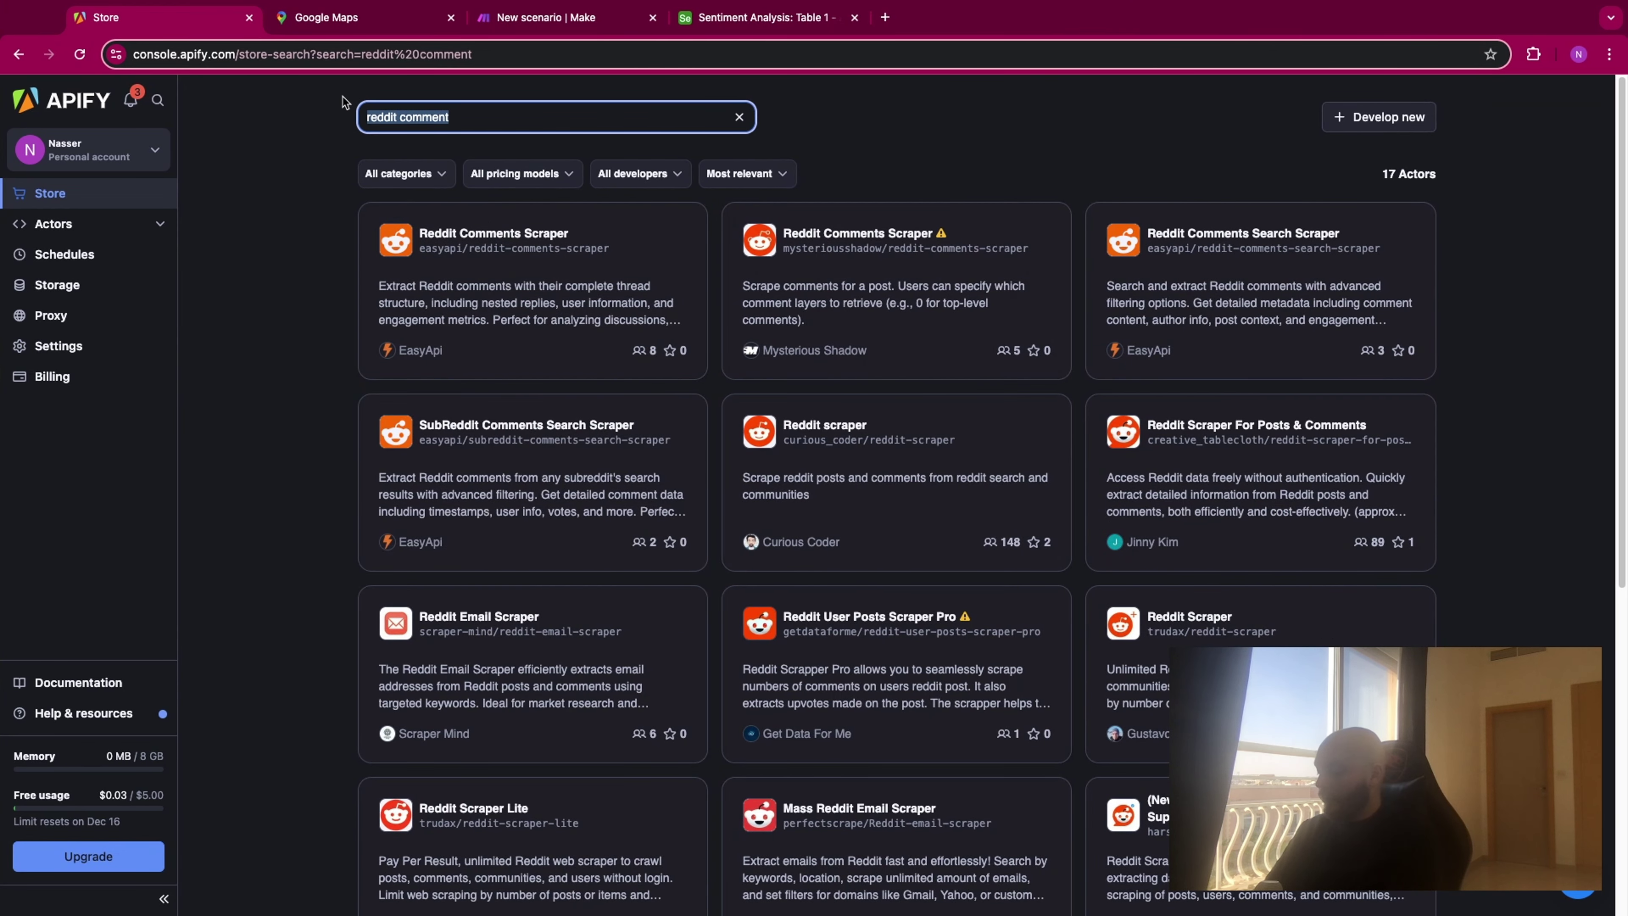
type("yotu")
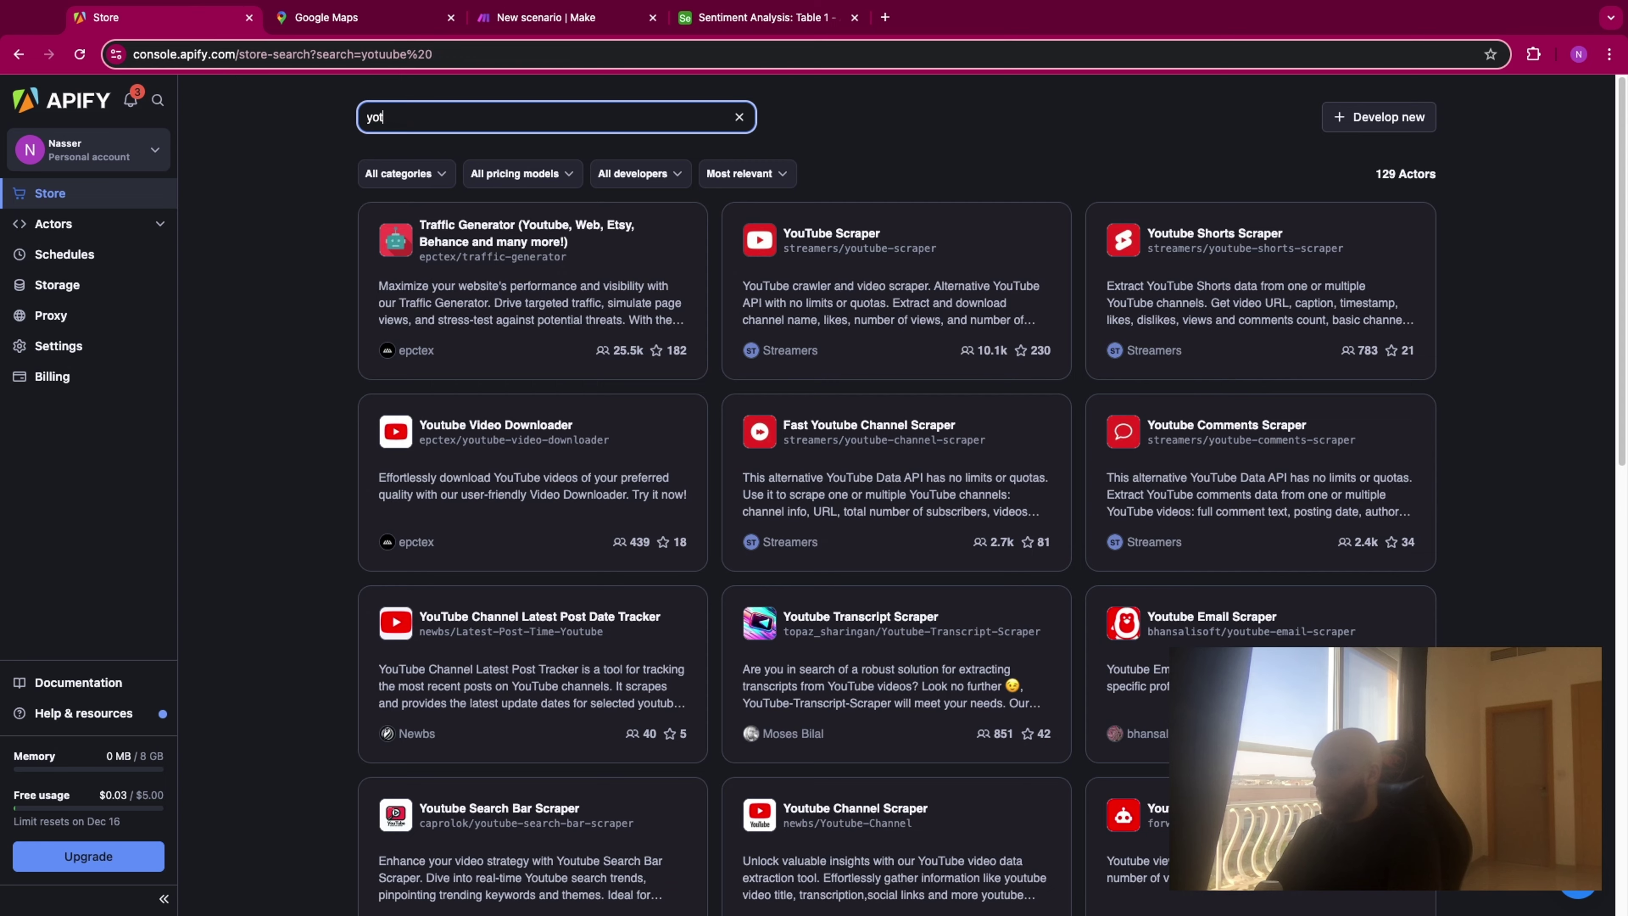
key("BackSpace")
type("utube video")
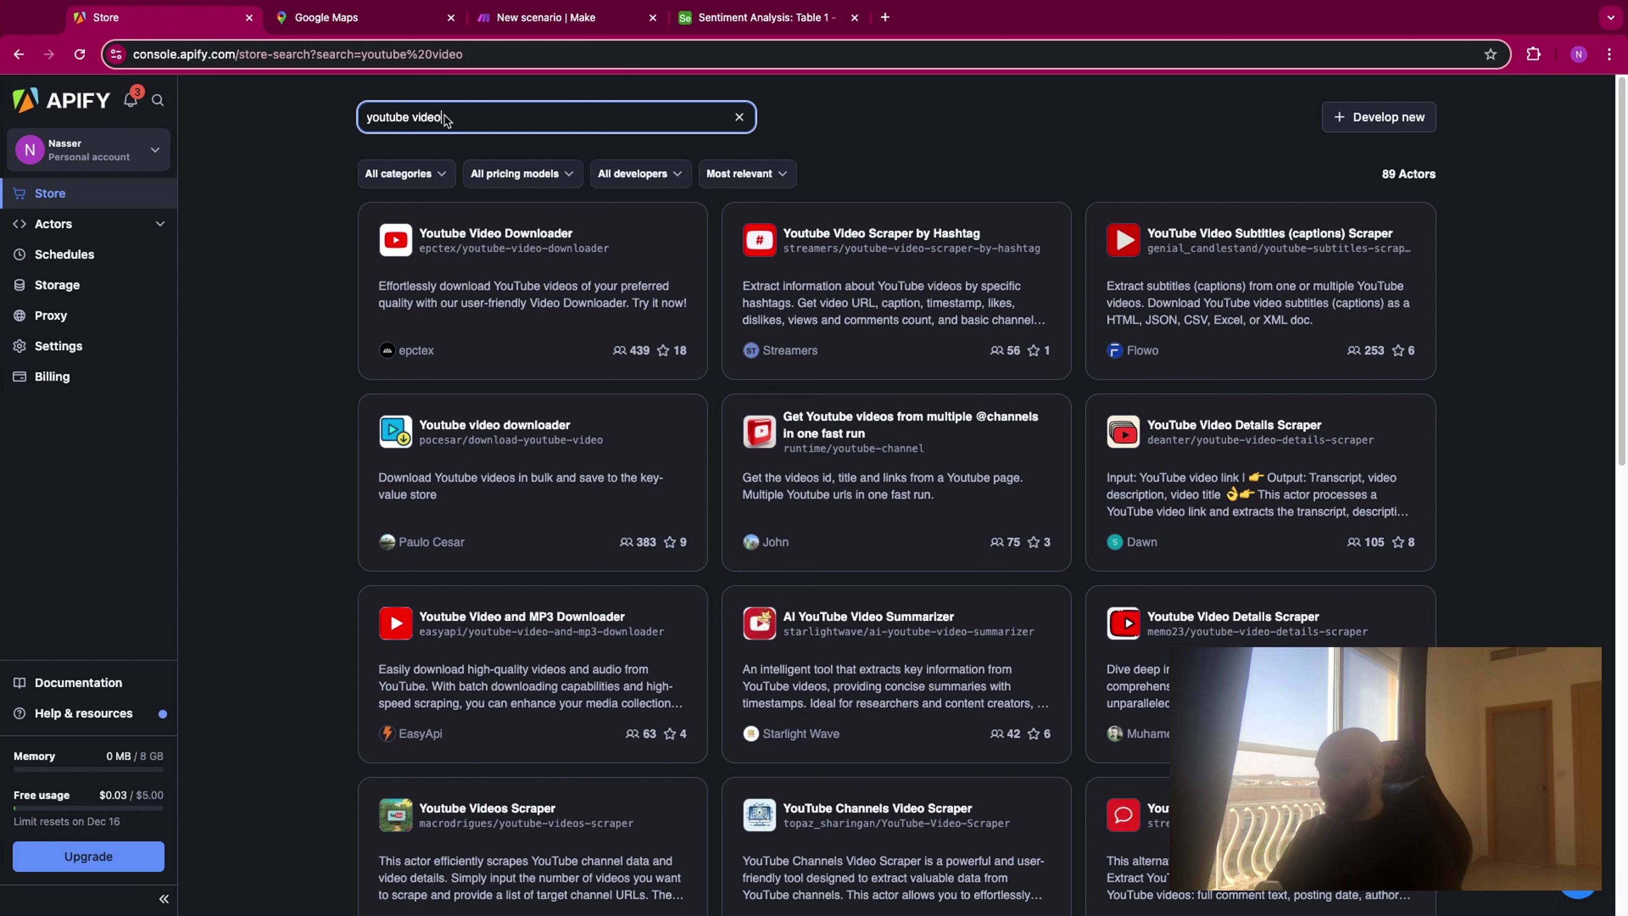
Search for "google map review" and open the Google Maps Reviews Scraper Actor by Compass.
triple_click(380, 117)
type("googlwe ")
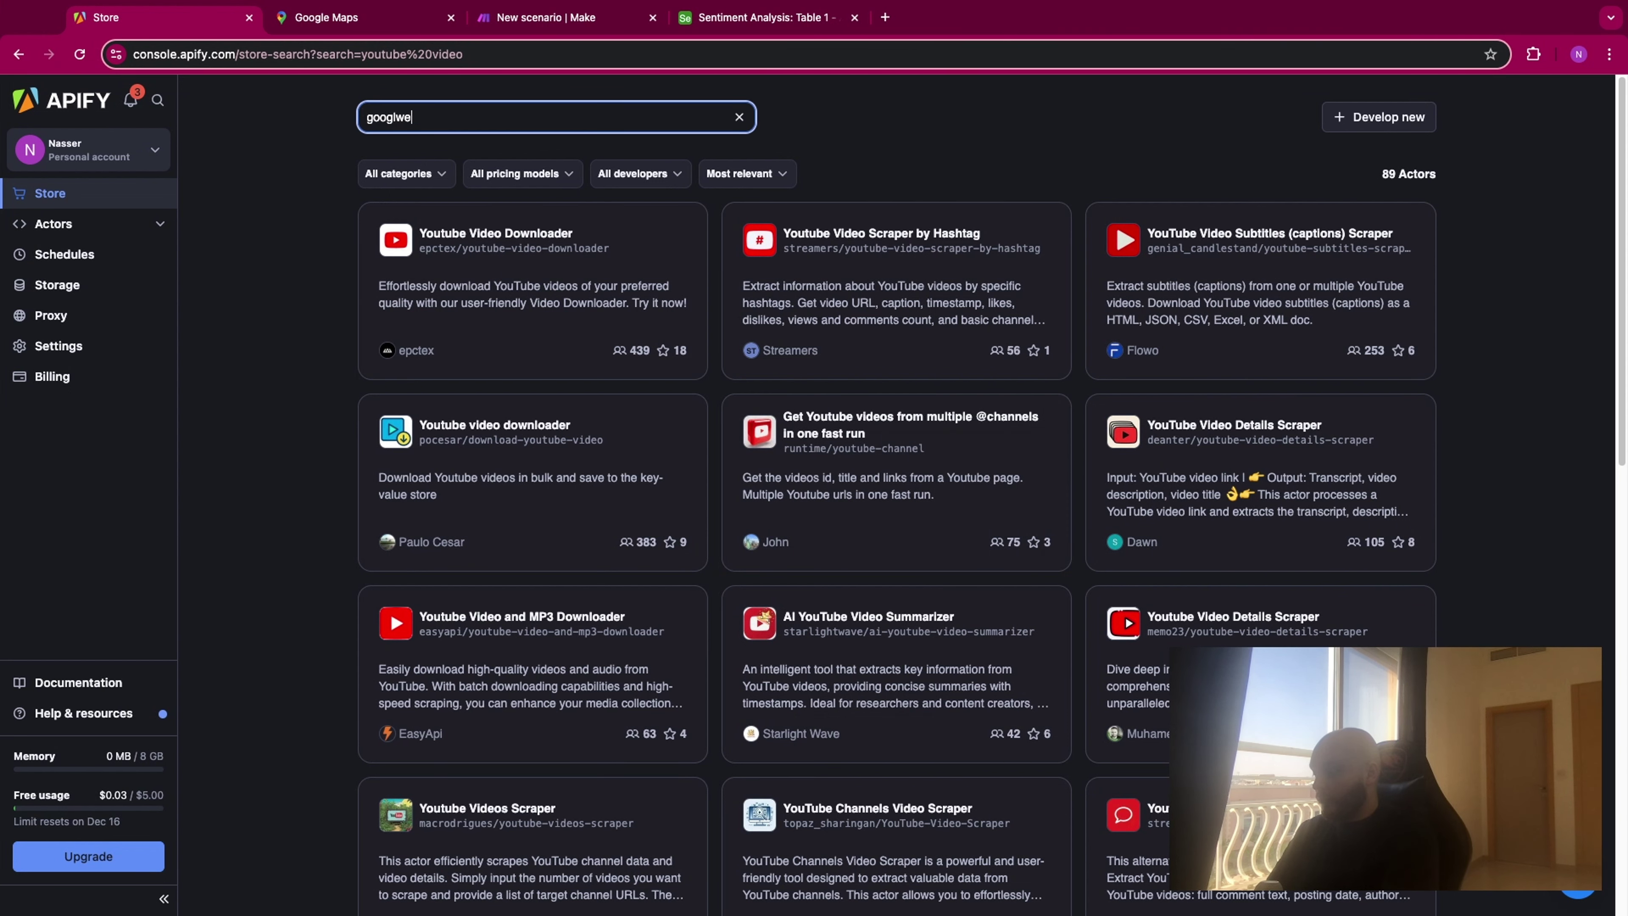
key("BackSpace")
key("BackSpace")
key("BackSpace")
type("e m")
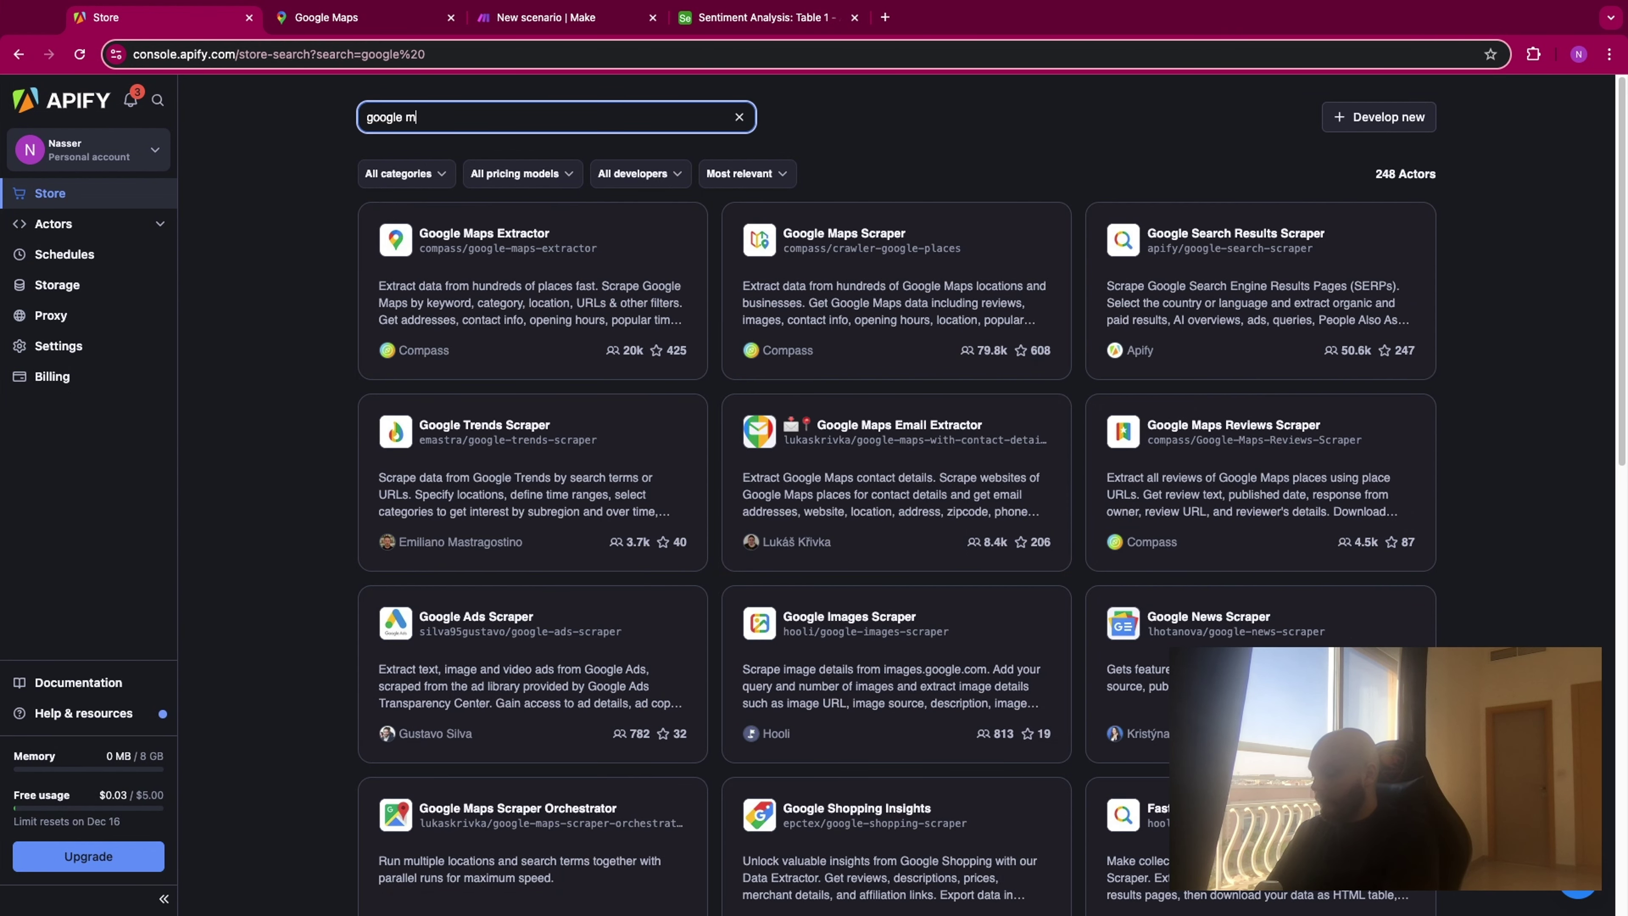
type("ap review")
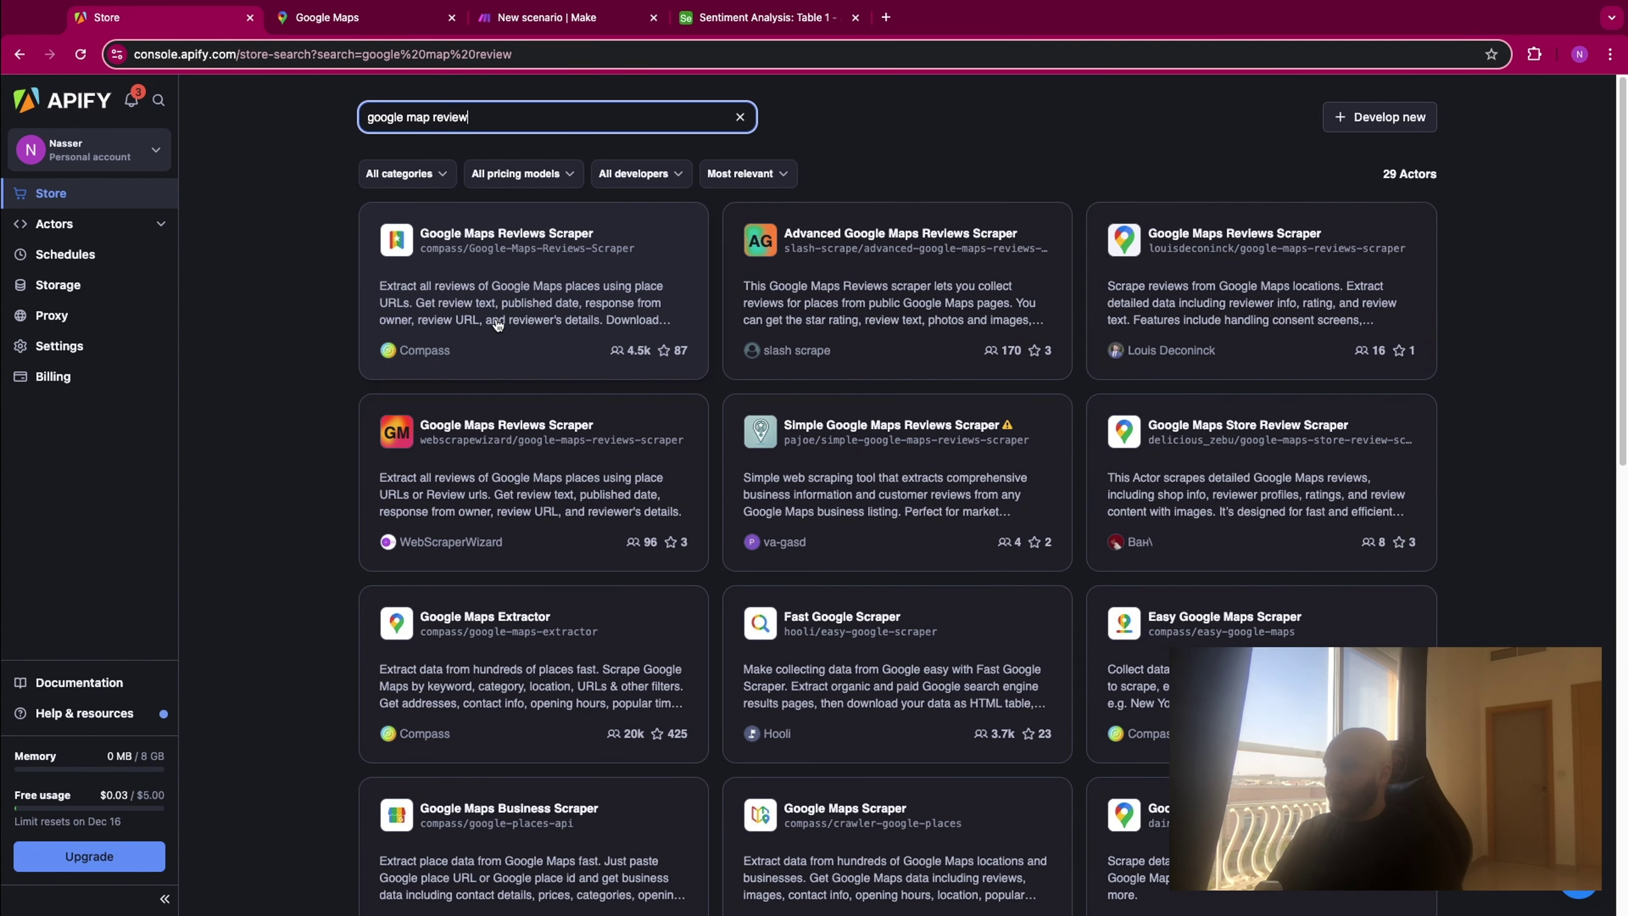
left_click(469, 265)
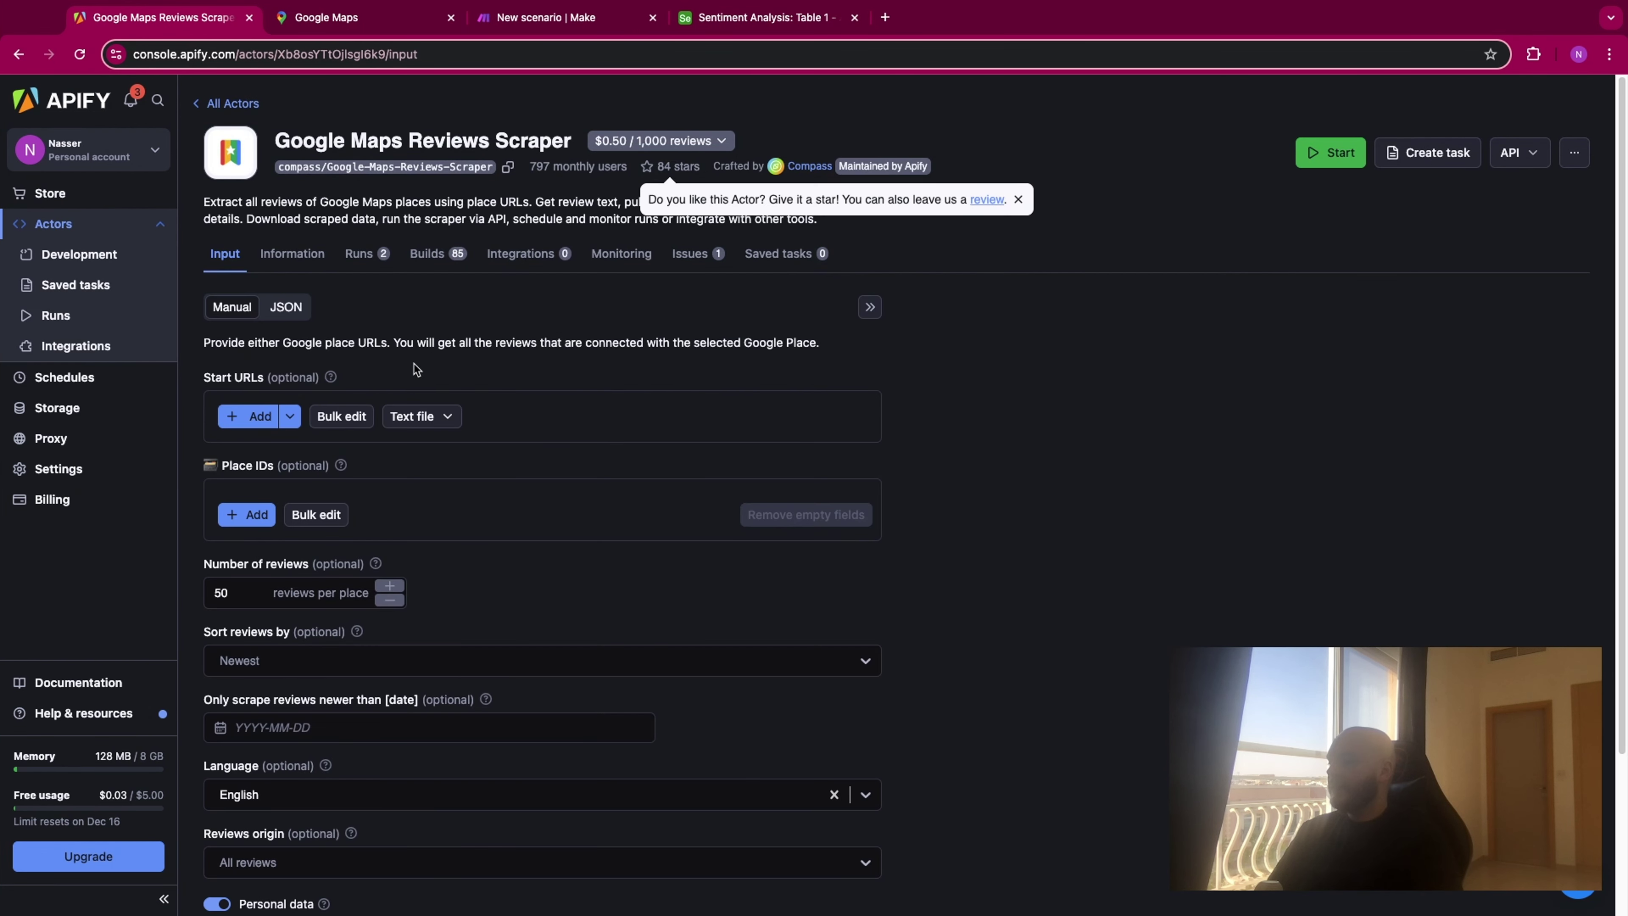
scroll(416, 369, "down", 2)
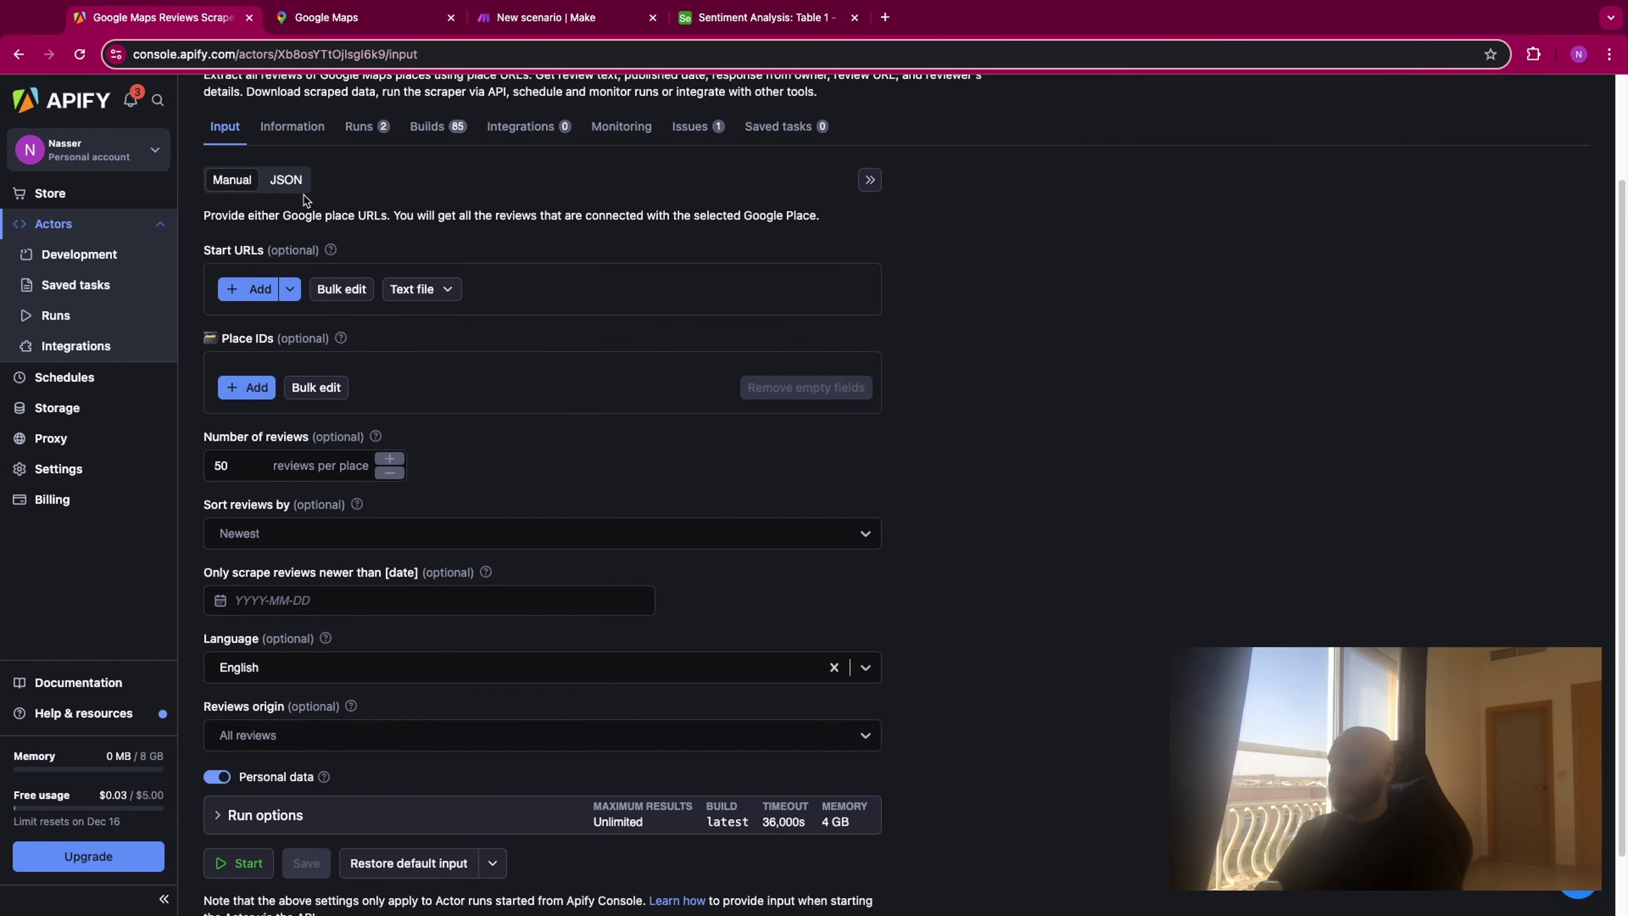
Switch to Google Maps and search for "dentist" in the Dubai area.
left_click(357, 26)
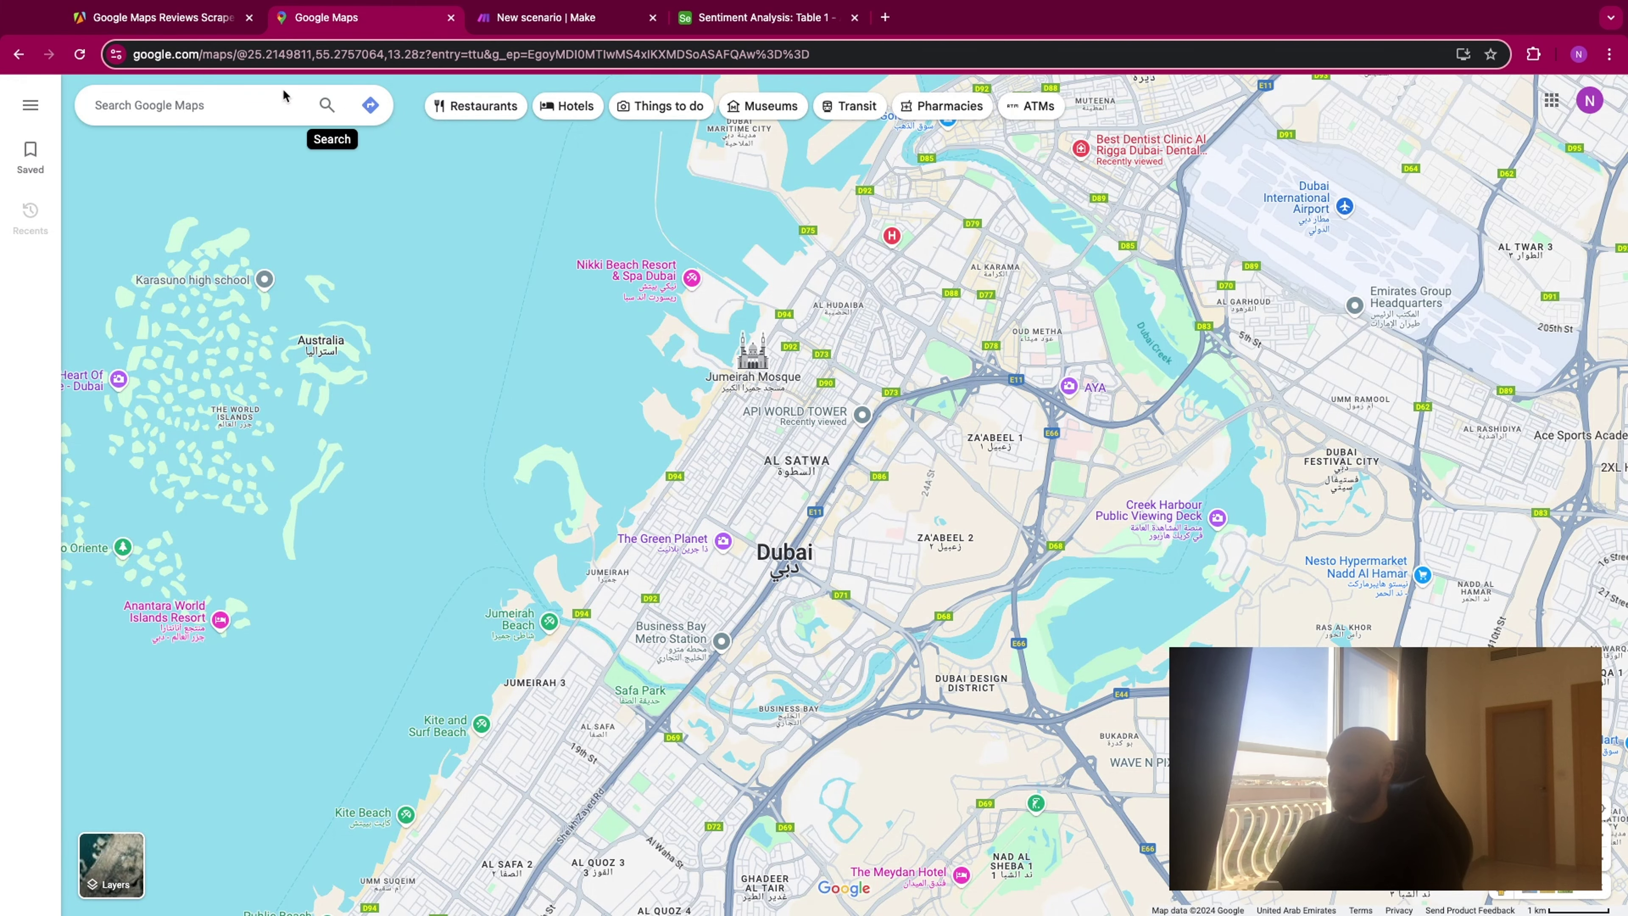
left_click(219, 95)
type("dentis")
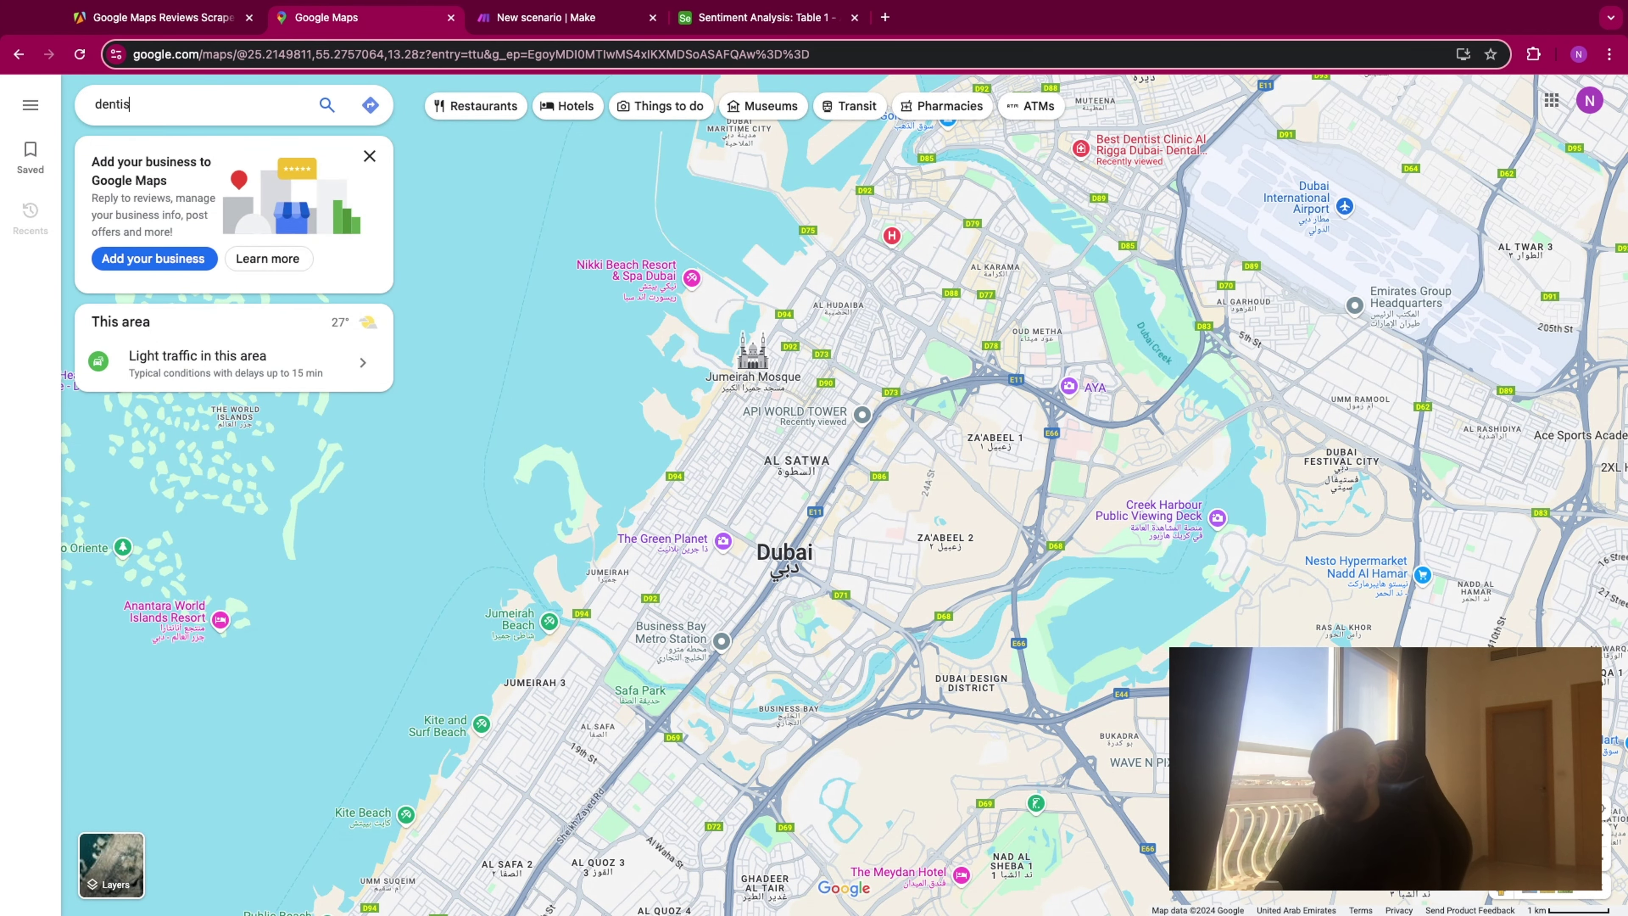
type("t")
key("Return")
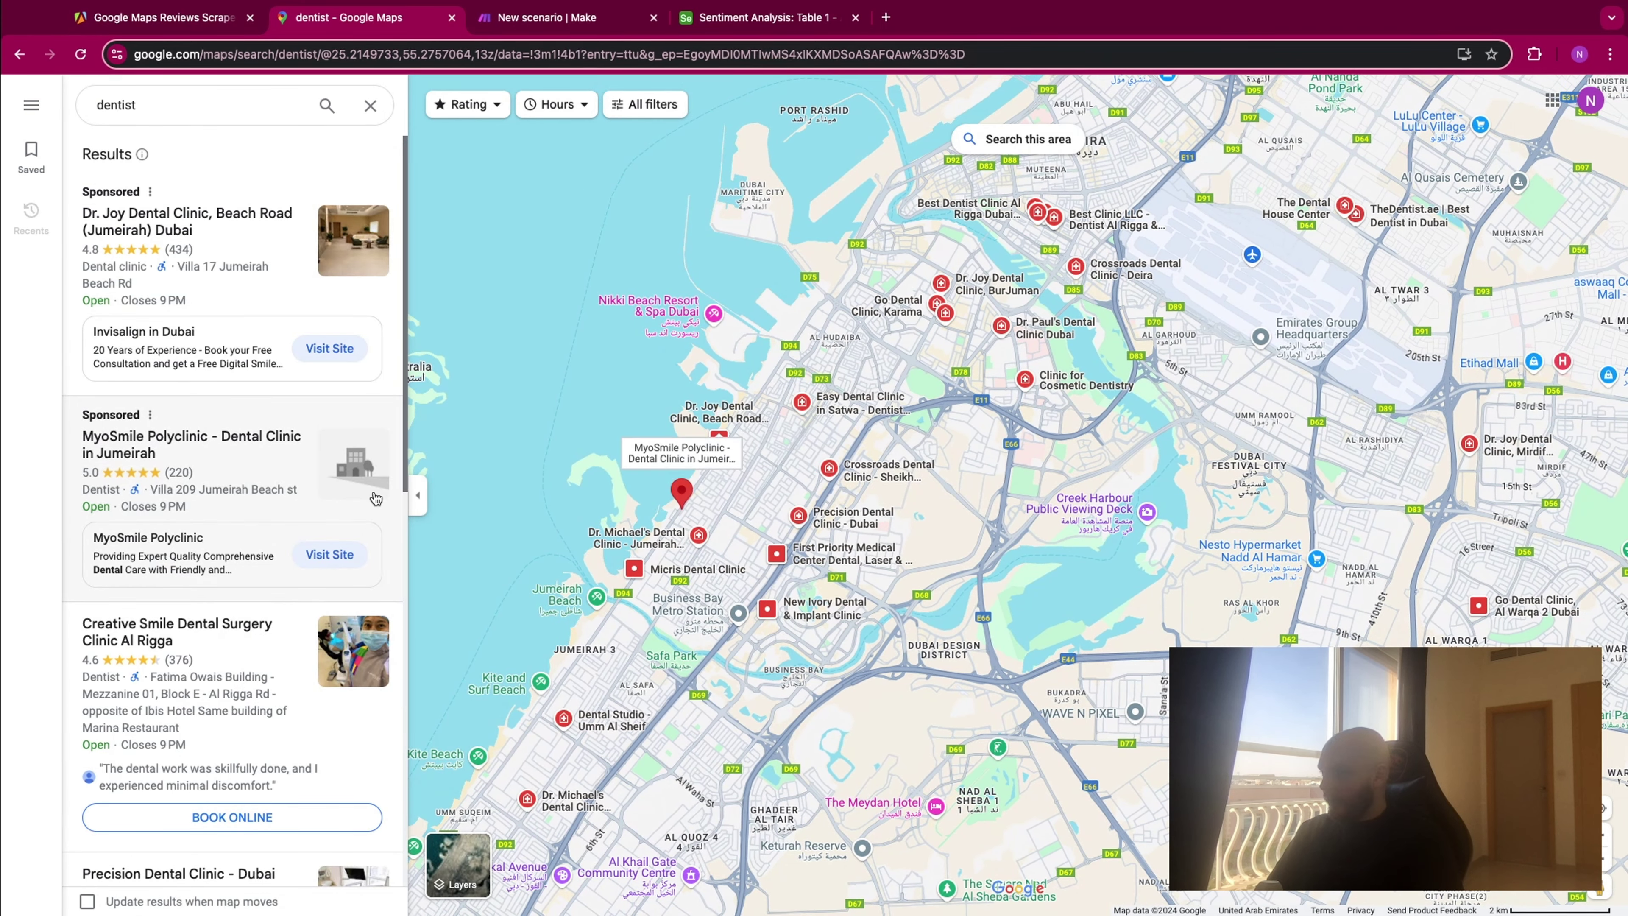
Open the Easy Dental Clinic in Al Rigga listing from the dentist results and copy its page URL.
scroll(289, 566, "down", 3)
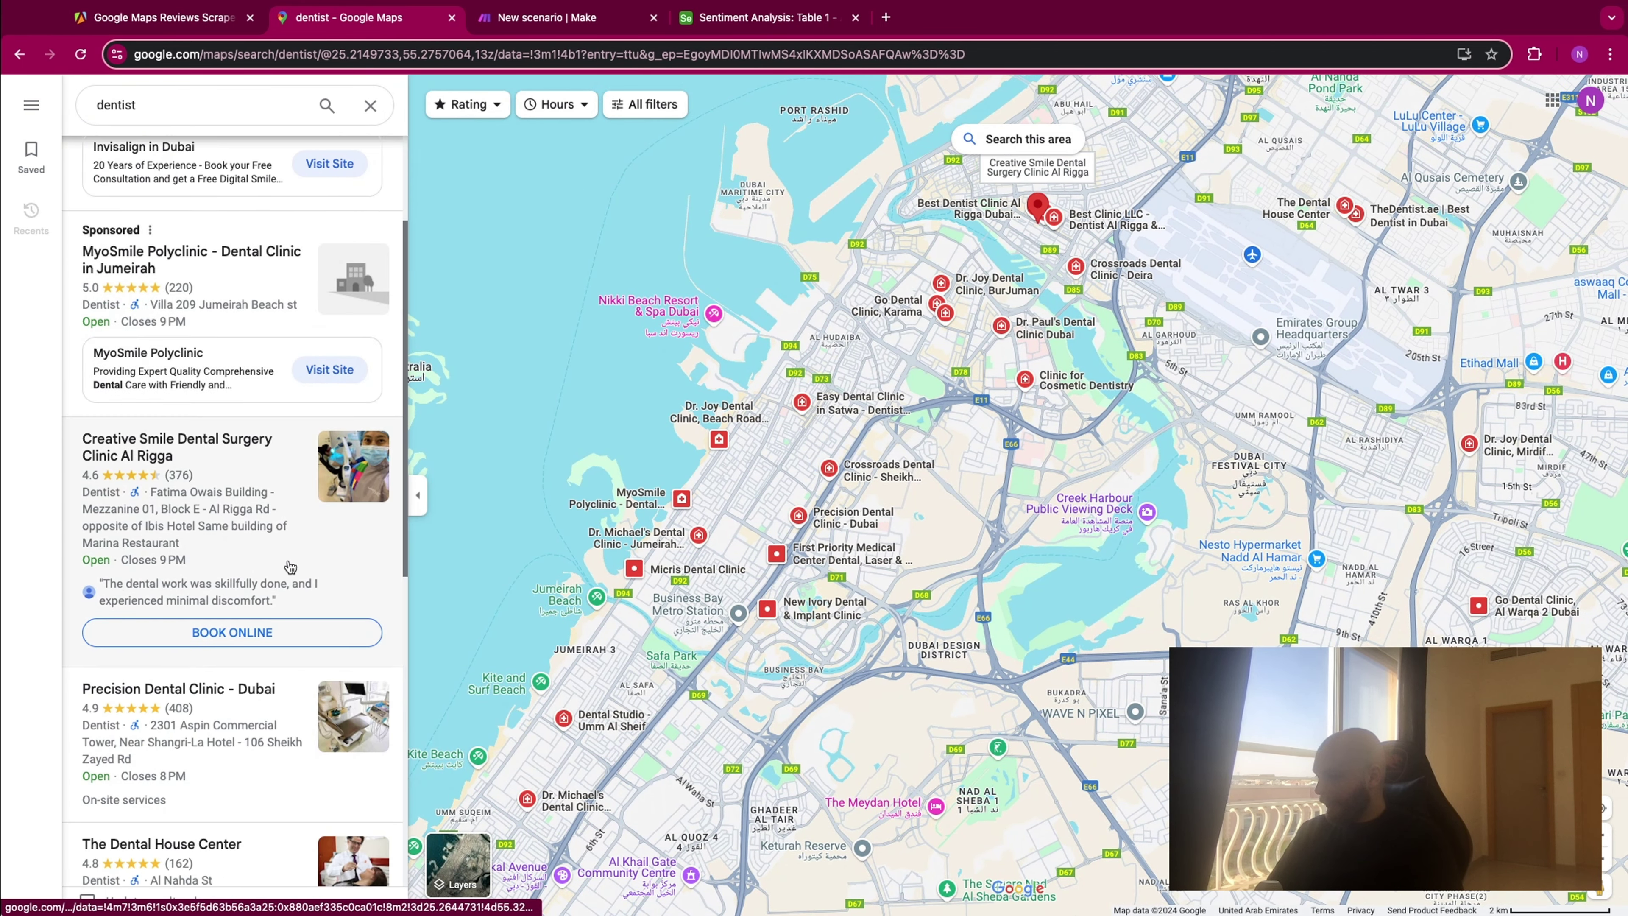
scroll(290, 567, "down", 3)
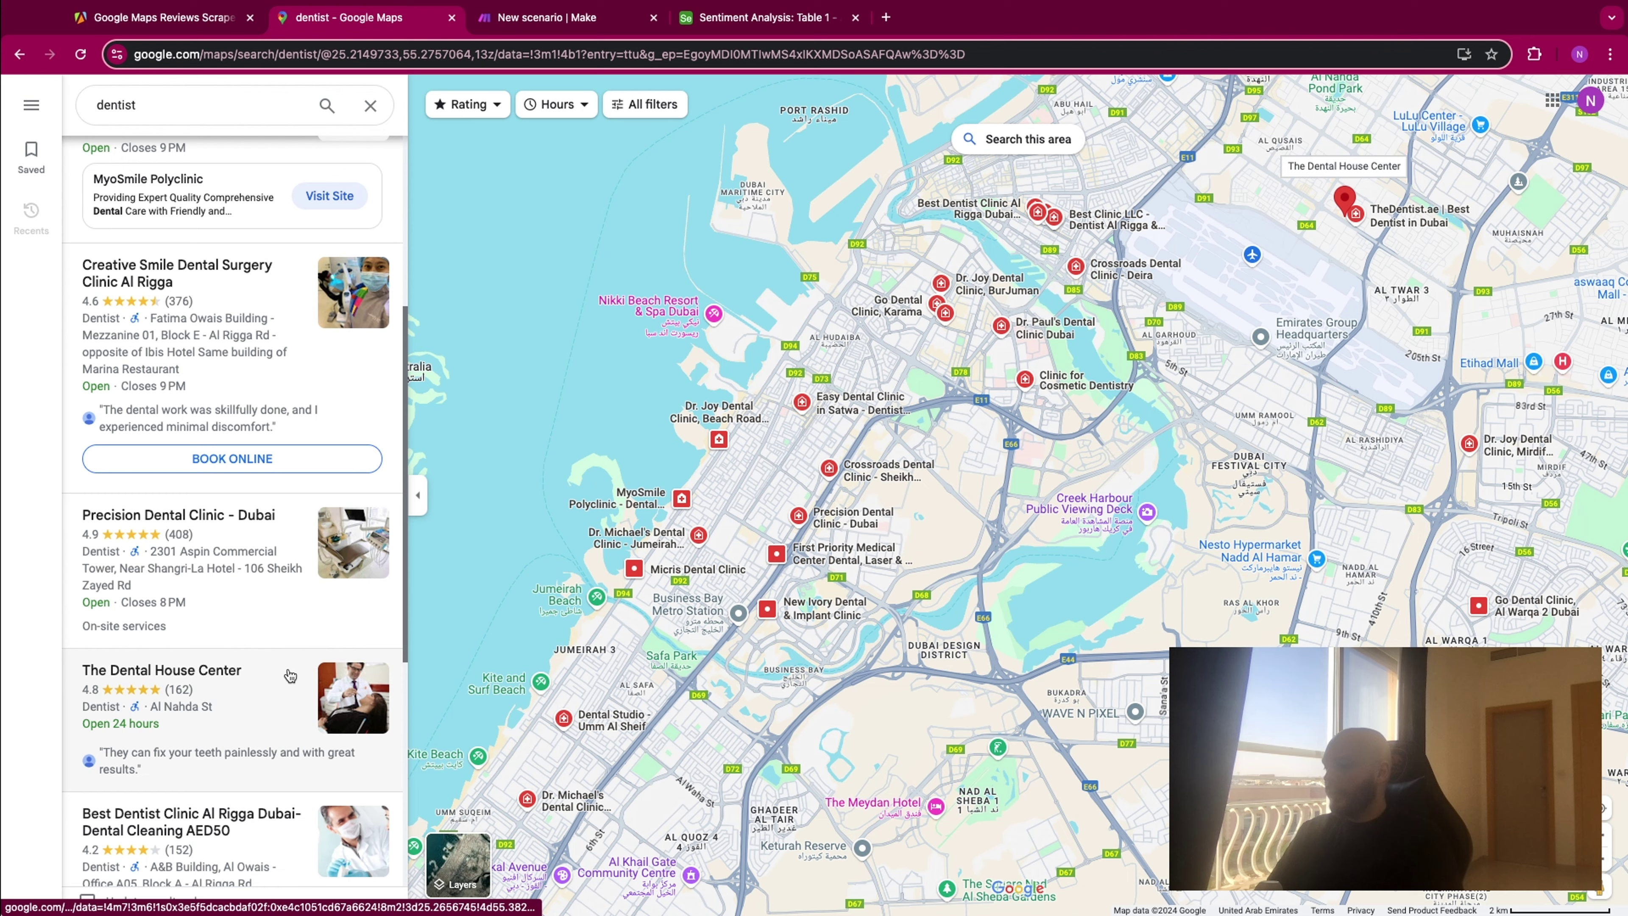
scroll(289, 675, "down", 9)
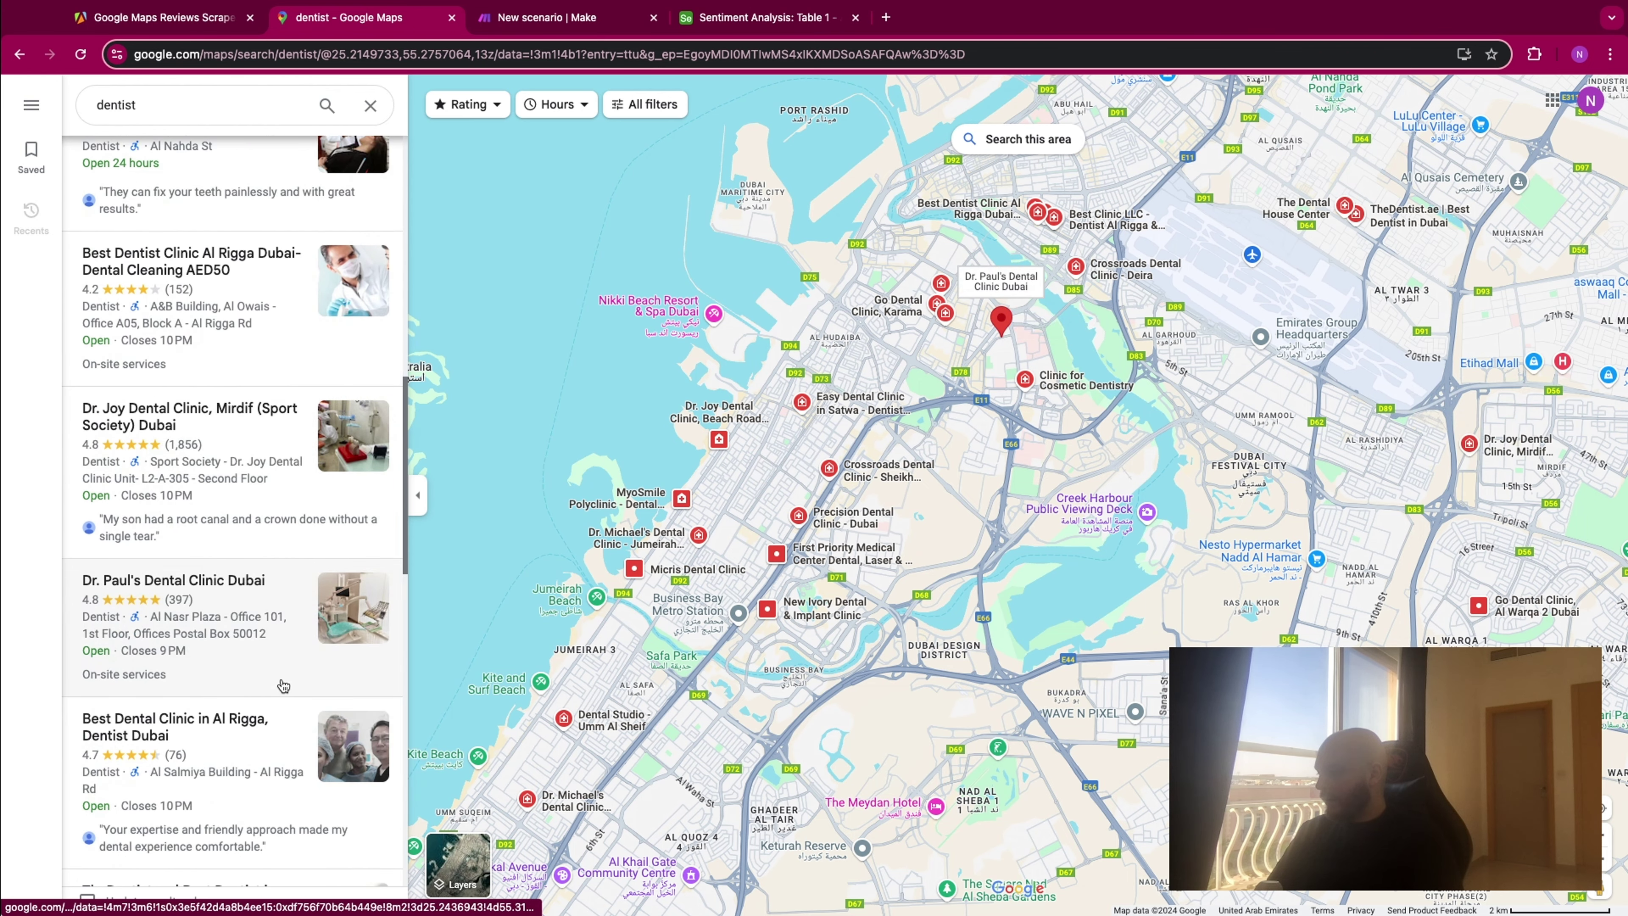
scroll(283, 686, "down", 6)
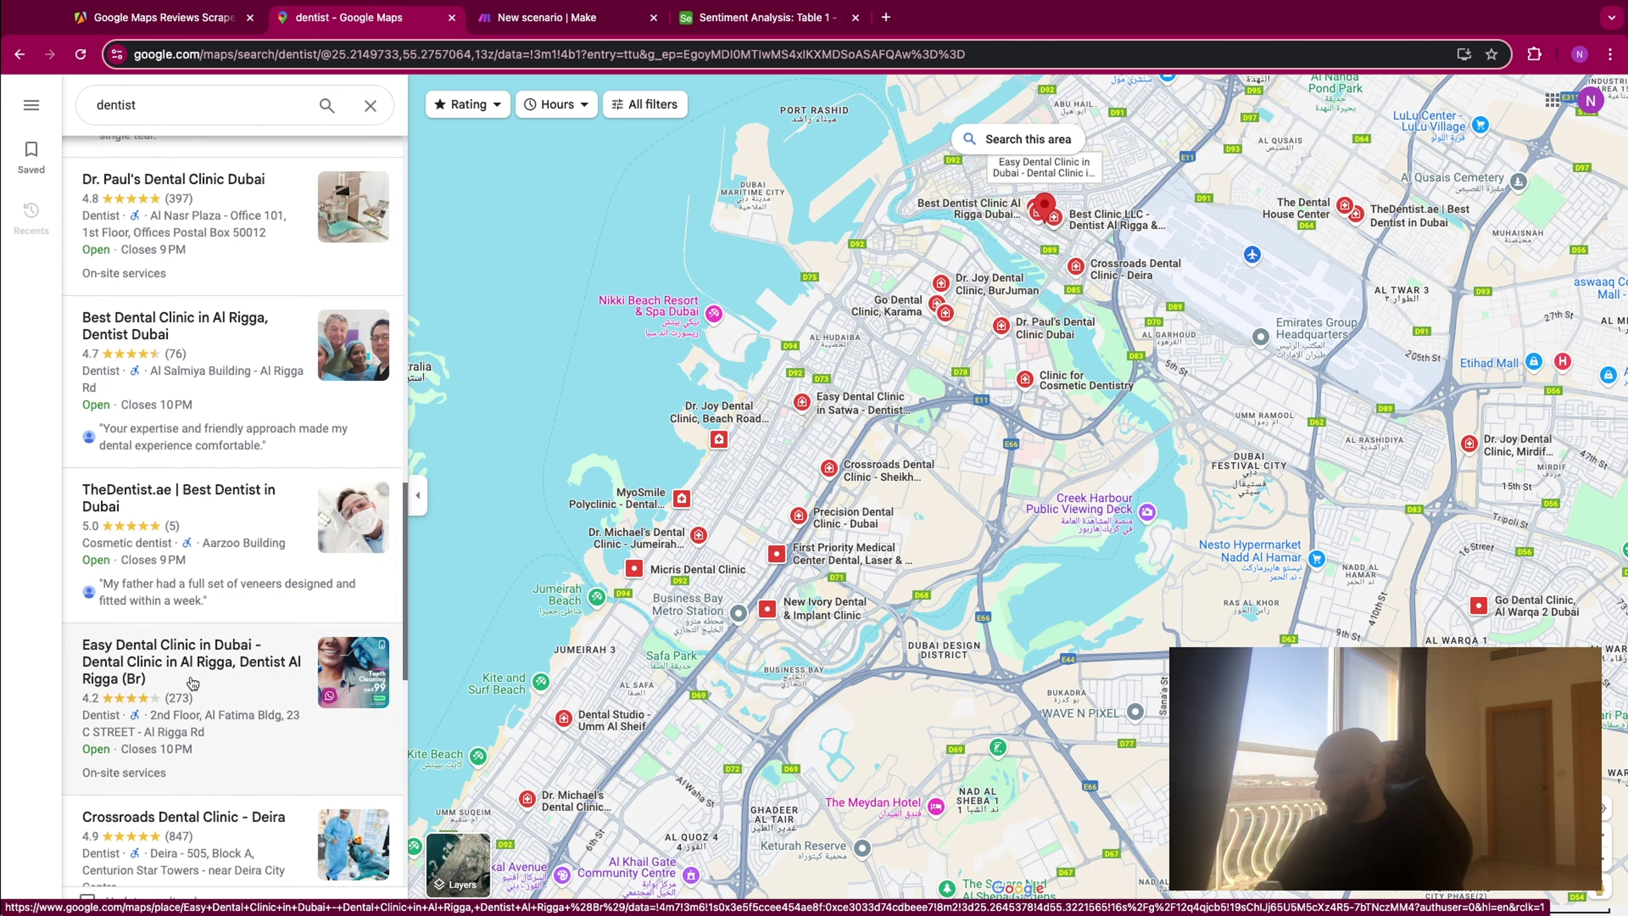
scroll(206, 654, "down", 1)
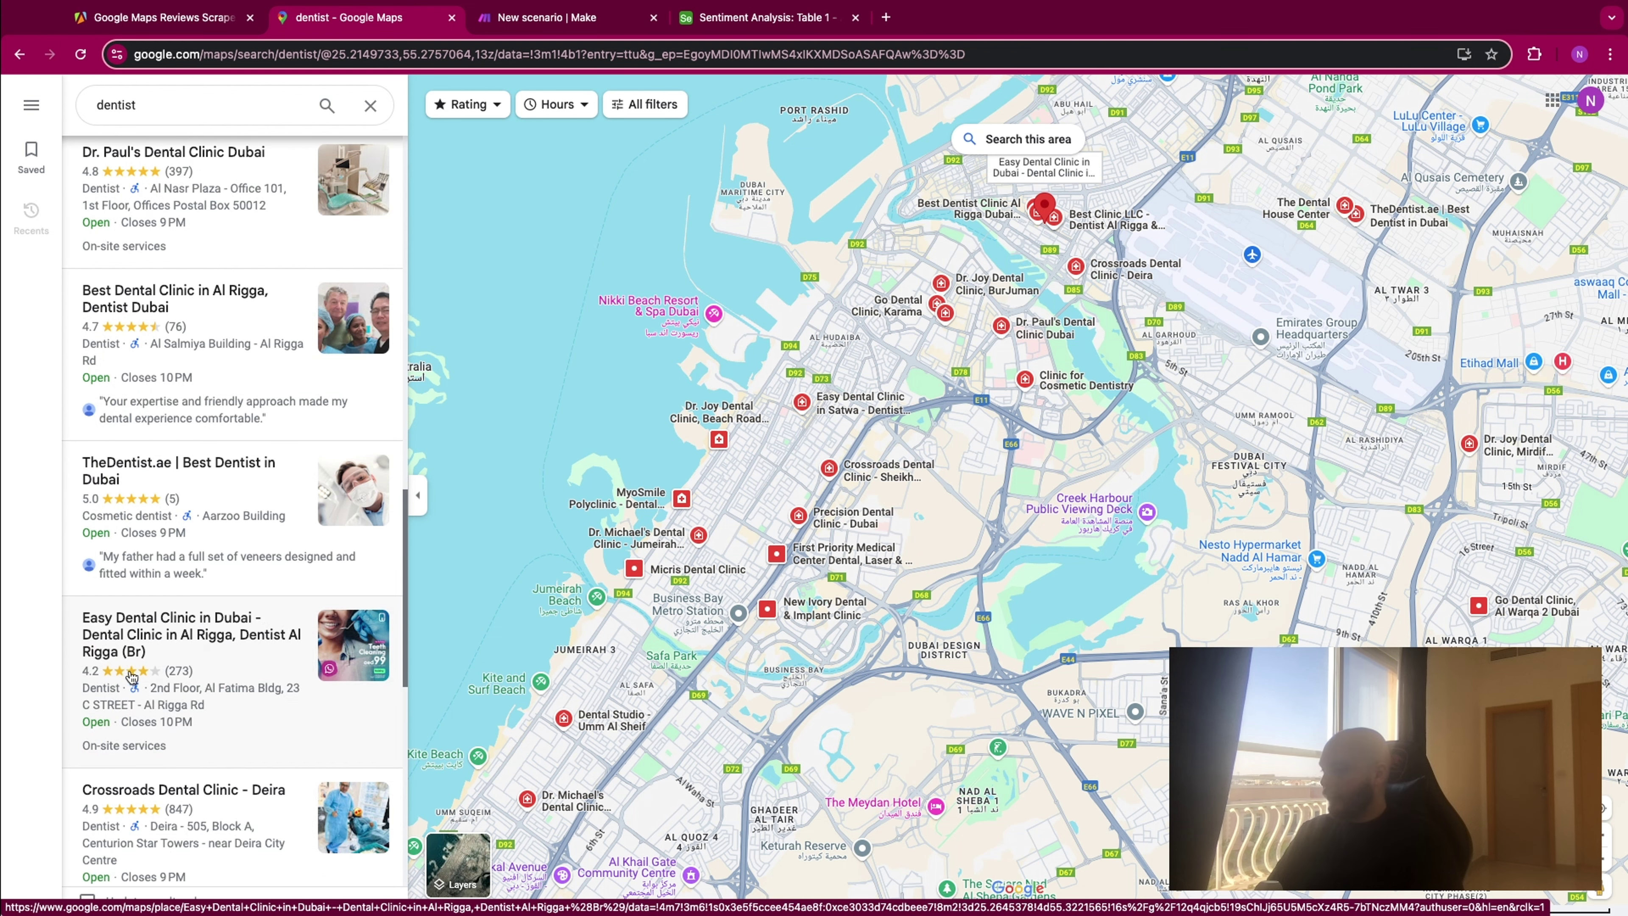
left_click(209, 632)
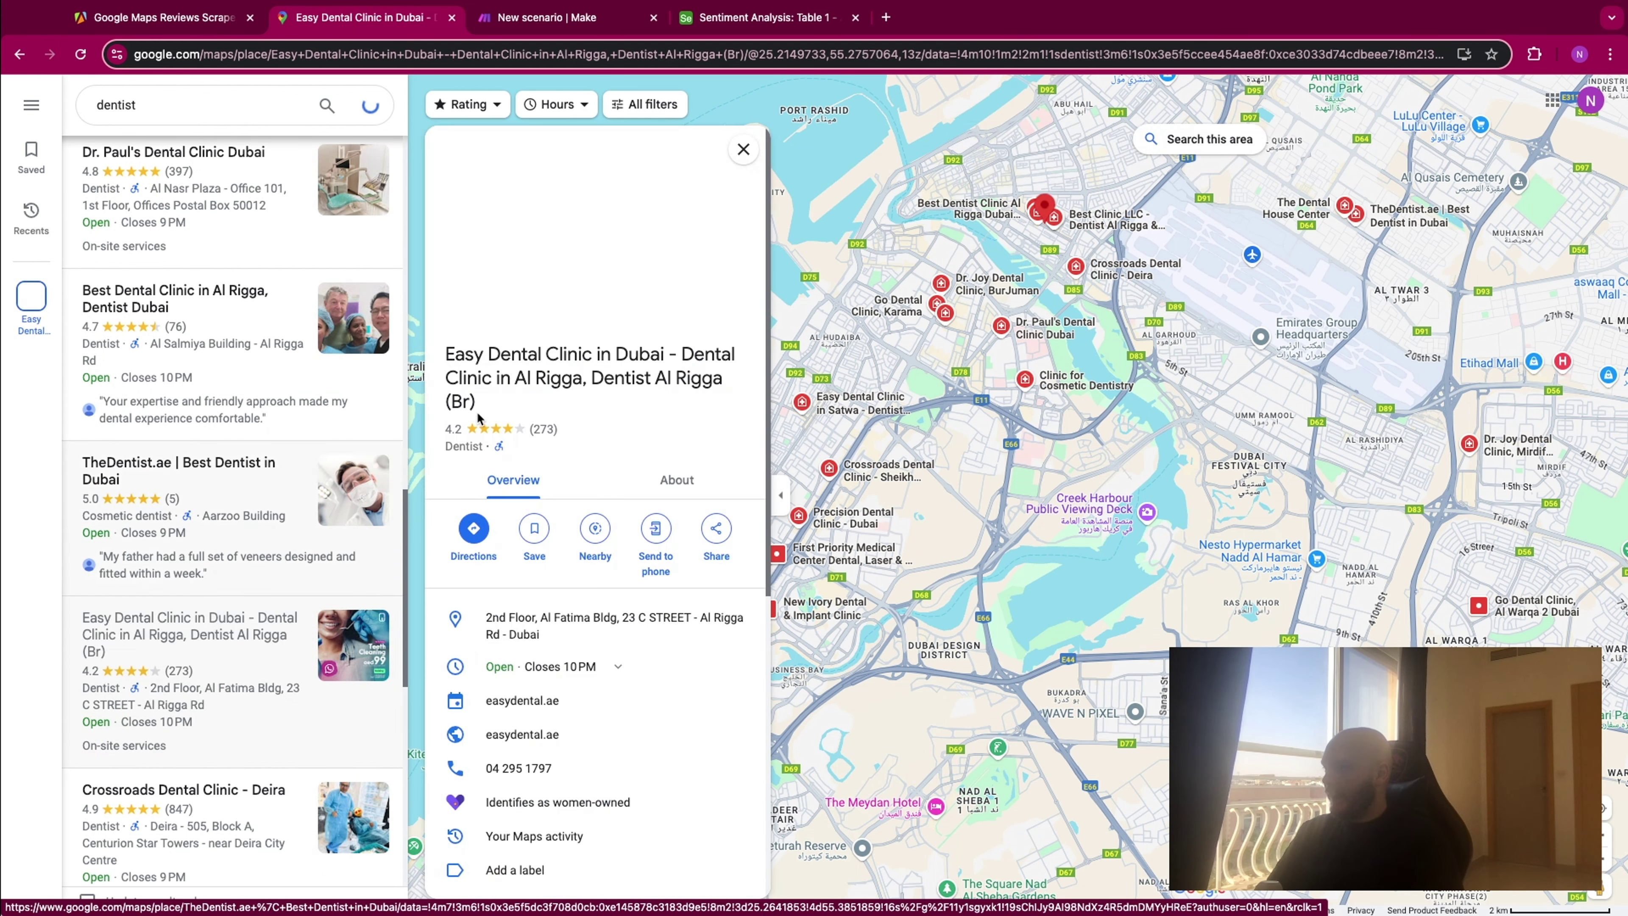
left_click(577, 55)
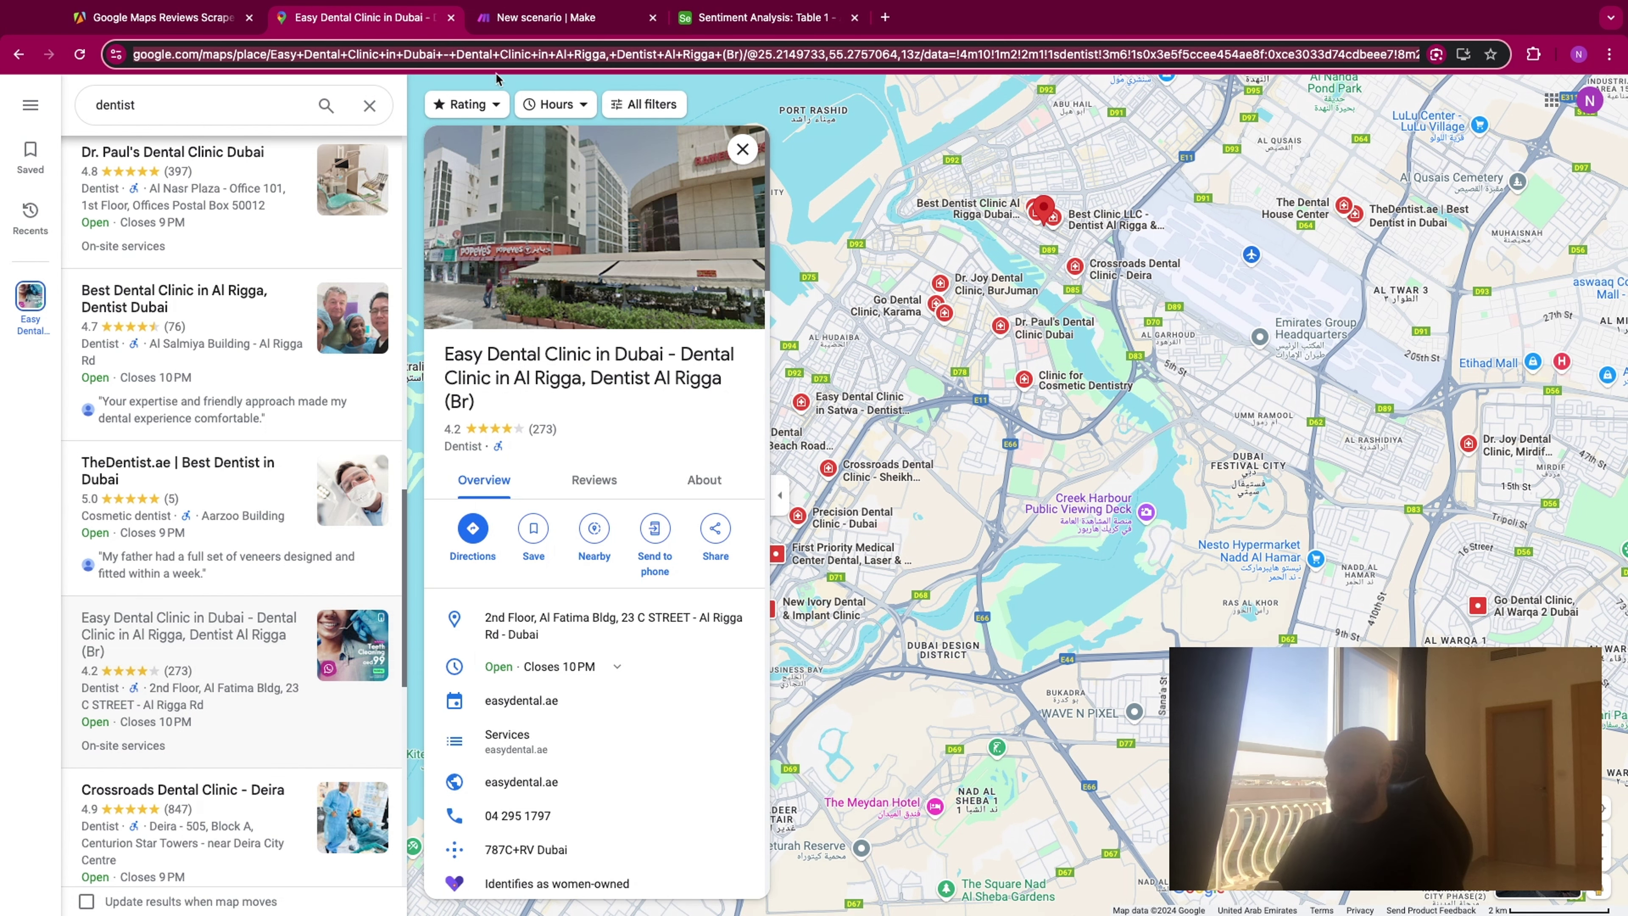
Return to the Apify scraper and add the copied Easy Dental Clinic URL as a start URL.
left_click(185, 19)
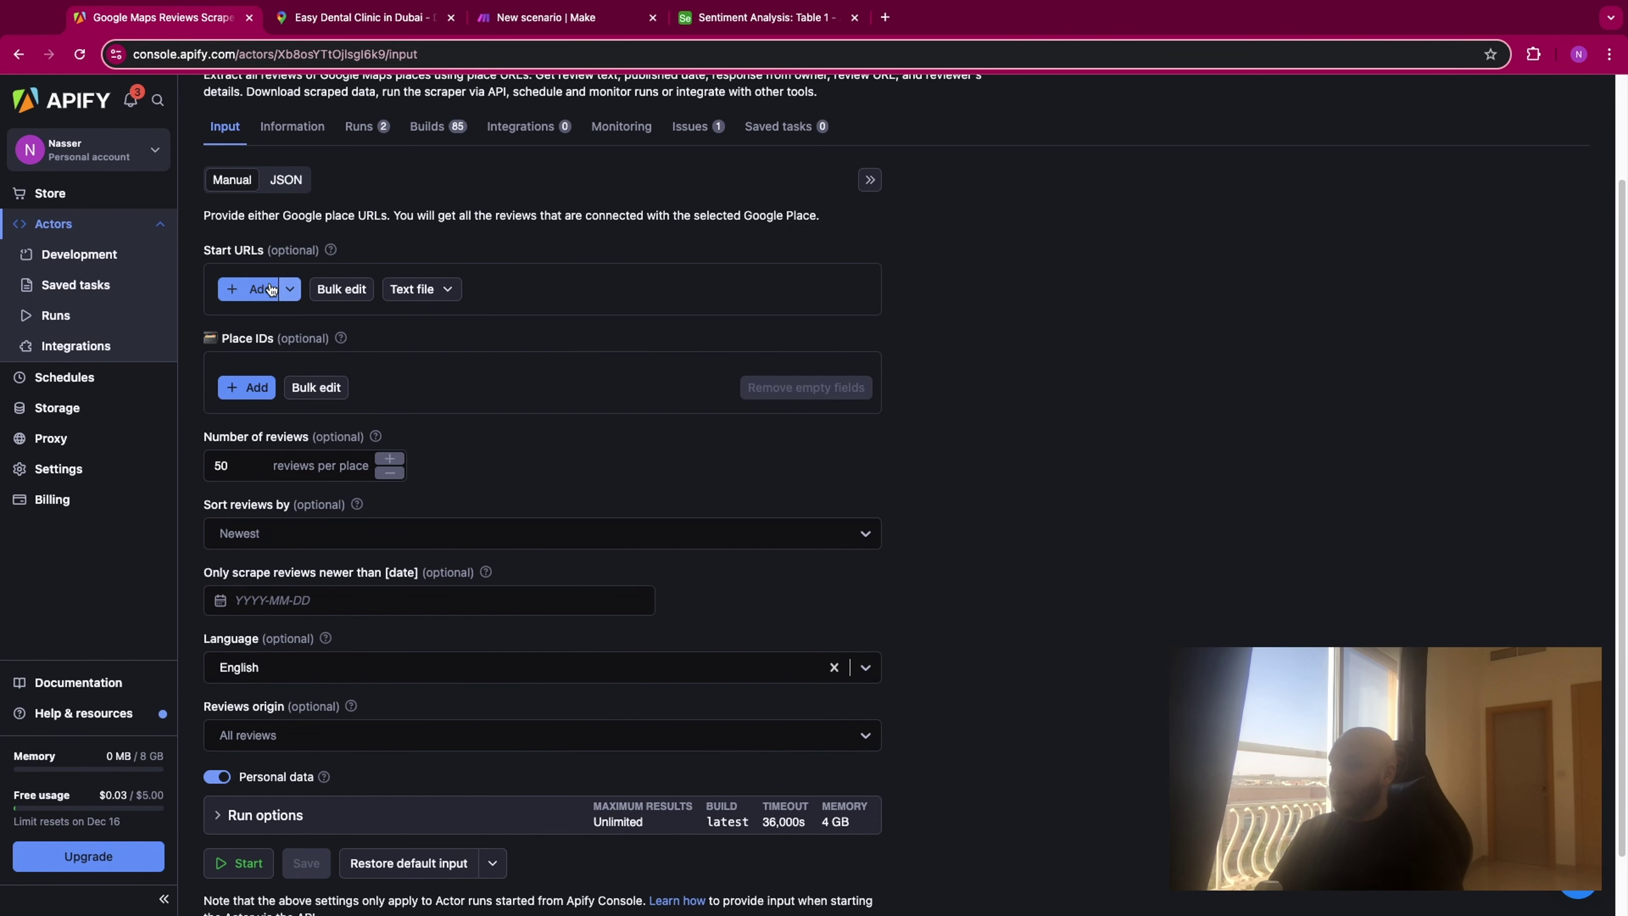
left_click(257, 289)
key("ctrl+v")
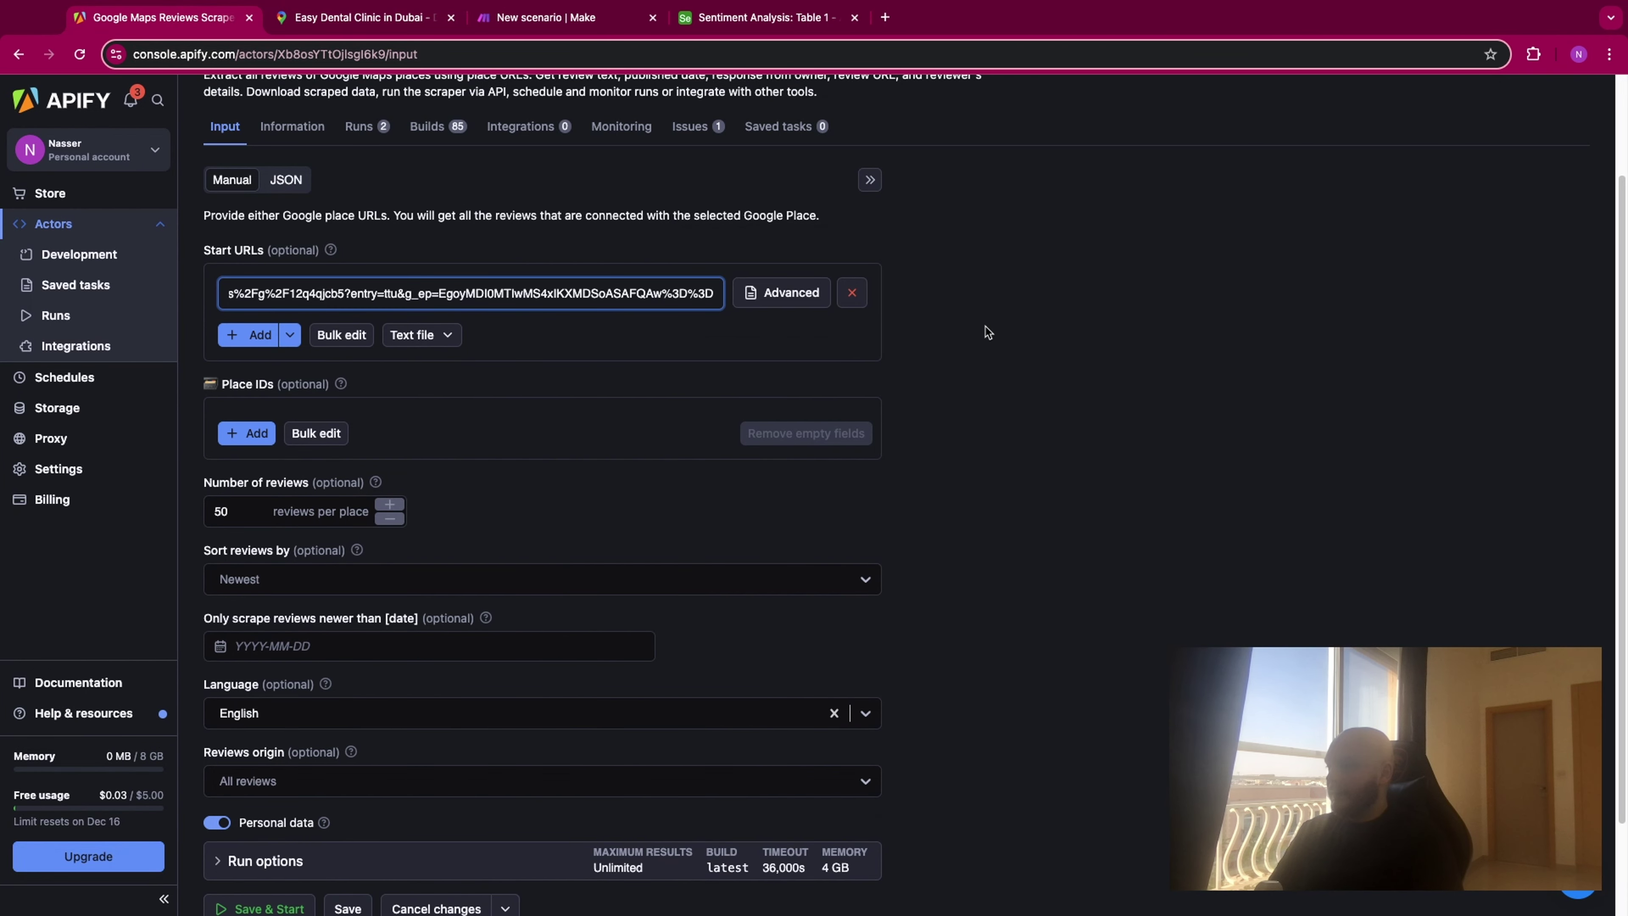
left_click(987, 334)
scroll(474, 462, "up", 1)
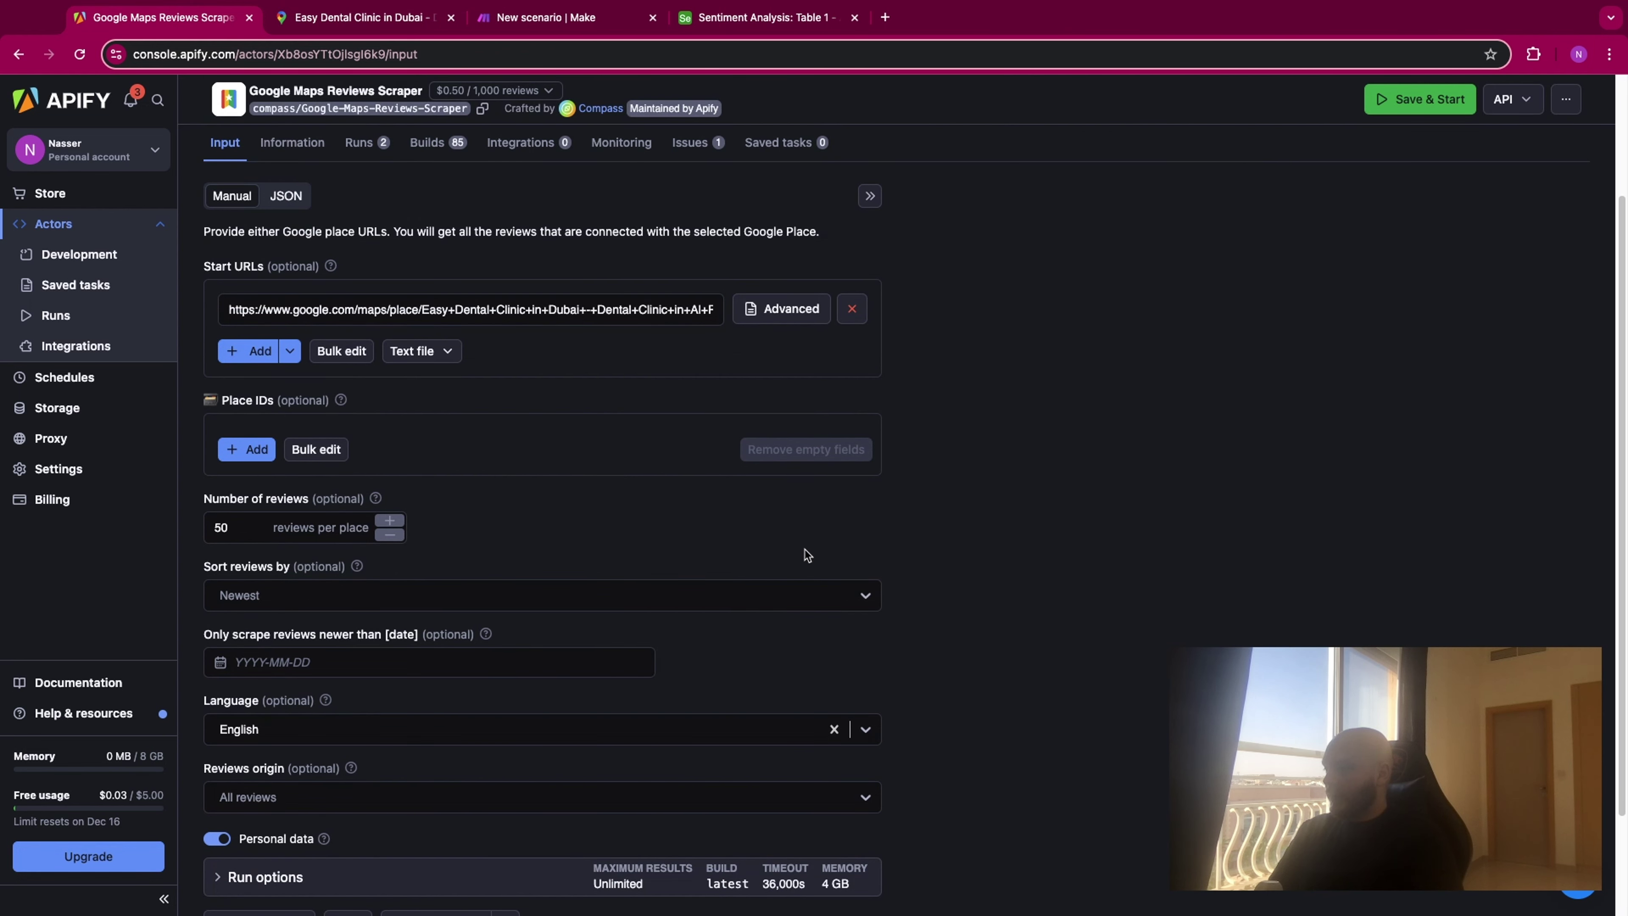
Set the number of reviews per place to 20.
scroll(807, 555, "down", 1)
left_click(222, 505)
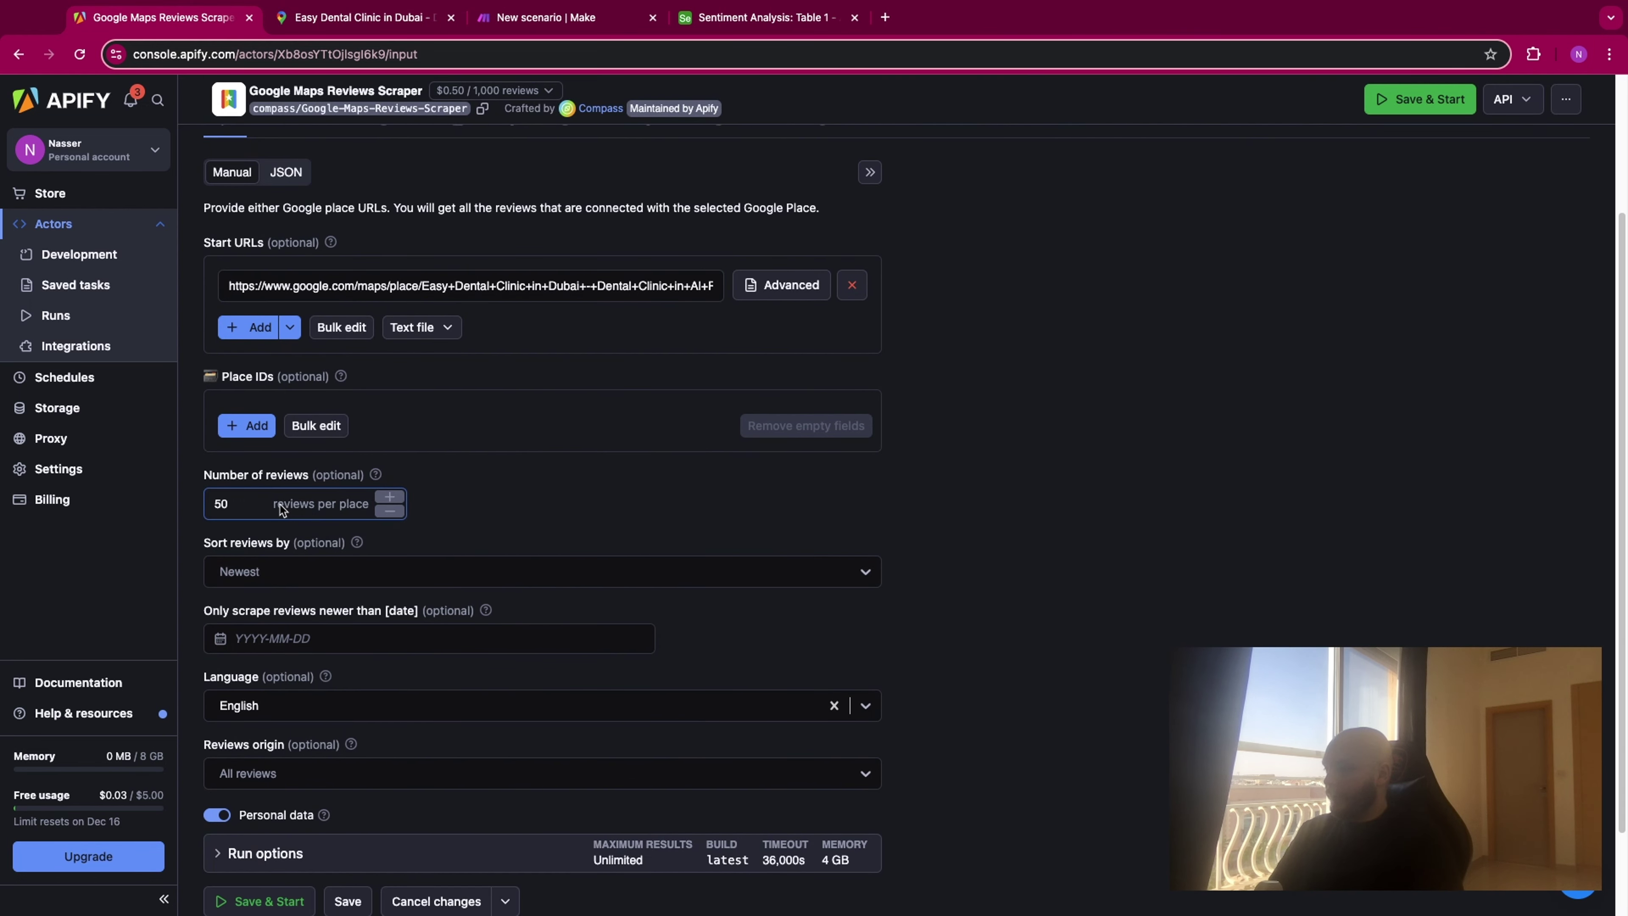
double_click(223, 505)
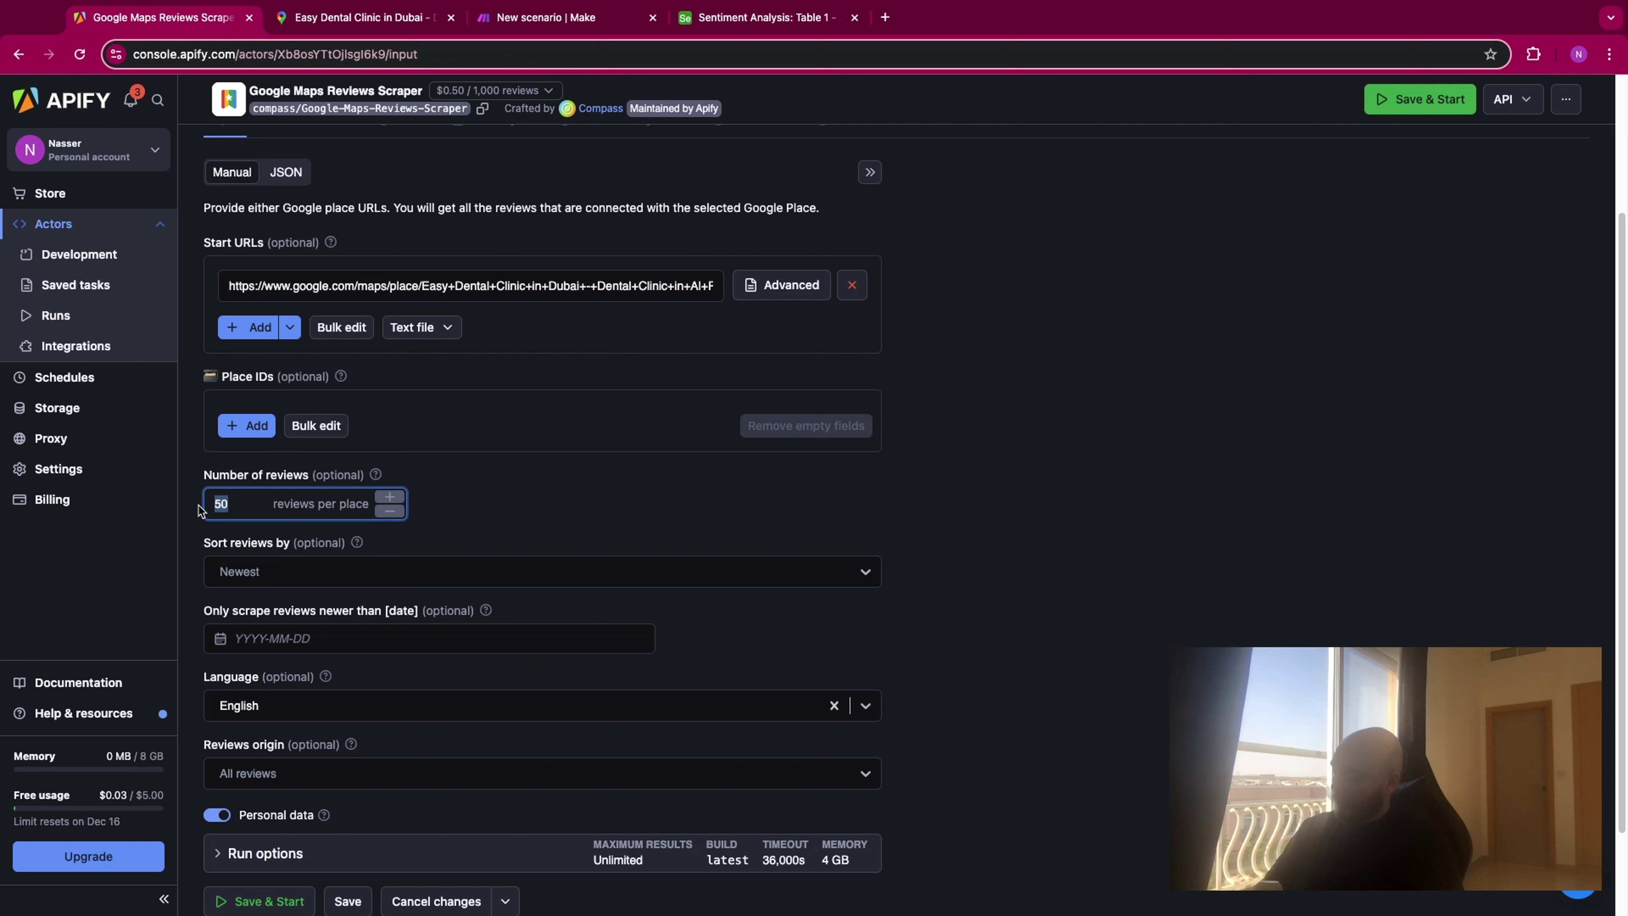
type("20")
scroll(498, 519, "down", 1)
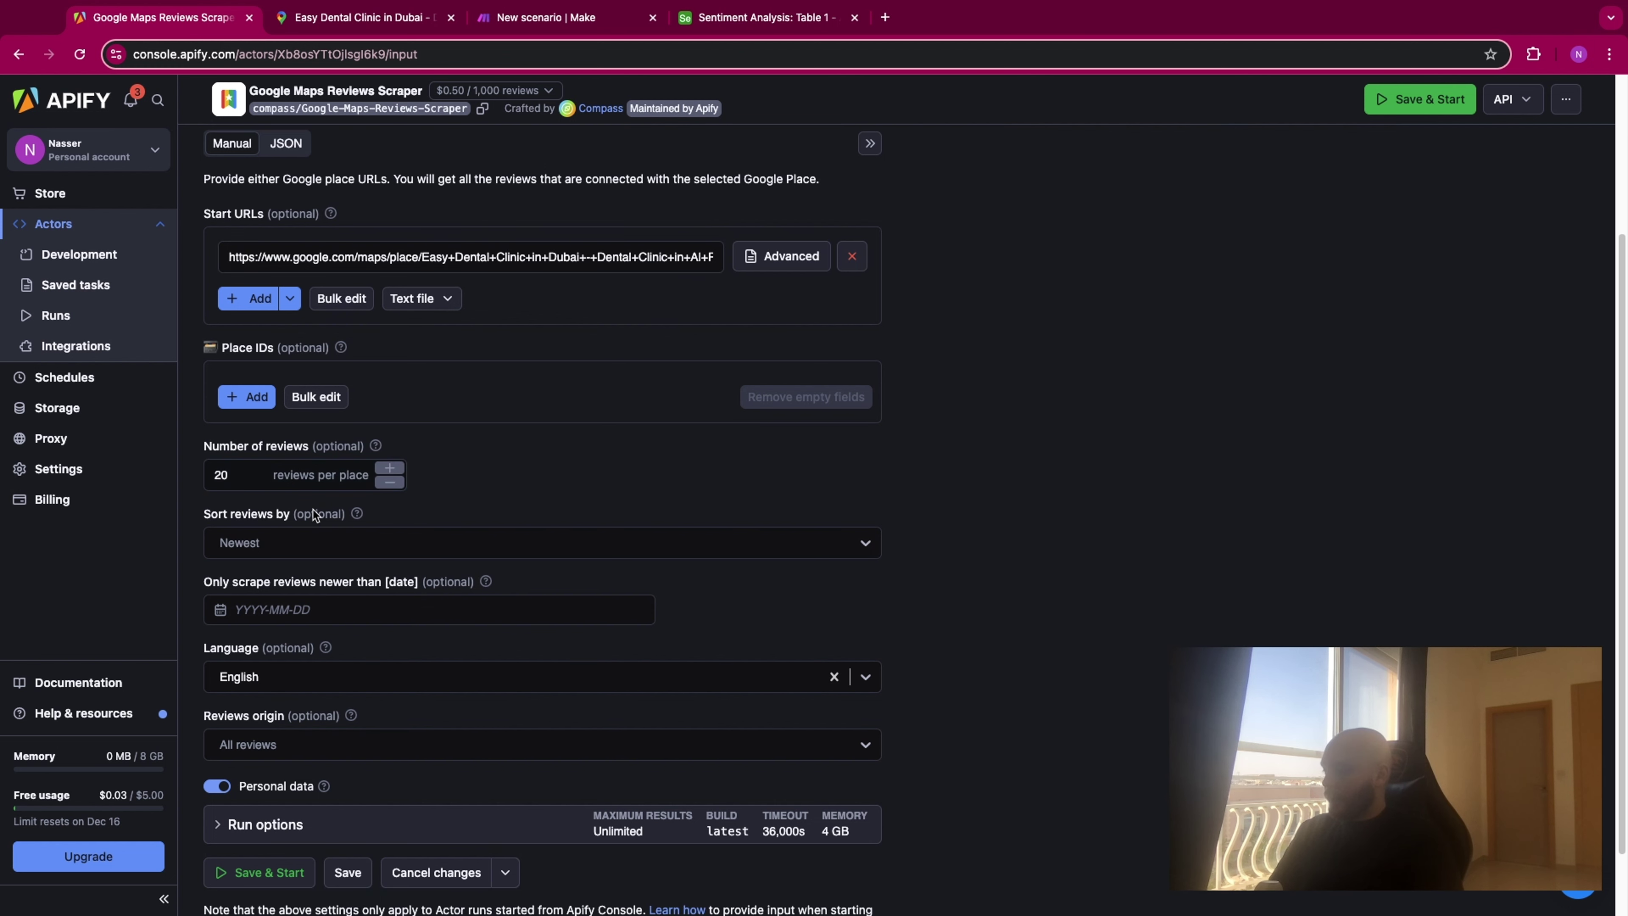
Leave the remaining scraper options at their defaults, save and start the run, and look through the scraped reviews.
left_click(247, 607)
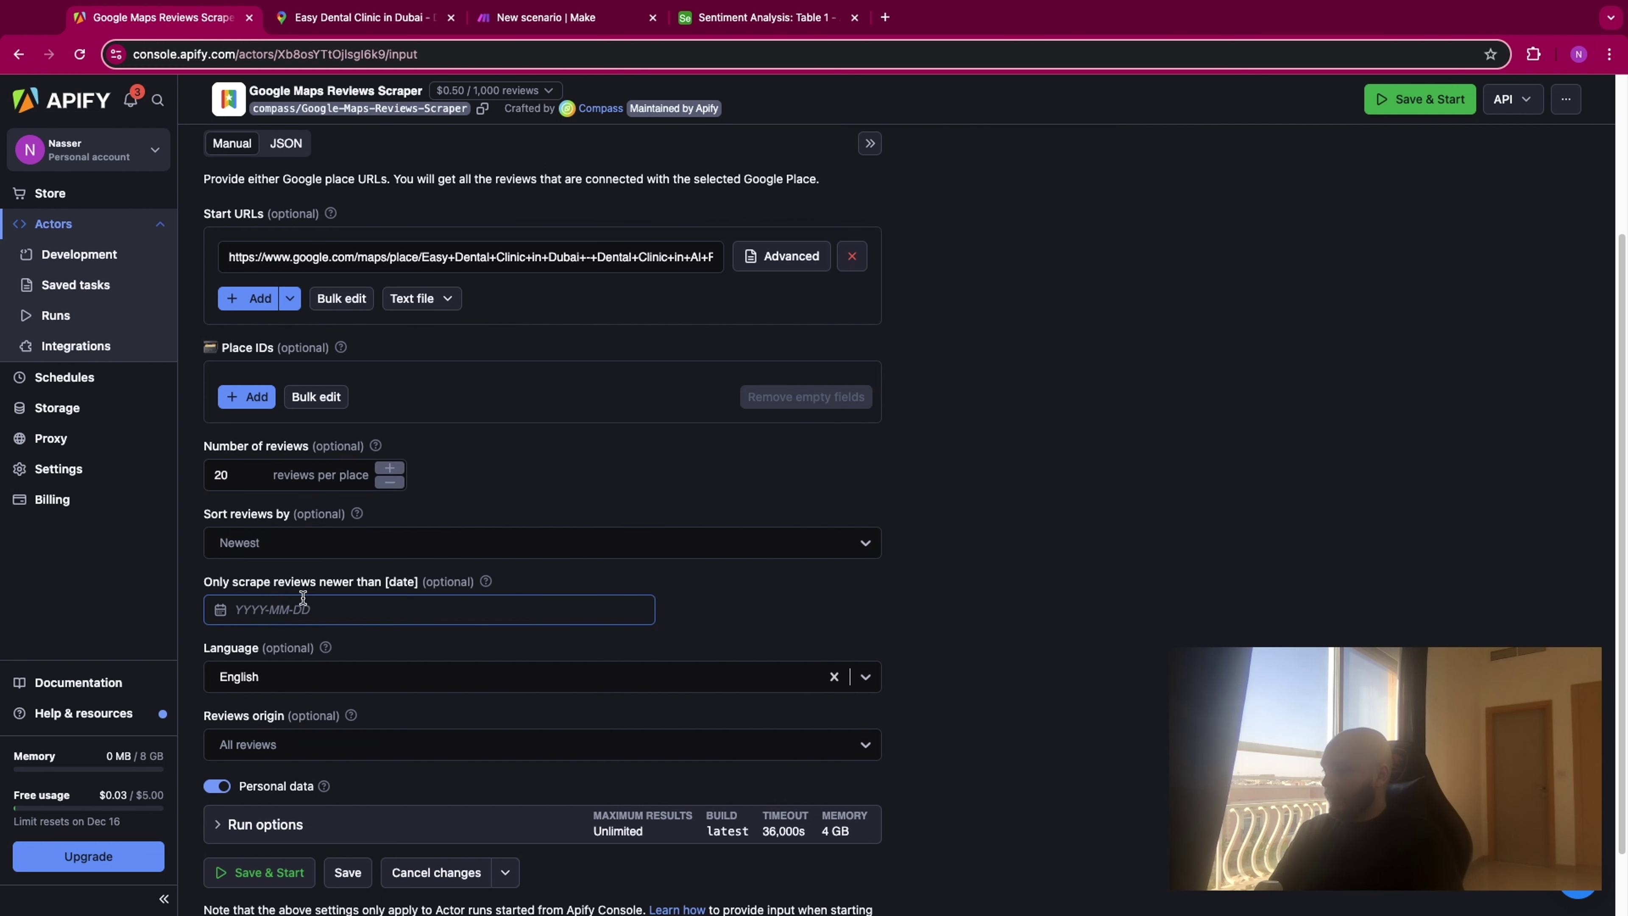
scroll(354, 613, "down", 1)
left_click(338, 653)
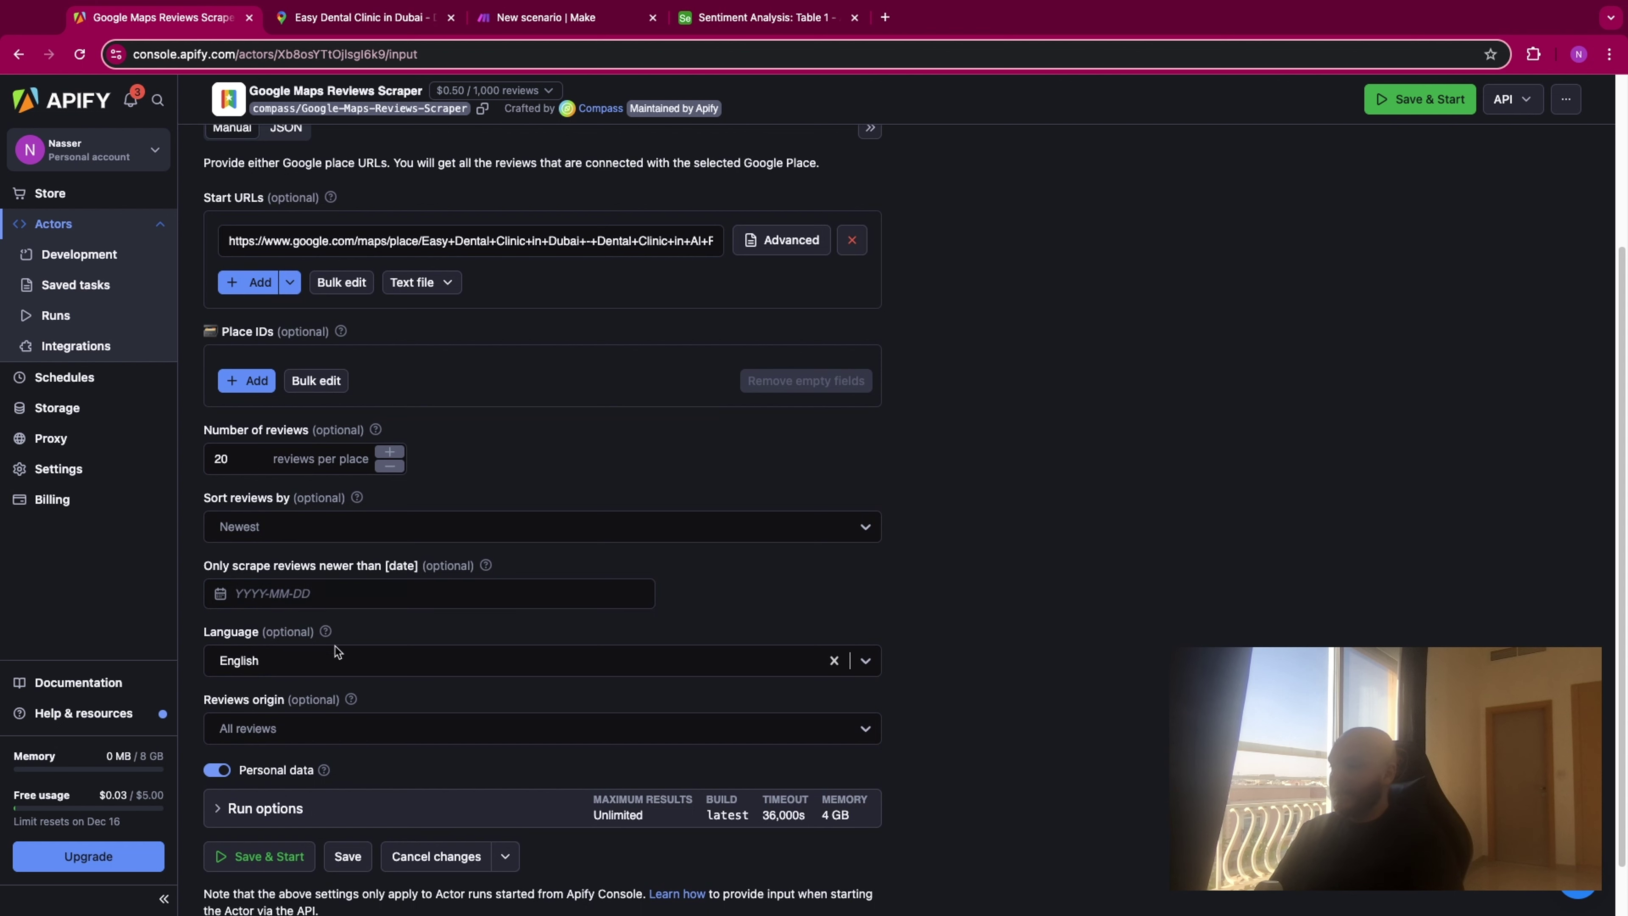
scroll(332, 661, "down", 1)
scroll(462, 658, "down", 1)
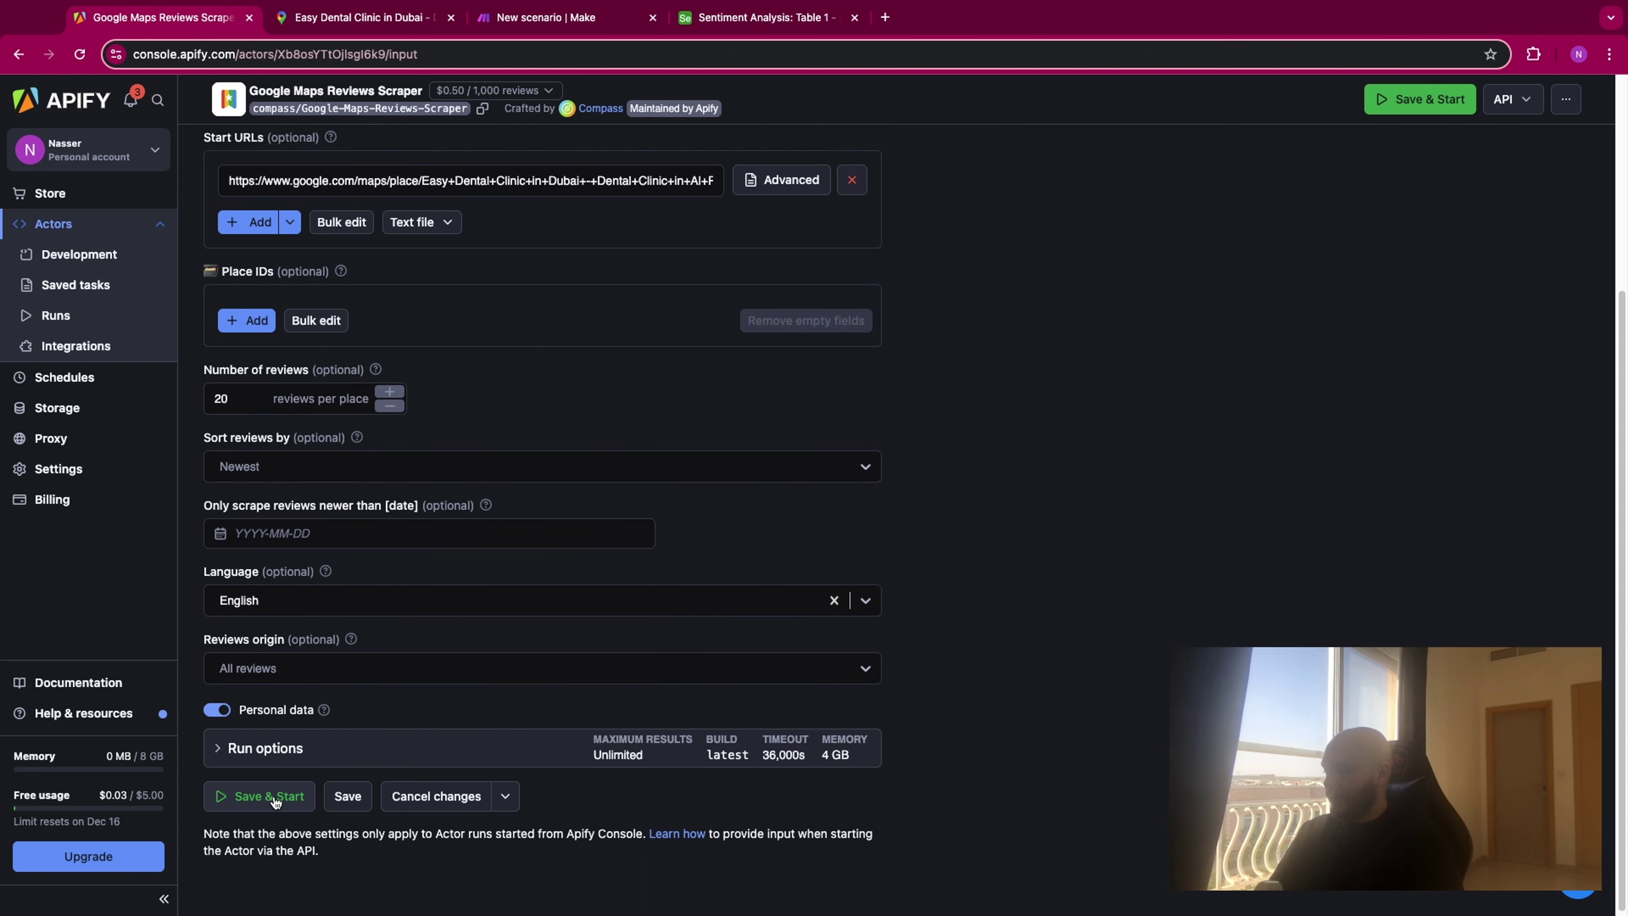
left_click(1429, 99)
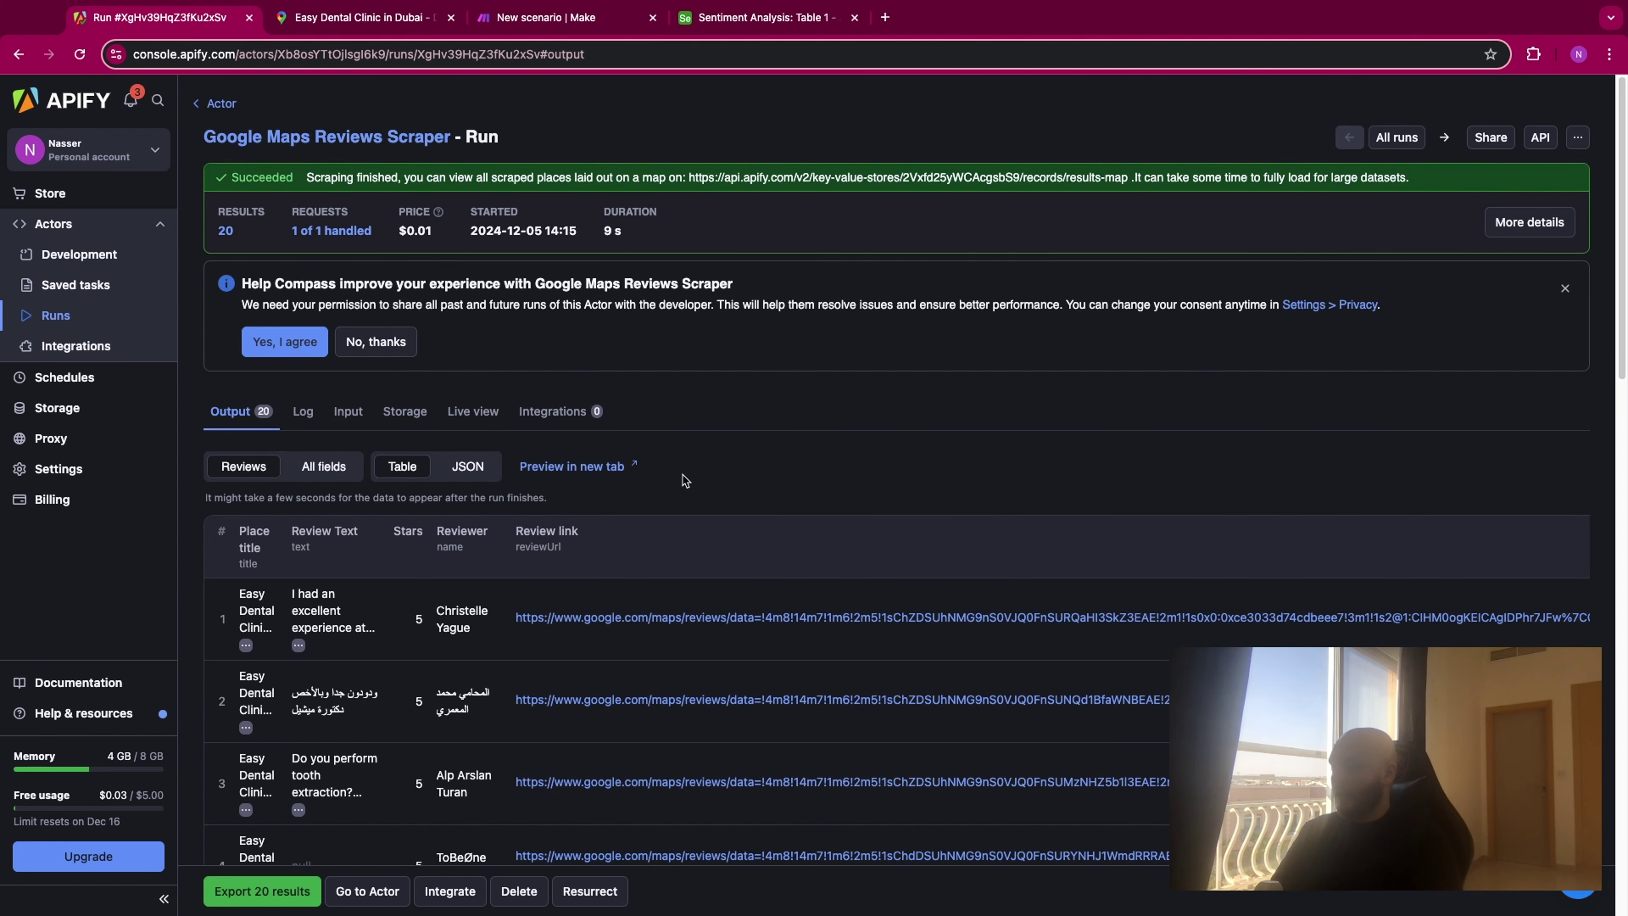
scroll(826, 437, "down", 3)
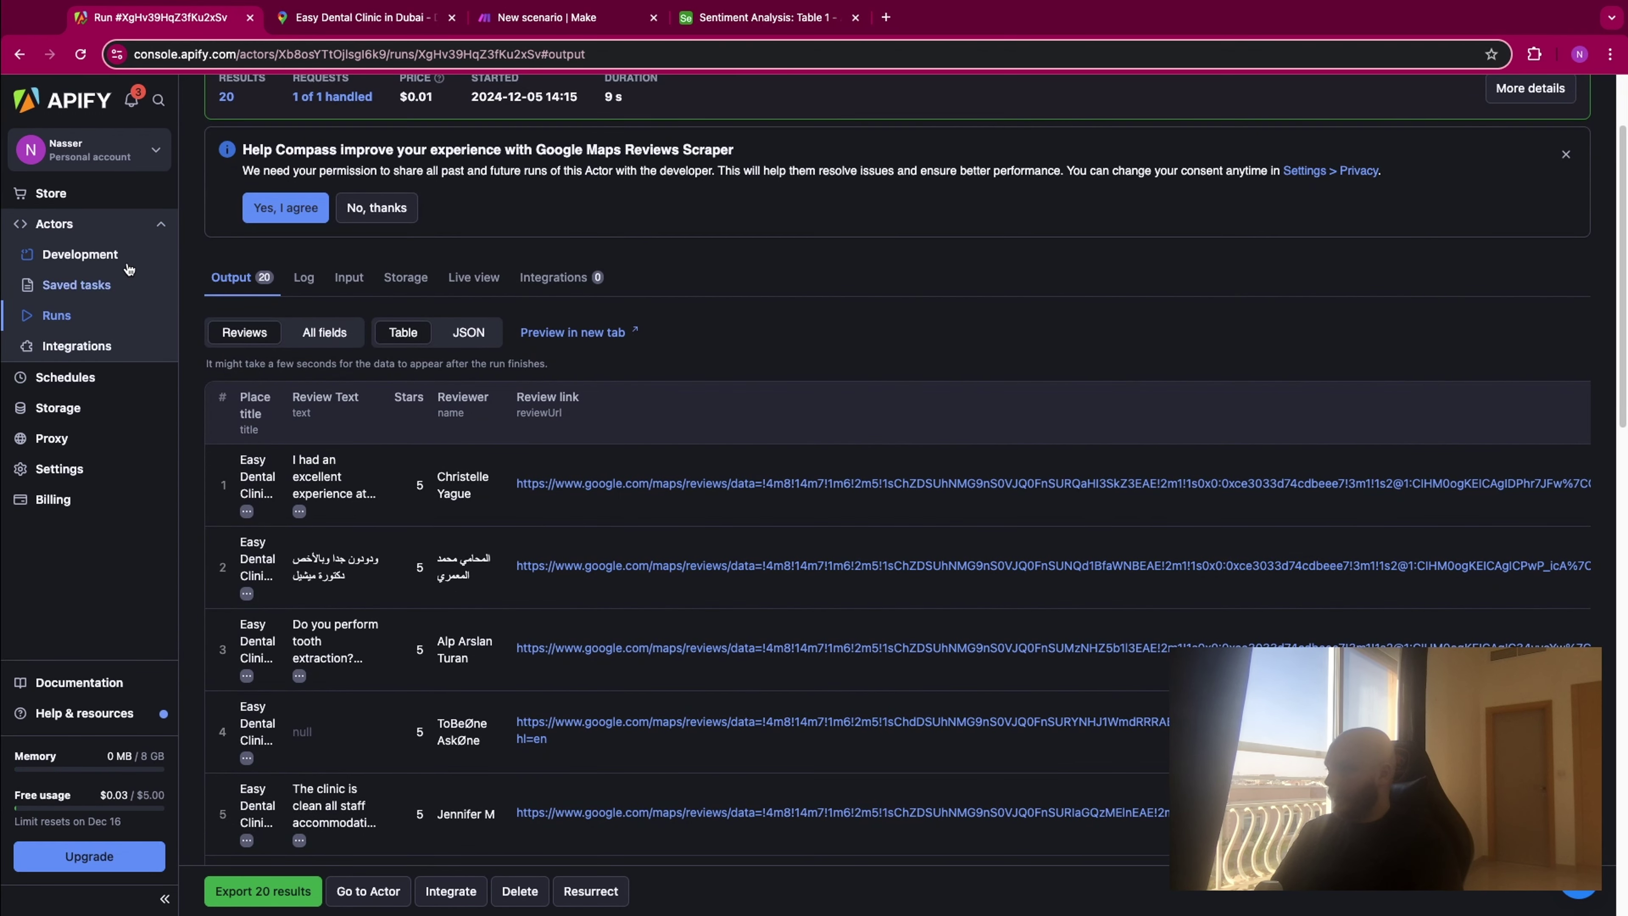
Refresh Apify's stored datasets, open the most recently created one and copy its dataset ID.
left_click(96, 409)
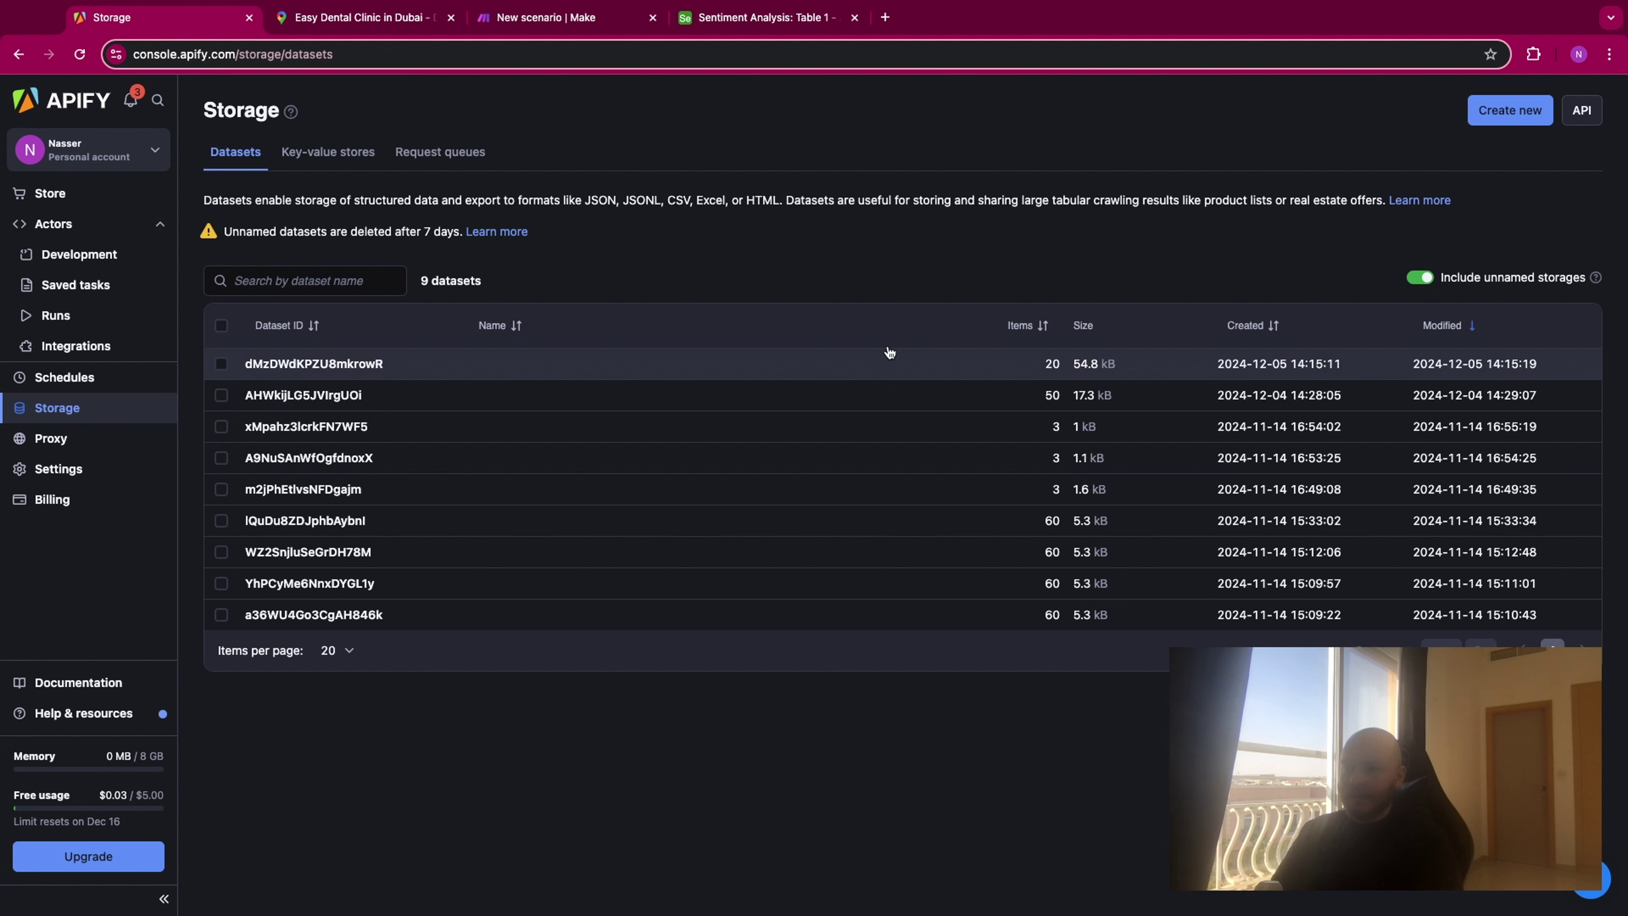
left_click(79, 53)
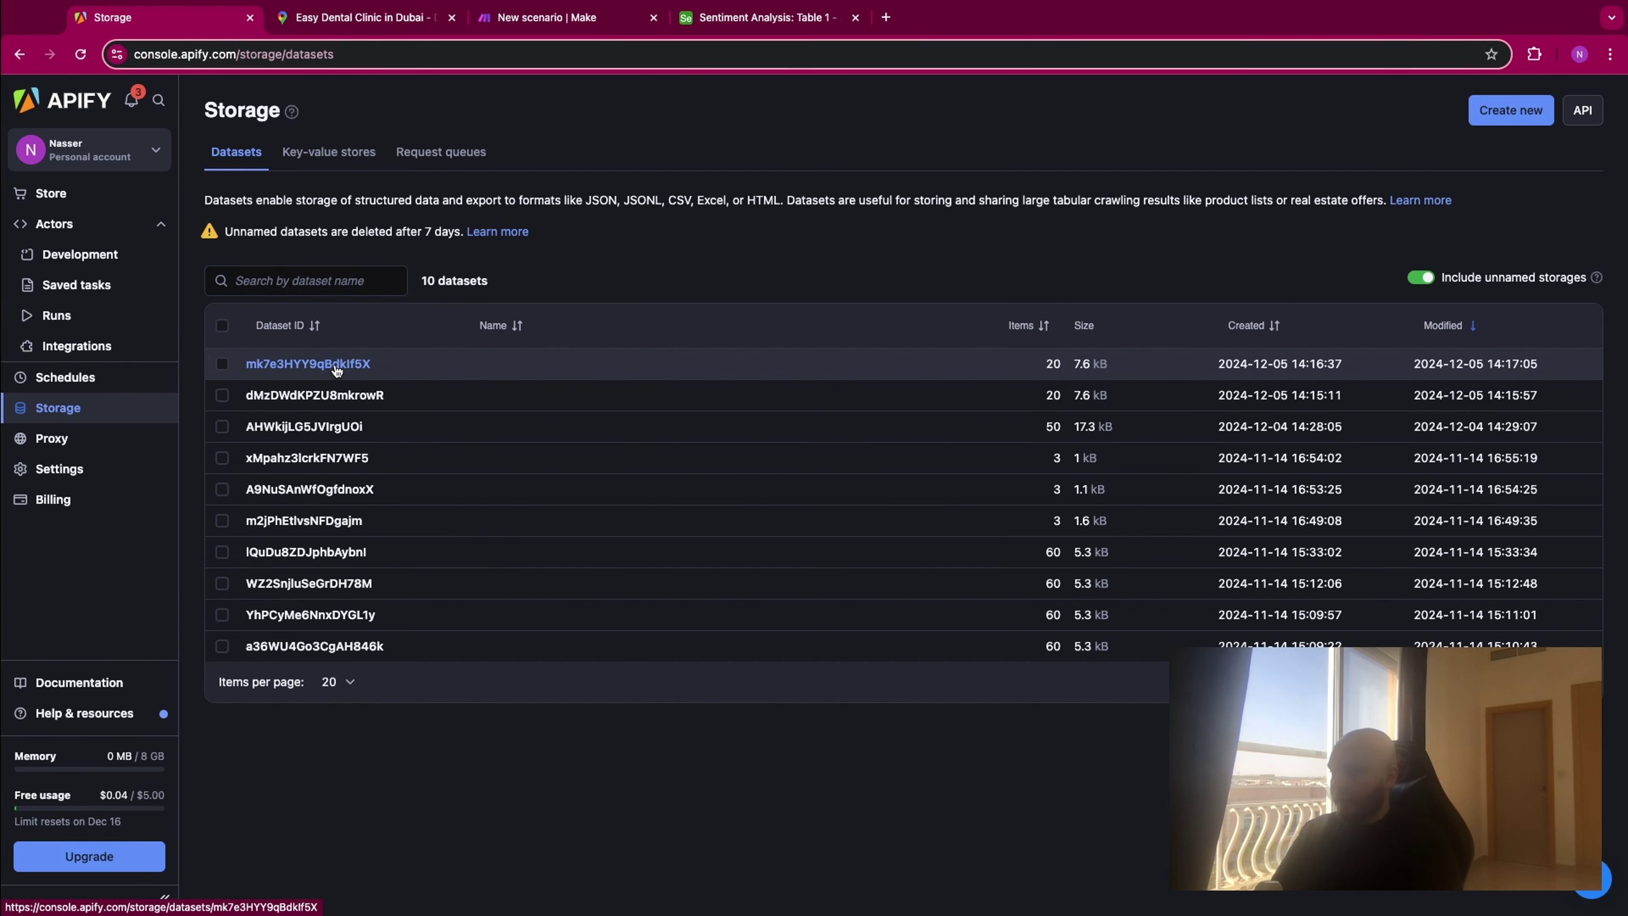
left_click(336, 365)
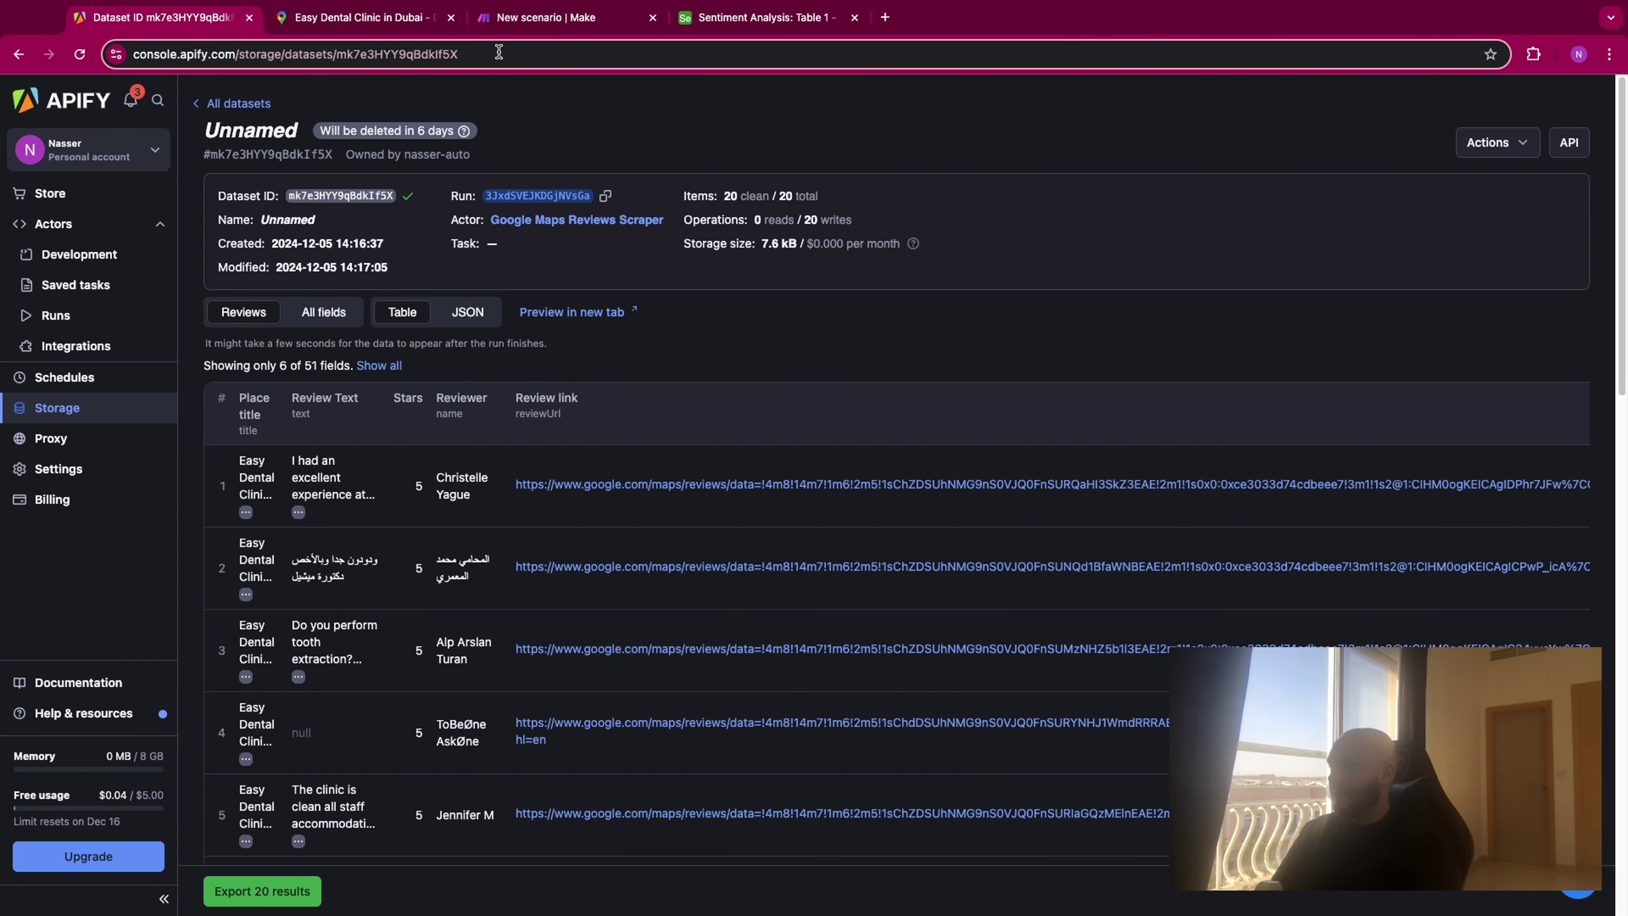
Switch to the Make scenario and add Apify's Get Dataset Items as the first module.
left_click(521, 26)
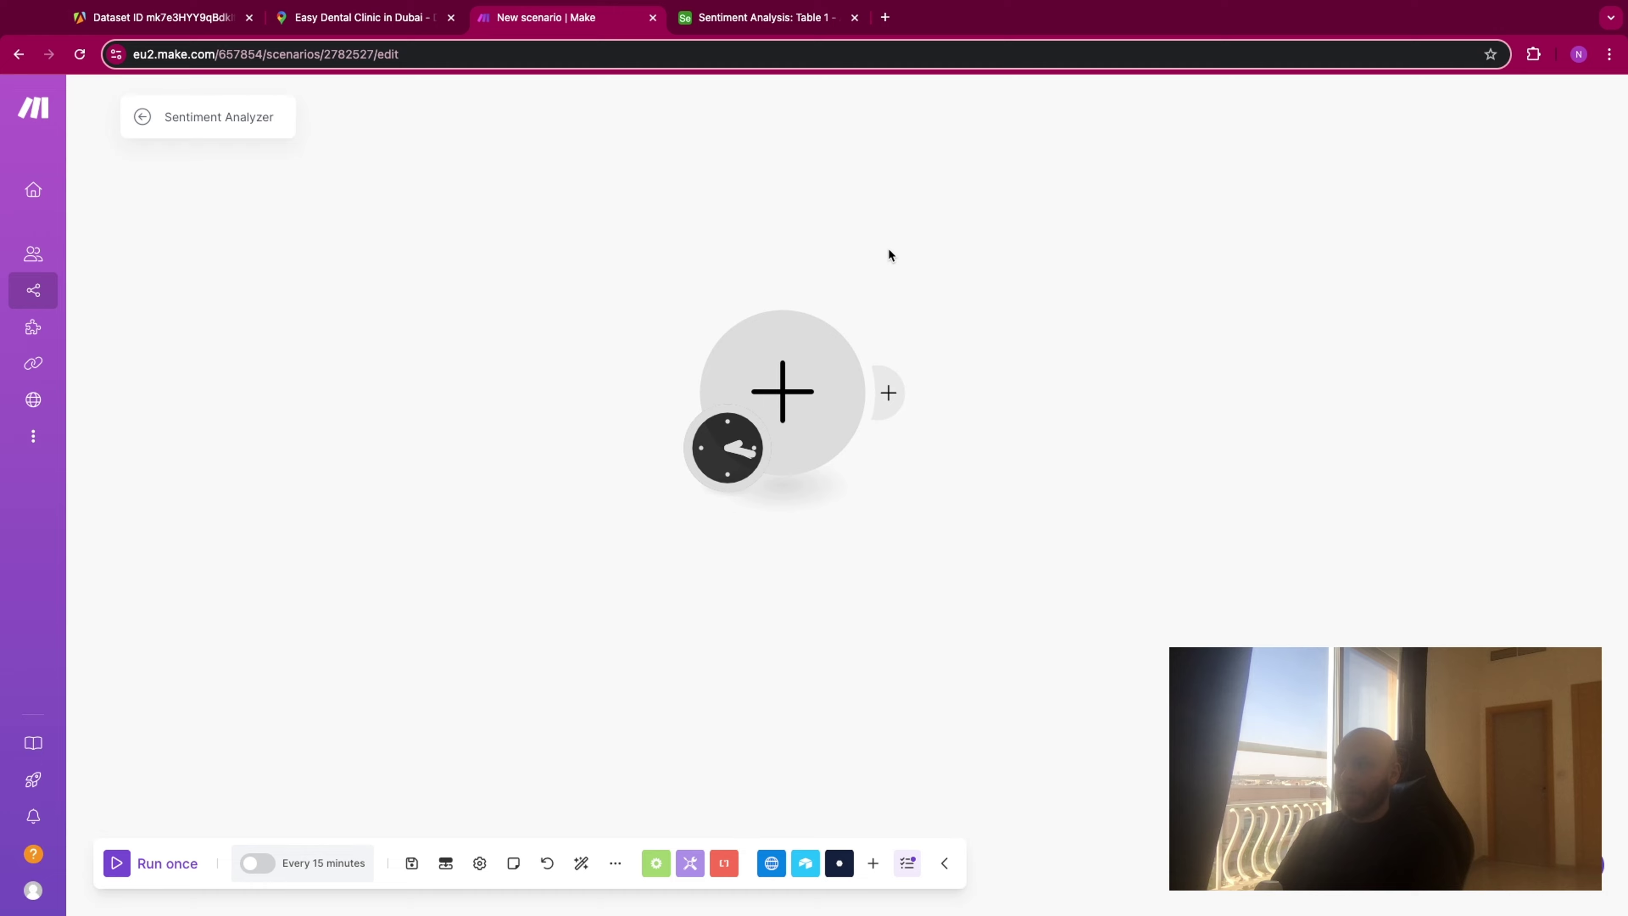
left_click(789, 345)
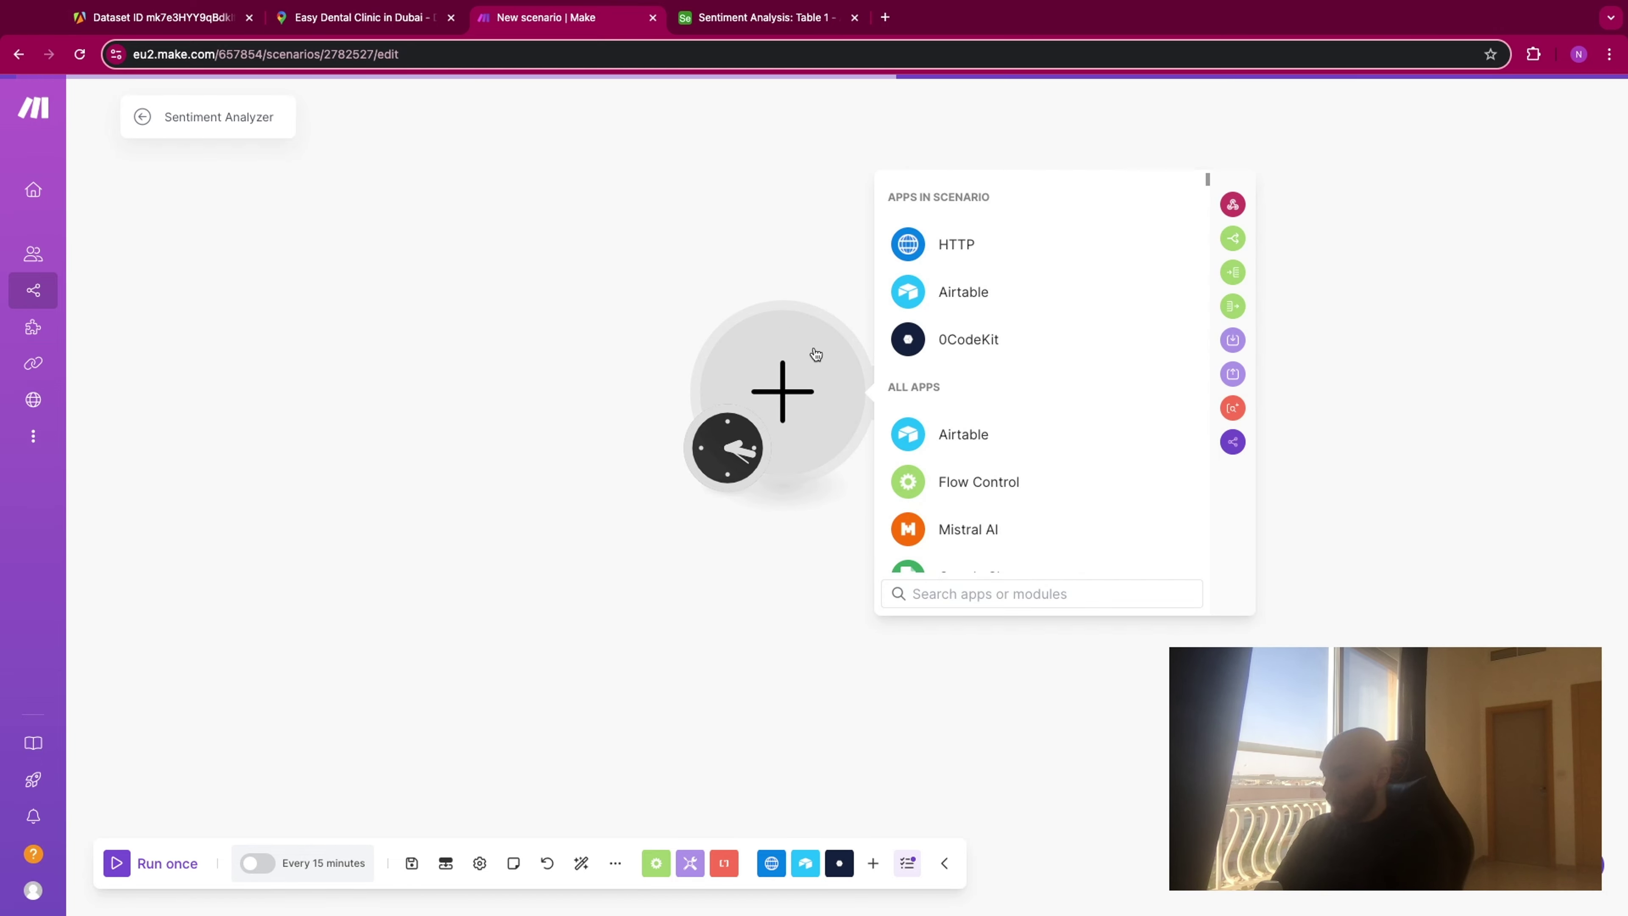
type("apify")
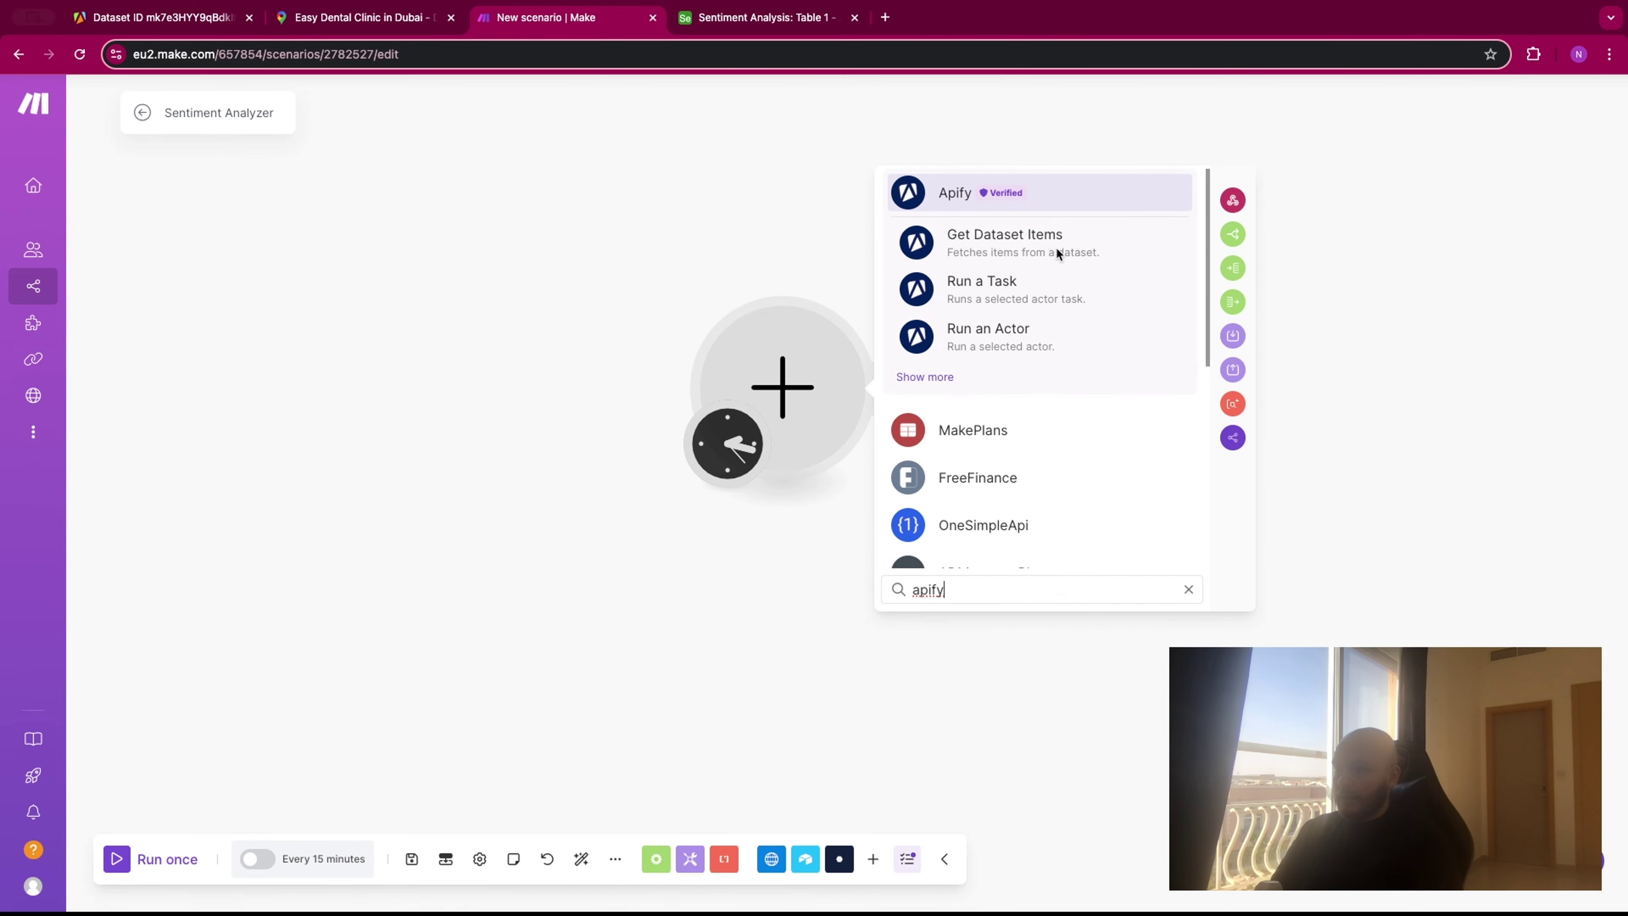
left_click(974, 264)
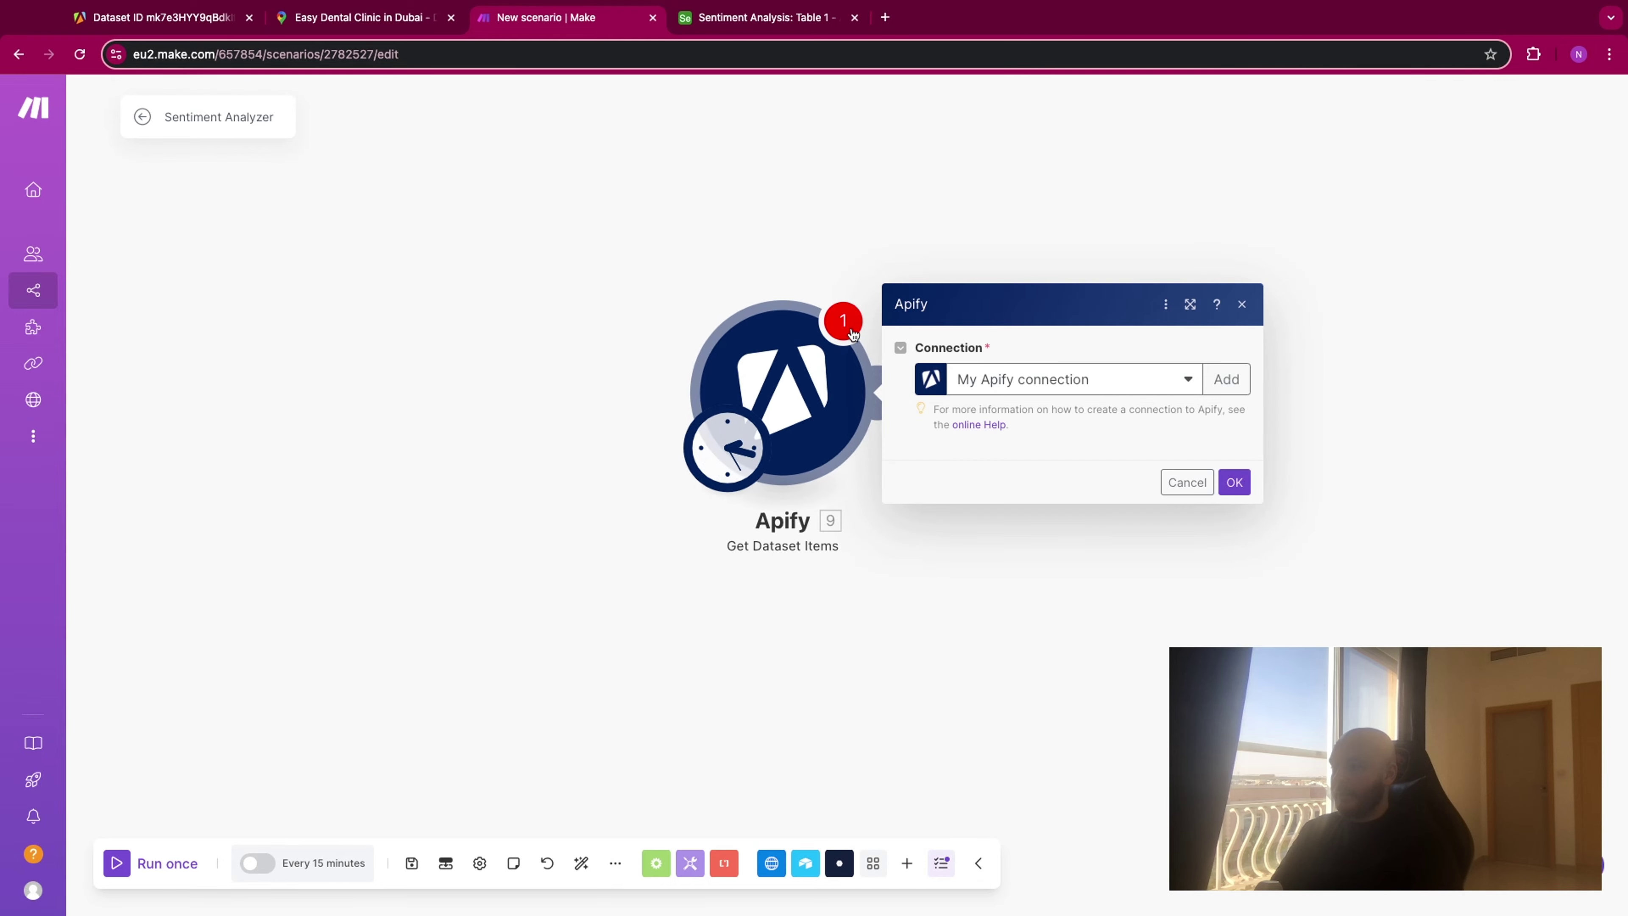
Set the Apify module's dataset ID to mk7e3HYY9qBdkIf5X and its limit to 30, and save the module.
left_click(997, 296)
type("mk7e3HYY9qBdkIf5X")
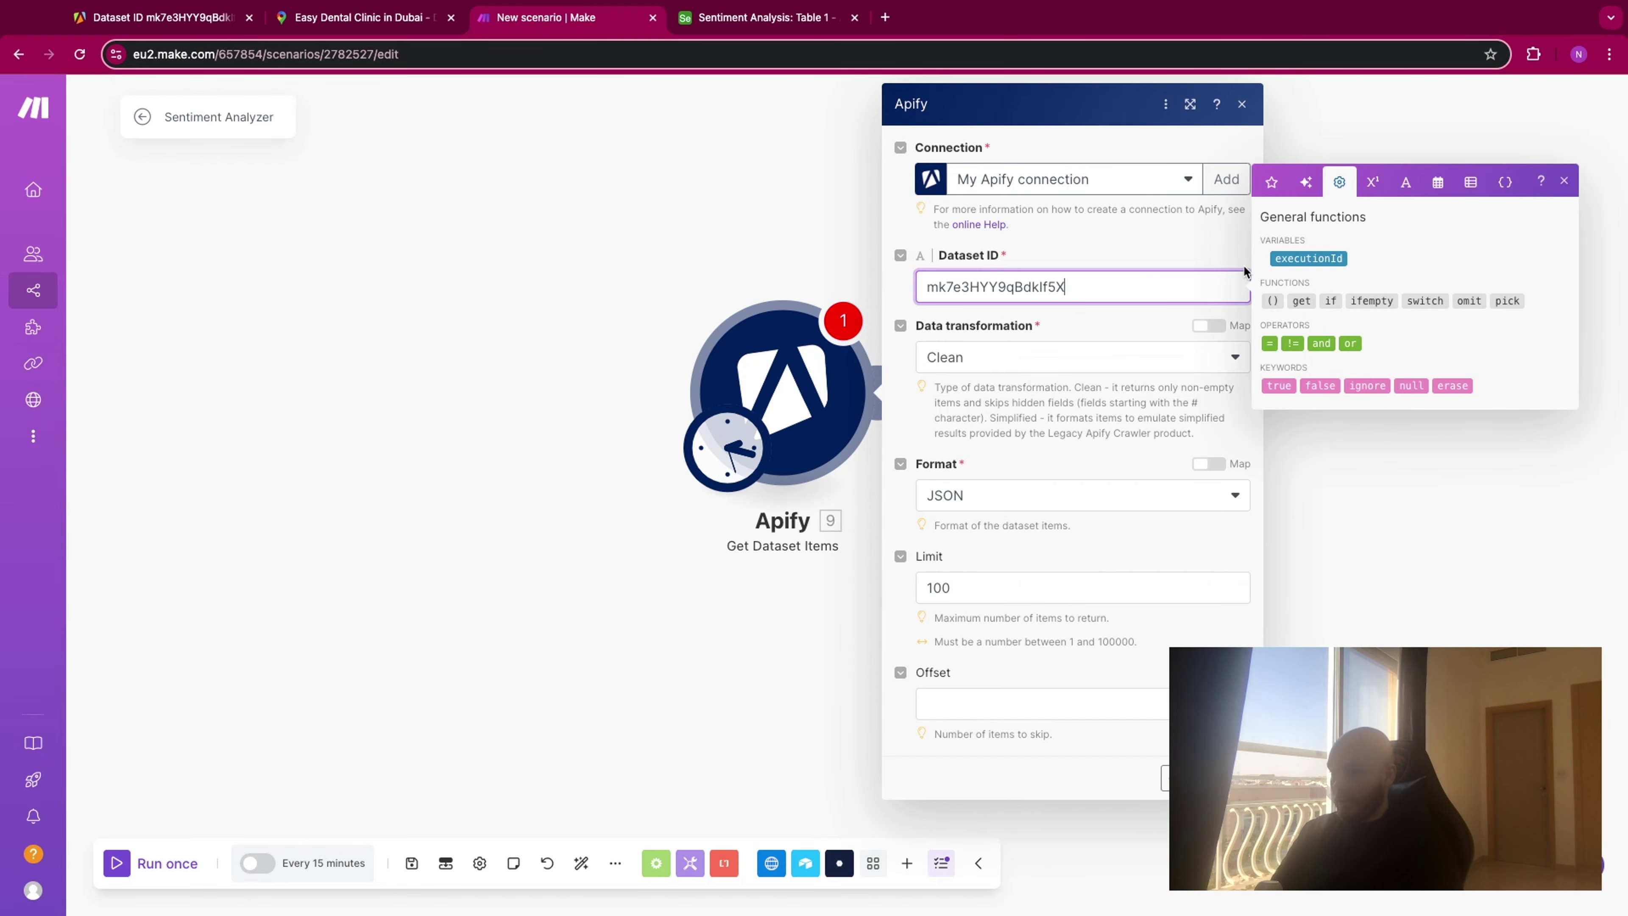
left_click_drag(967, 586, 857, 561)
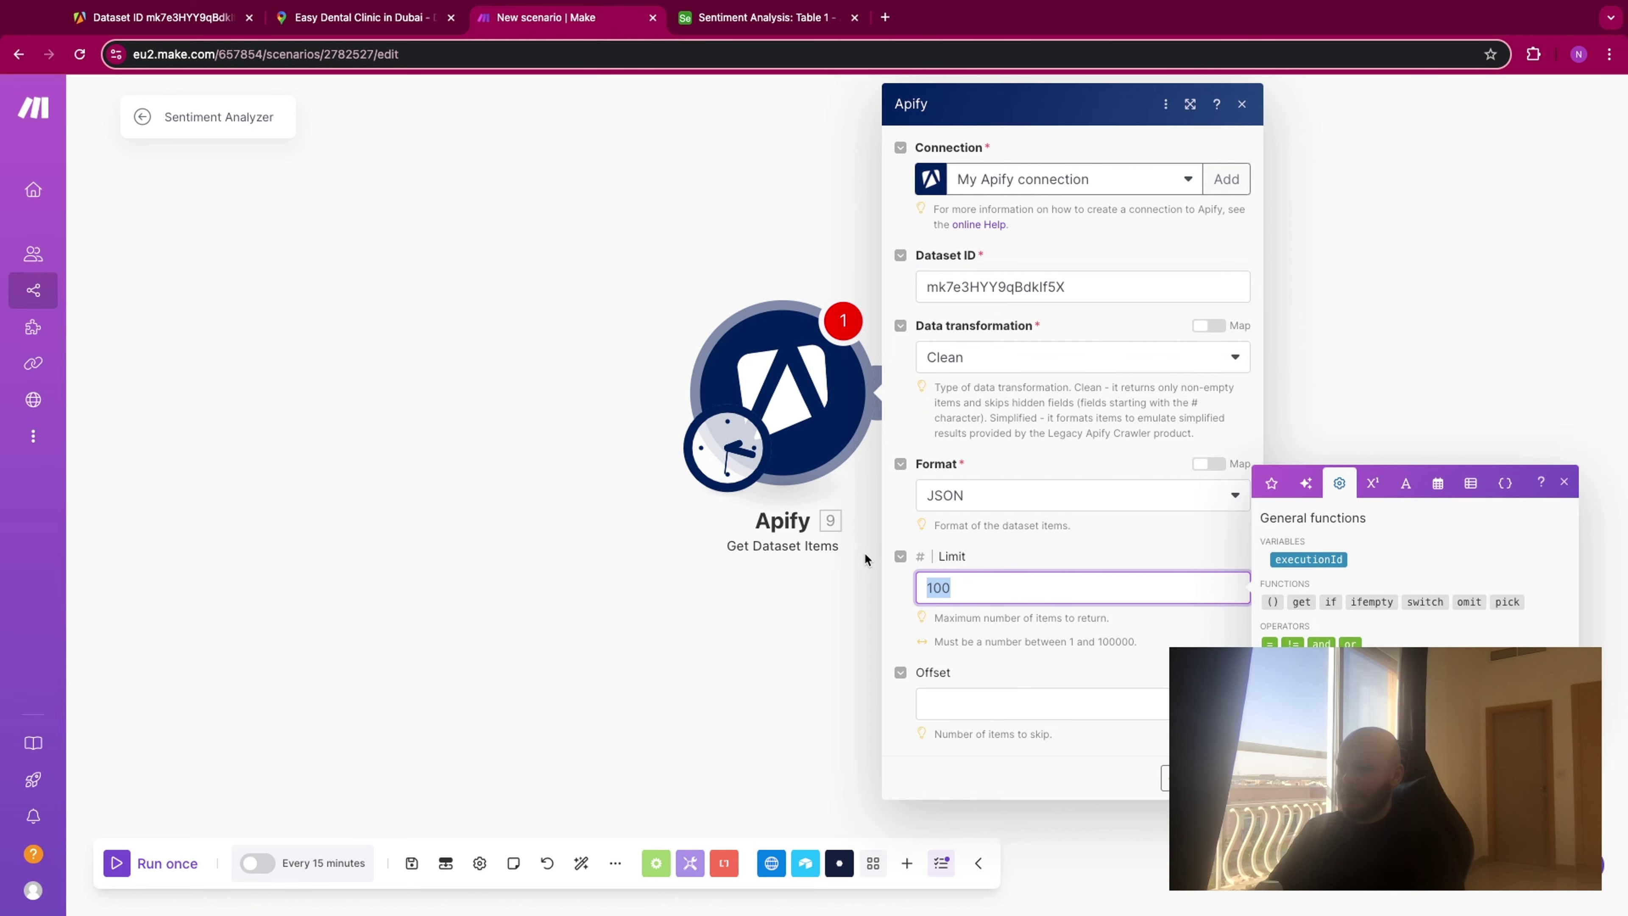
type("30")
key("Return")
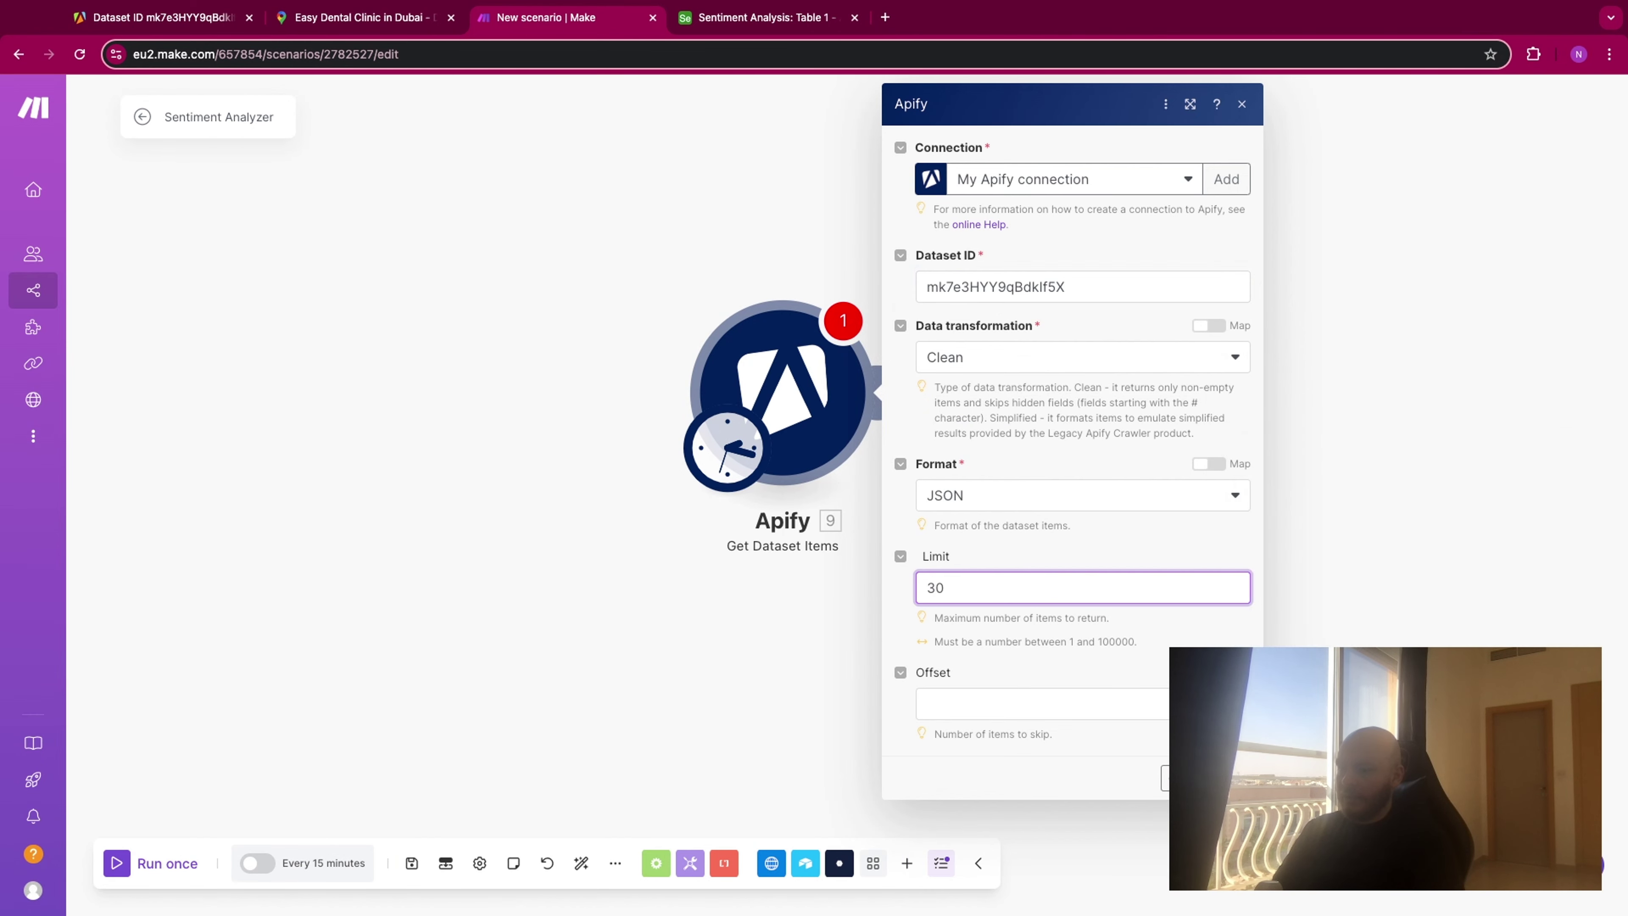
Run the scenario once and examine the review bundles and their fields in the Apify module's output.
left_click(118, 863)
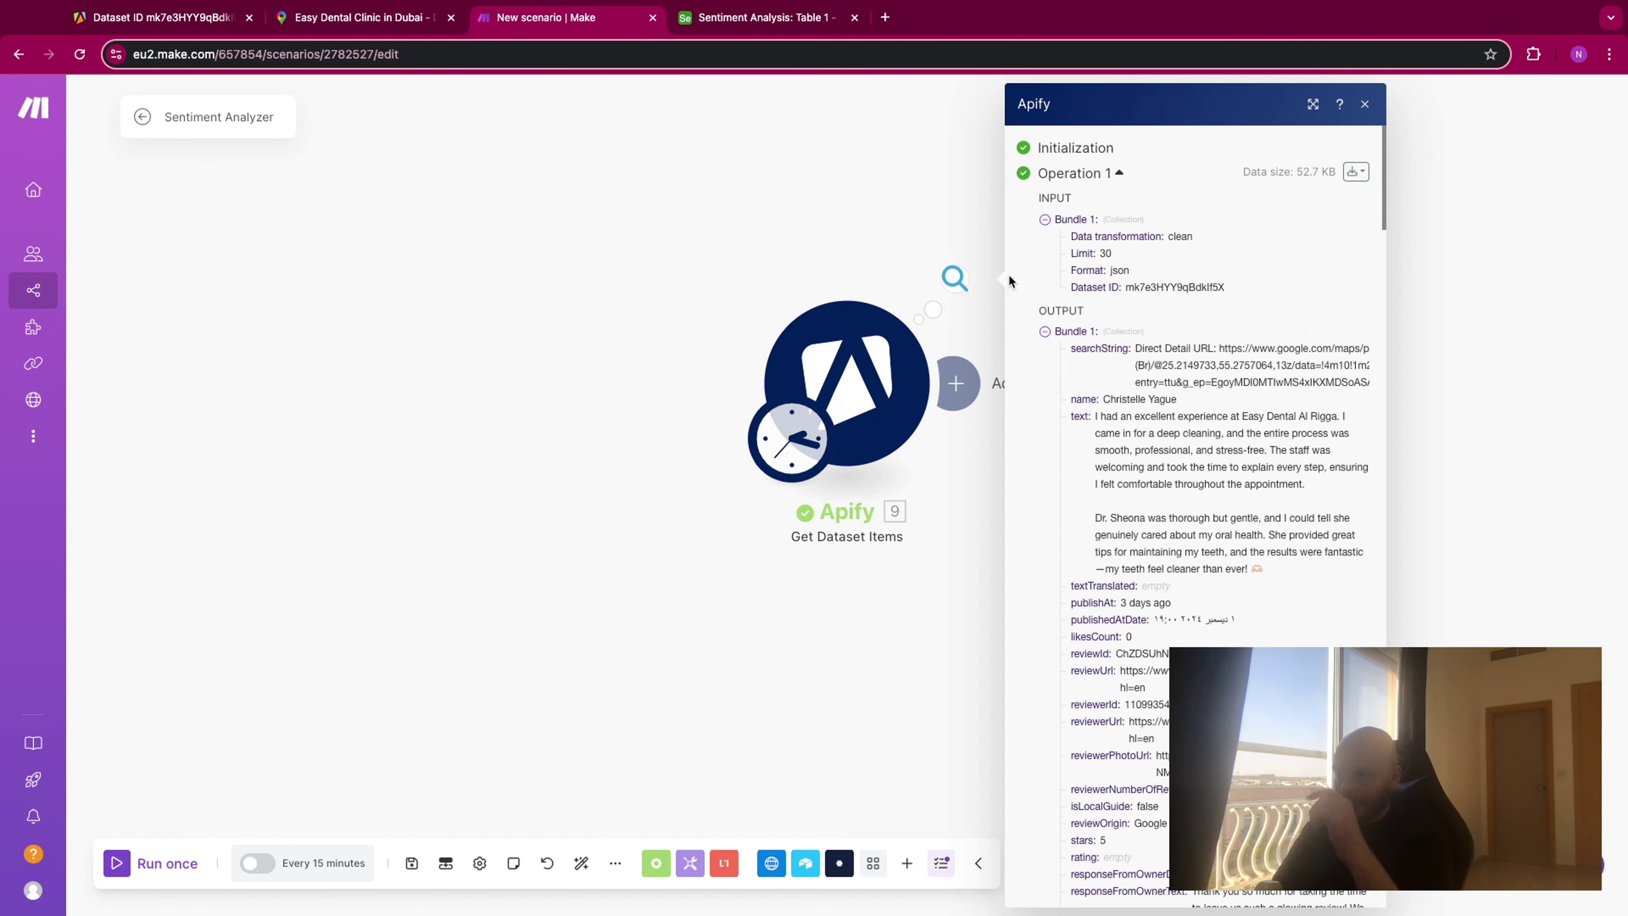
scroll(1071, 350, "down", 1)
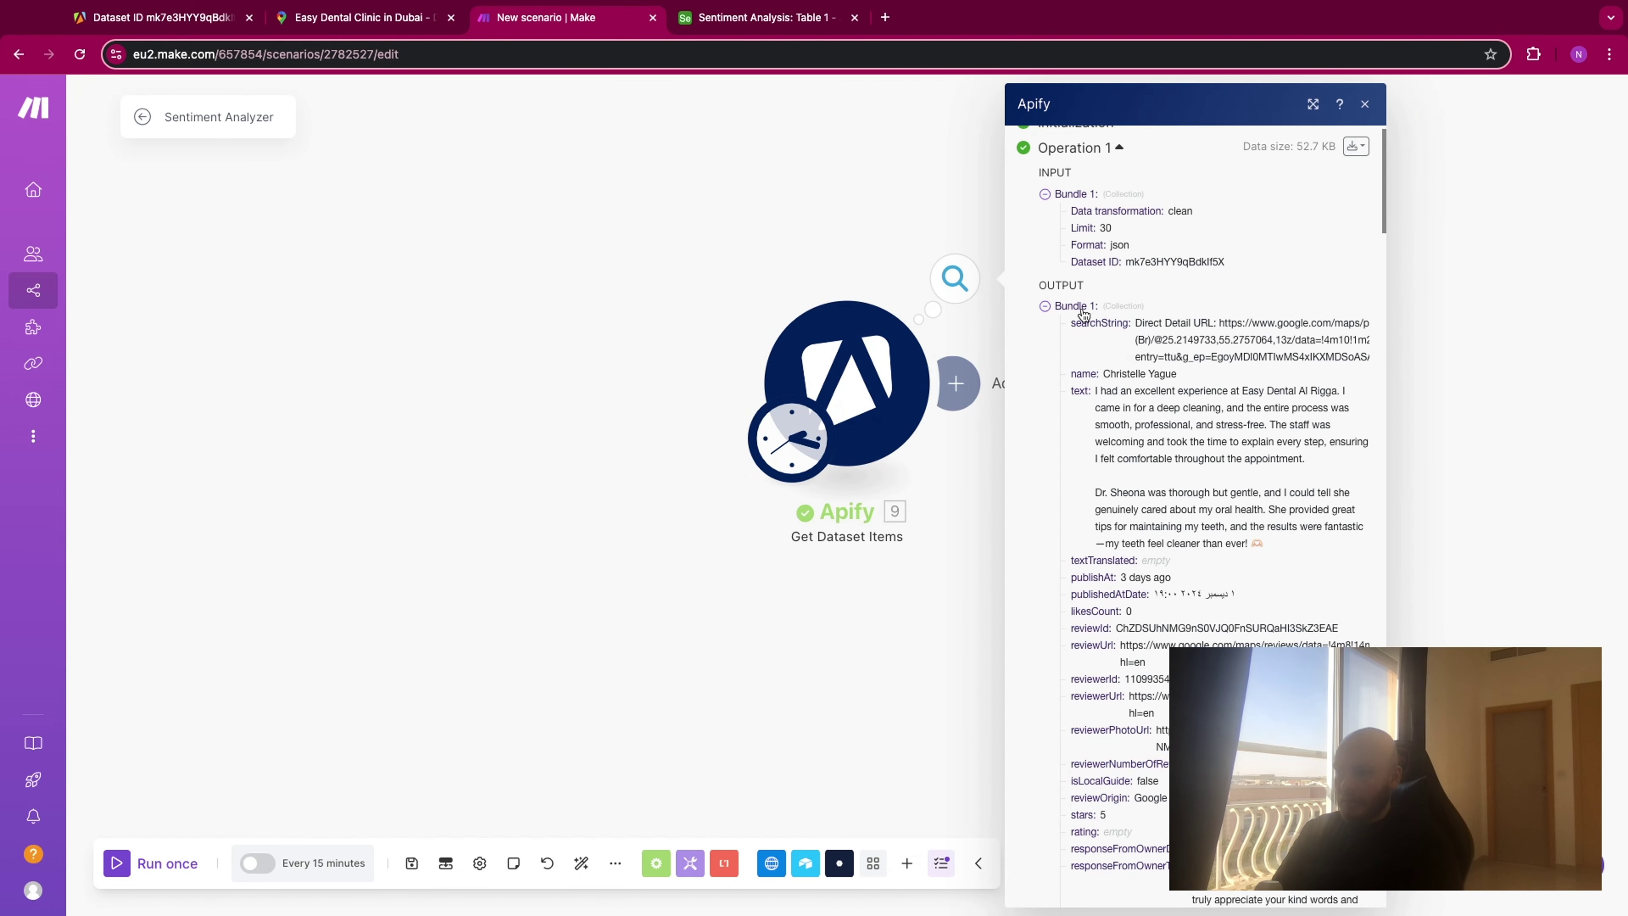
scroll(1219, 364, "down", 1)
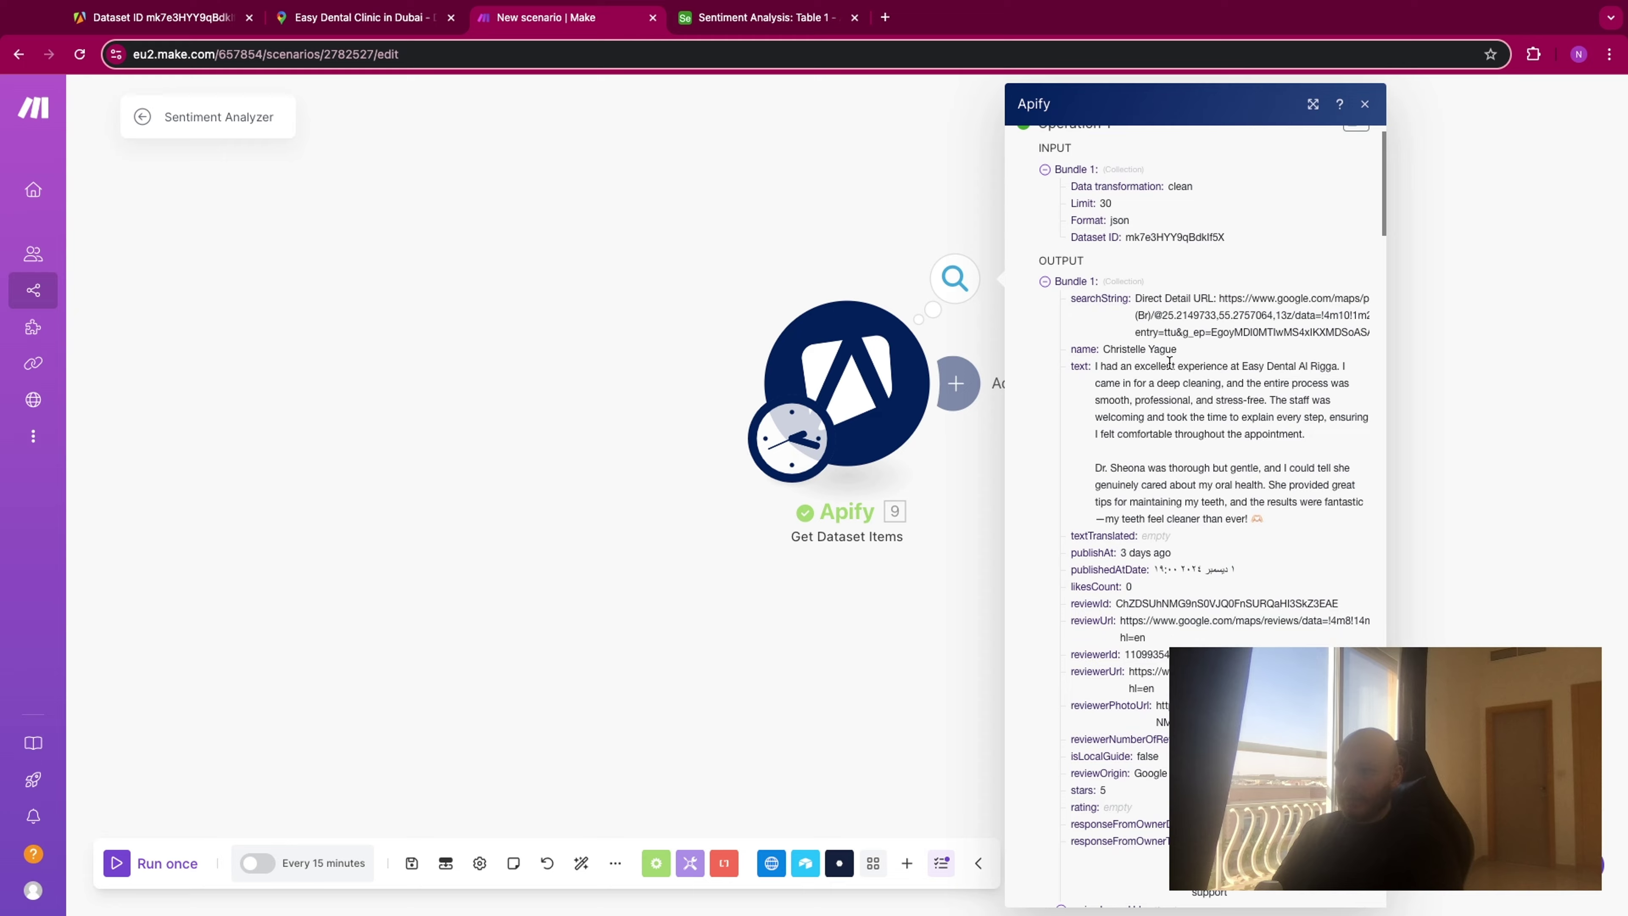
scroll(1131, 455, "down", 15)
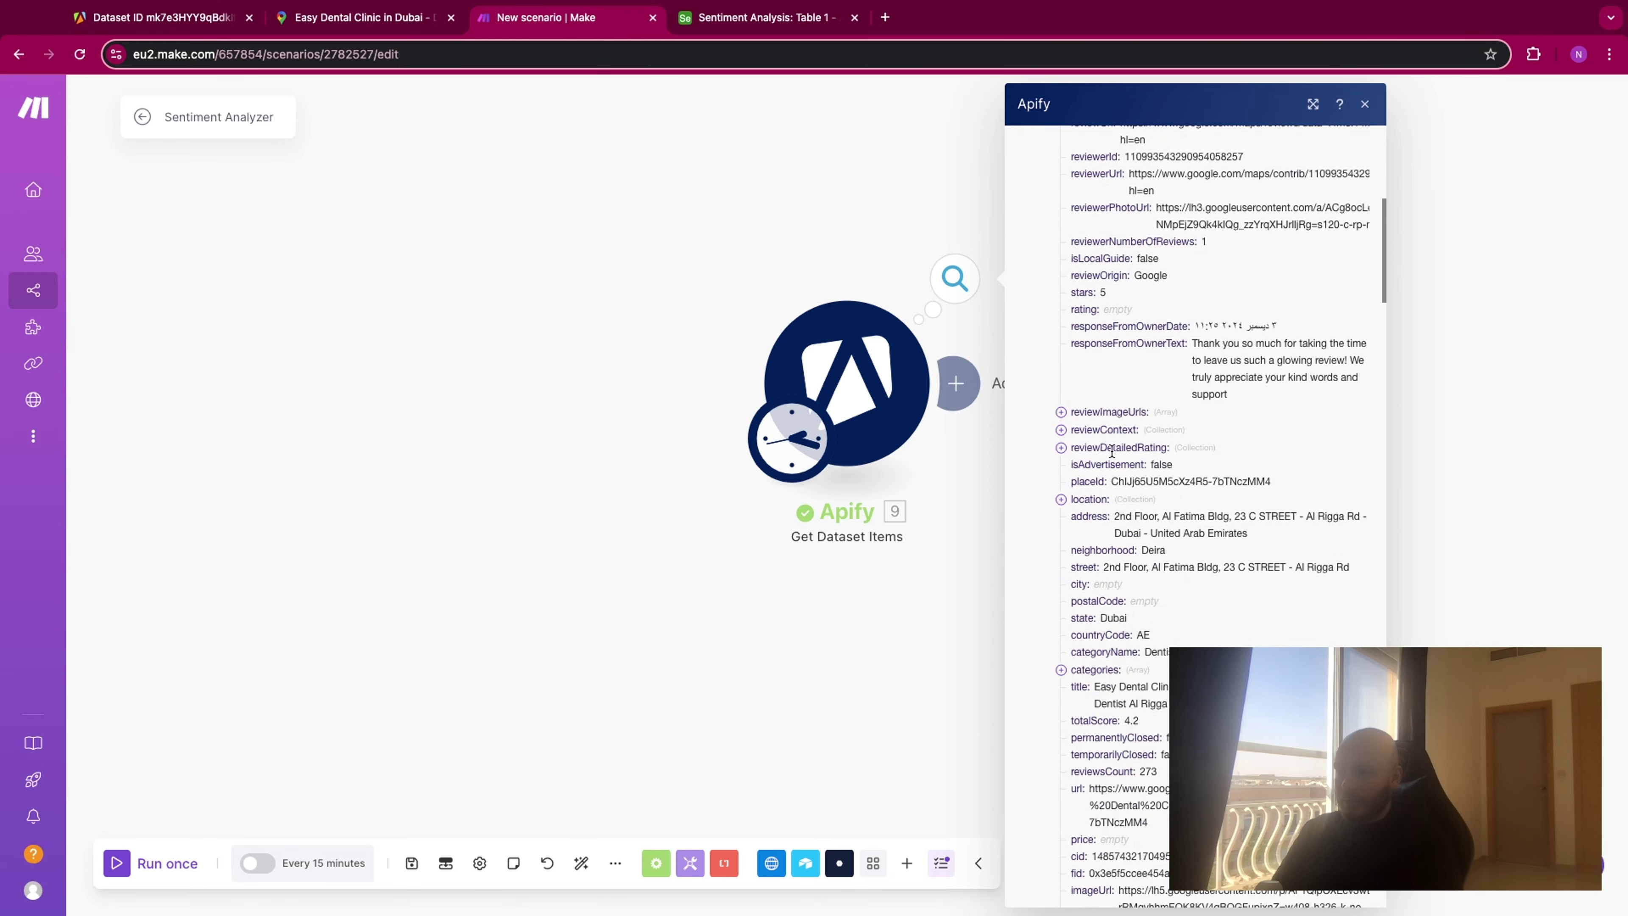
scroll(1130, 453, "down", 5)
scroll(1131, 449, "up", 20)
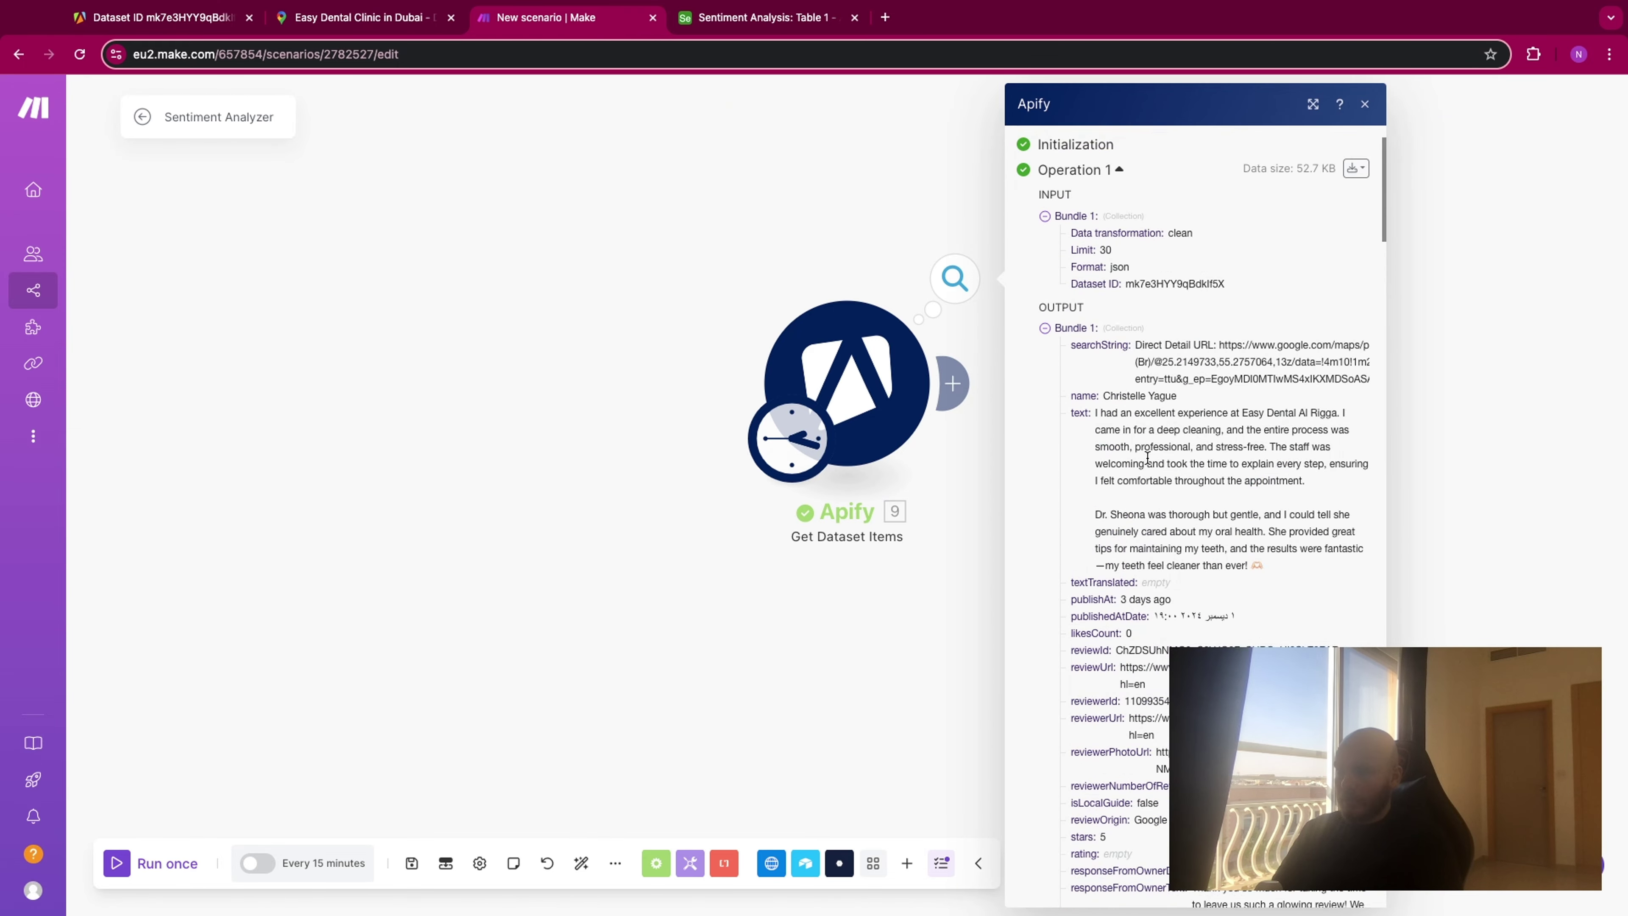
left_click(1044, 331)
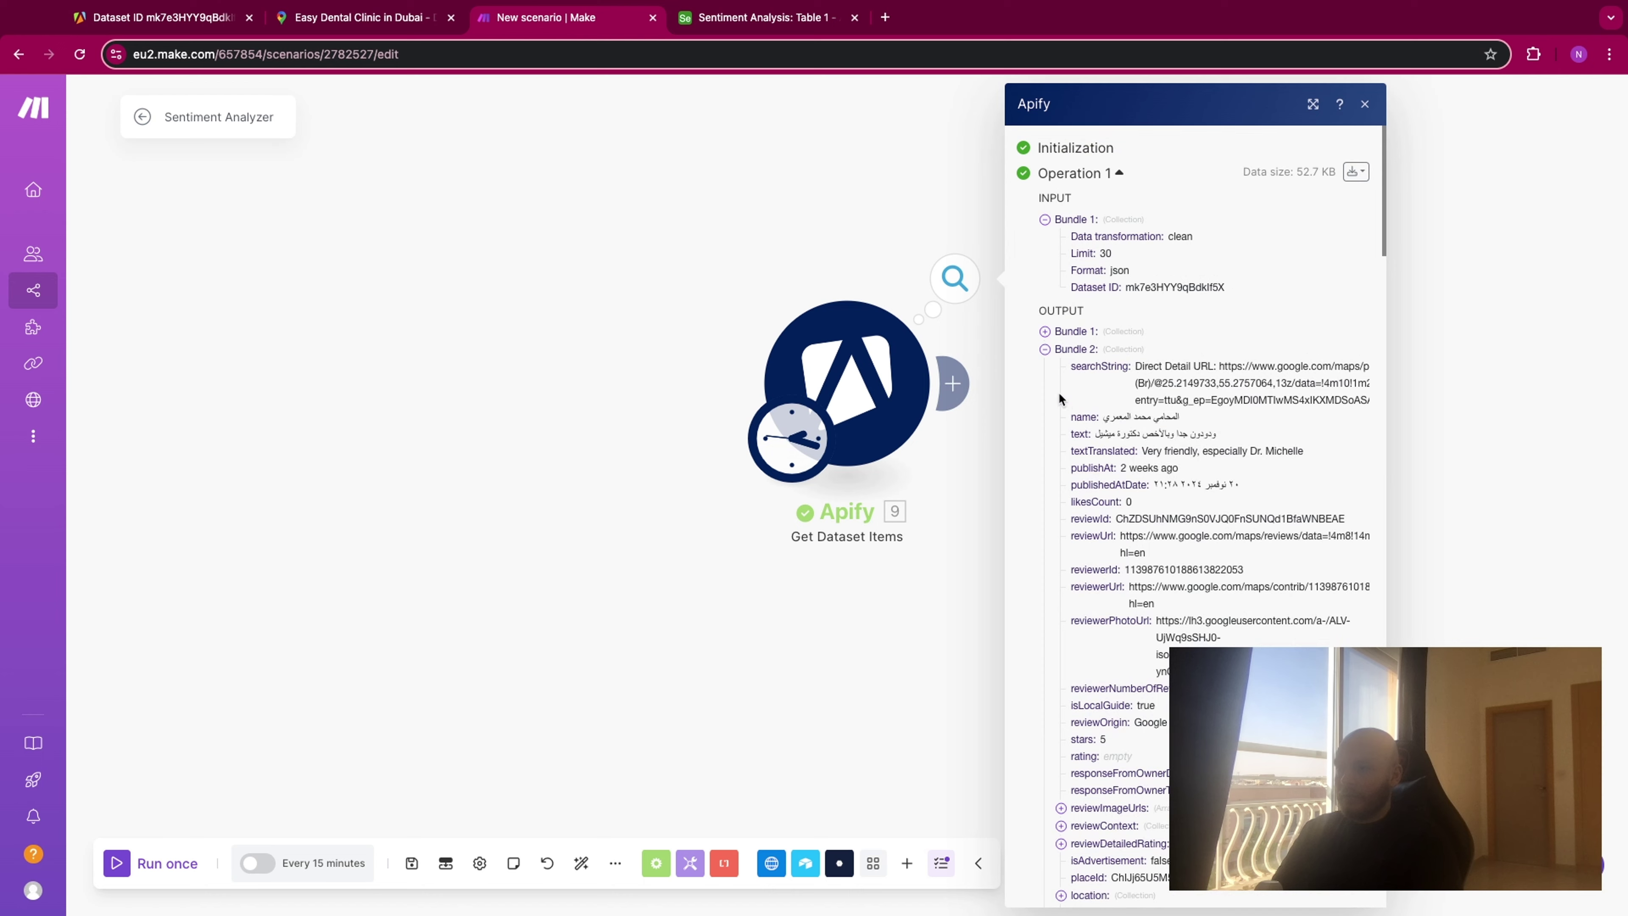
left_click(1045, 348)
left_click(1045, 368)
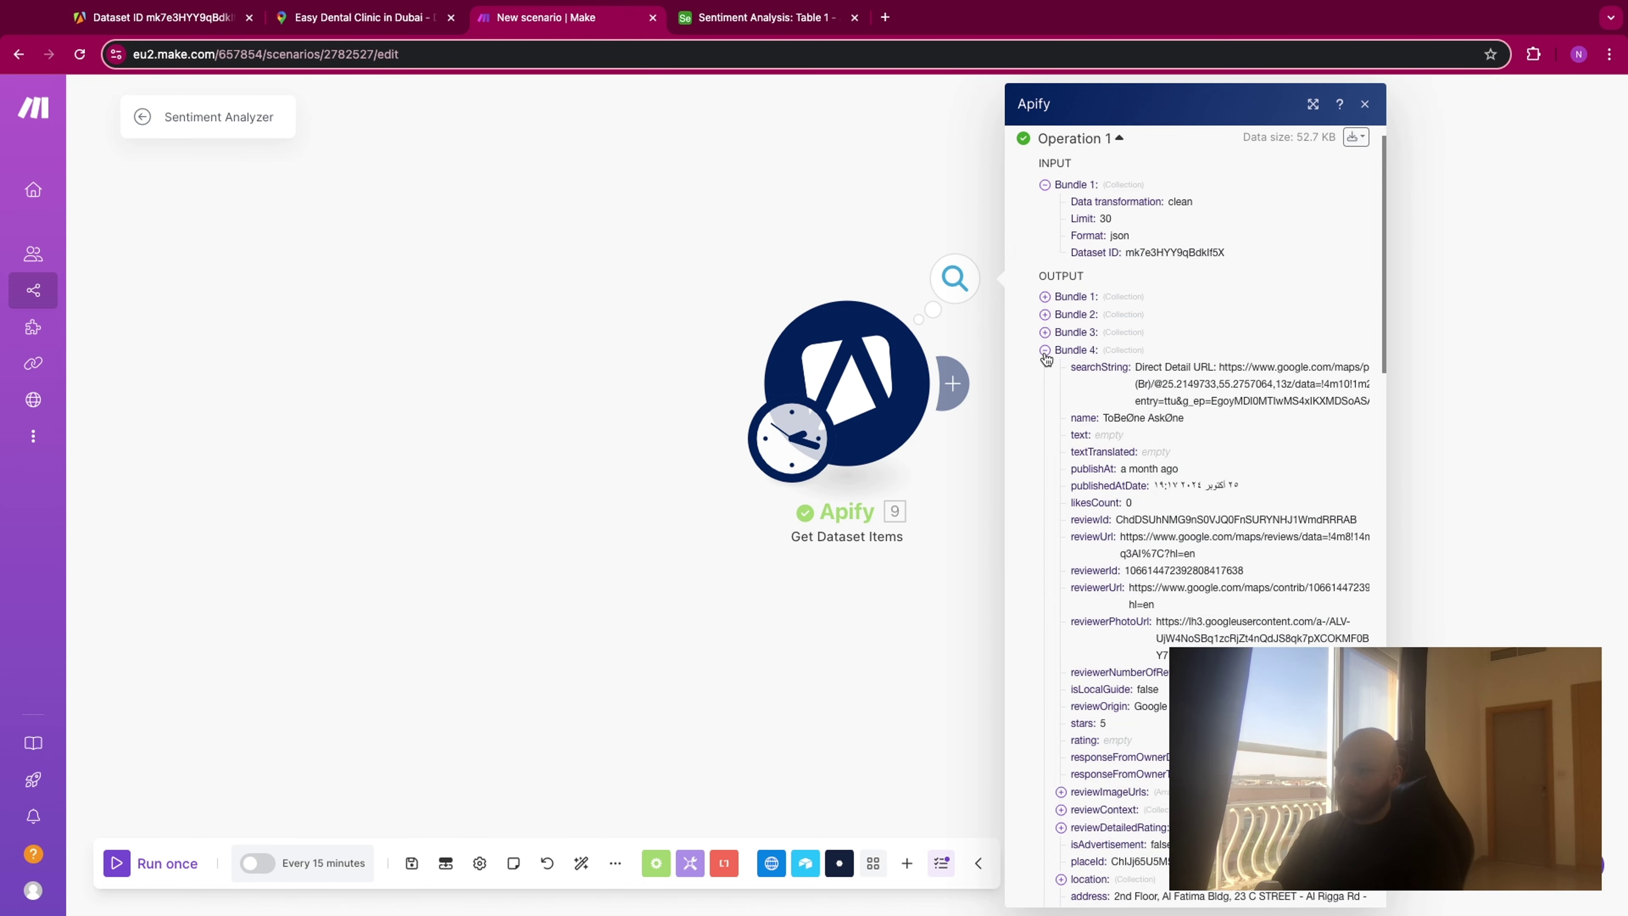
left_click(1046, 385)
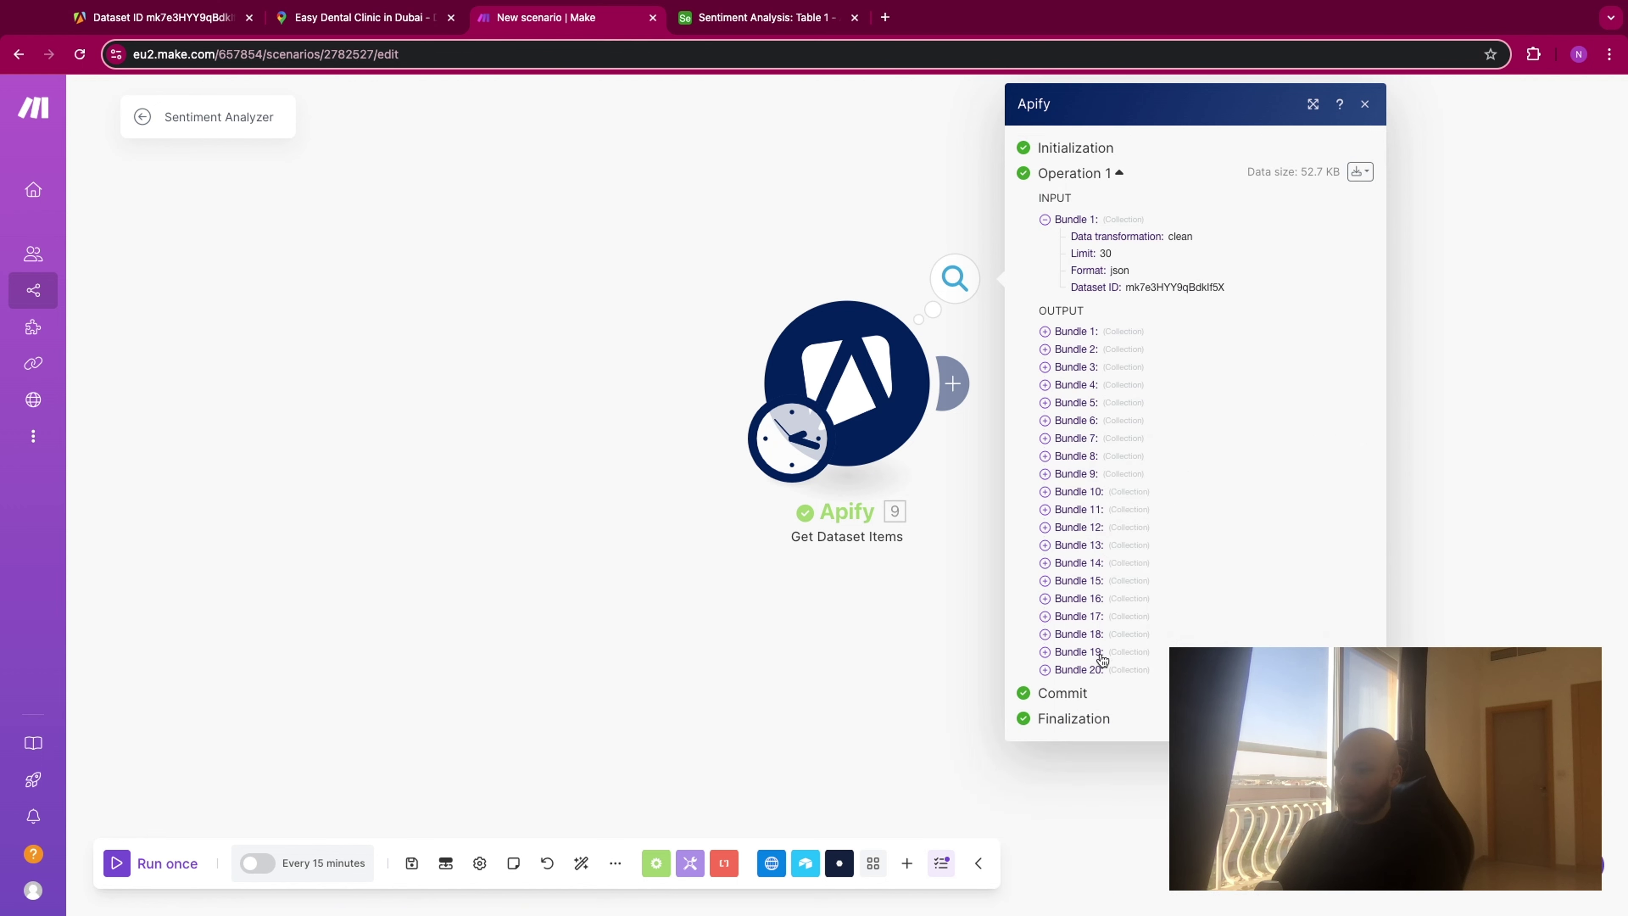
left_click(1039, 369)
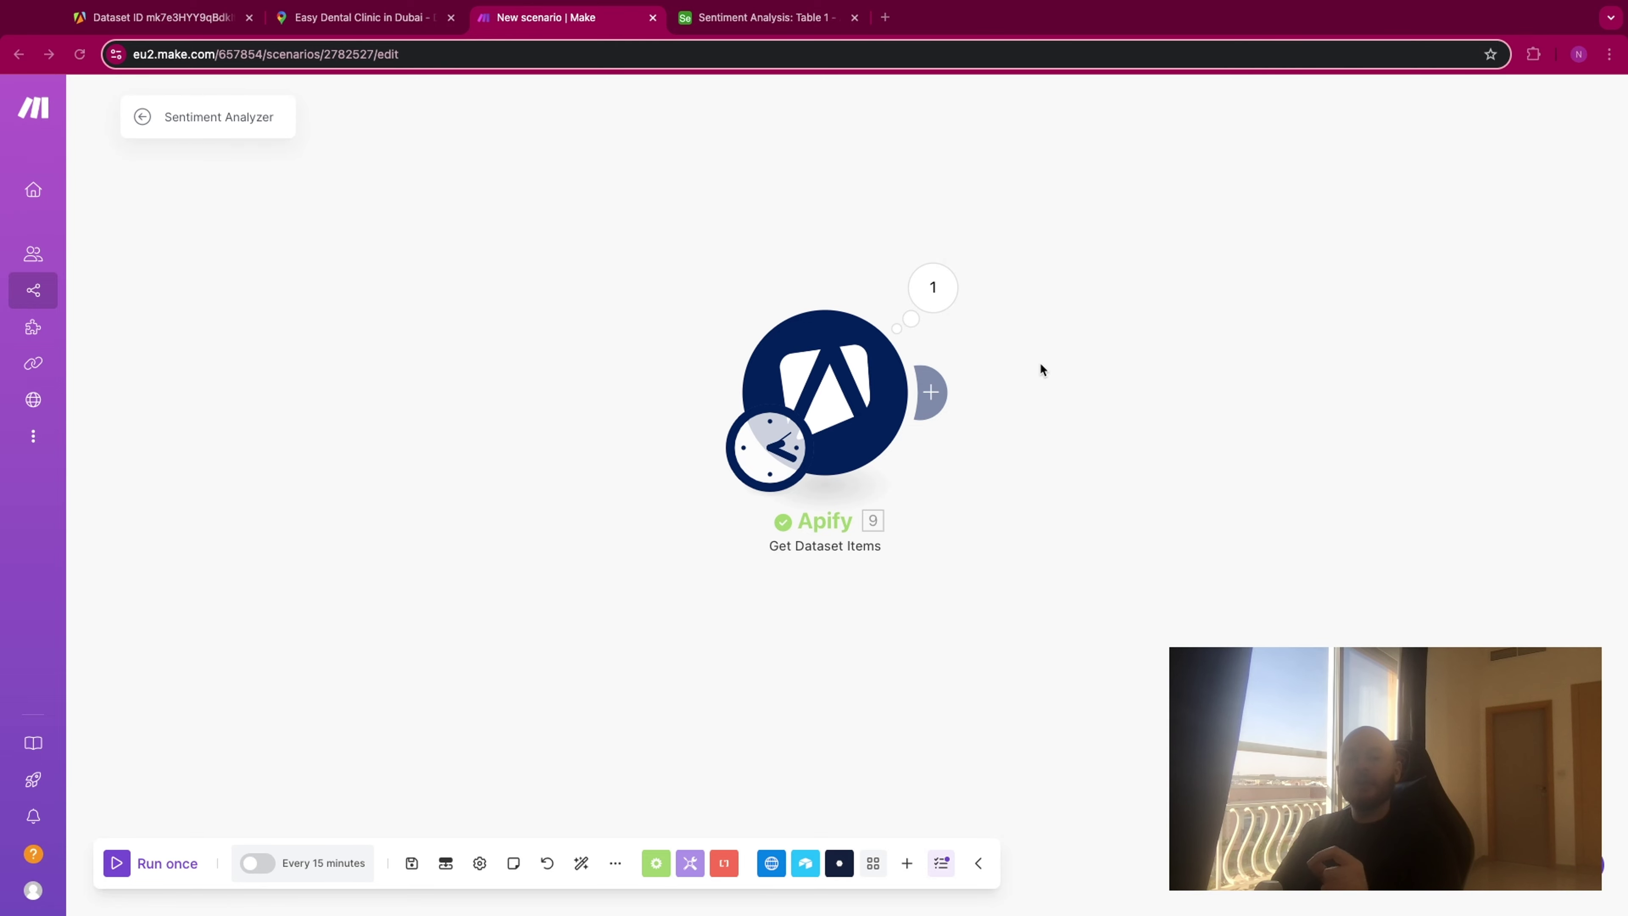
Add a Flow Control array aggregator after the Apify module.
scroll(1053, 293, "down", 1)
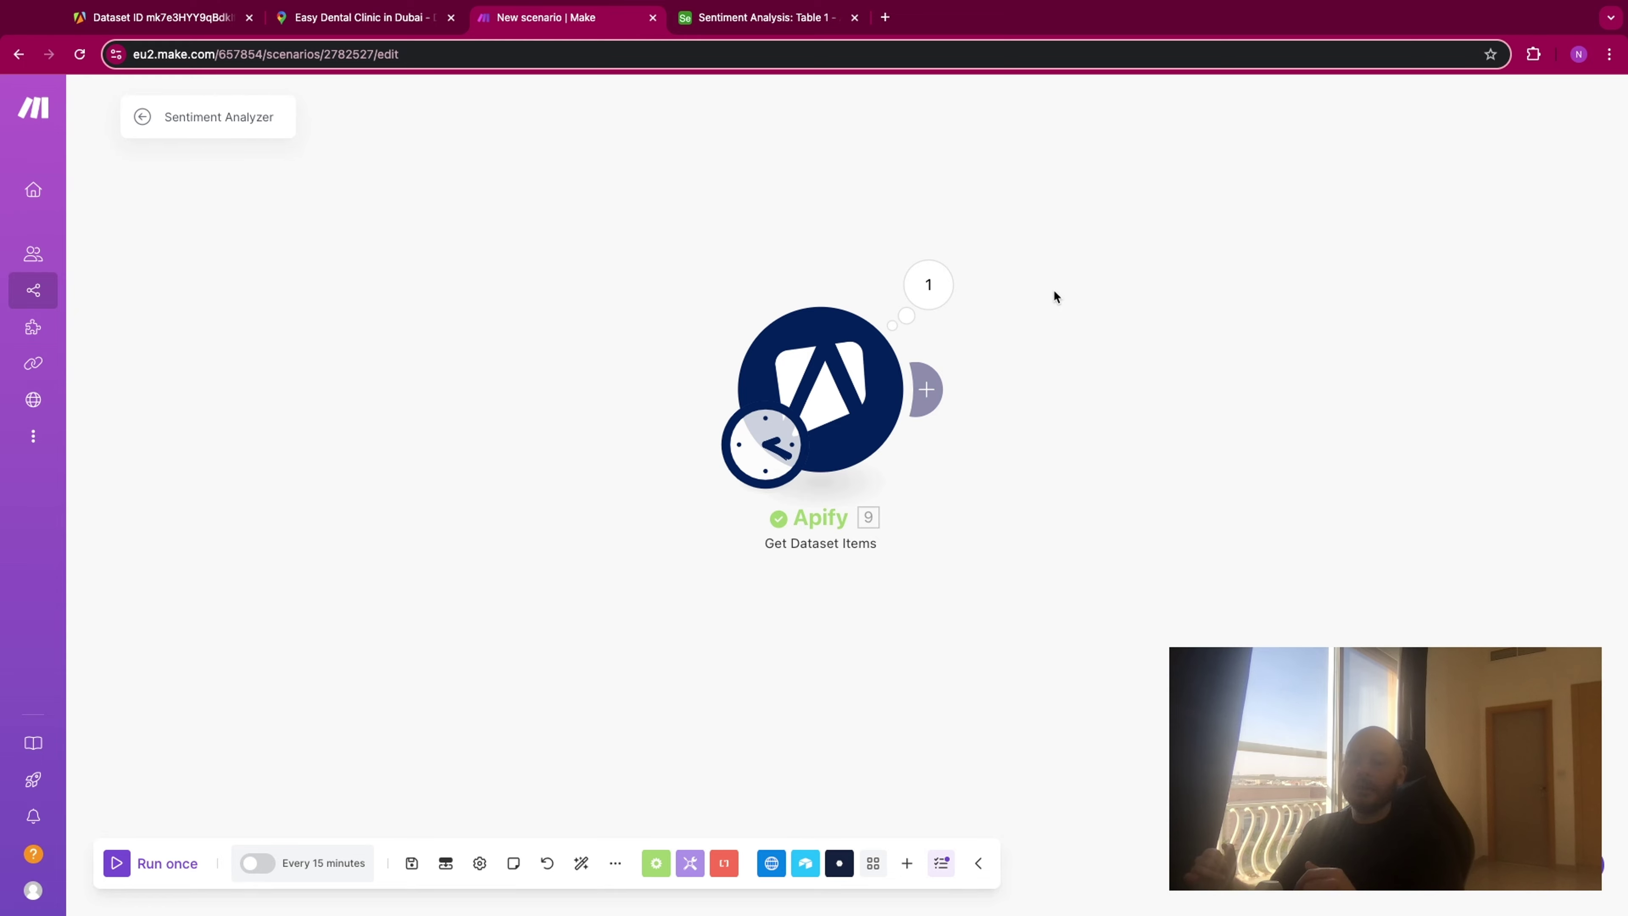
left_click(926, 390)
left_click(1328, 530)
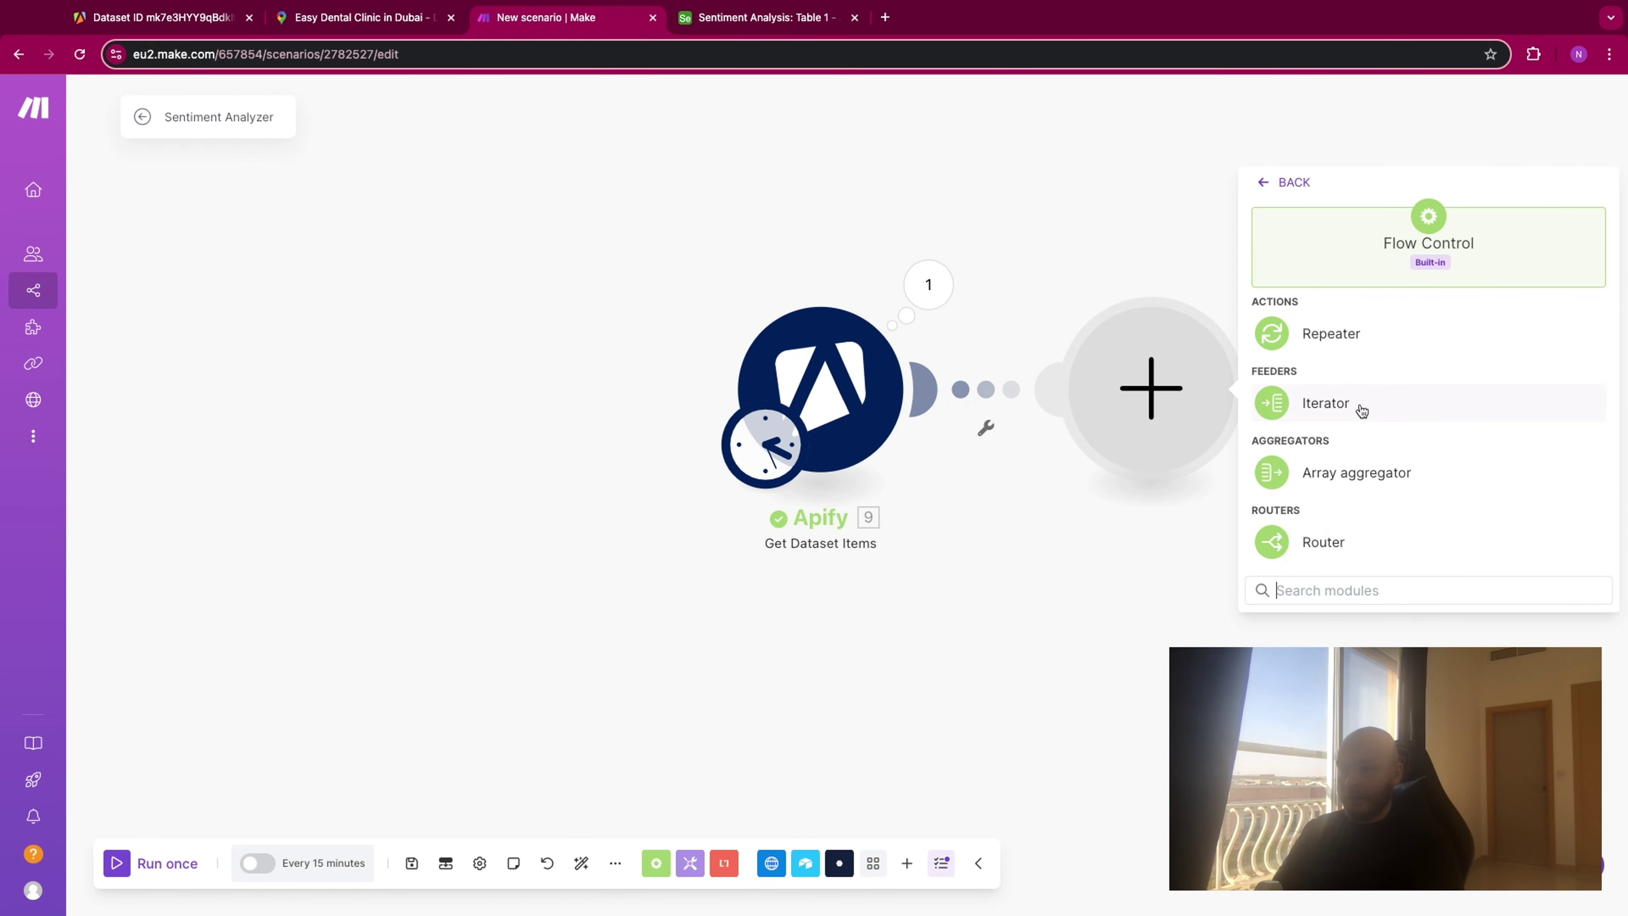
left_click(1368, 472)
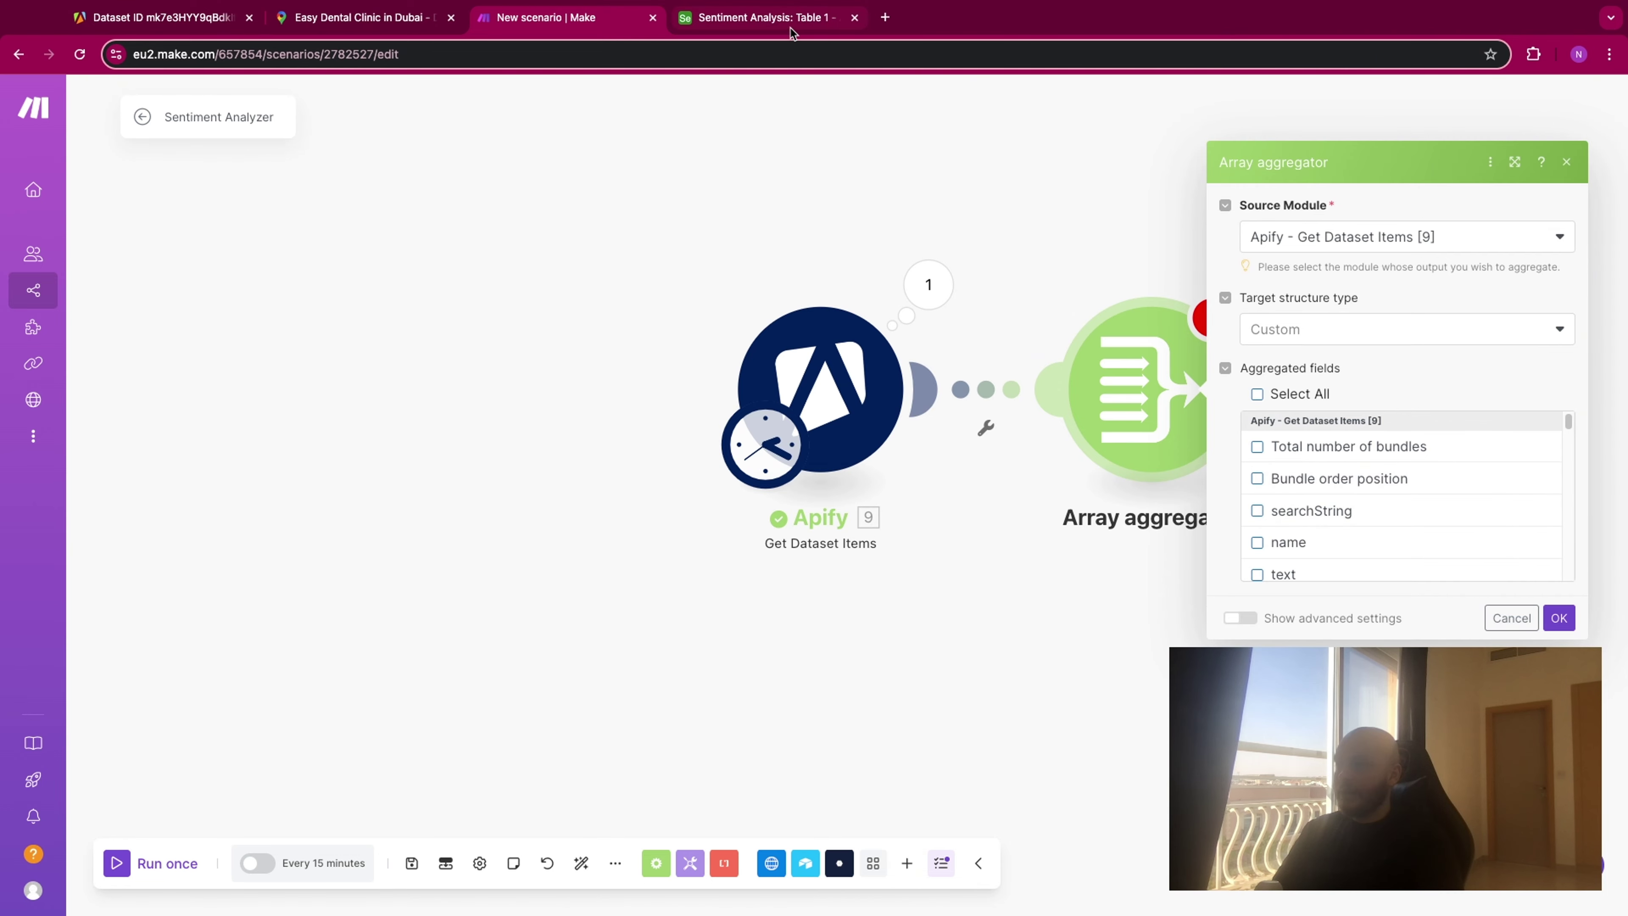
Examine the Airtable Sentiment Analysis columns and compare them with the review fields in the Apify module's output.
left_click(763, 18)
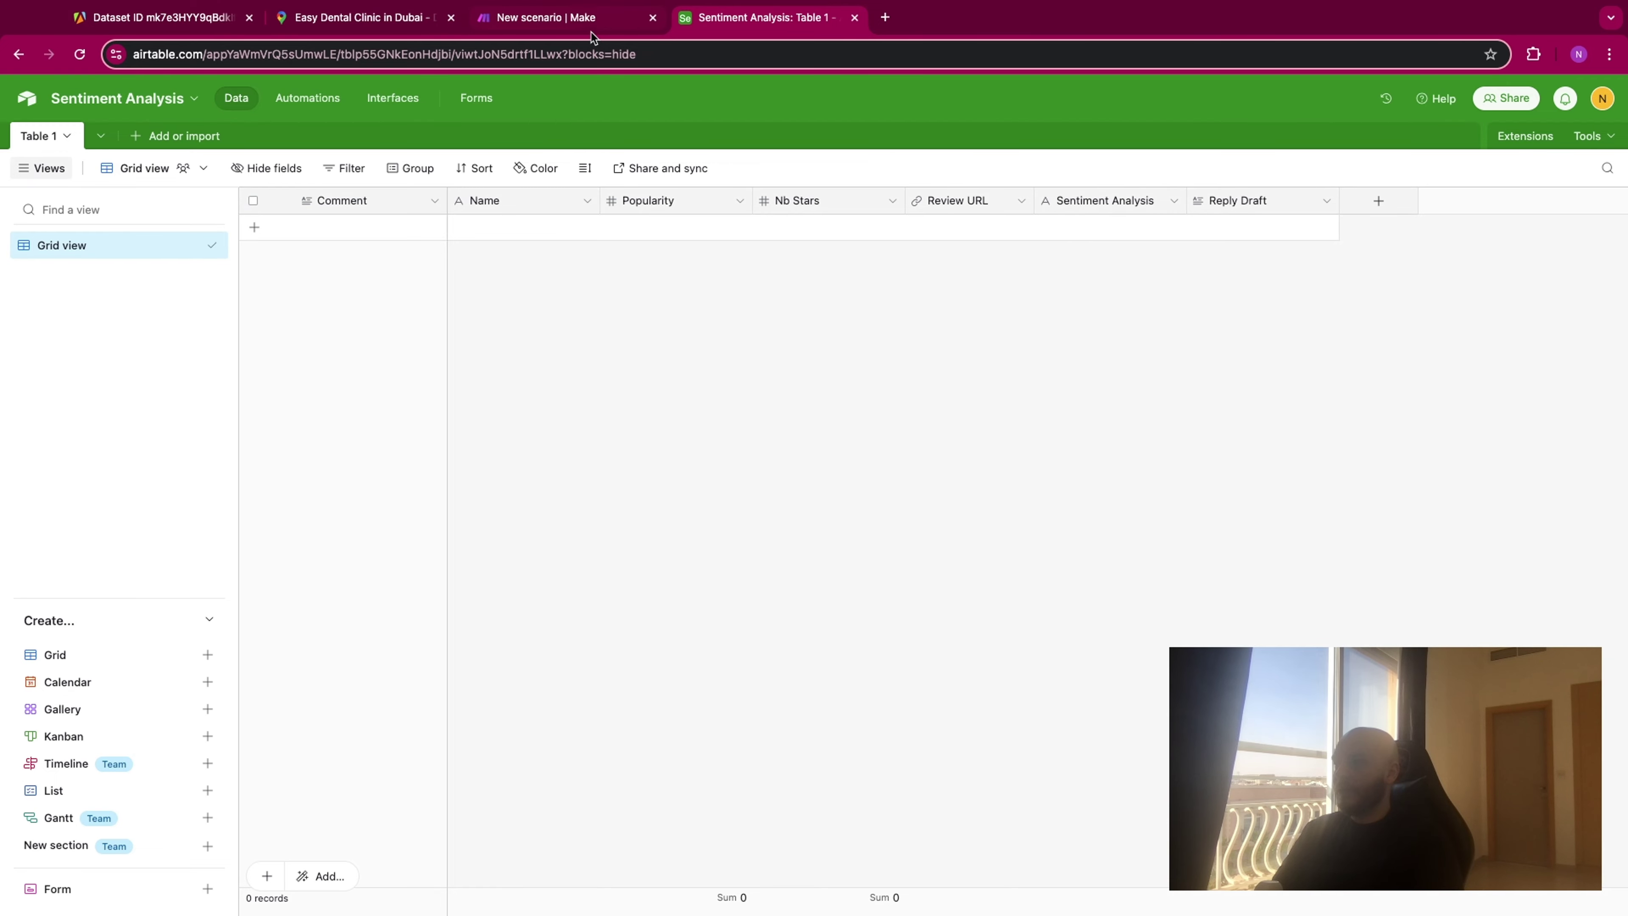
left_click(571, 17)
scroll(1357, 485, "down", 2)
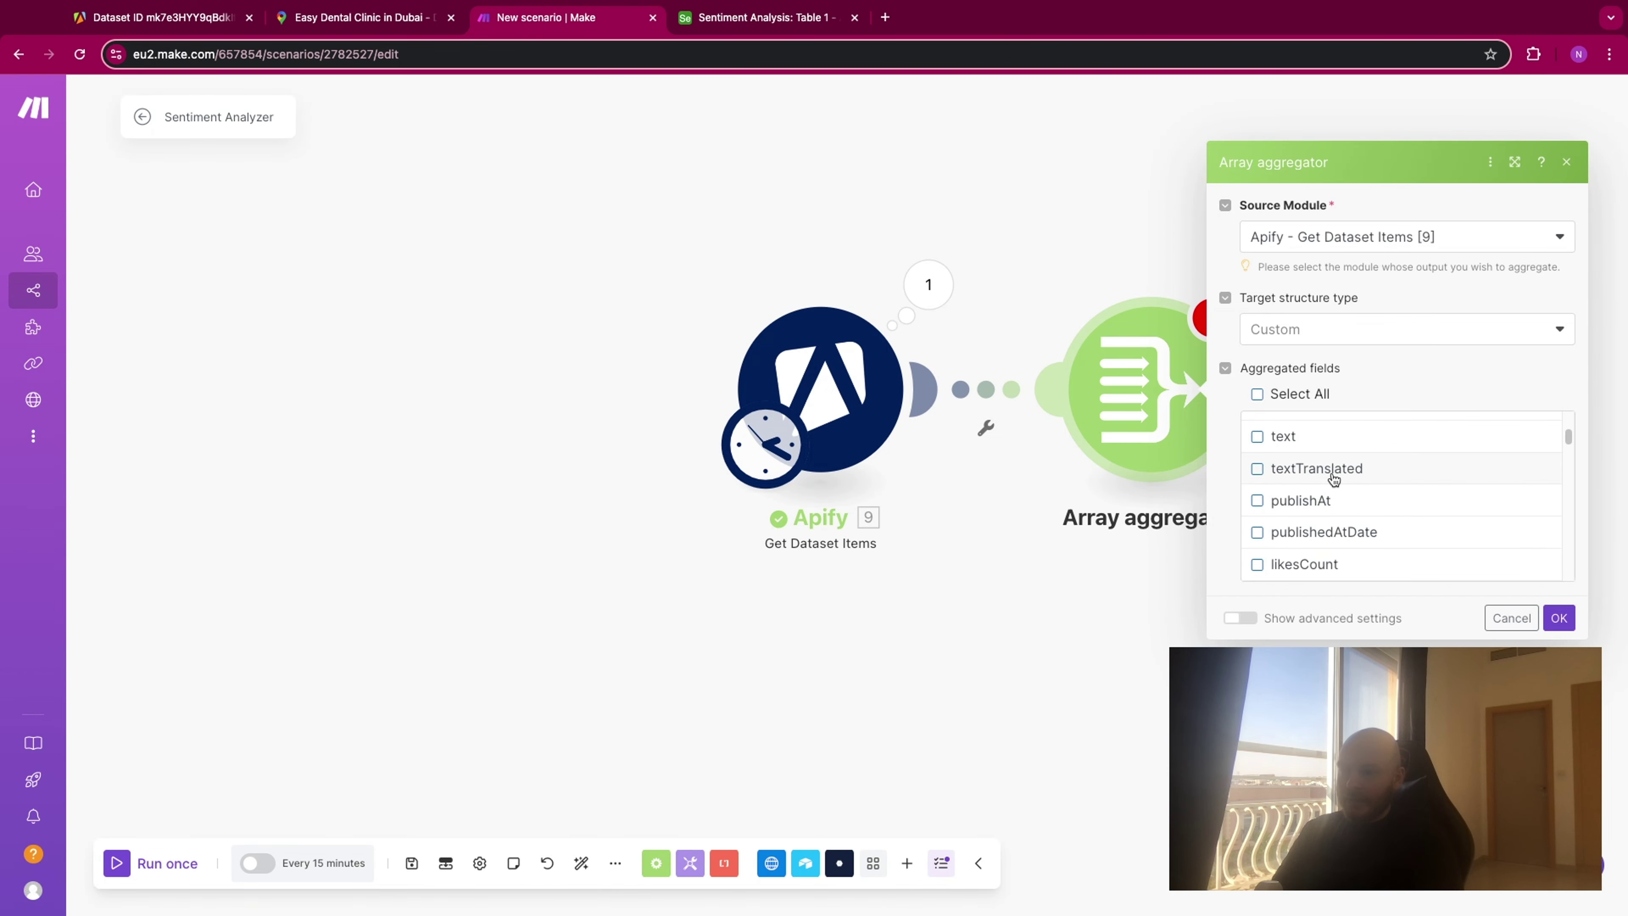
left_click(928, 284)
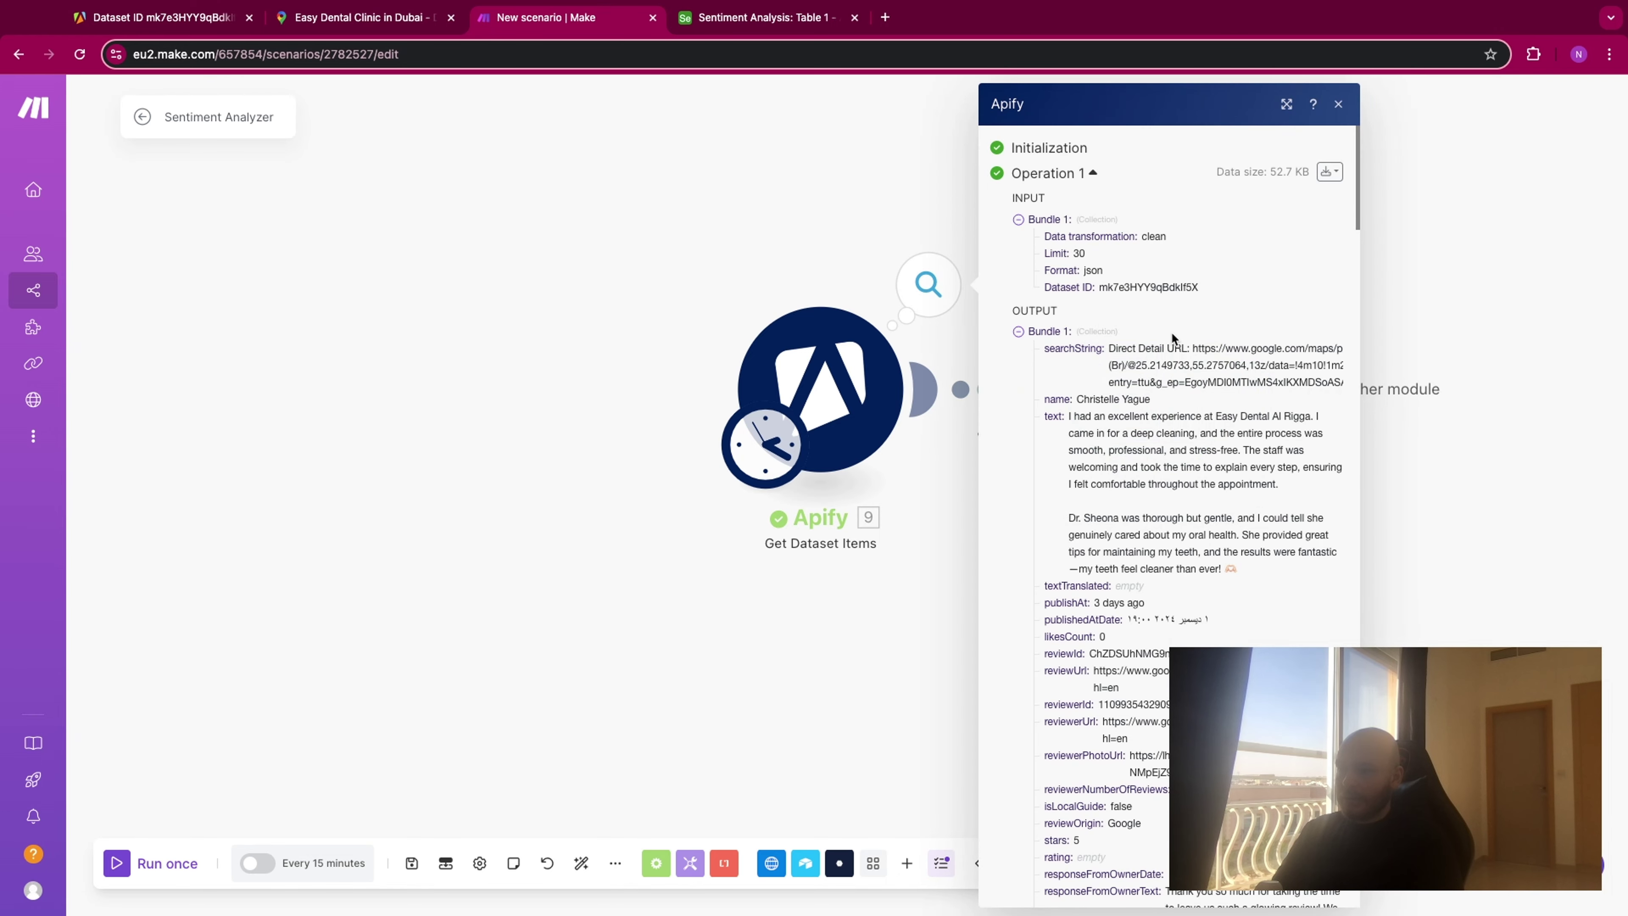
scroll(1071, 390, "down", 1)
left_click_drag(1070, 390, 1256, 524)
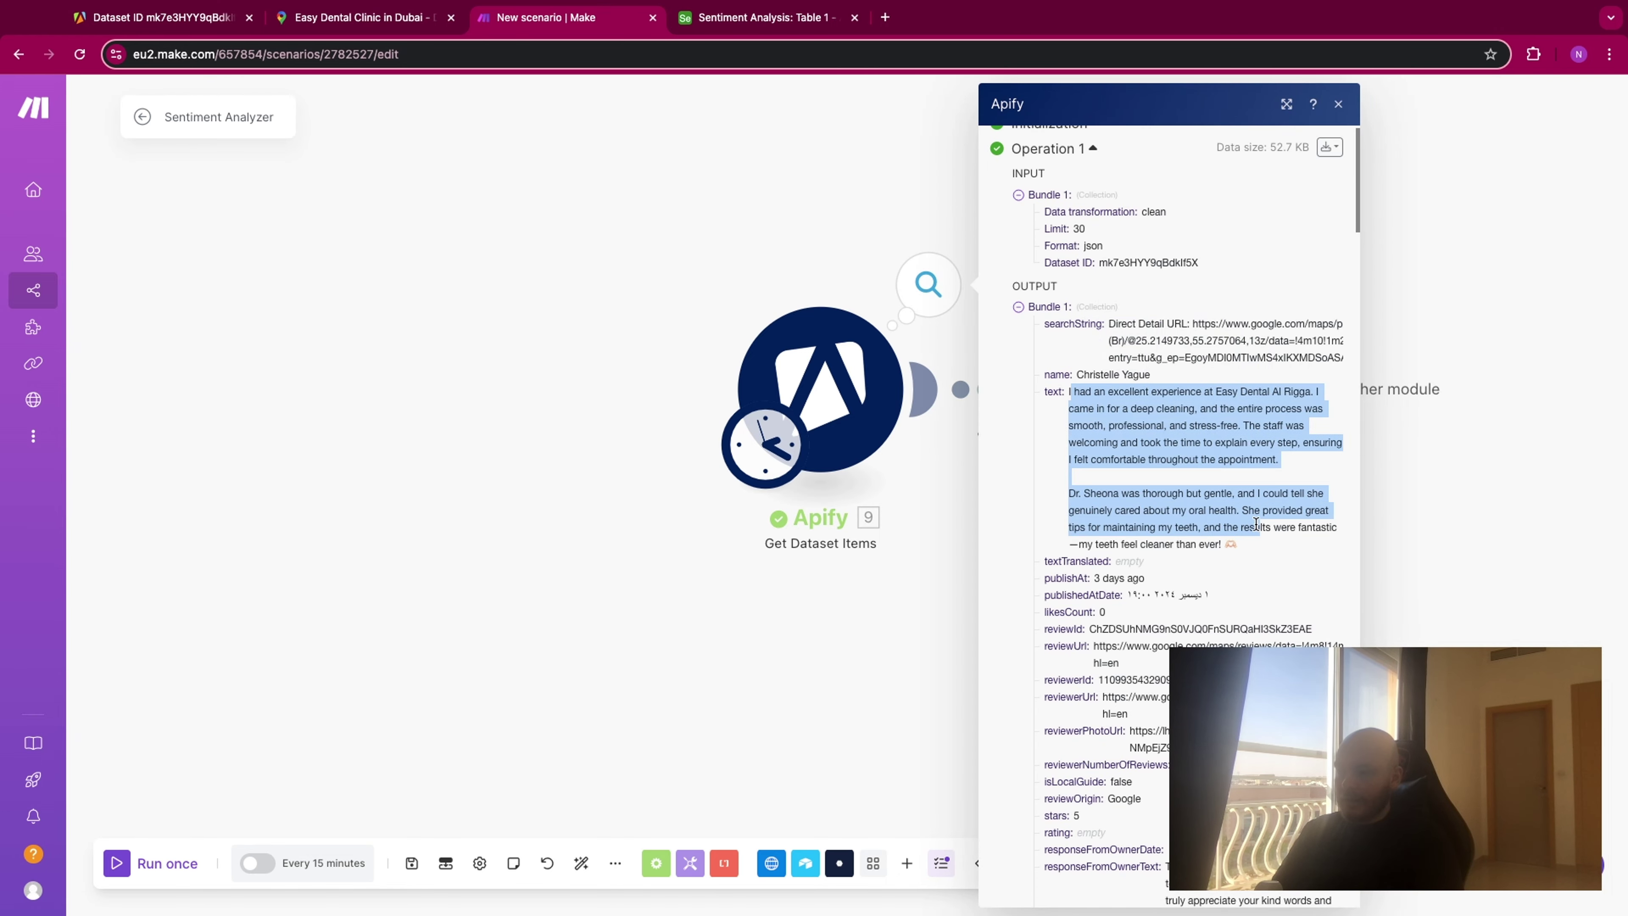
left_click_drag(1118, 370, 1135, 374)
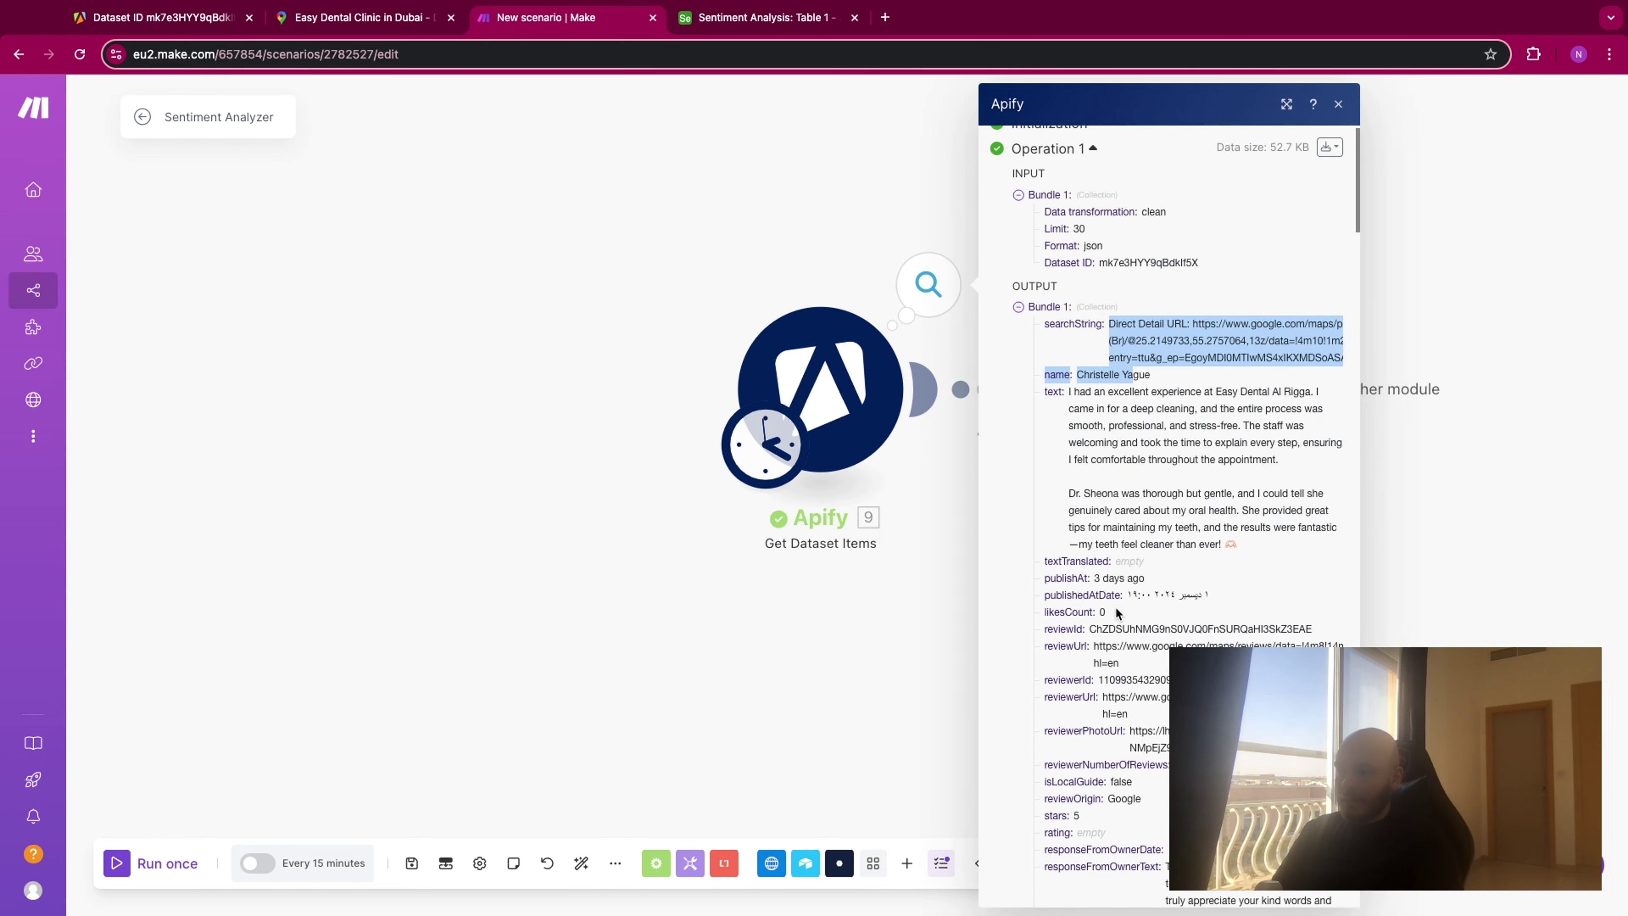
left_click(1468, 527)
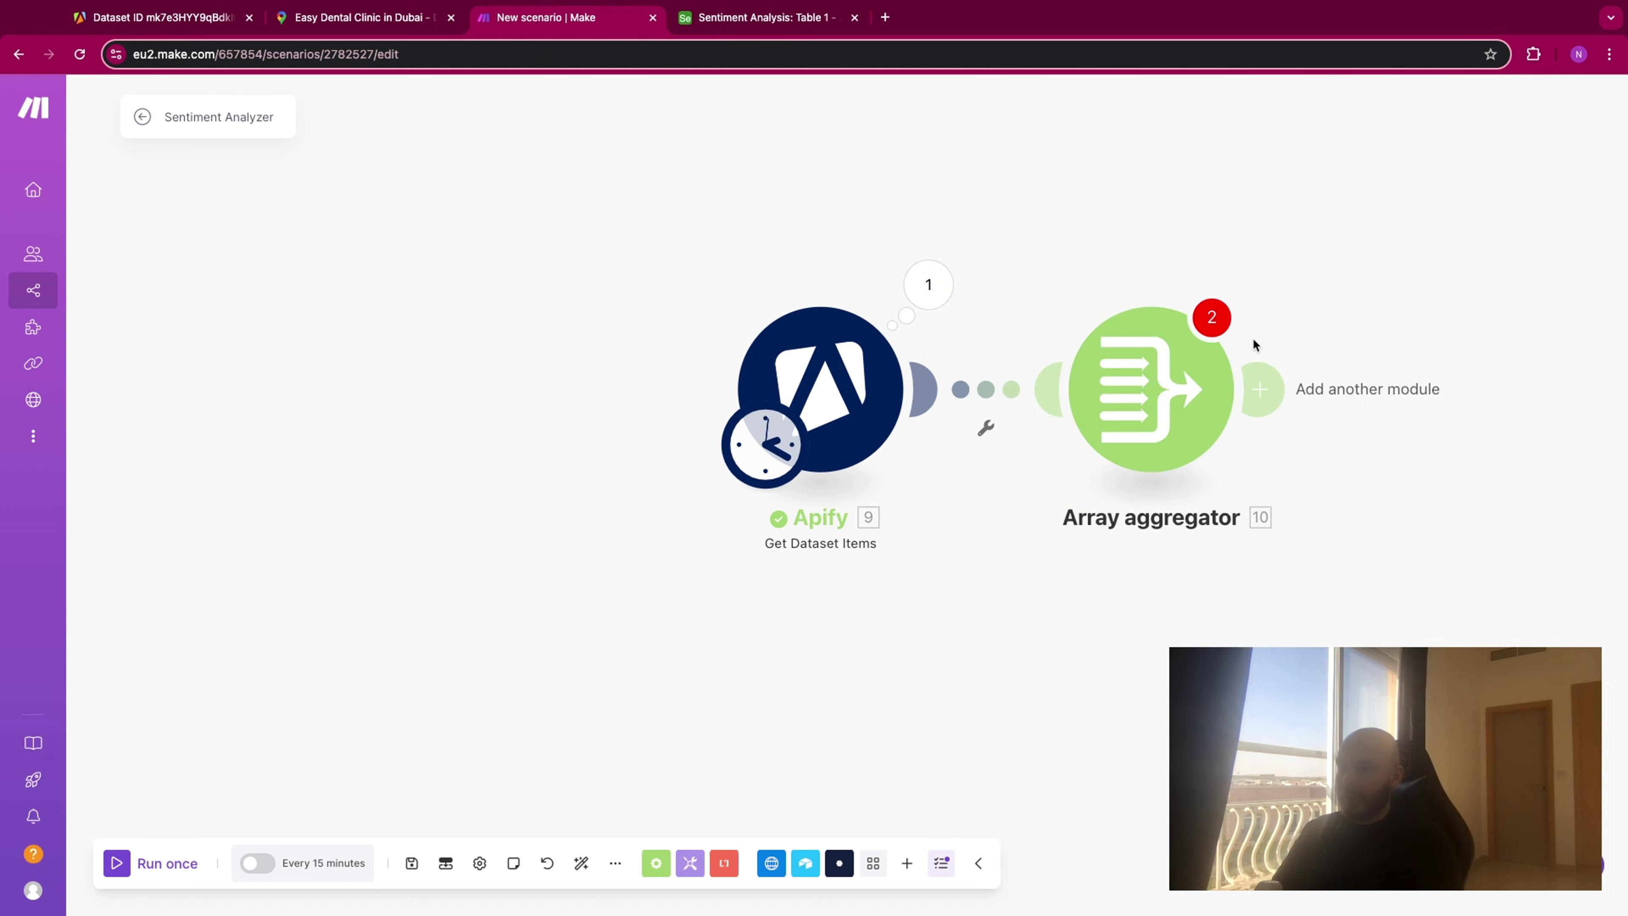
Include the name and text fields in the array aggregator, check the needed fields against the Airtable columns, and save the aggregator.
left_click(1217, 365)
scroll(1320, 520, "down", 1)
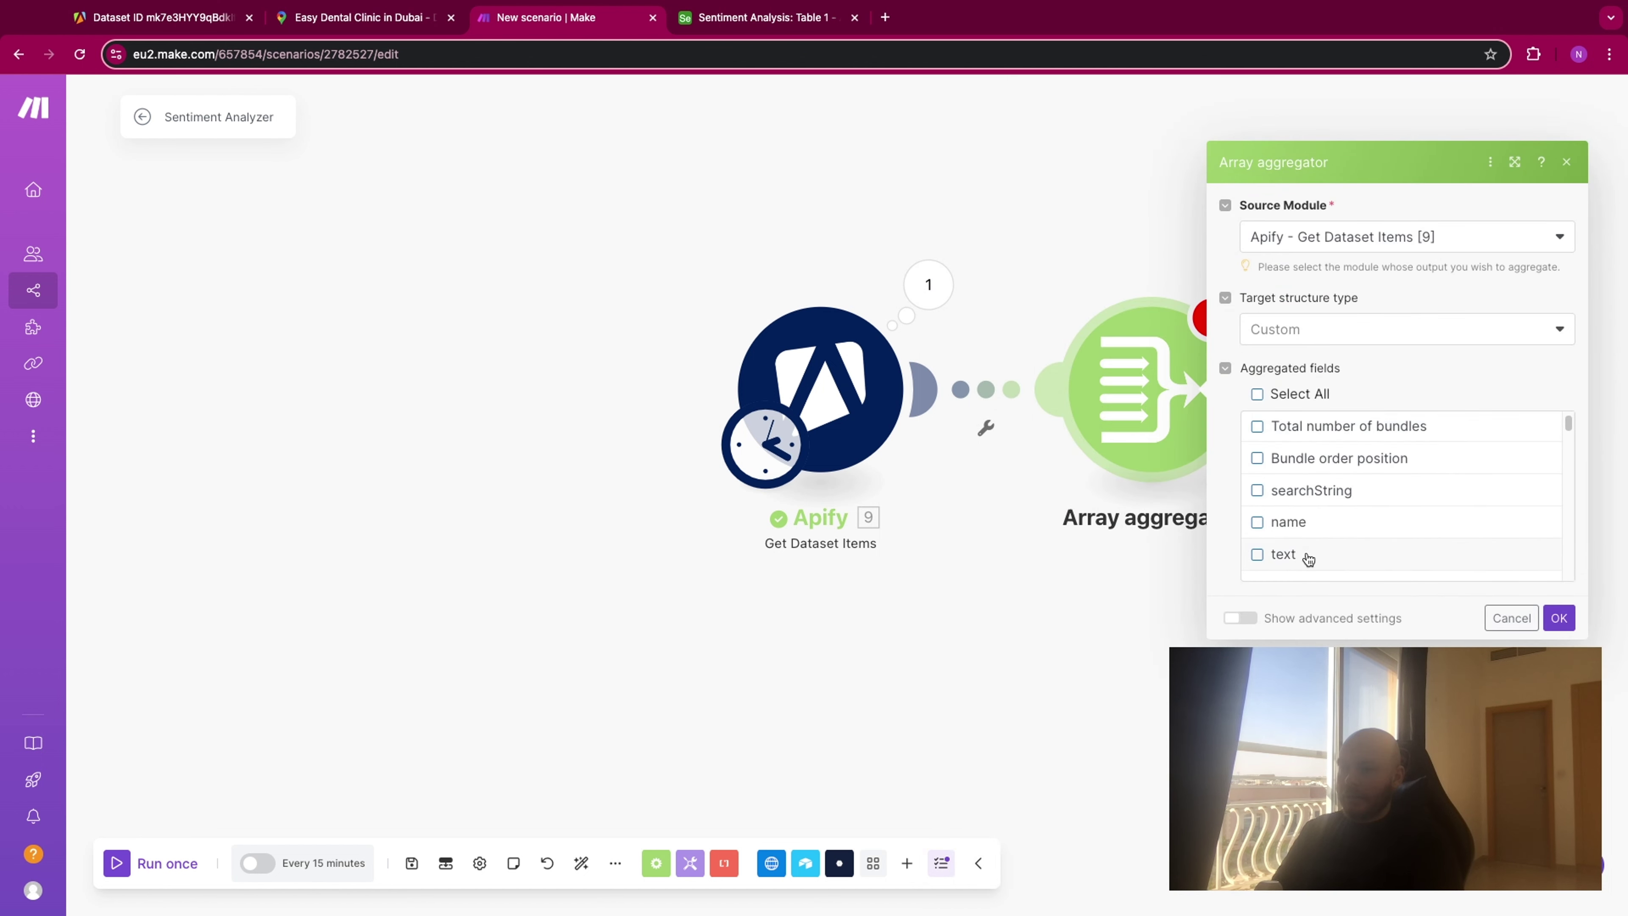
left_click(1312, 555)
left_click(1342, 520)
scroll(1343, 520, "down", 3)
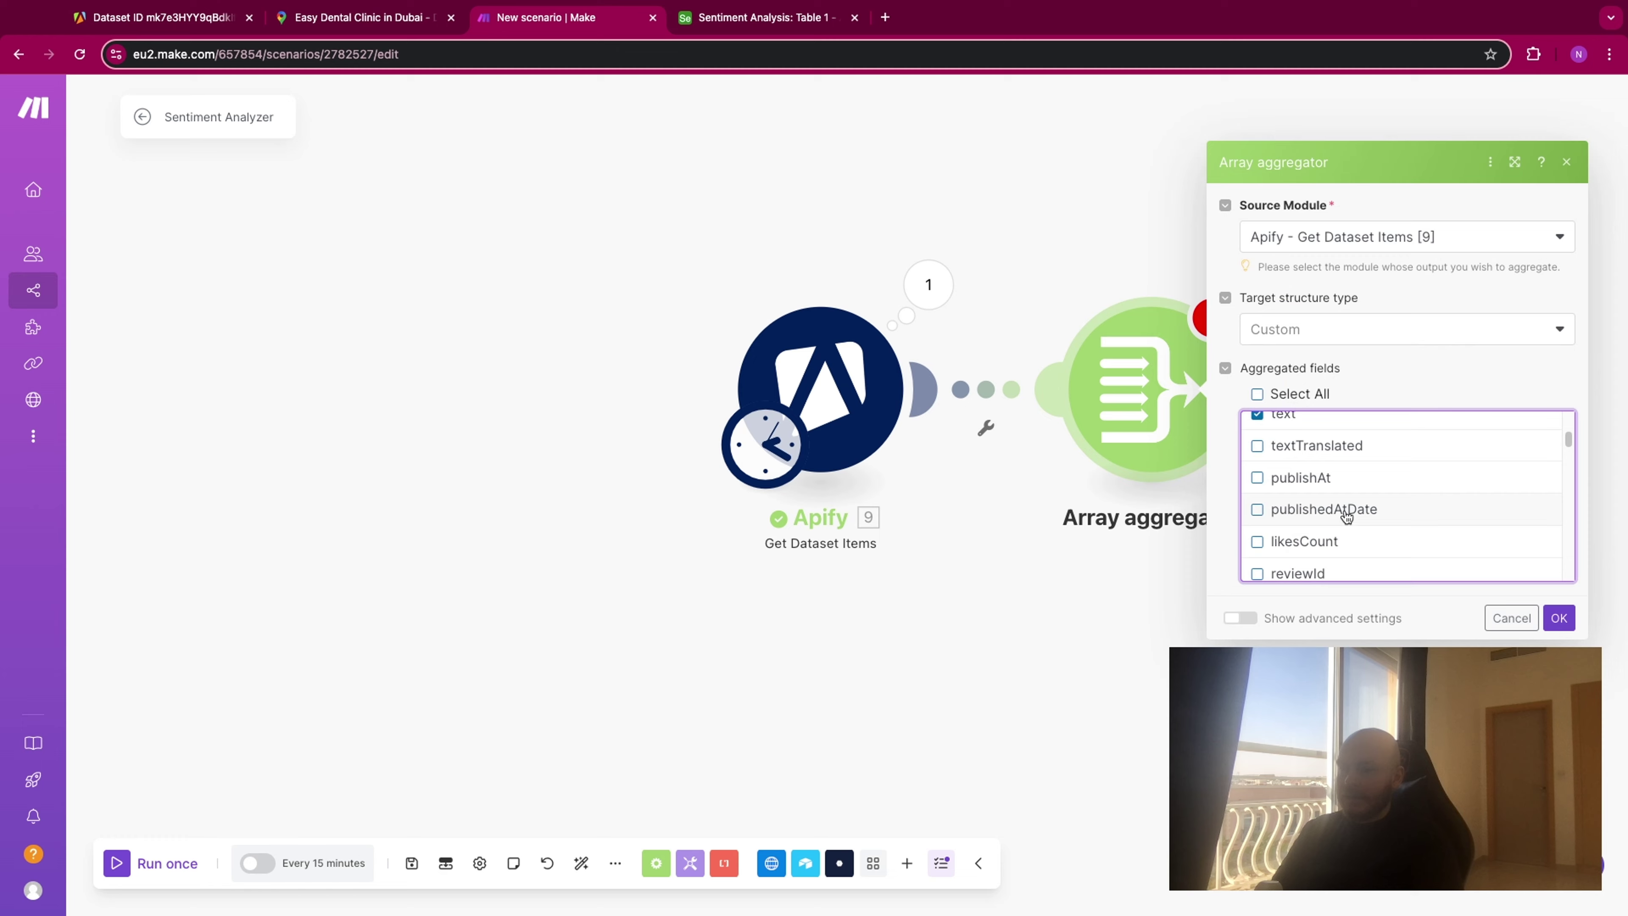
left_click(1344, 520)
scroll(1344, 523, "down", 3)
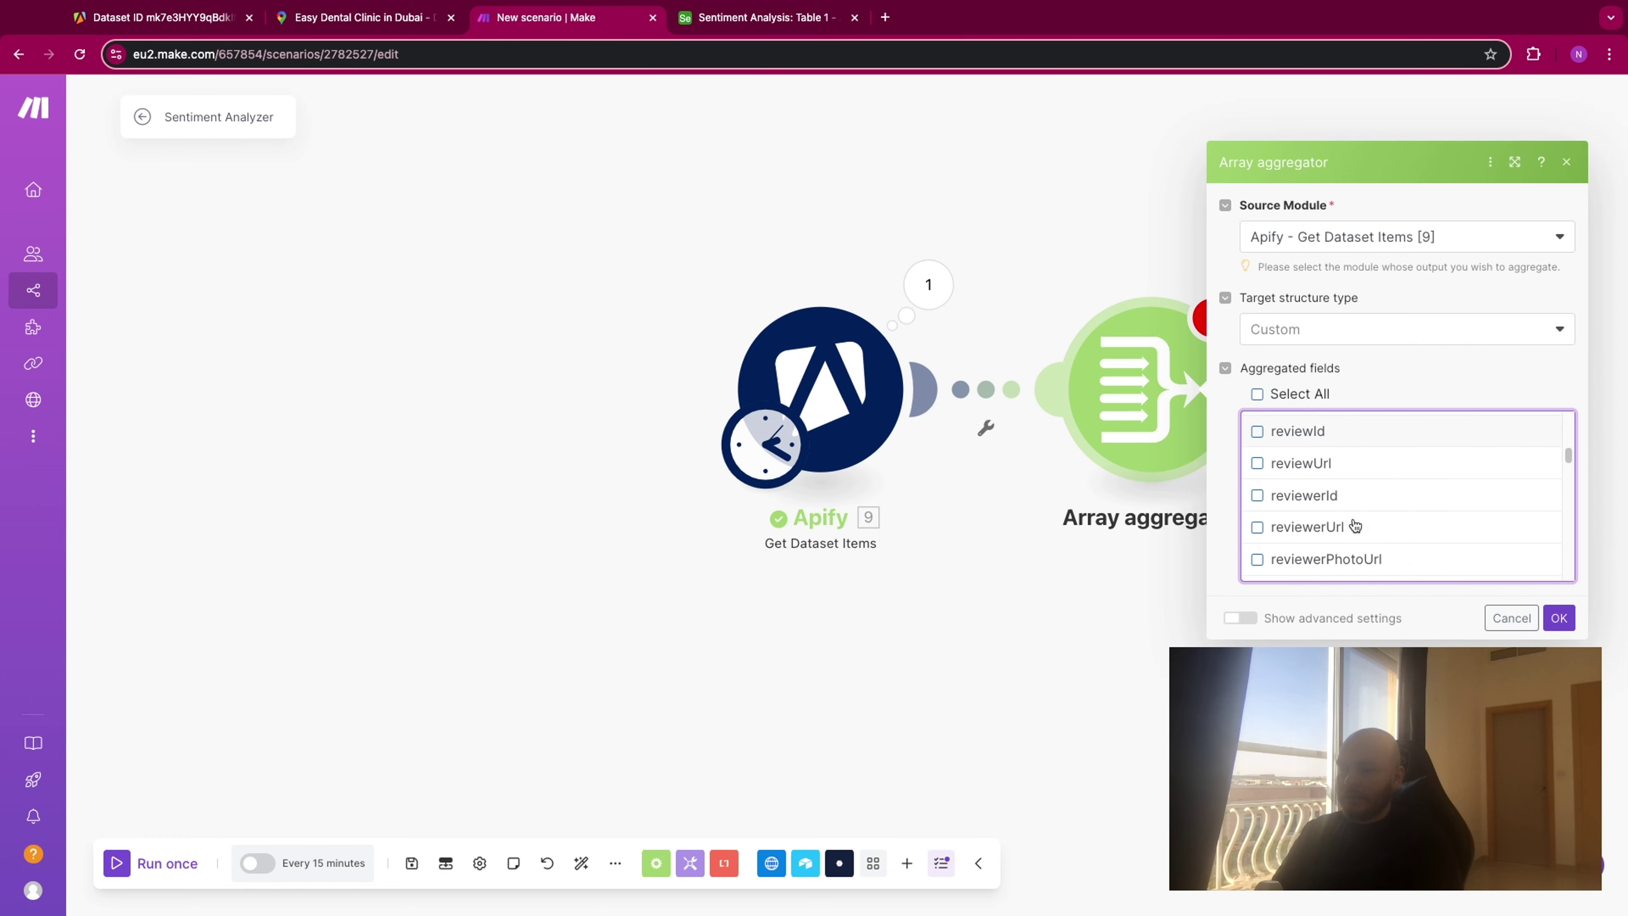
scroll(1381, 499, "down", 4)
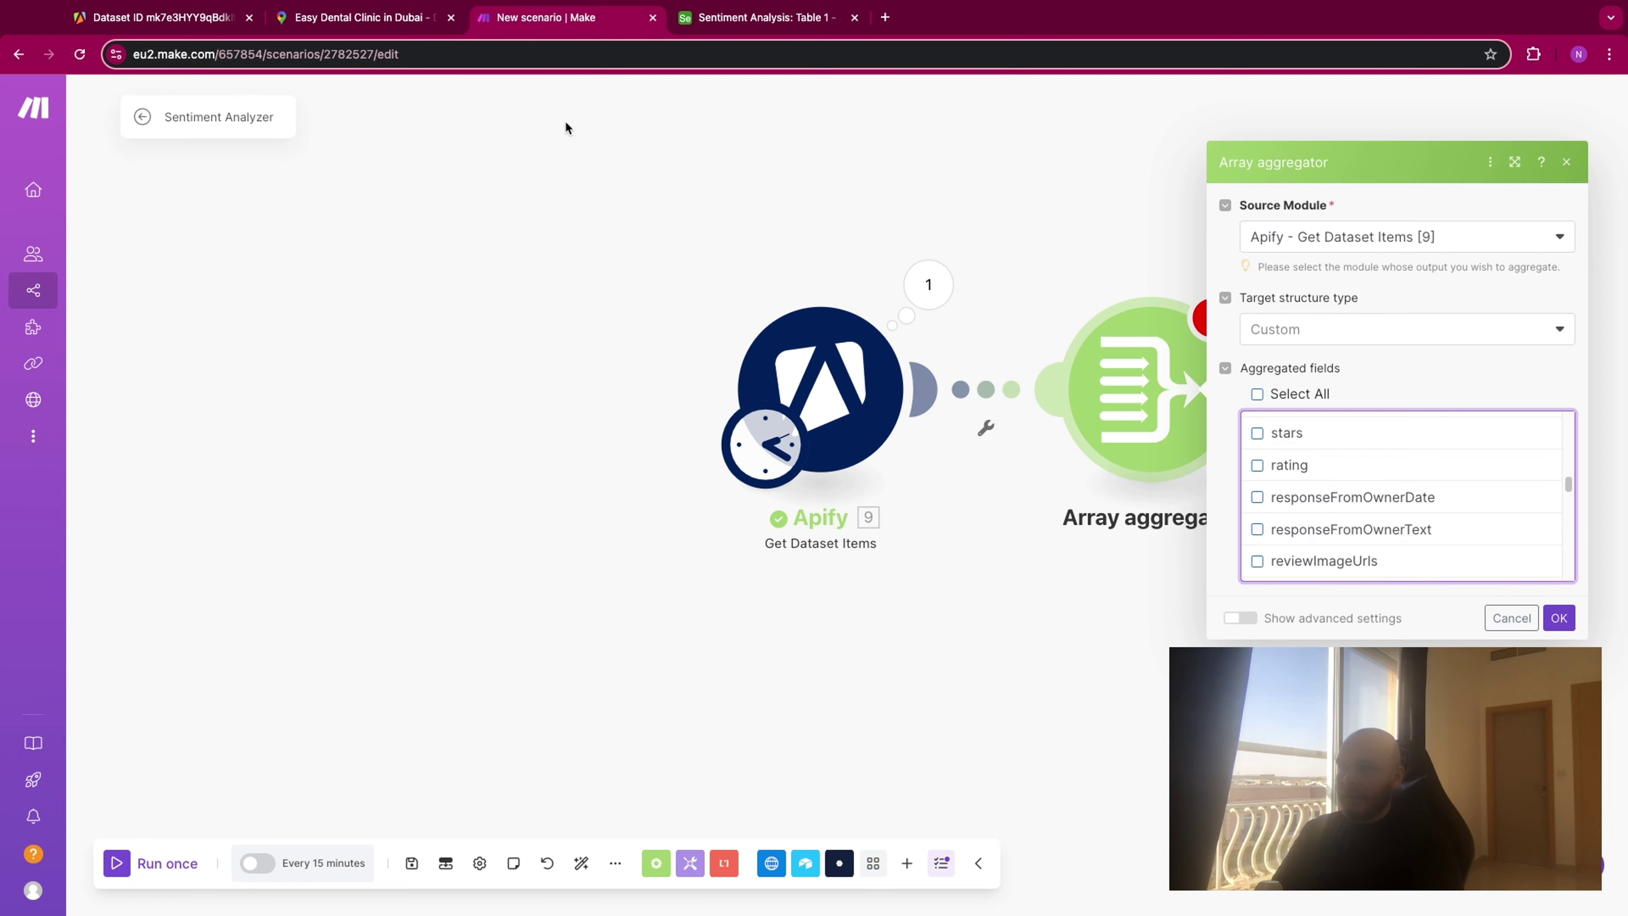
left_click(702, 26)
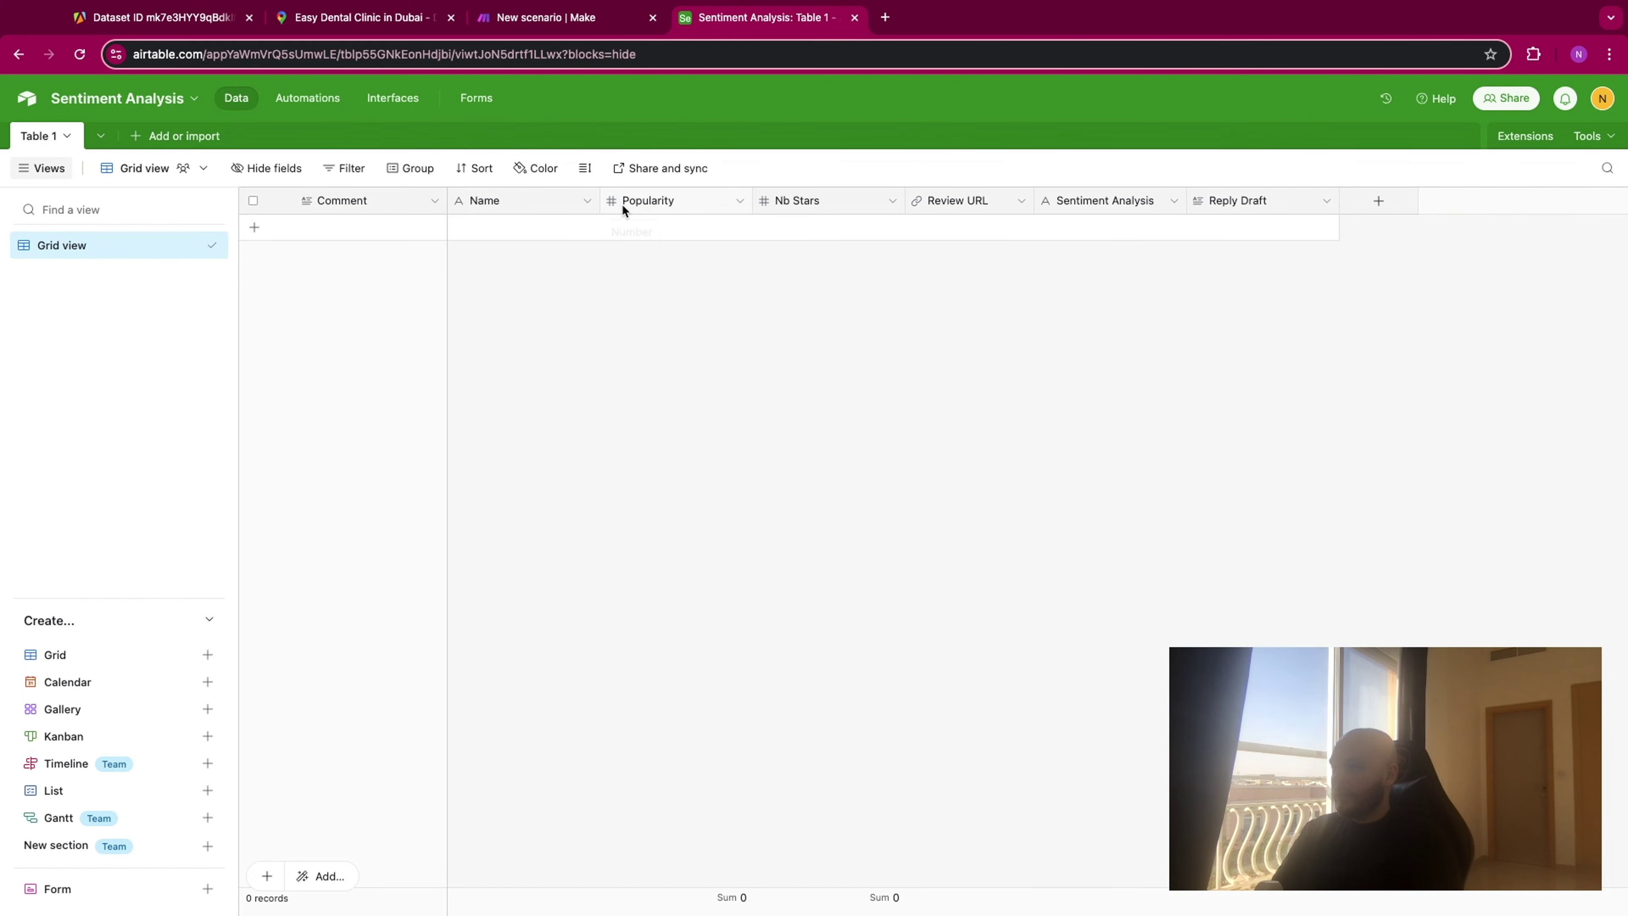
left_click(581, 21)
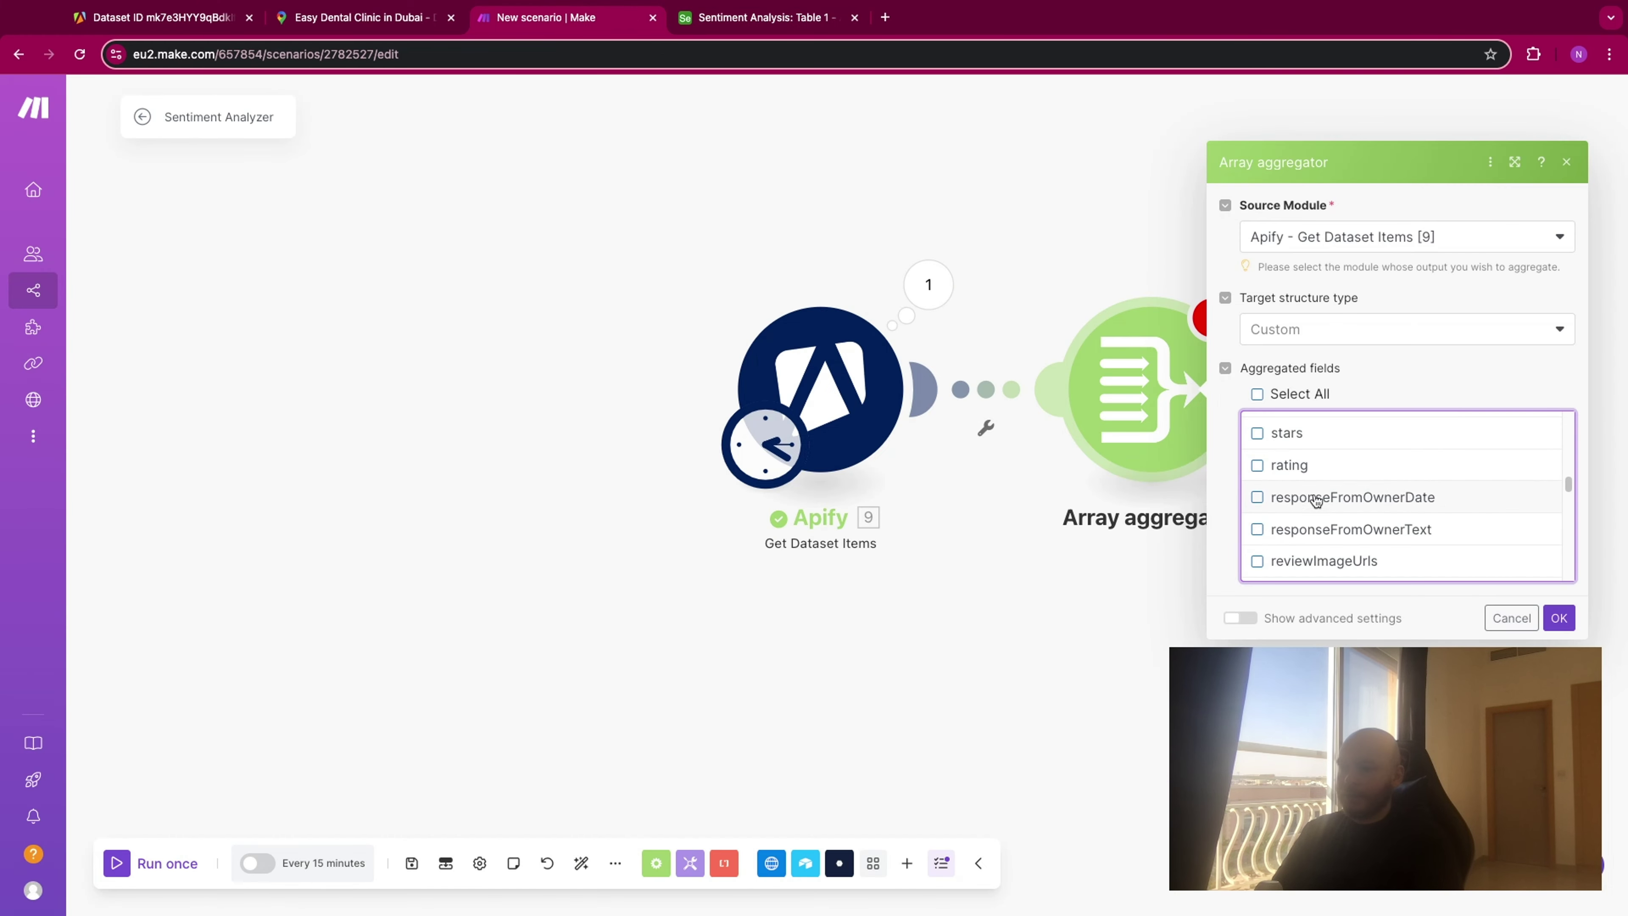
left_click(1558, 618)
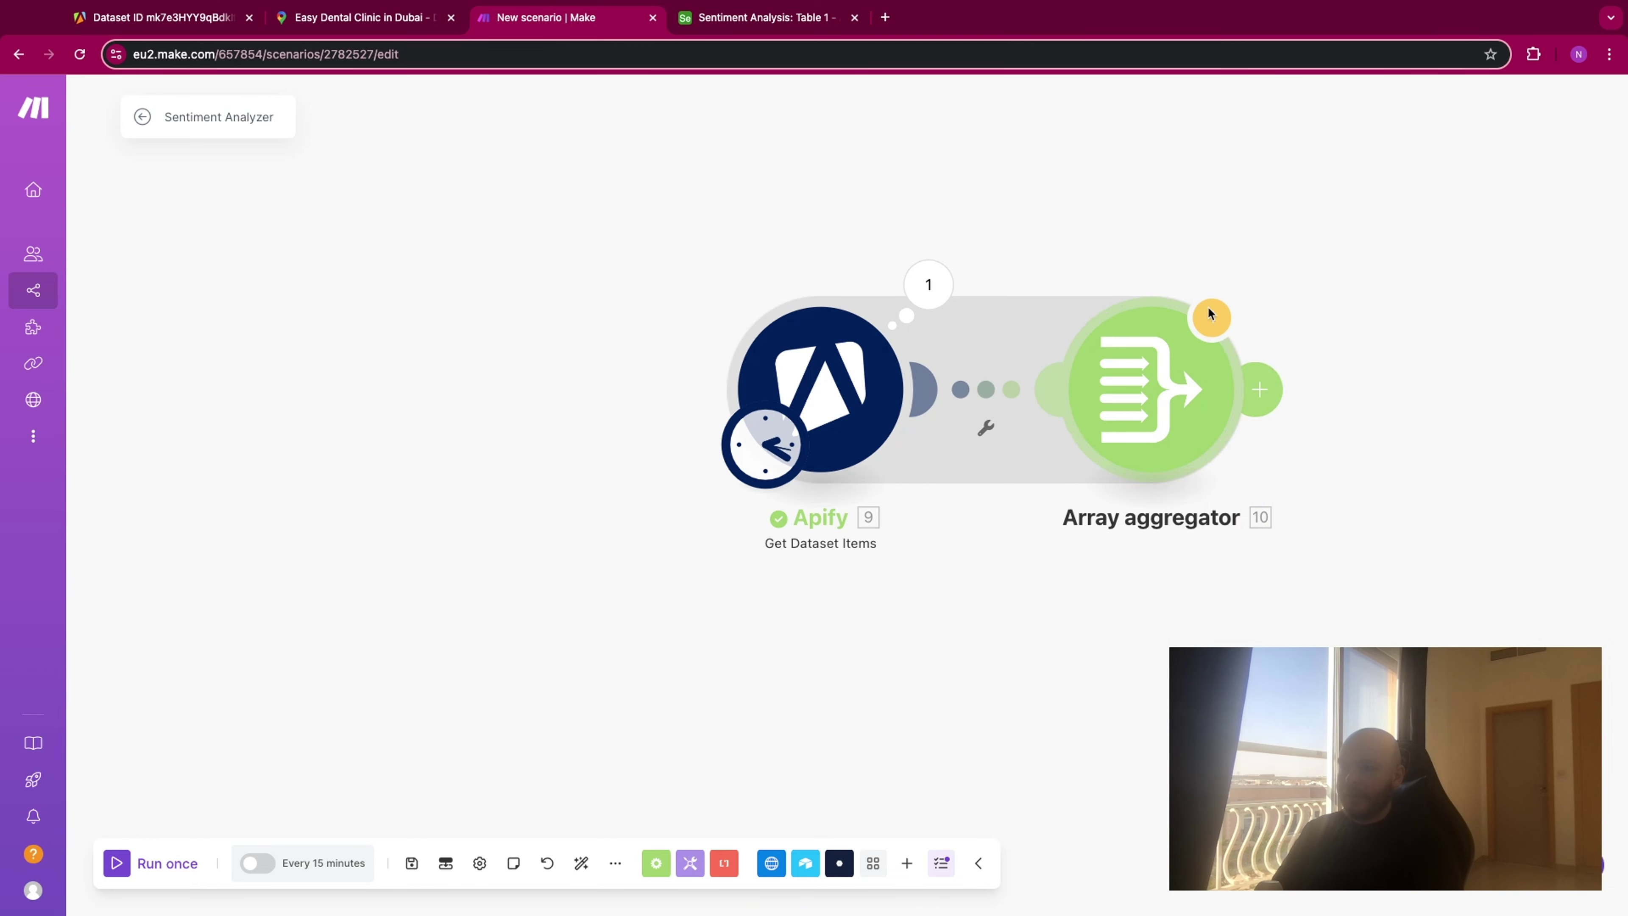
Add a Flow Control Repeater after the array aggregator and try to set its Repeats value from the aggregator's data.
left_click(1095, 420)
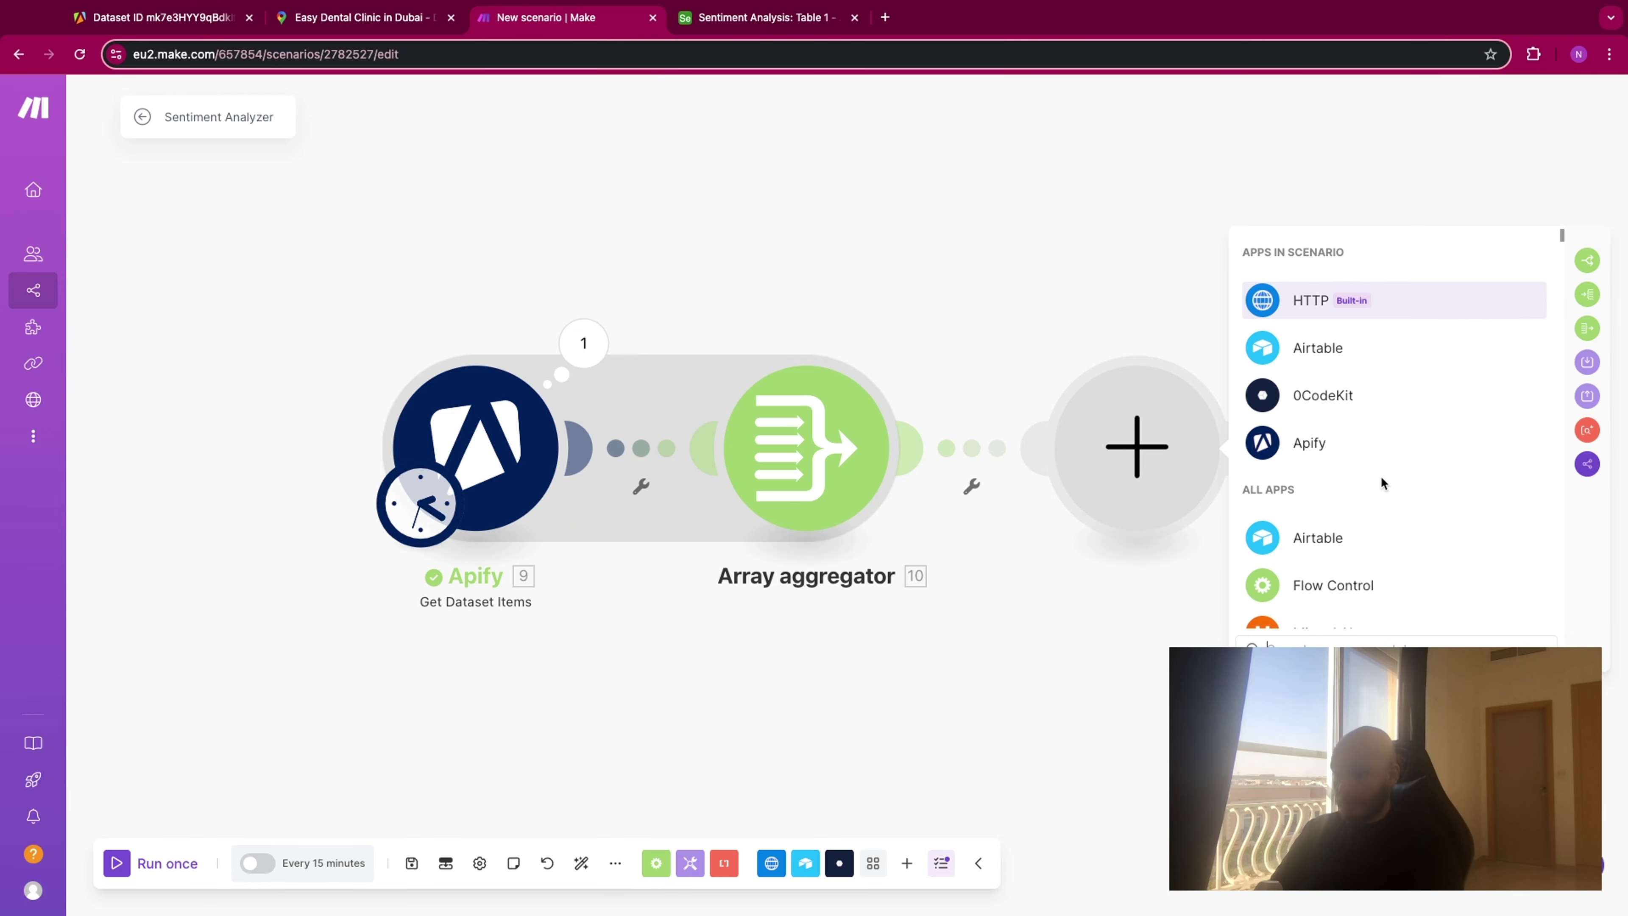
left_click(1387, 584)
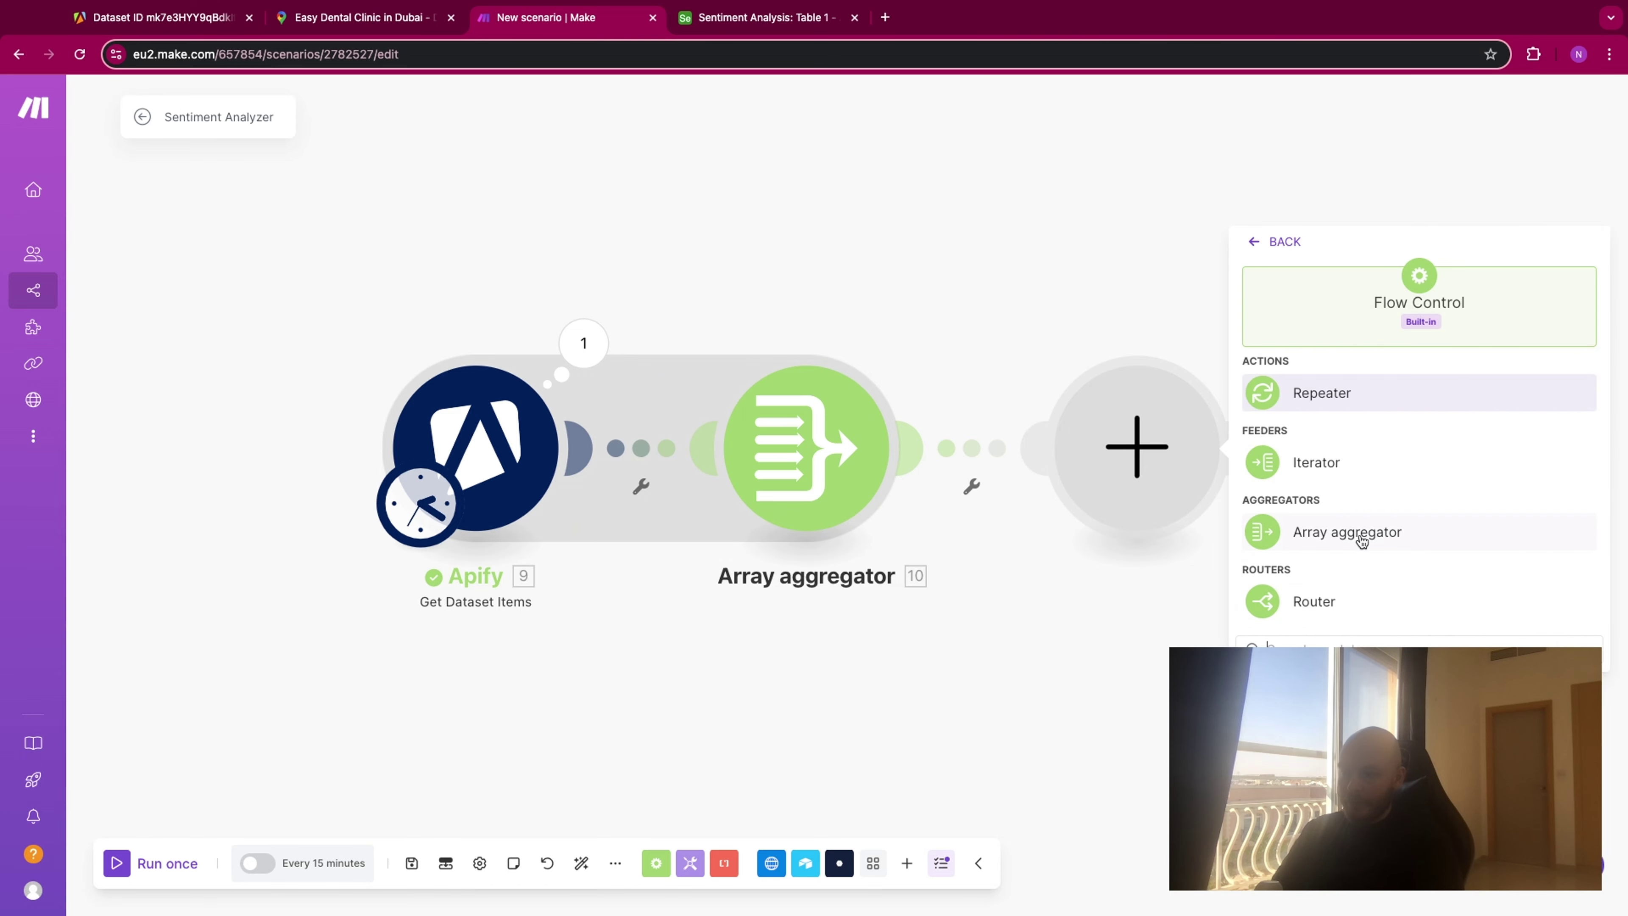
type("o")
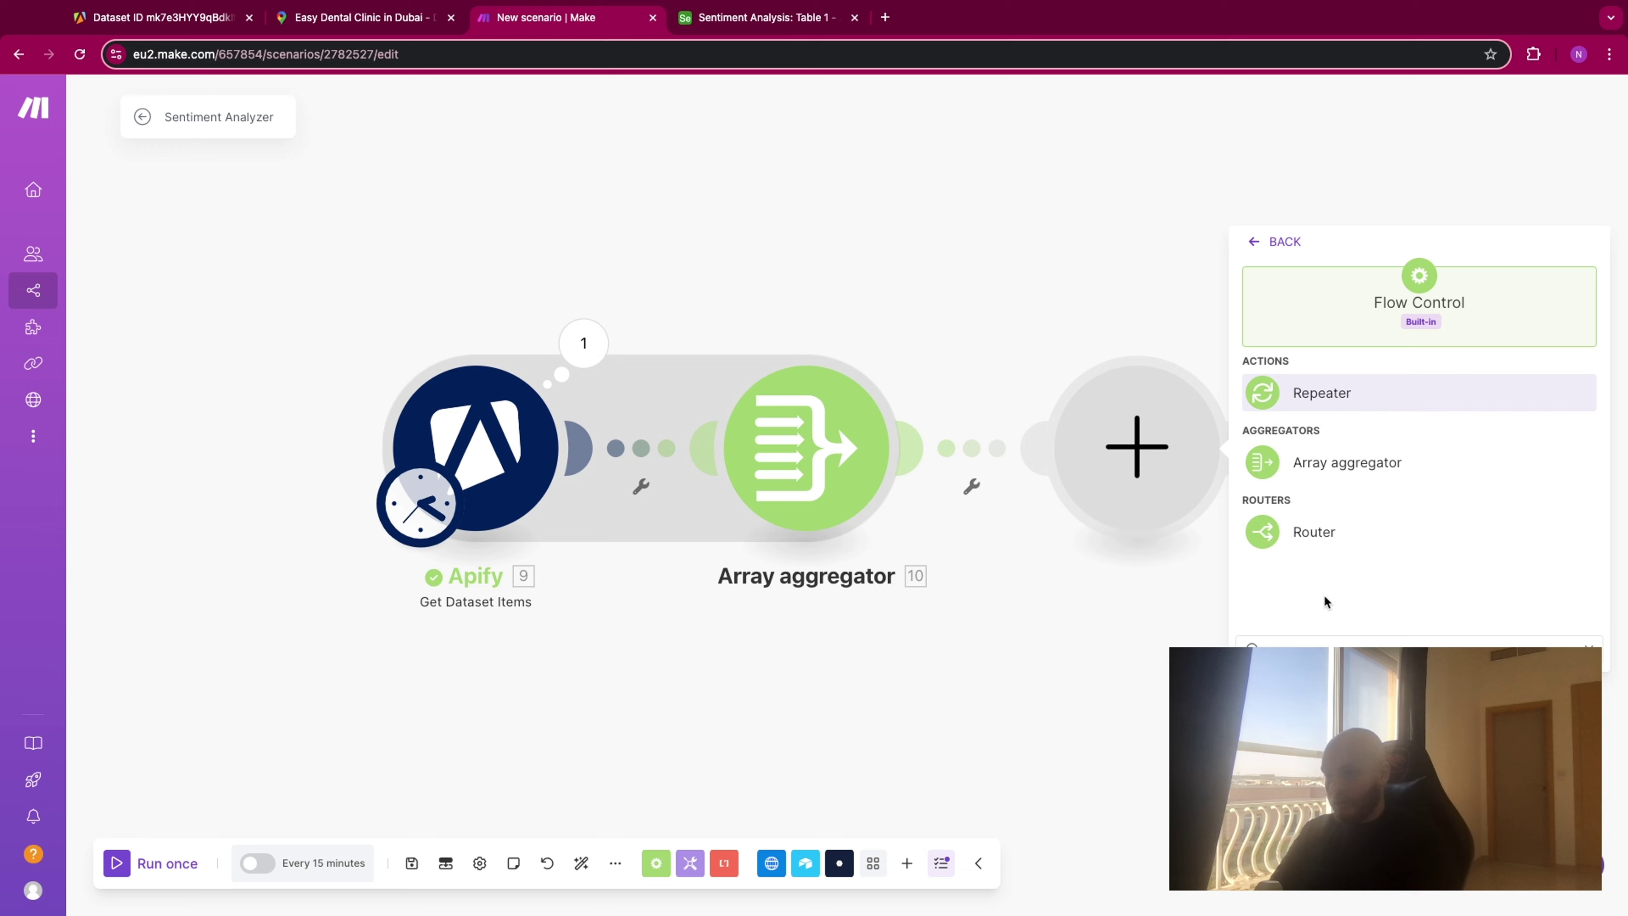
left_click(1391, 399)
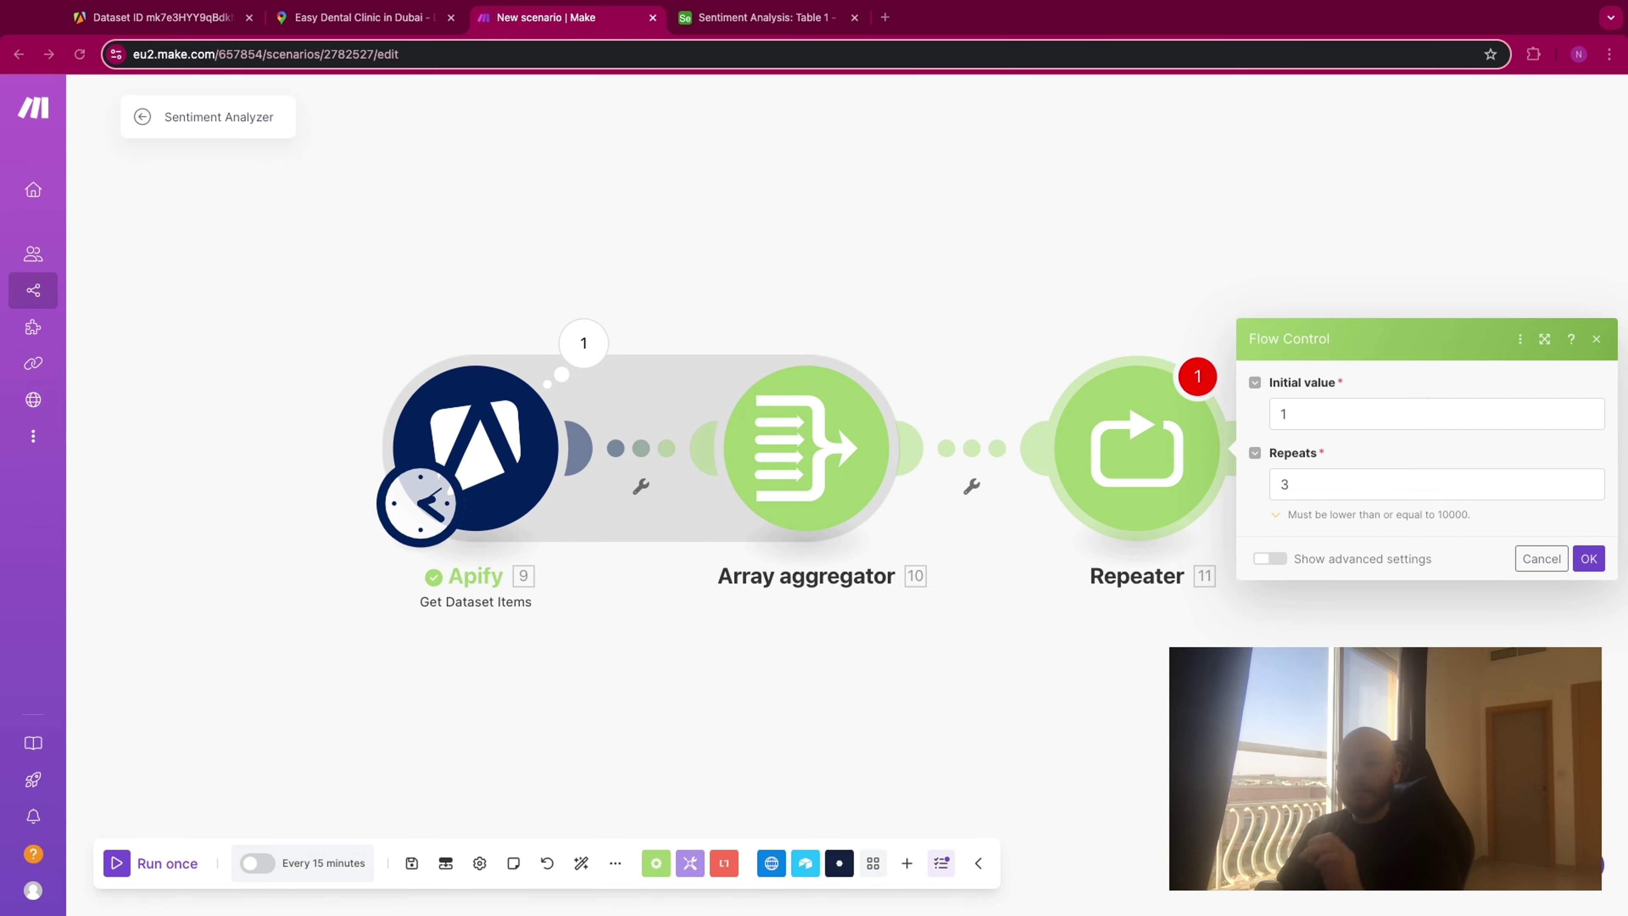
left_click(1439, 482)
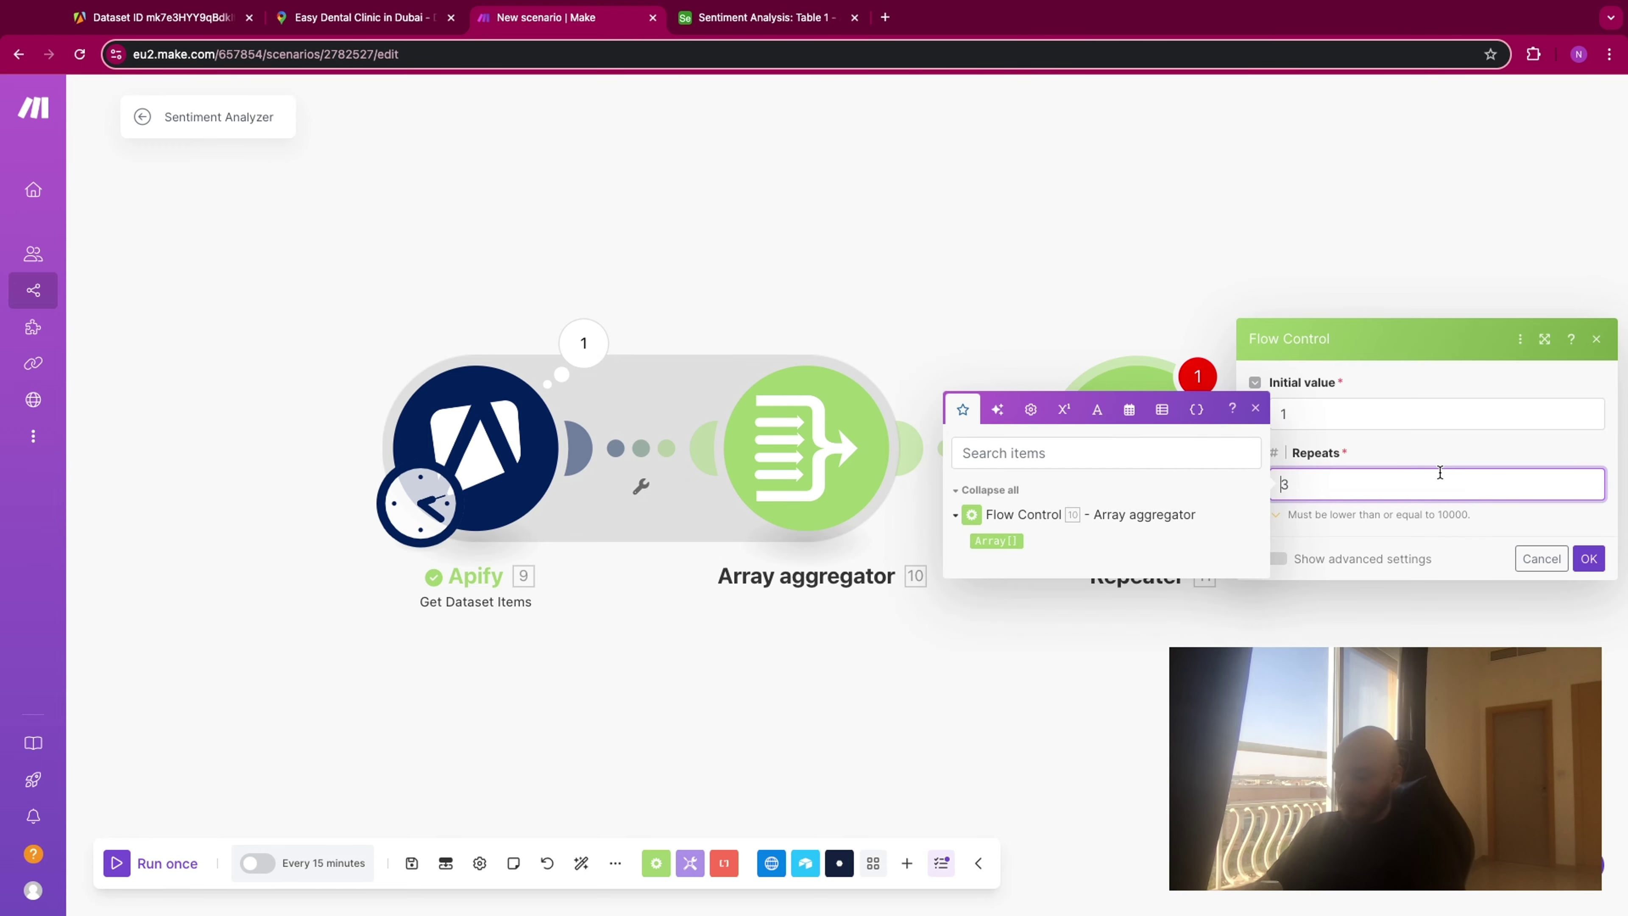
left_click(966, 522)
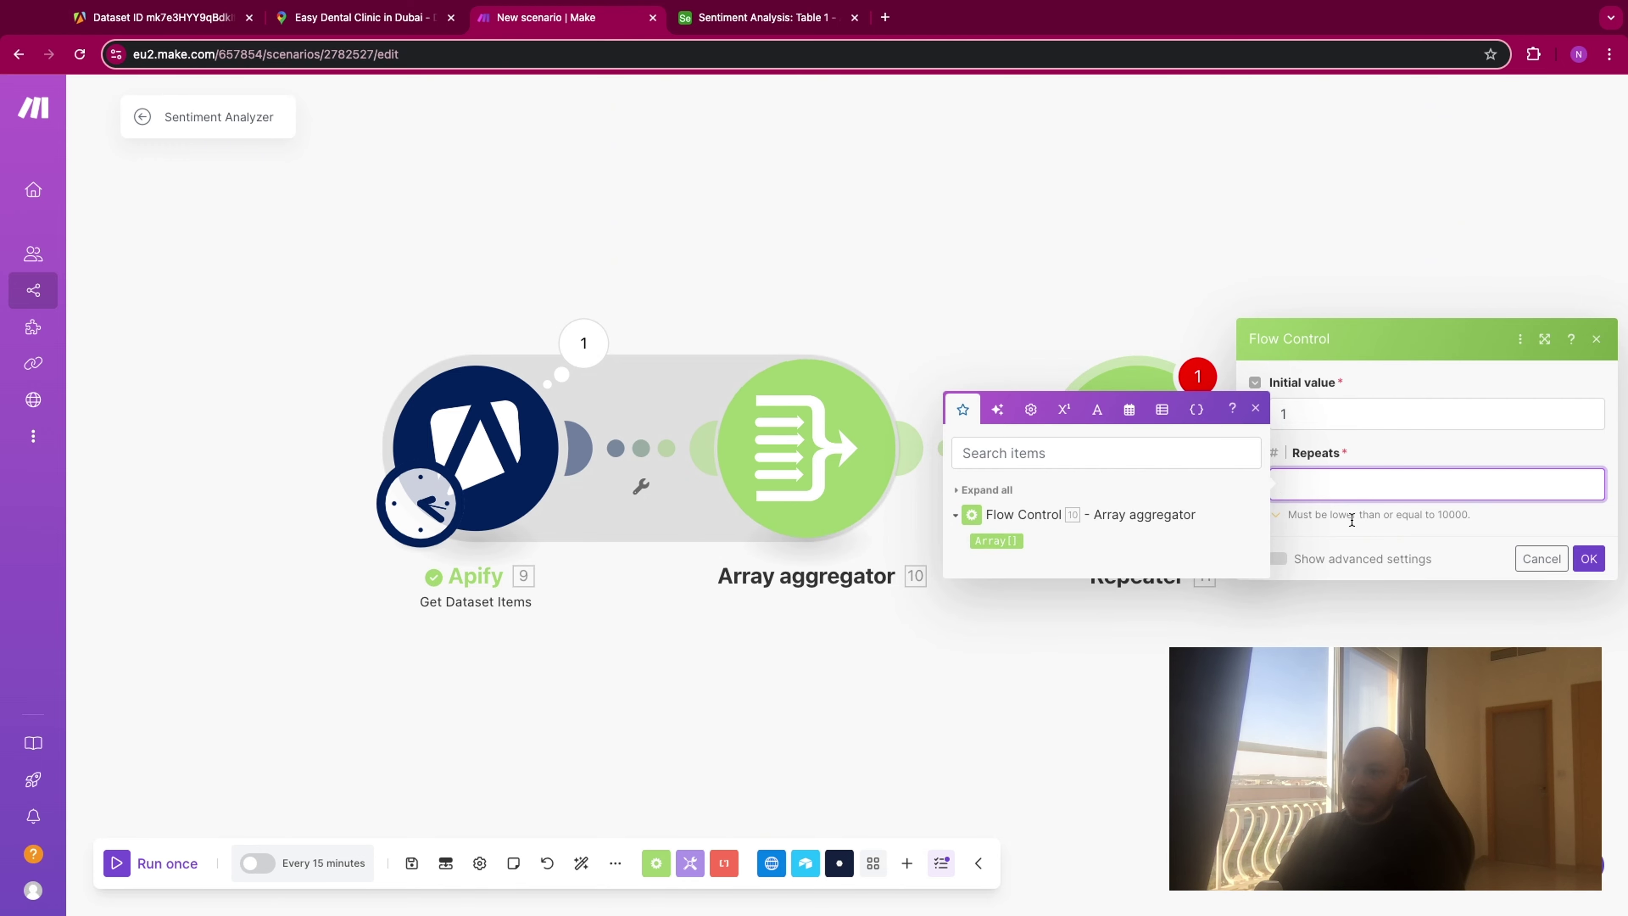
left_click(1589, 559)
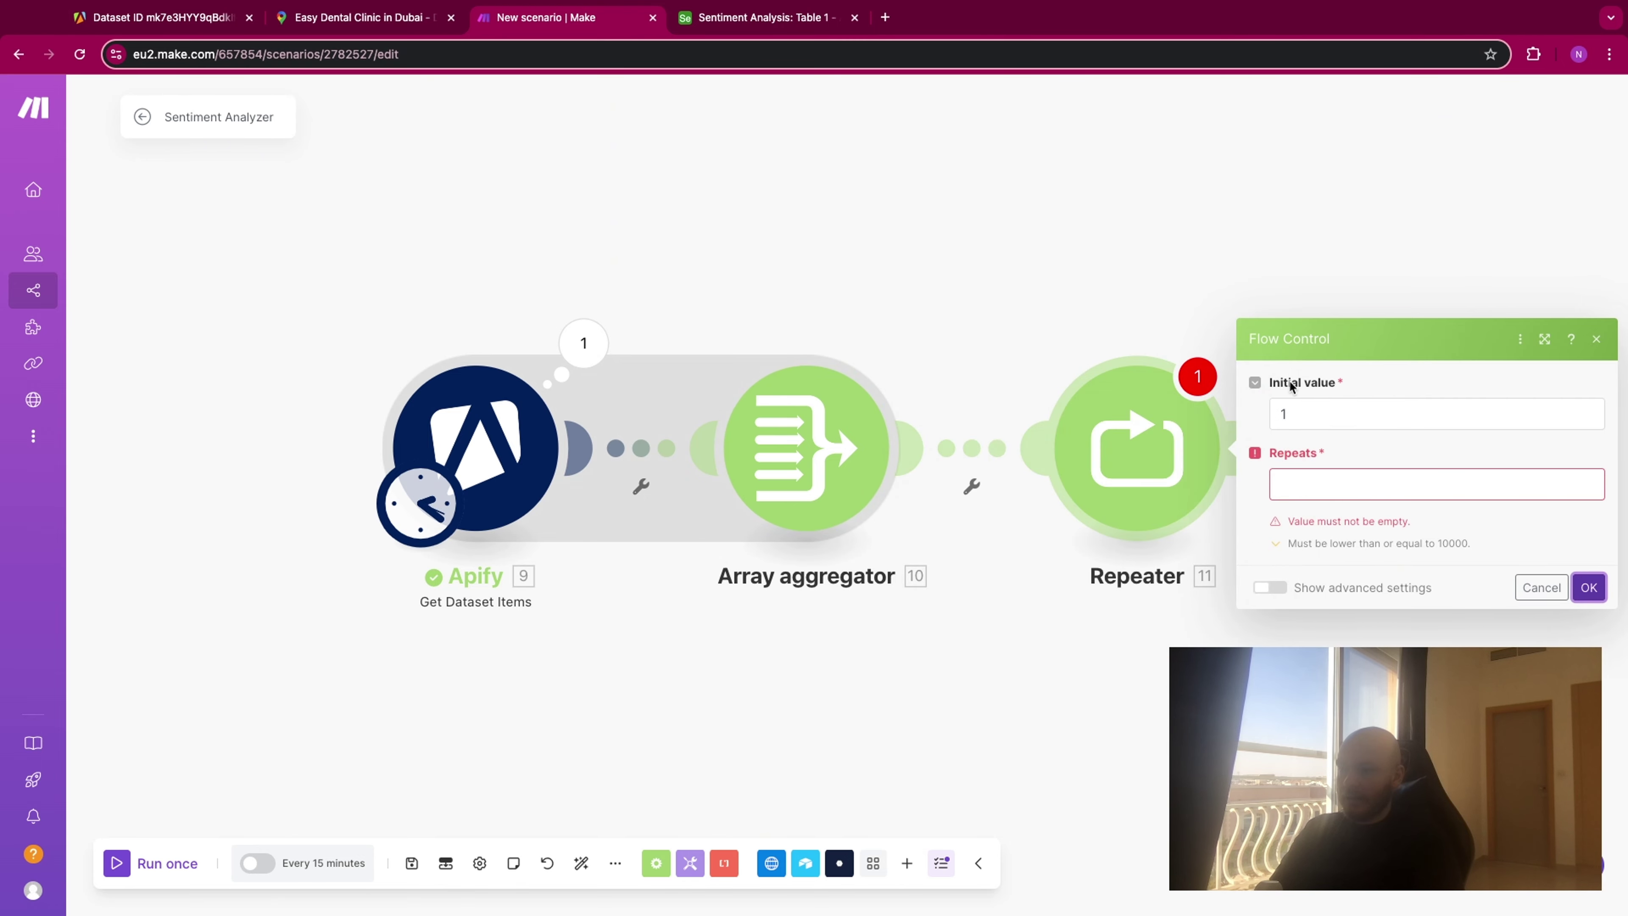
left_click(1595, 339)
Unlink the Repeater from the array aggregator and run the scenario once despite the unfinished route.
left_click(970, 485)
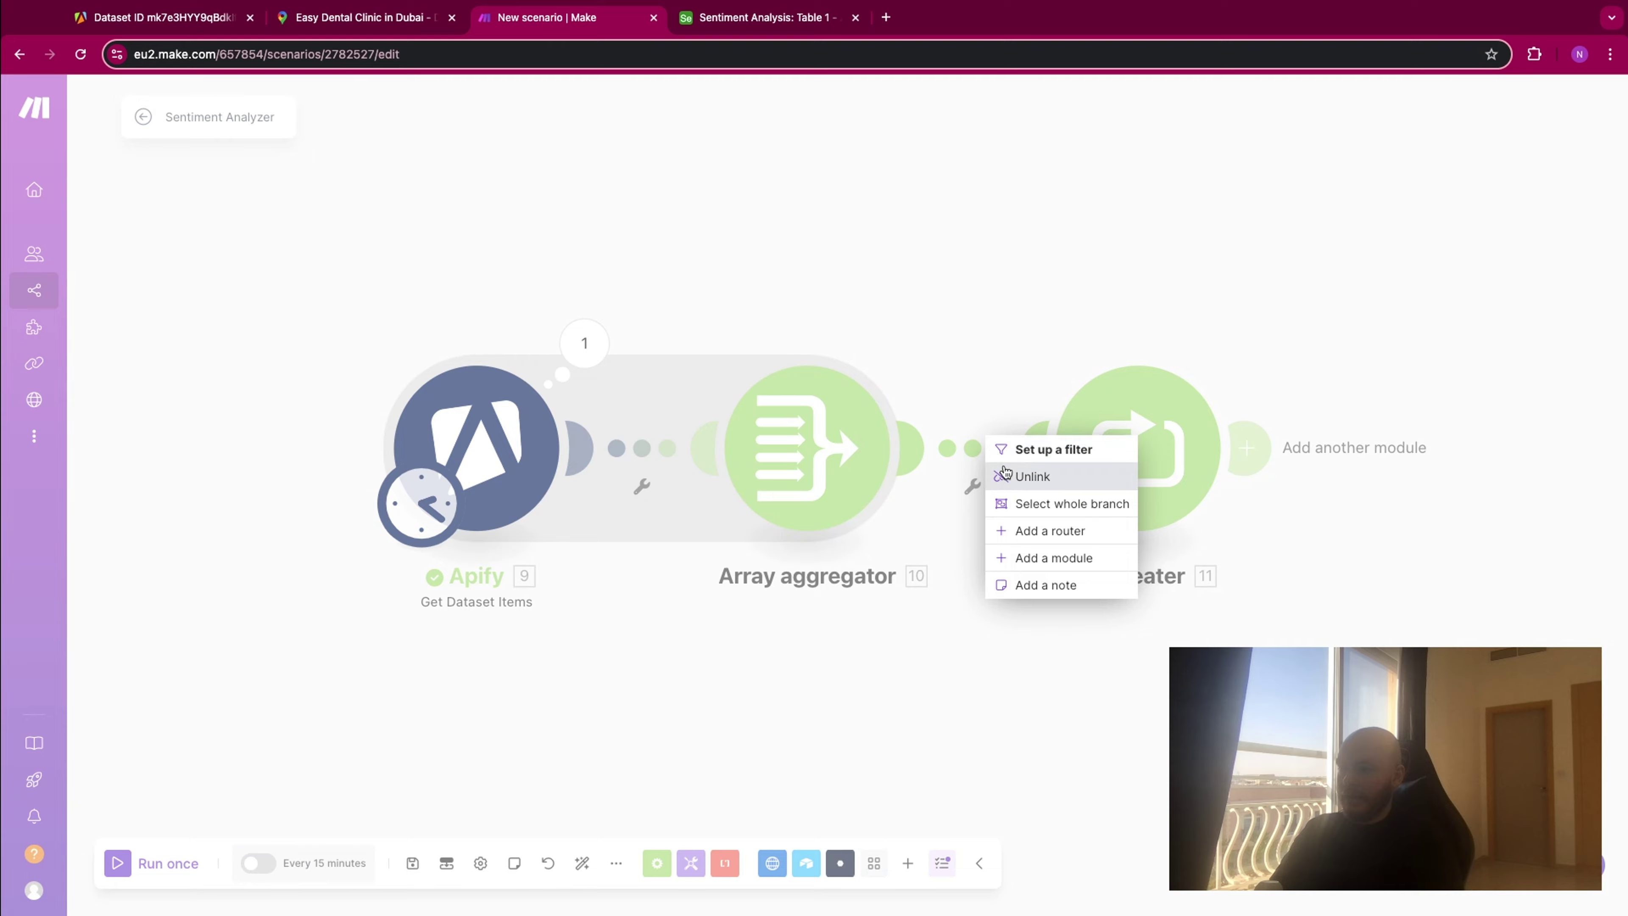
left_click(1038, 476)
left_click(166, 858)
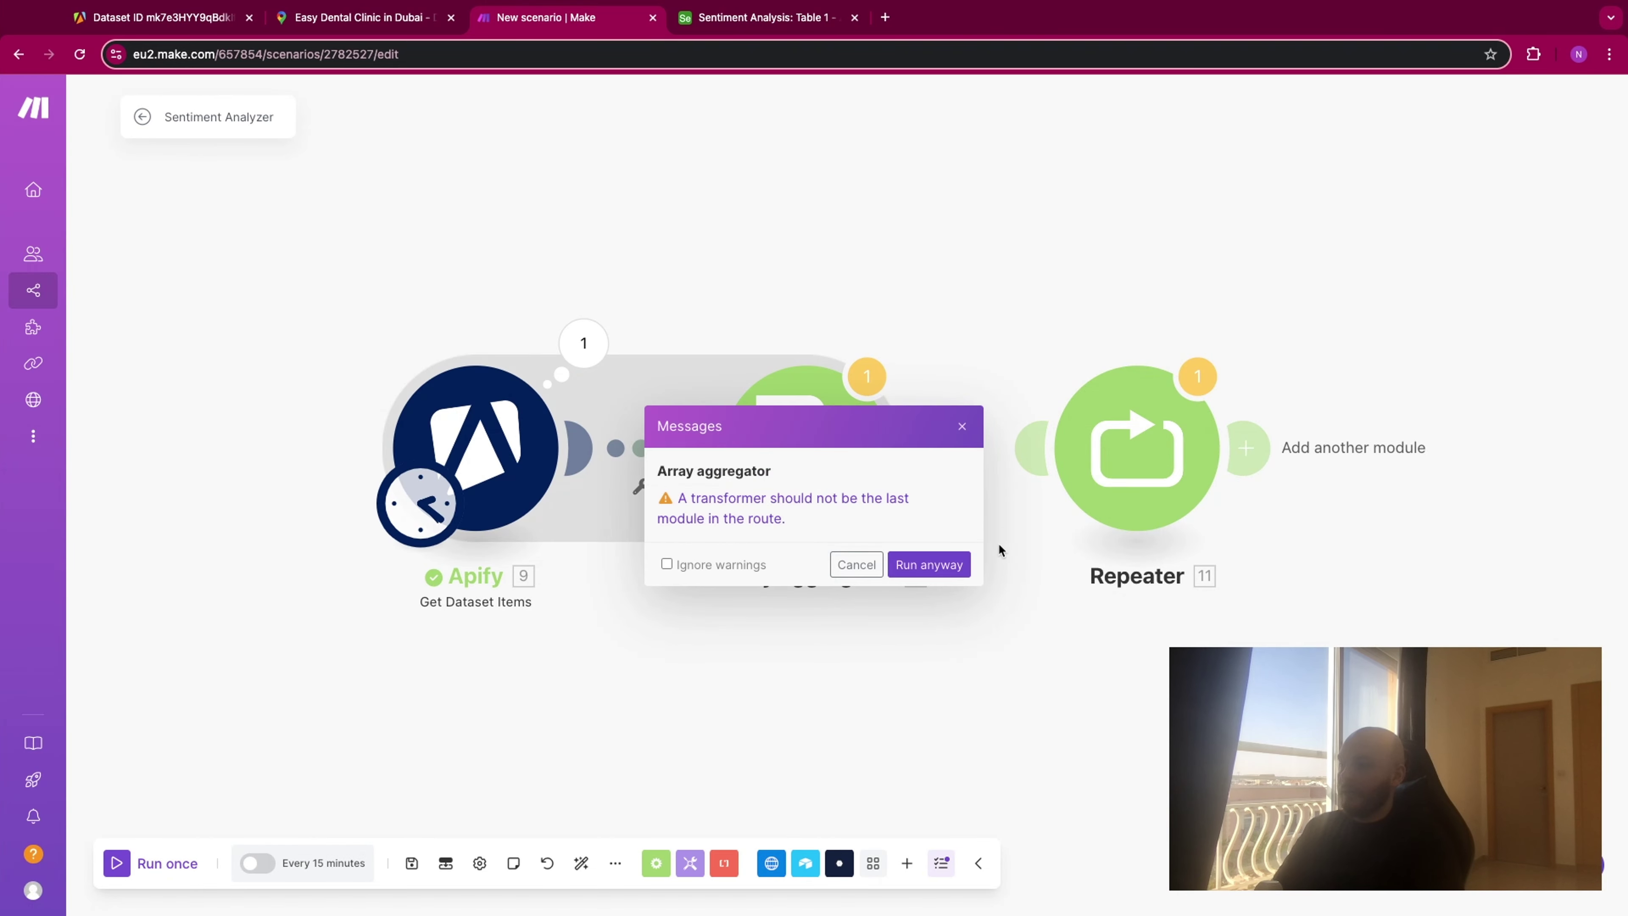
left_click(939, 564)
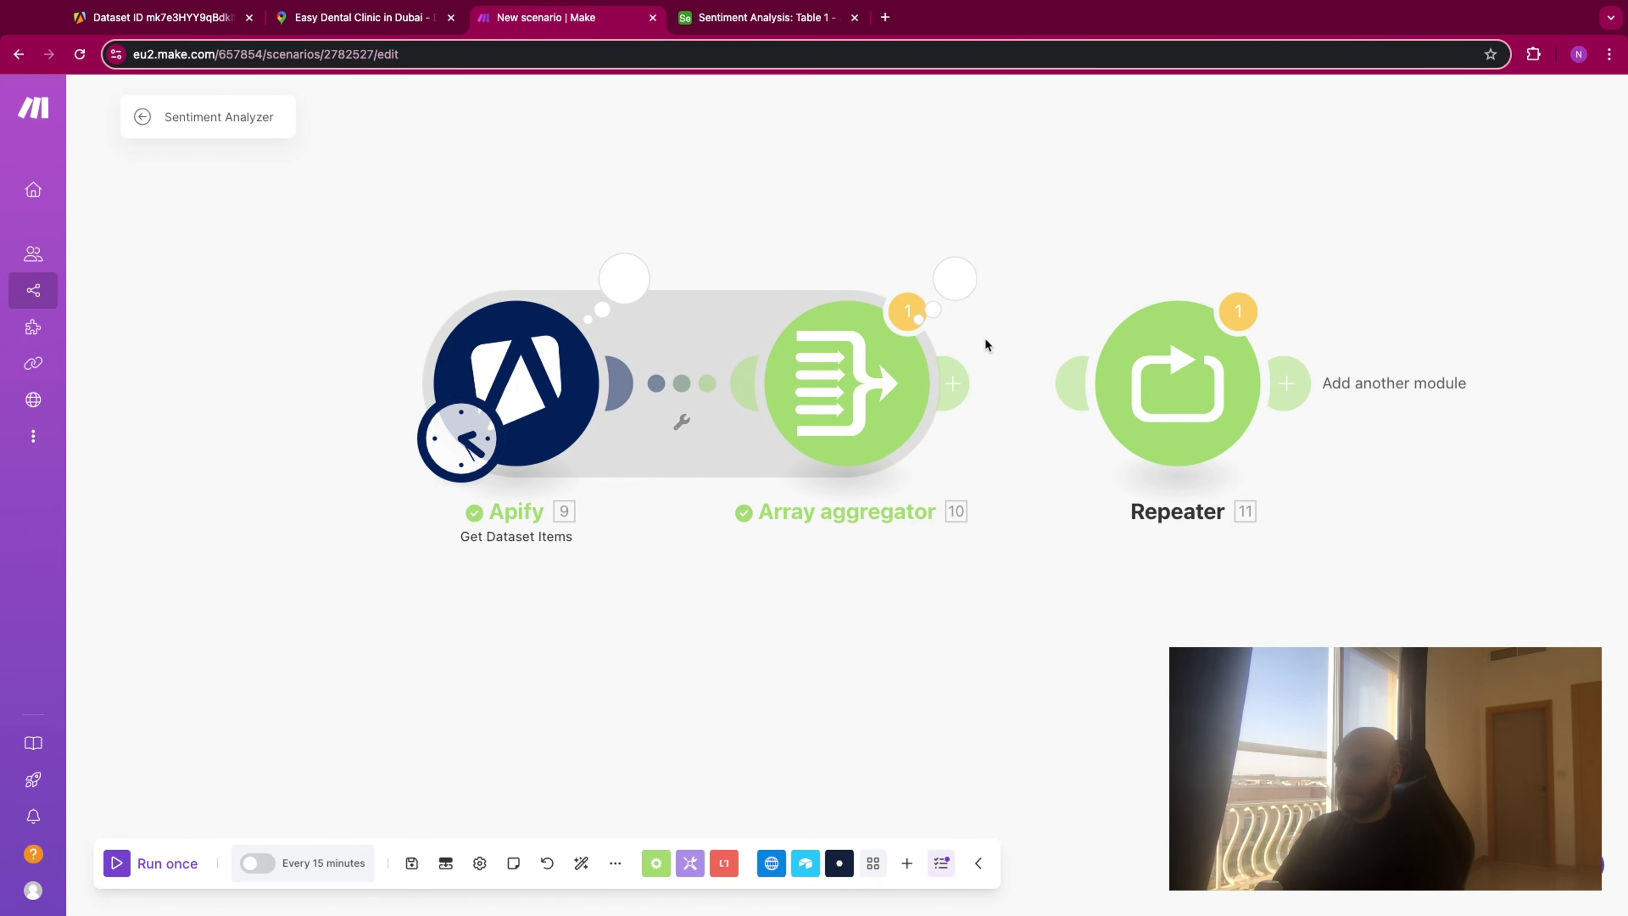
Examine the array aggregator's output bundle, including the items in its array and the aggregate length field.
left_click(981, 290)
left_click(1046, 220)
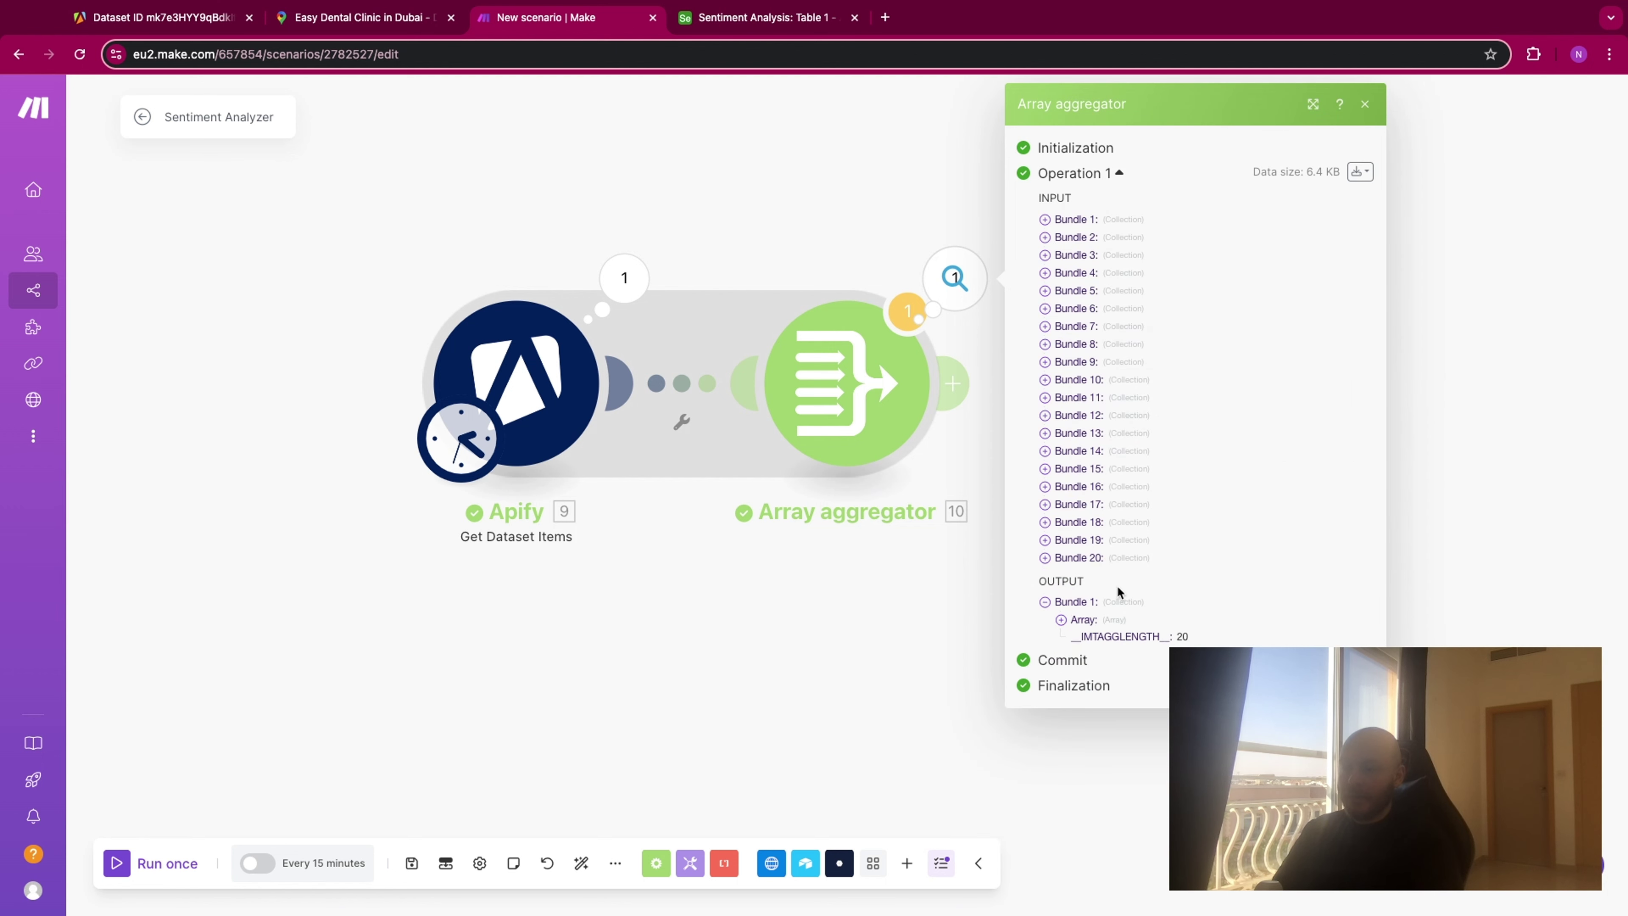
left_click(1061, 620)
scroll(1125, 541, "down", 3)
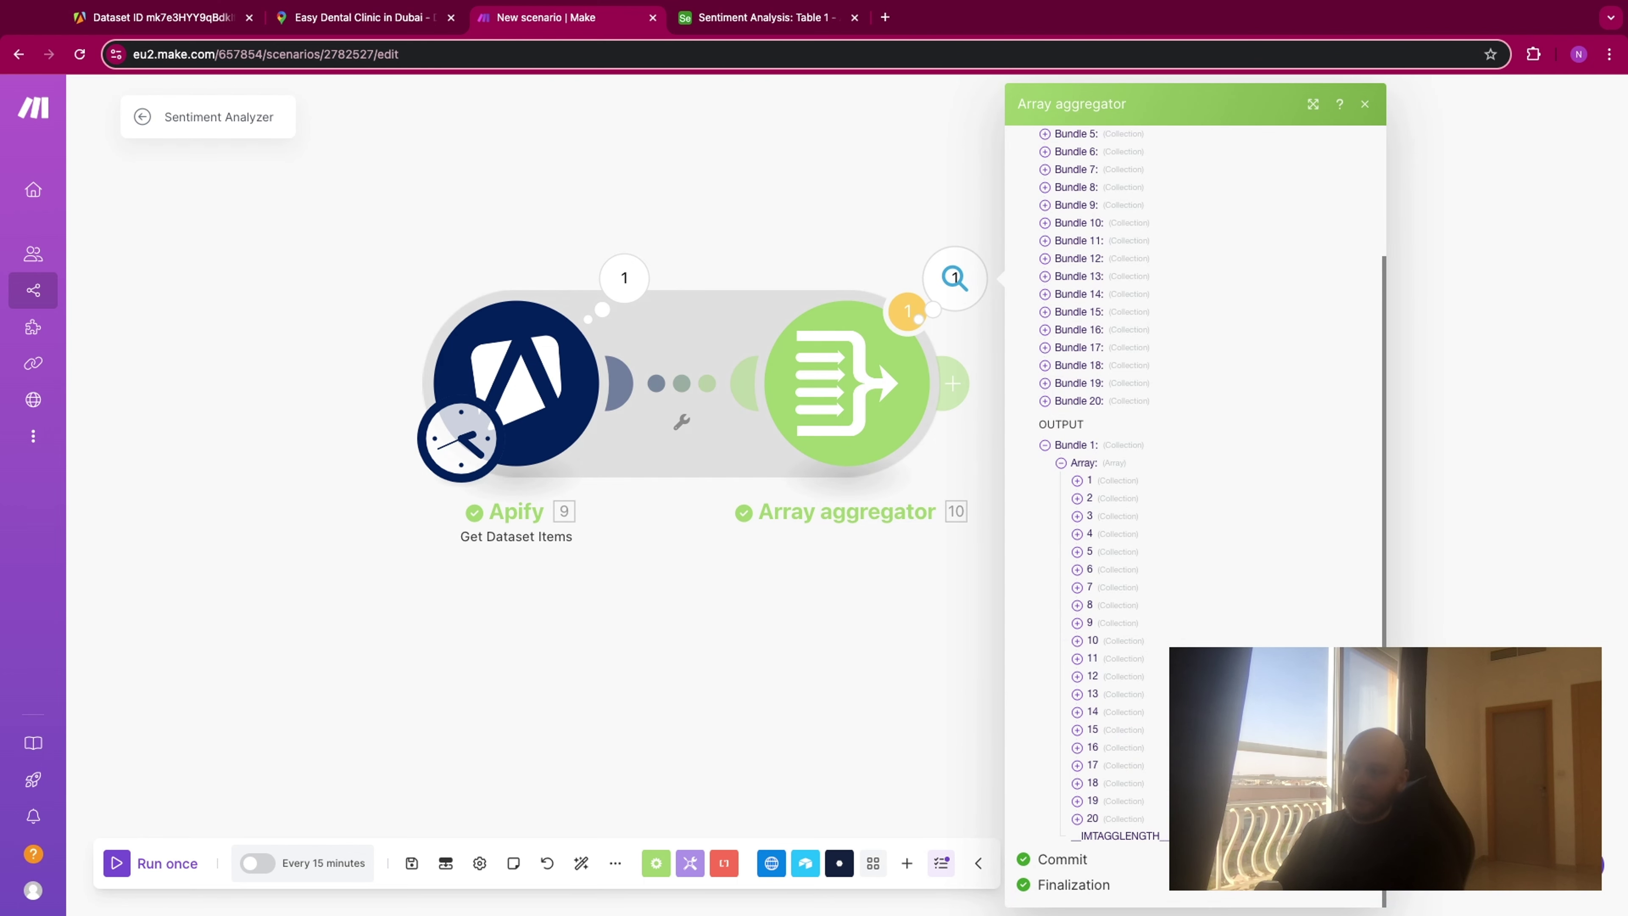
left_click(1221, 538)
Delete the existing Repeater and add a fresh Flow Control Repeater after the array aggregator.
left_click_drag(953, 383, 1079, 383)
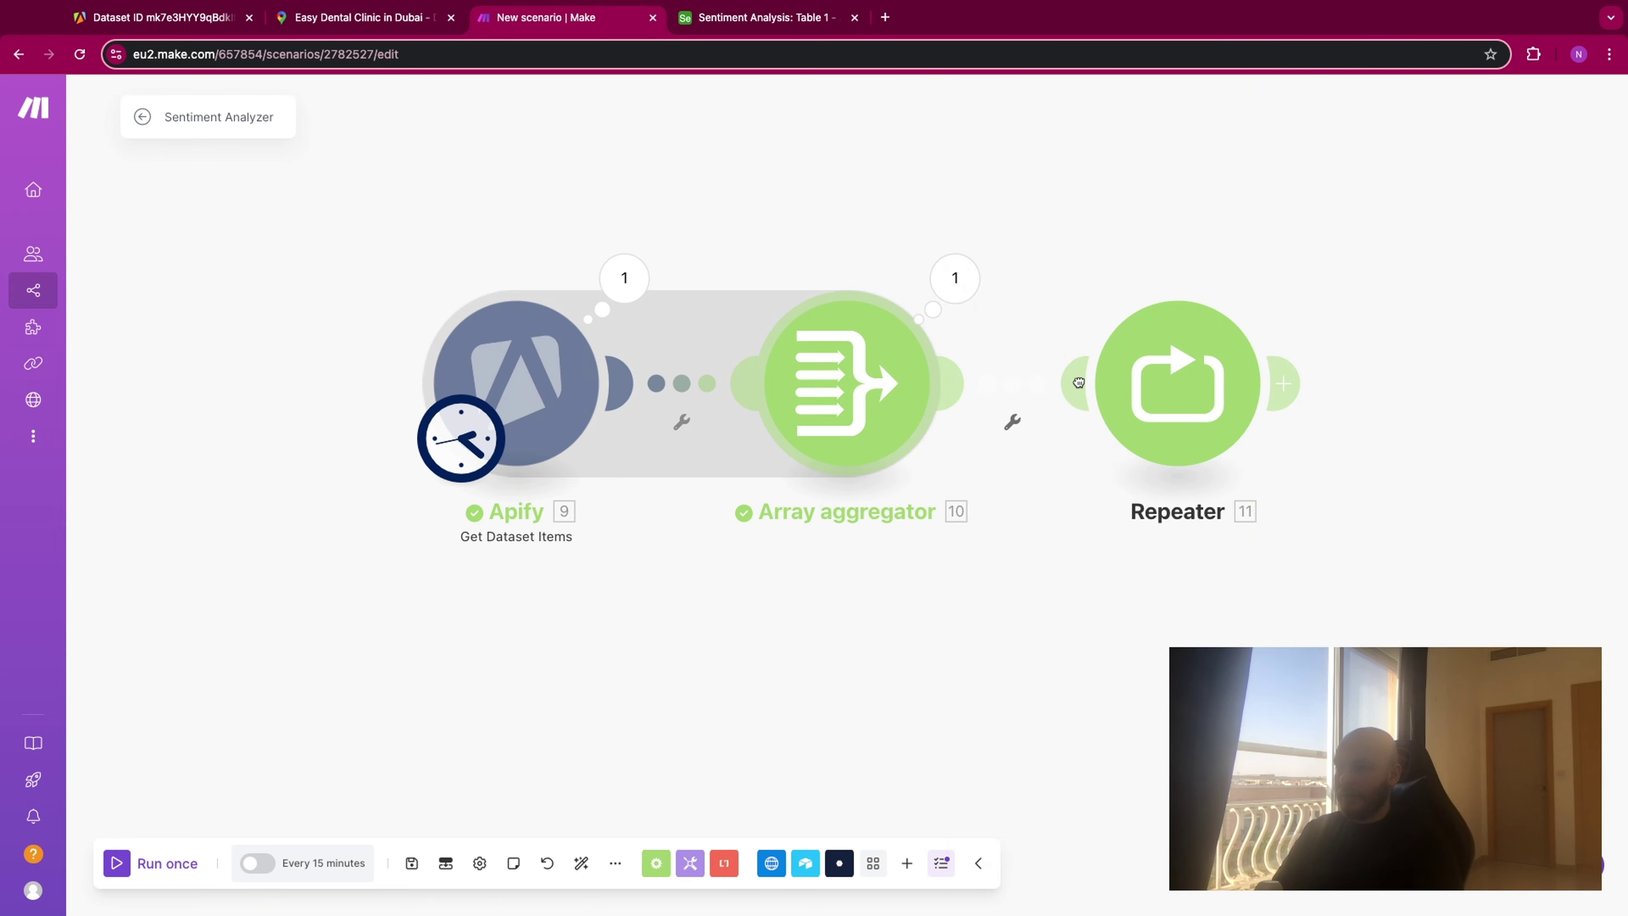
right_click(1188, 404)
left_click(1217, 602)
left_click(954, 383)
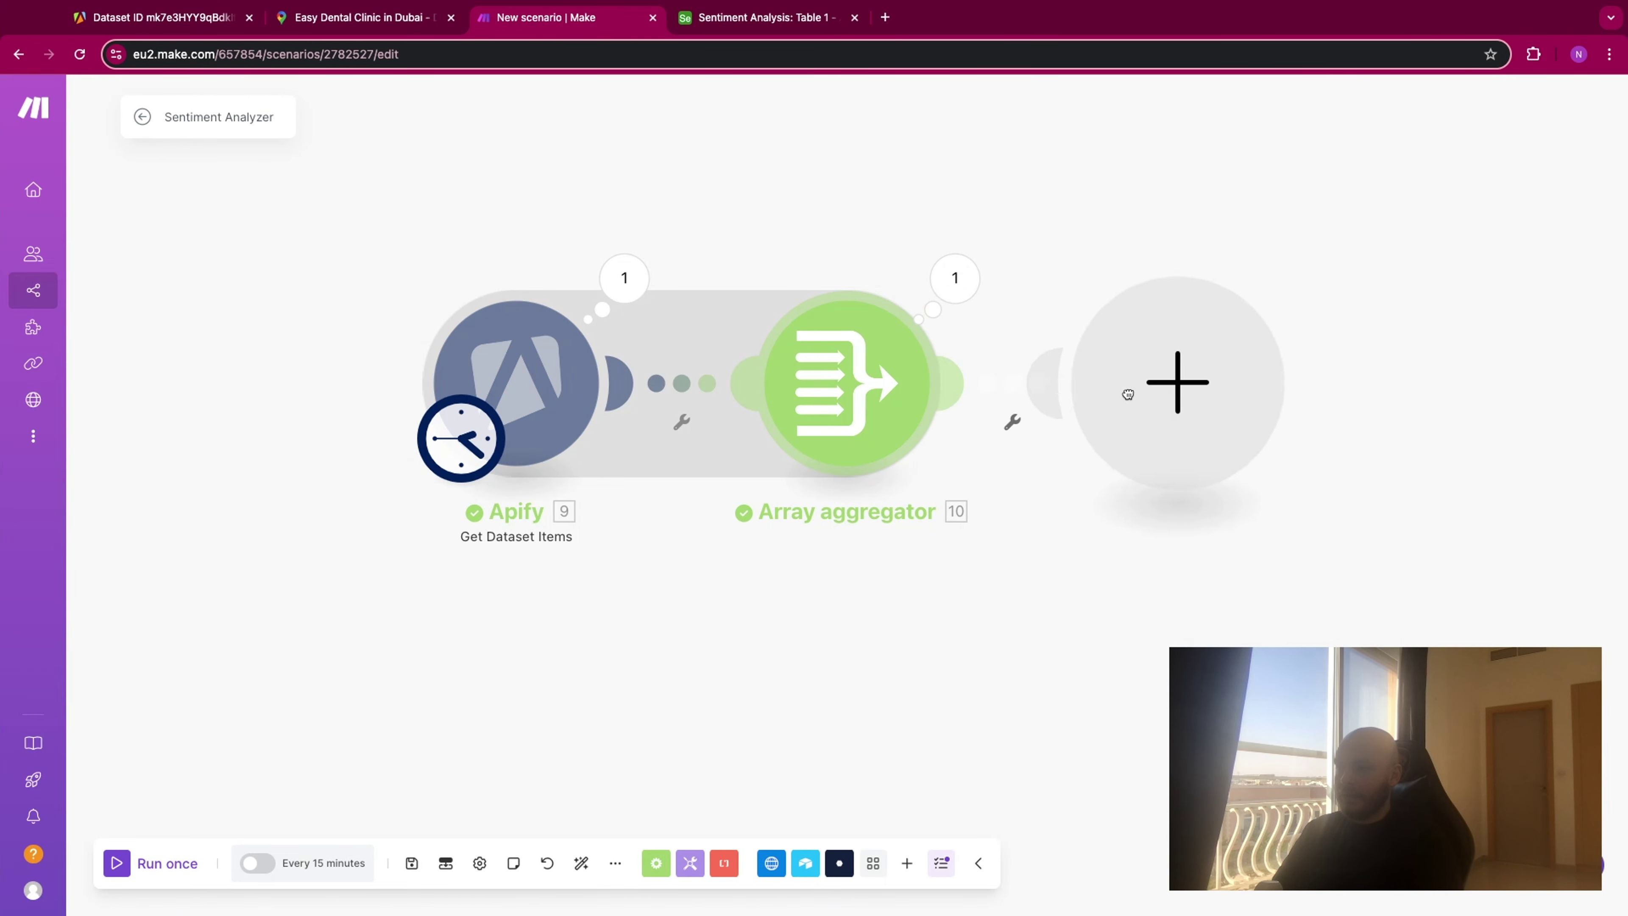
type("repeater")
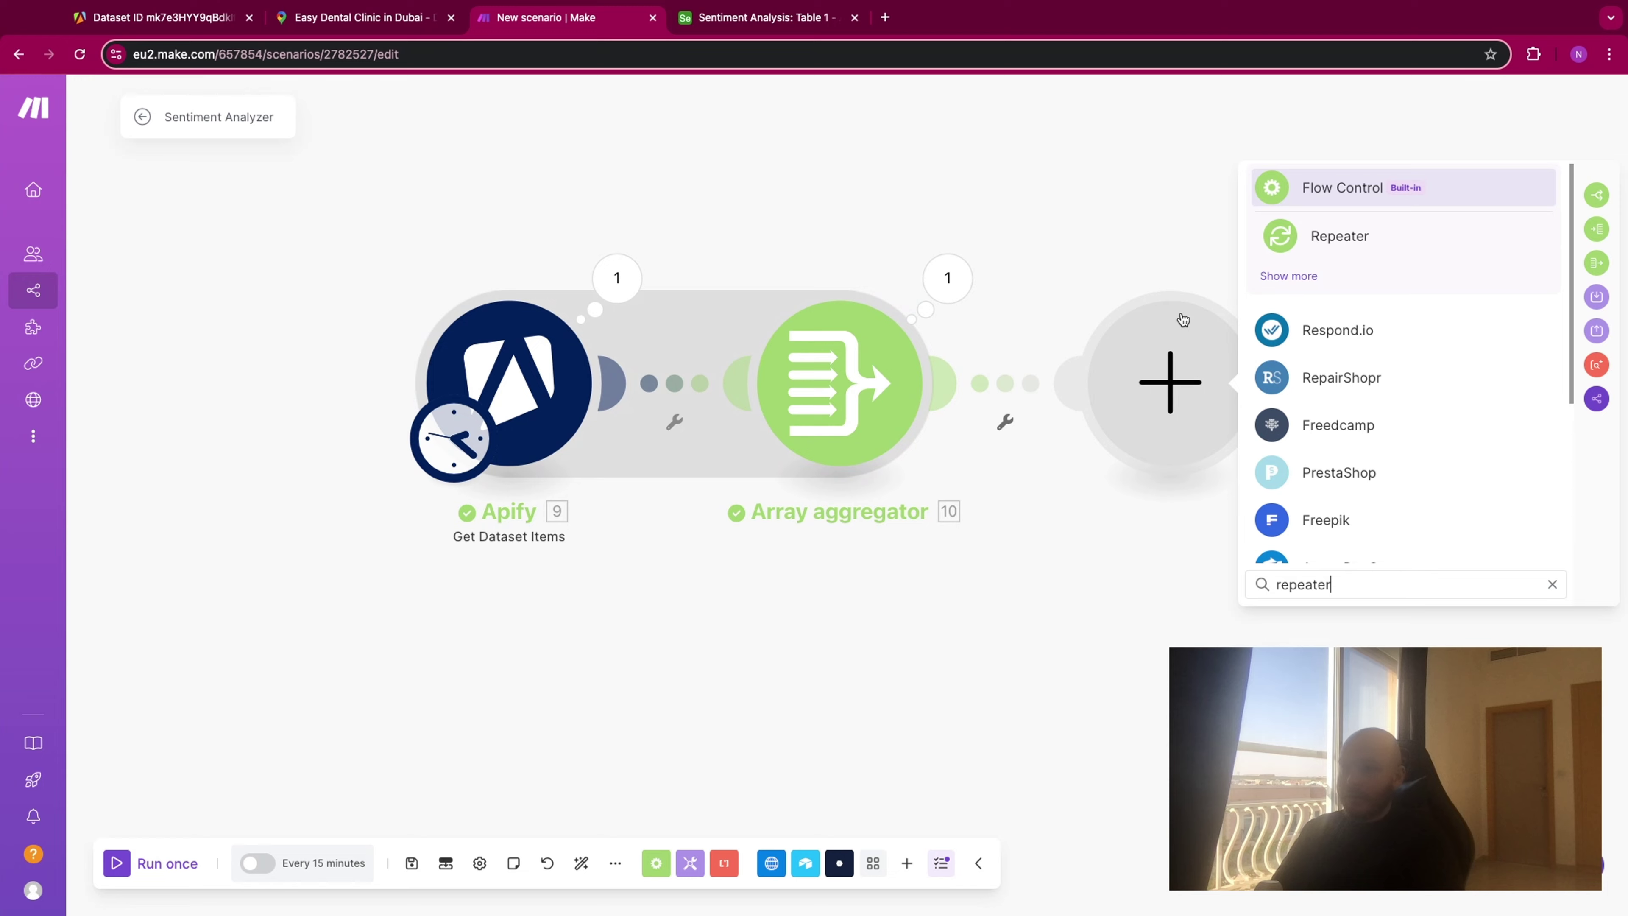
left_click(1288, 235)
Set the Repeater's Repeats value to the array aggregator's __IMTAGGLENGTH__ and save the module.
left_click(1346, 418)
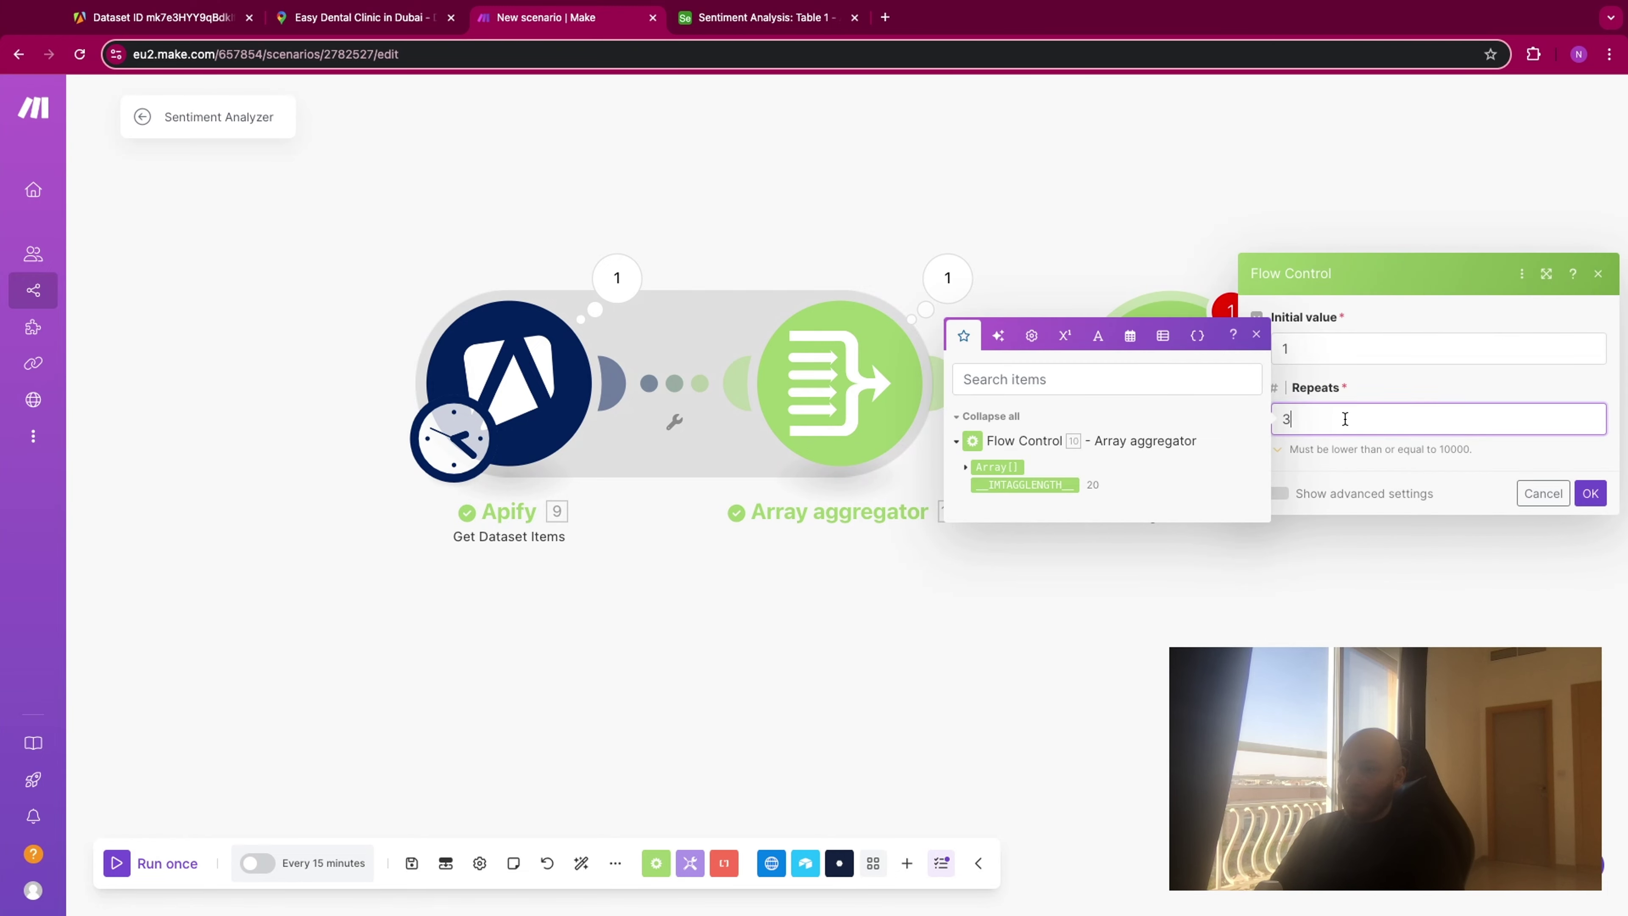
key("BackSpace")
left_click(1032, 484)
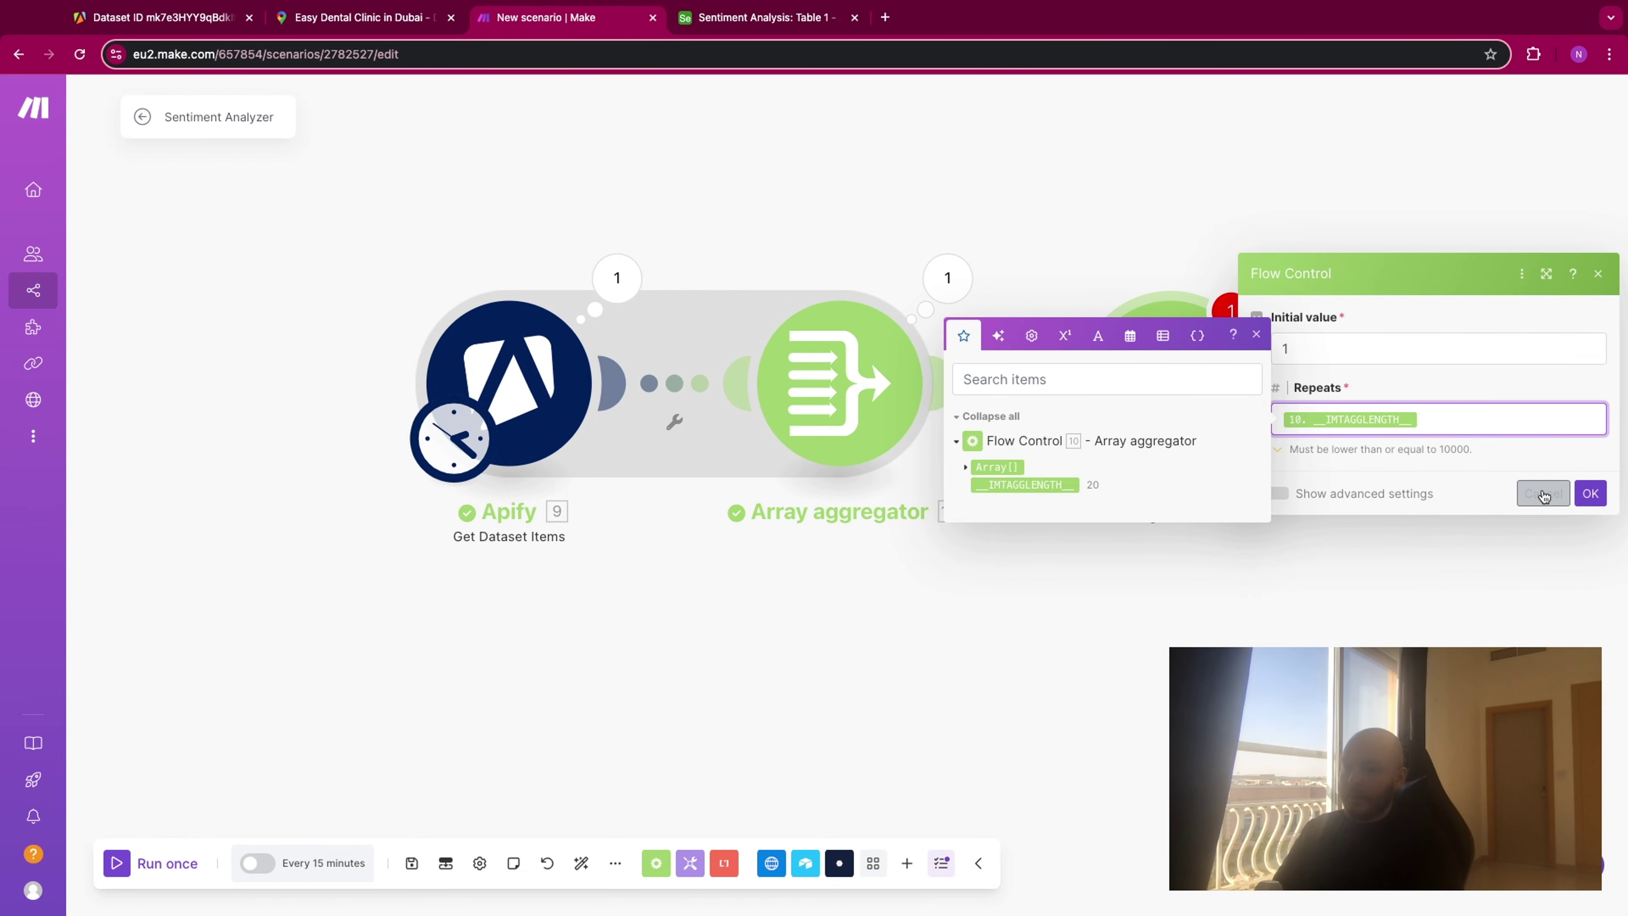
left_click(1590, 493)
Add the 0CodeUtil Sentiment Analyzer module after the Repeater.
left_click_drag(1064, 266, 1084, 320)
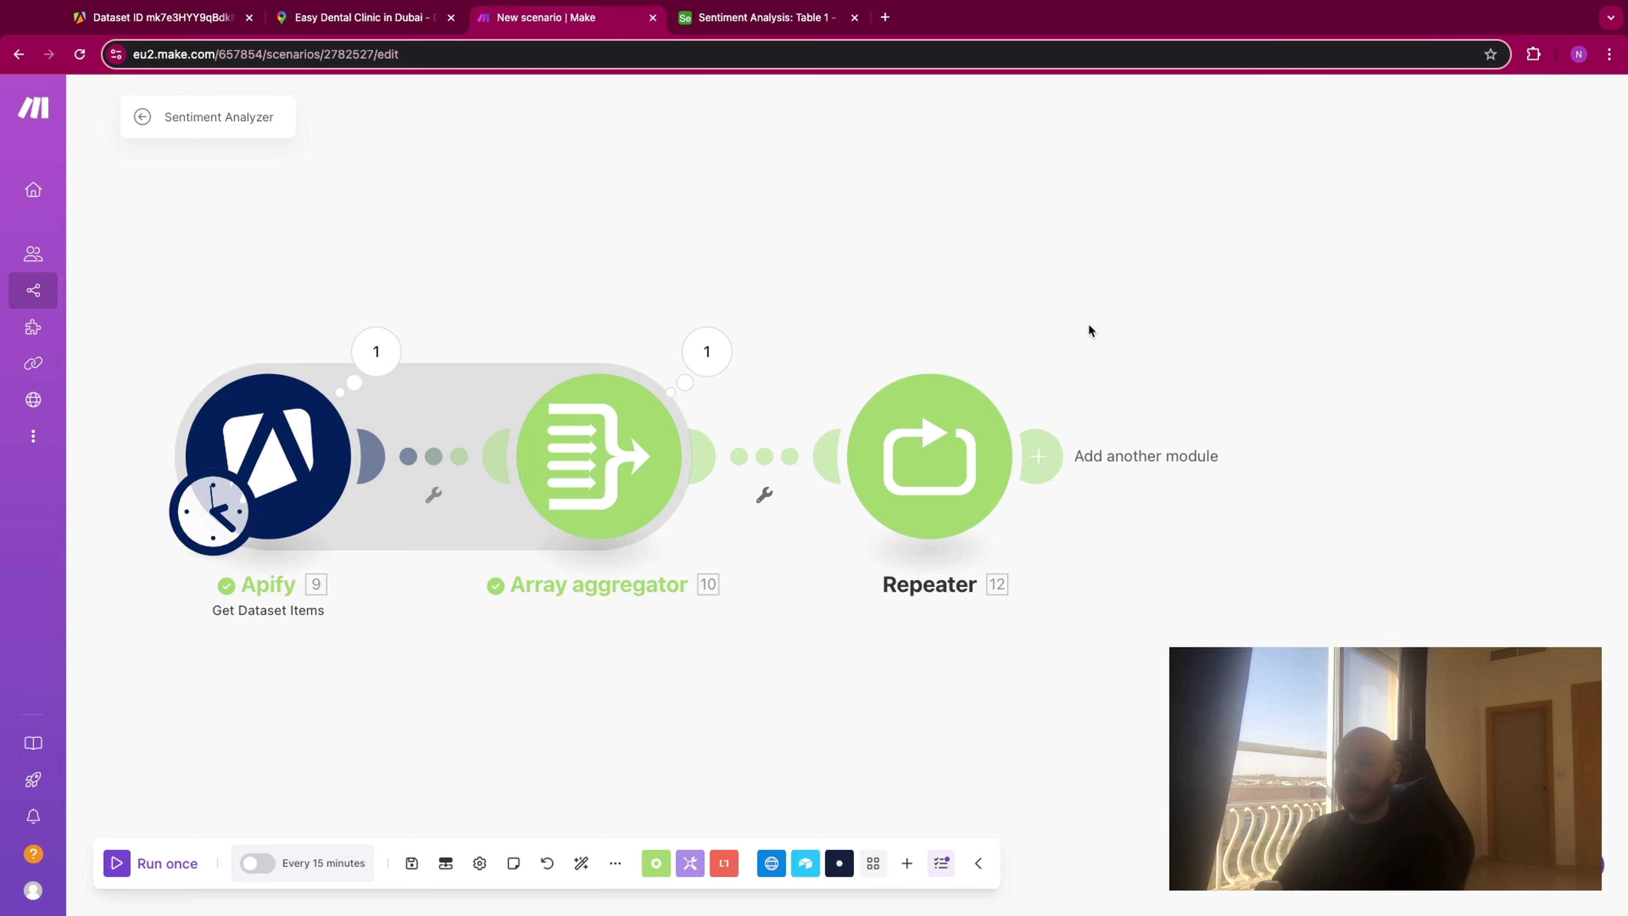
scroll(1064, 365, "right", 3)
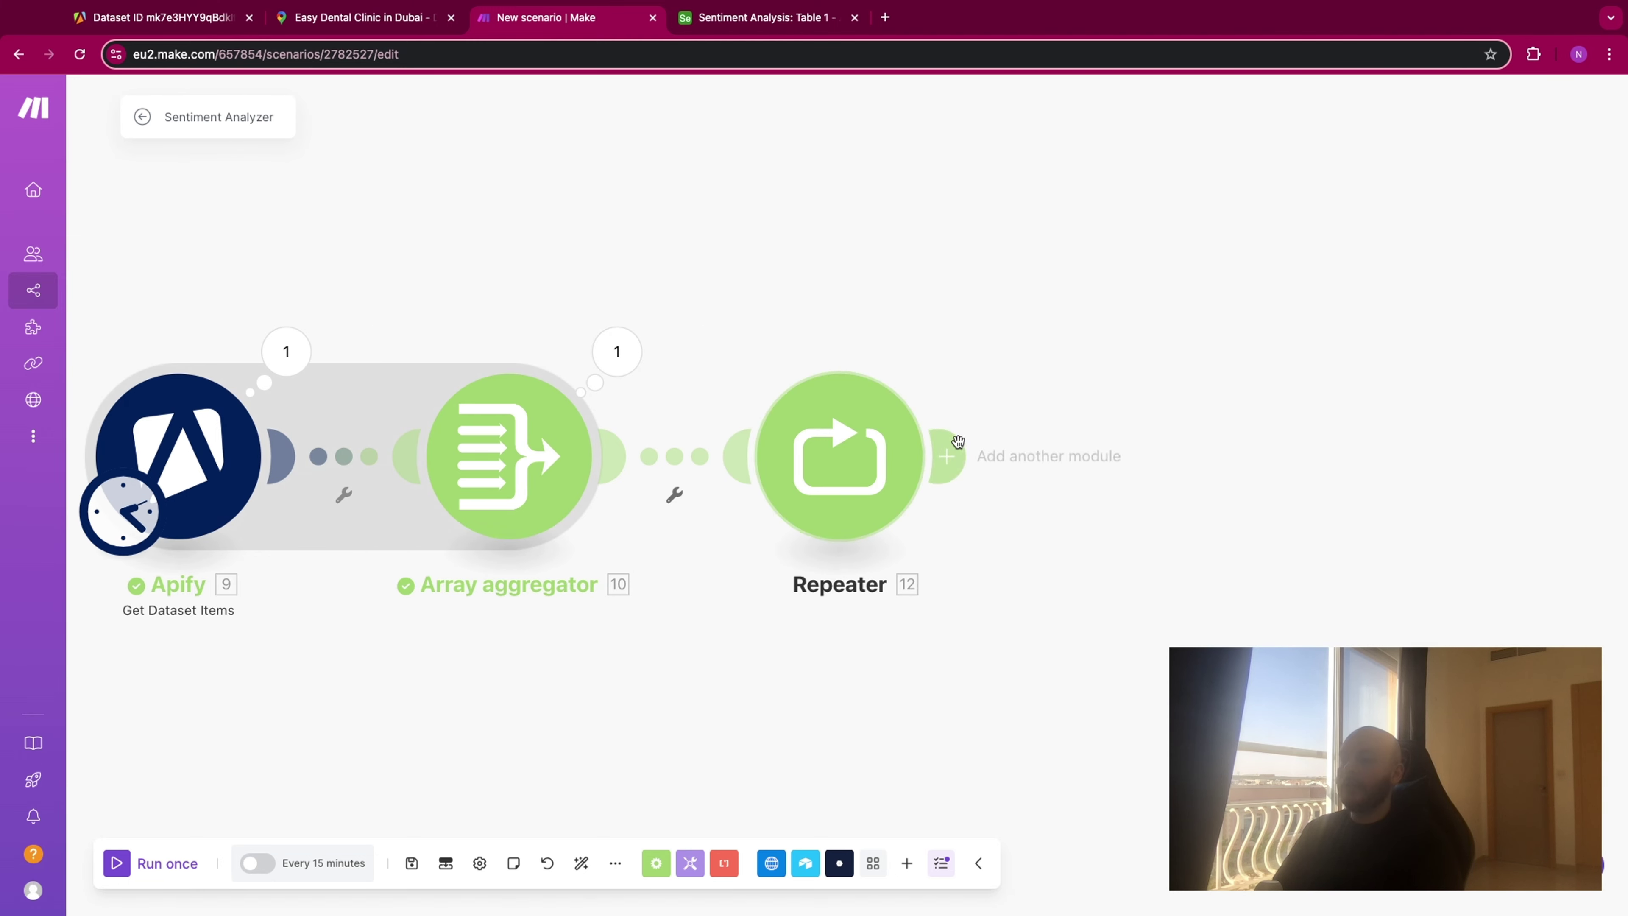
left_click(945, 455)
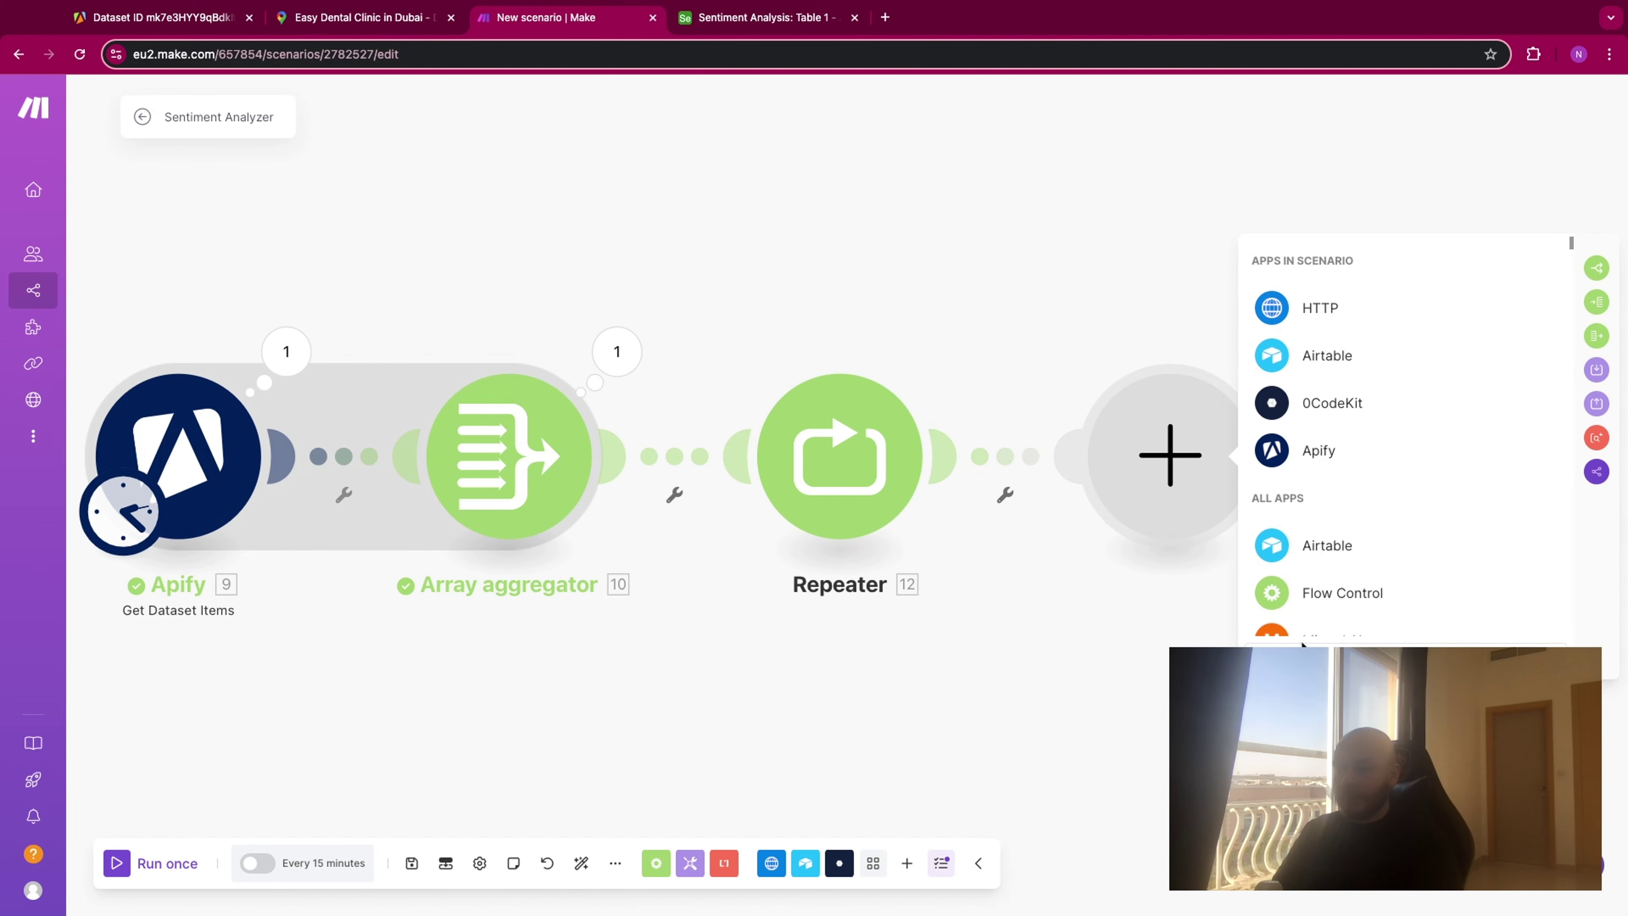
left_click(1333, 402)
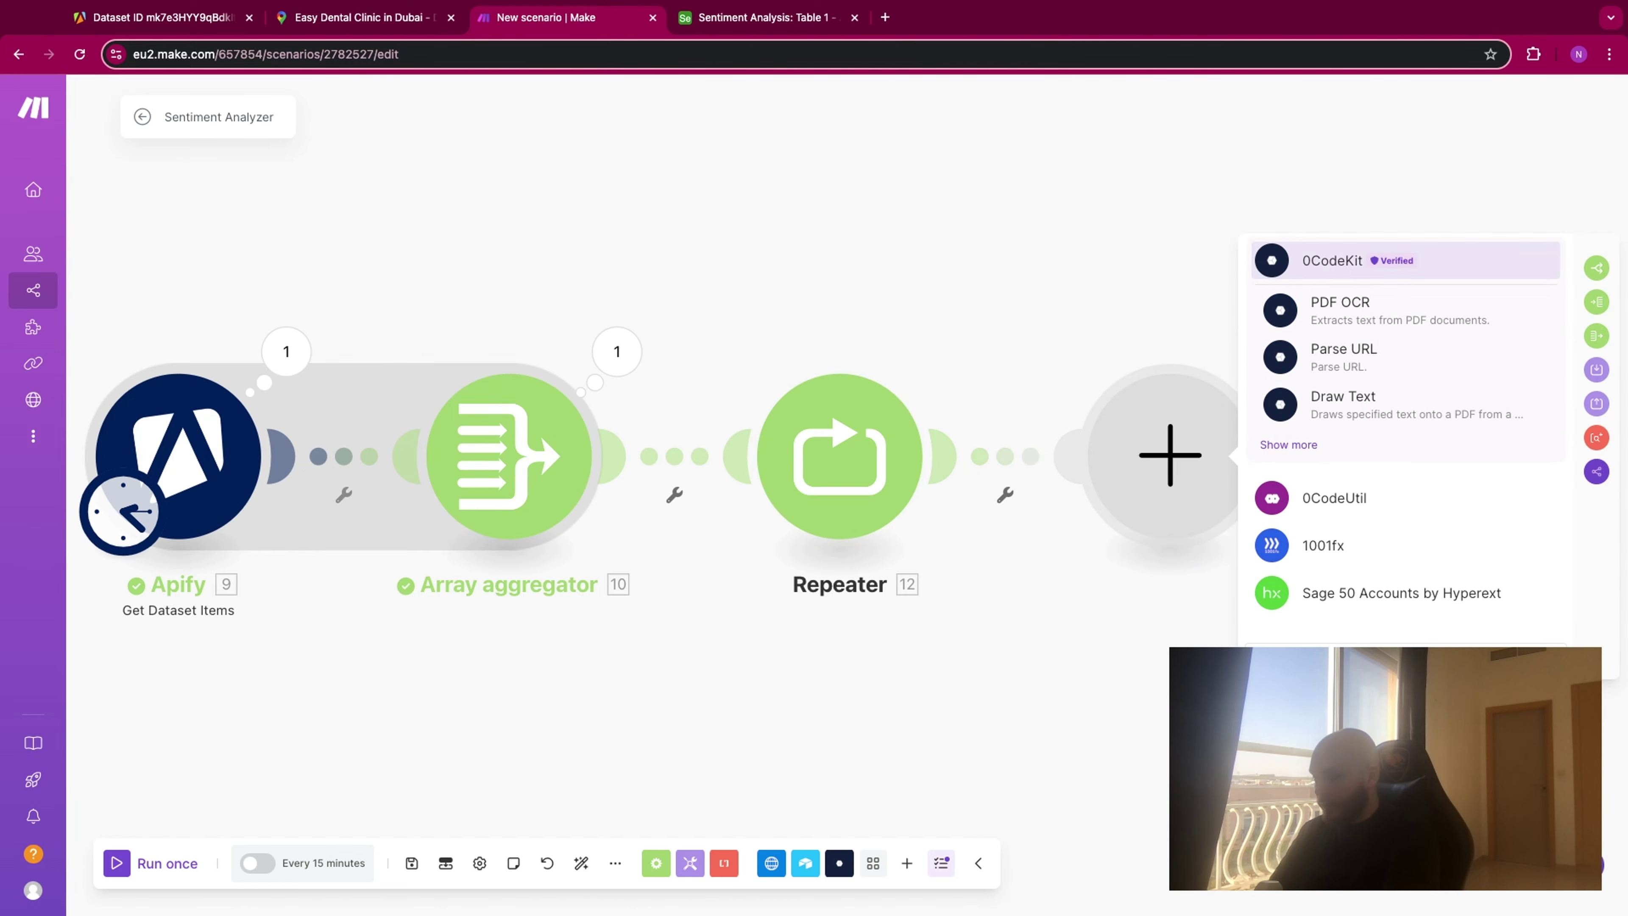
left_click(1334, 497)
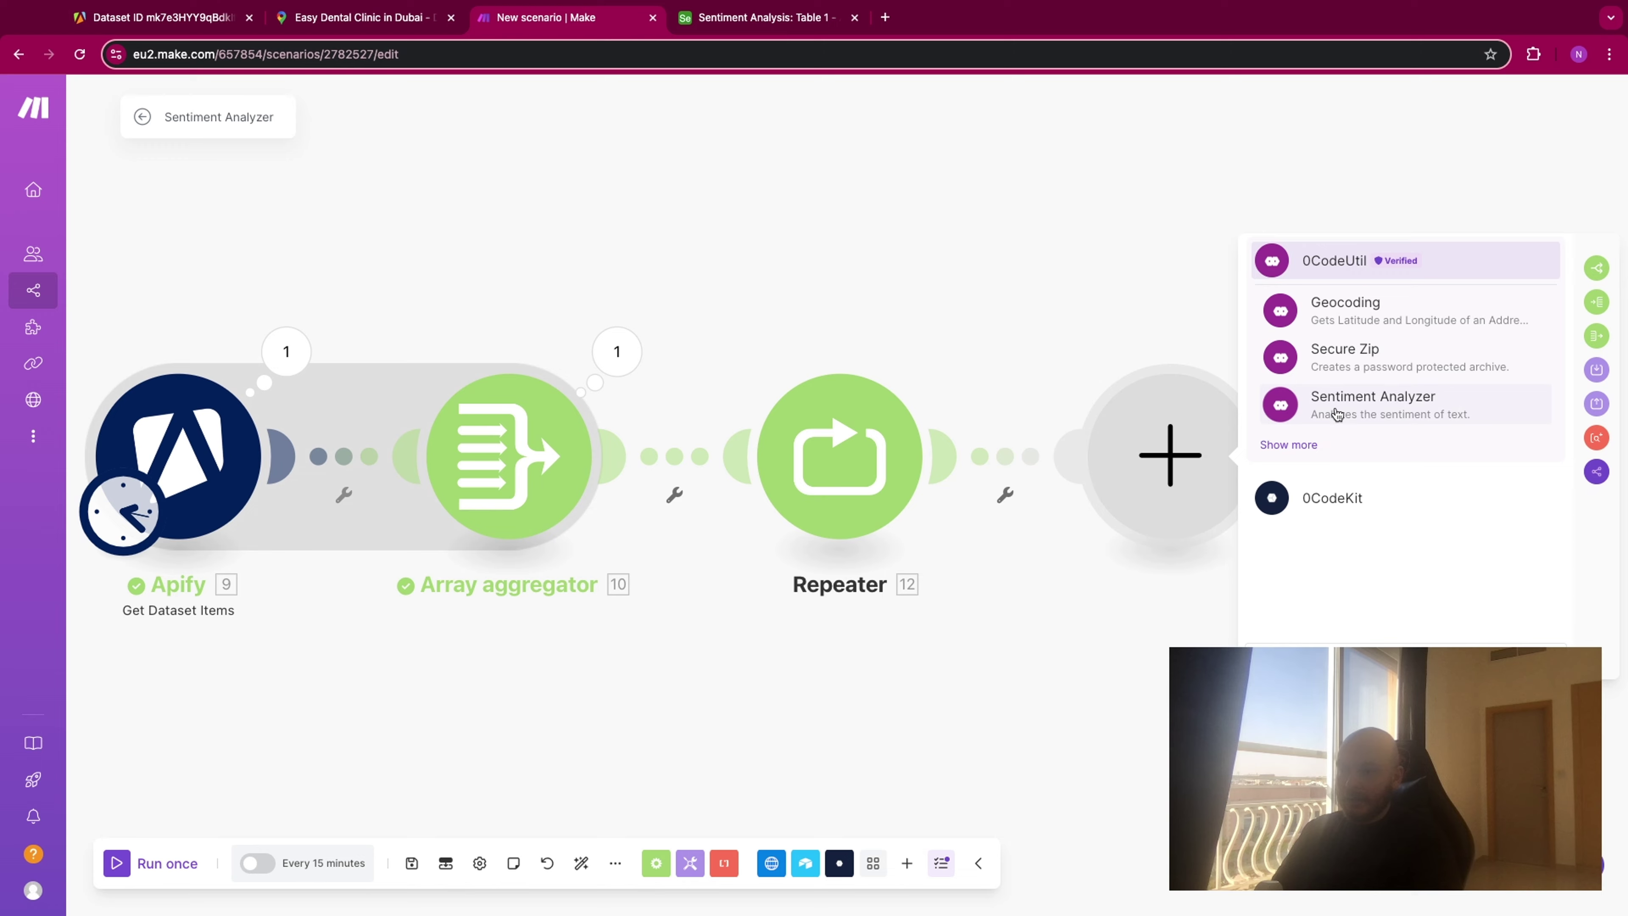
left_click(1331, 409)
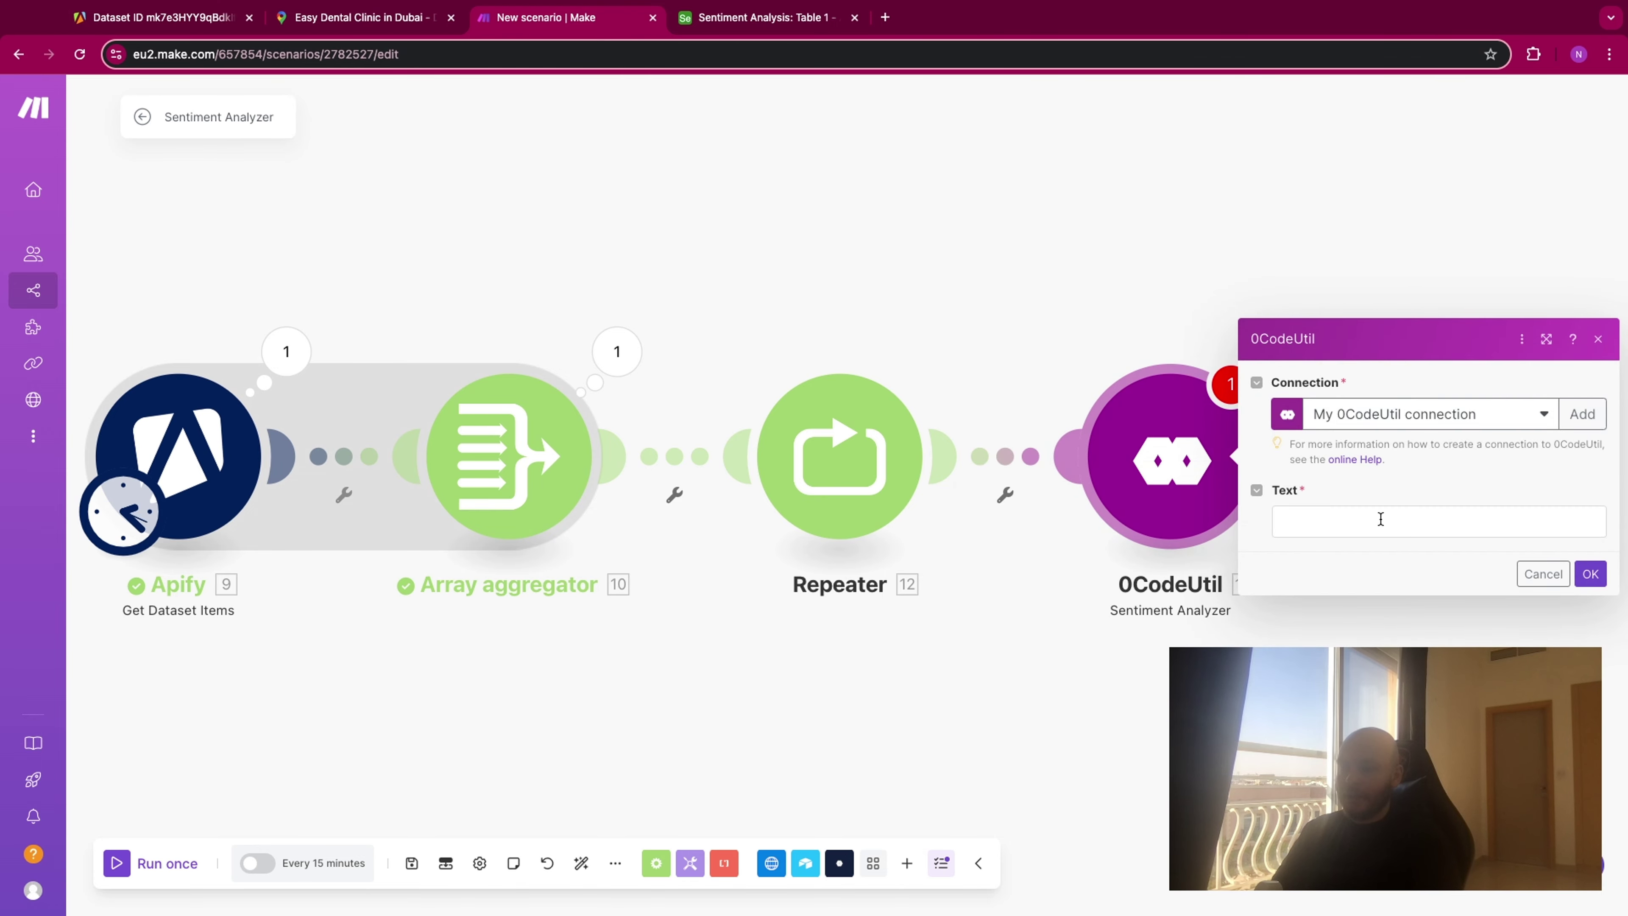
Map the Sentiment Analyzer's Text to the aggregator array's text field, indexed by the Repeater's i value, and save the module.
left_click(1380, 519)
left_click(970, 599)
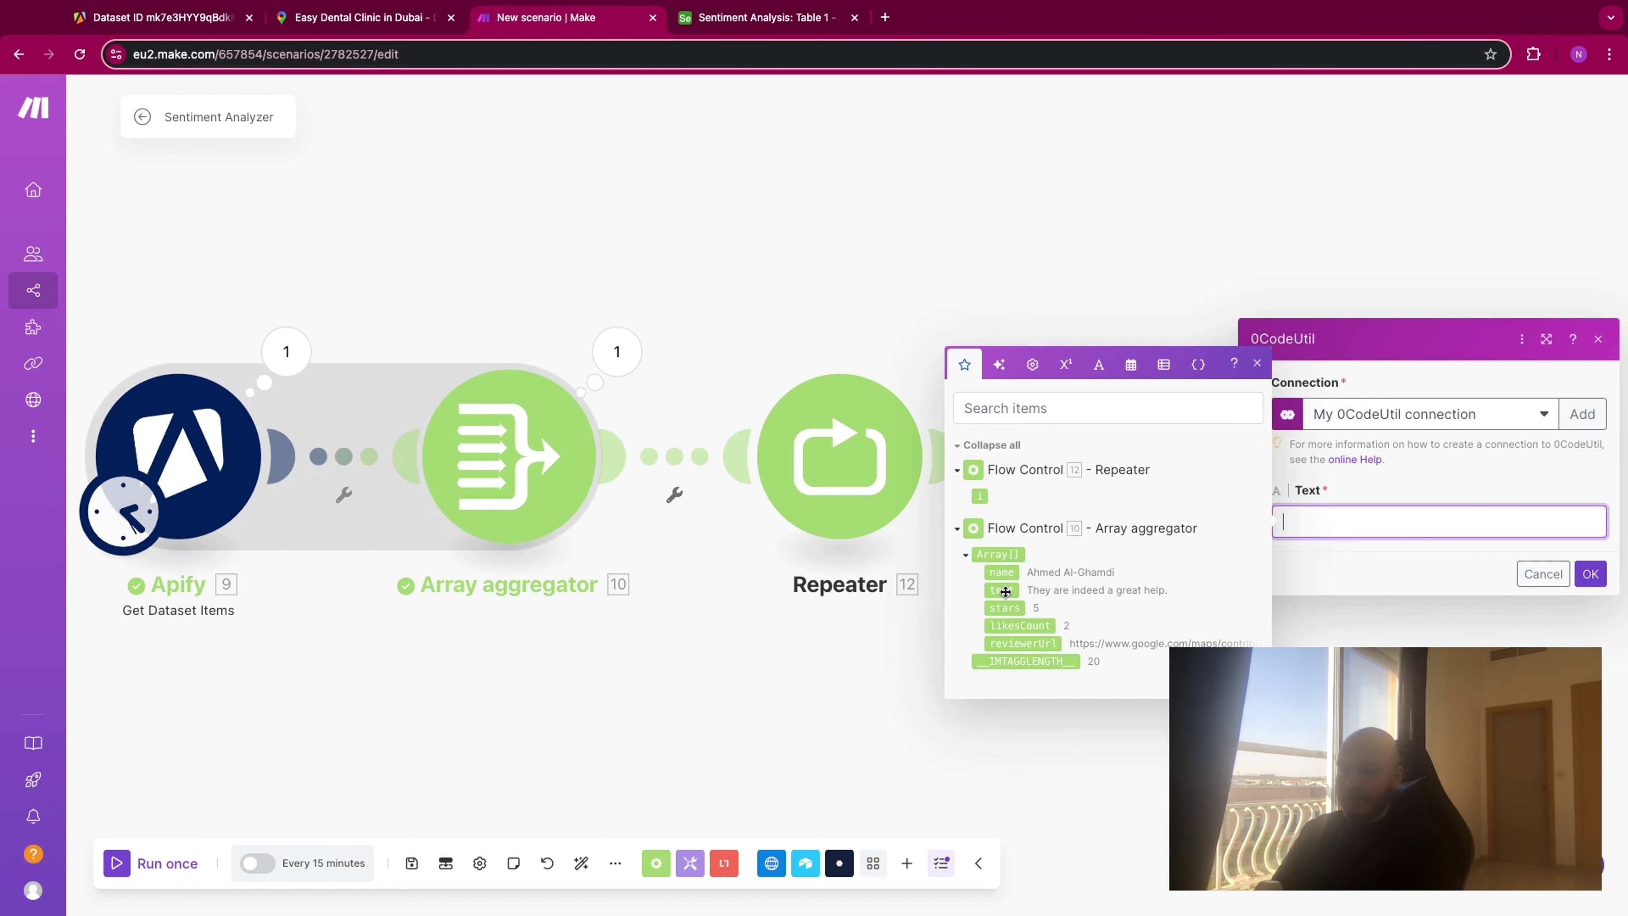
left_click(1001, 590)
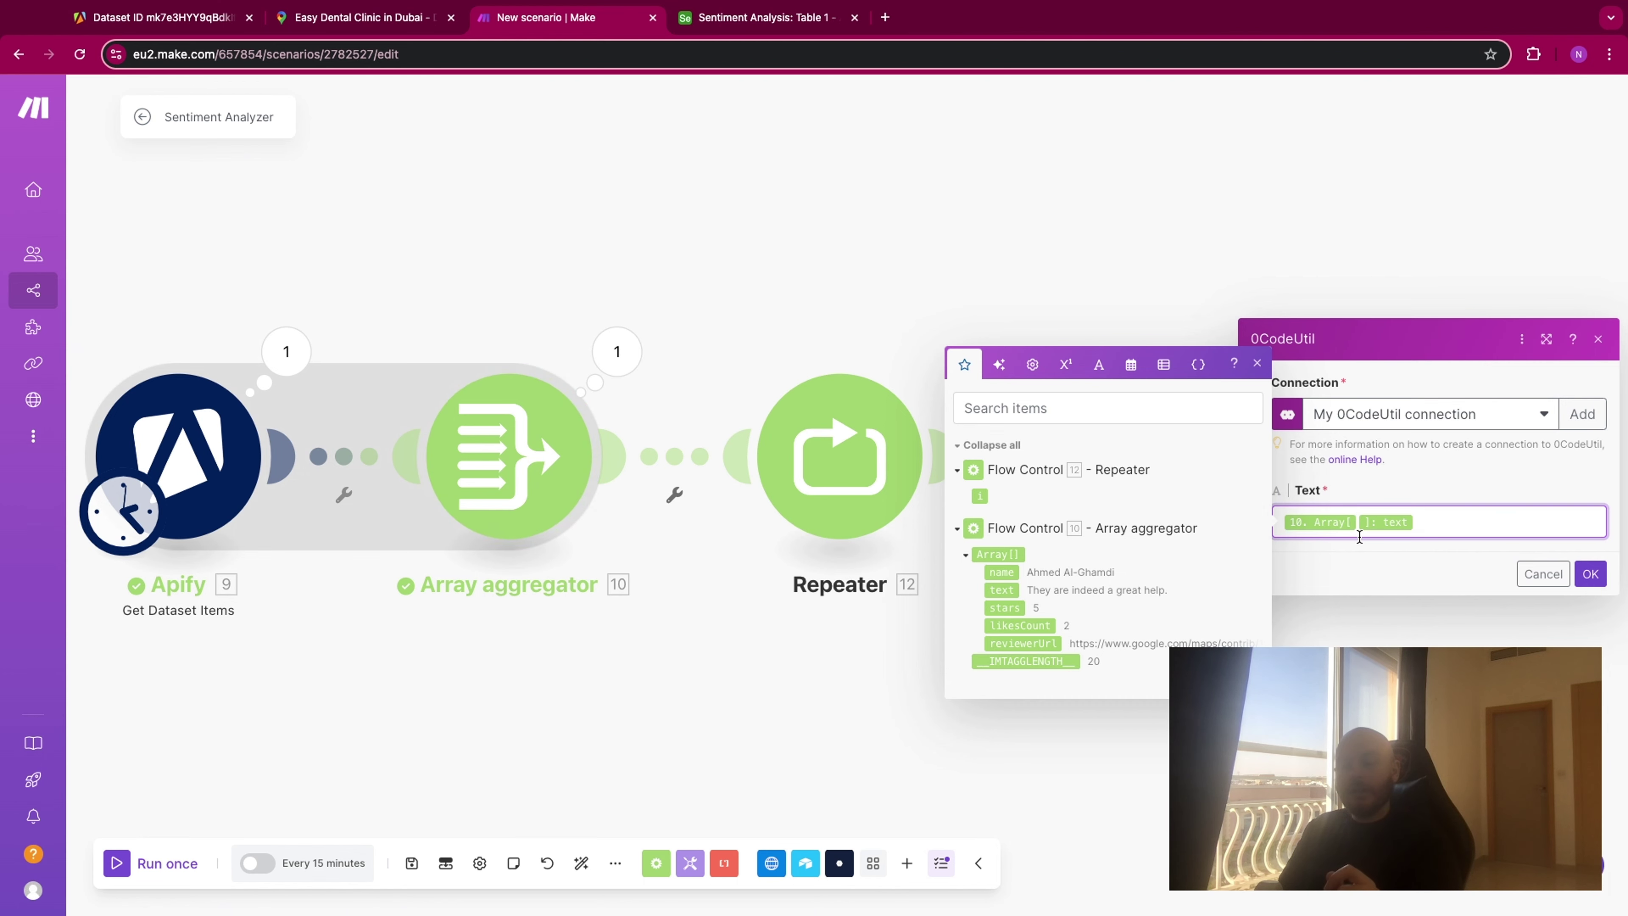
left_click(992, 494)
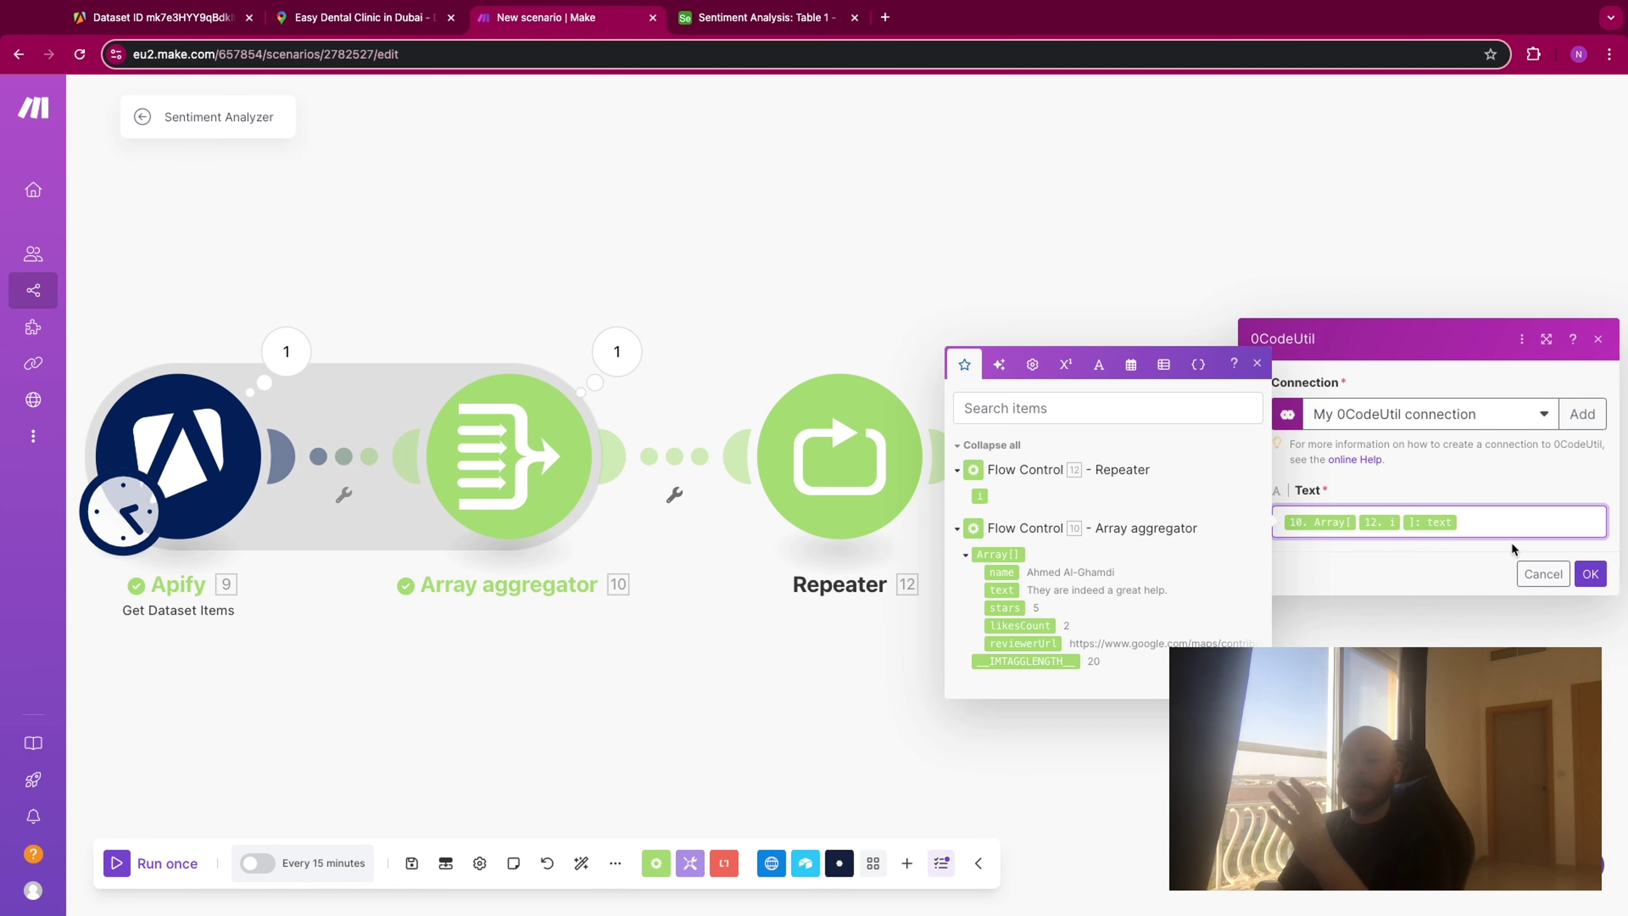
left_click_drag(1264, 275, 919, 263)
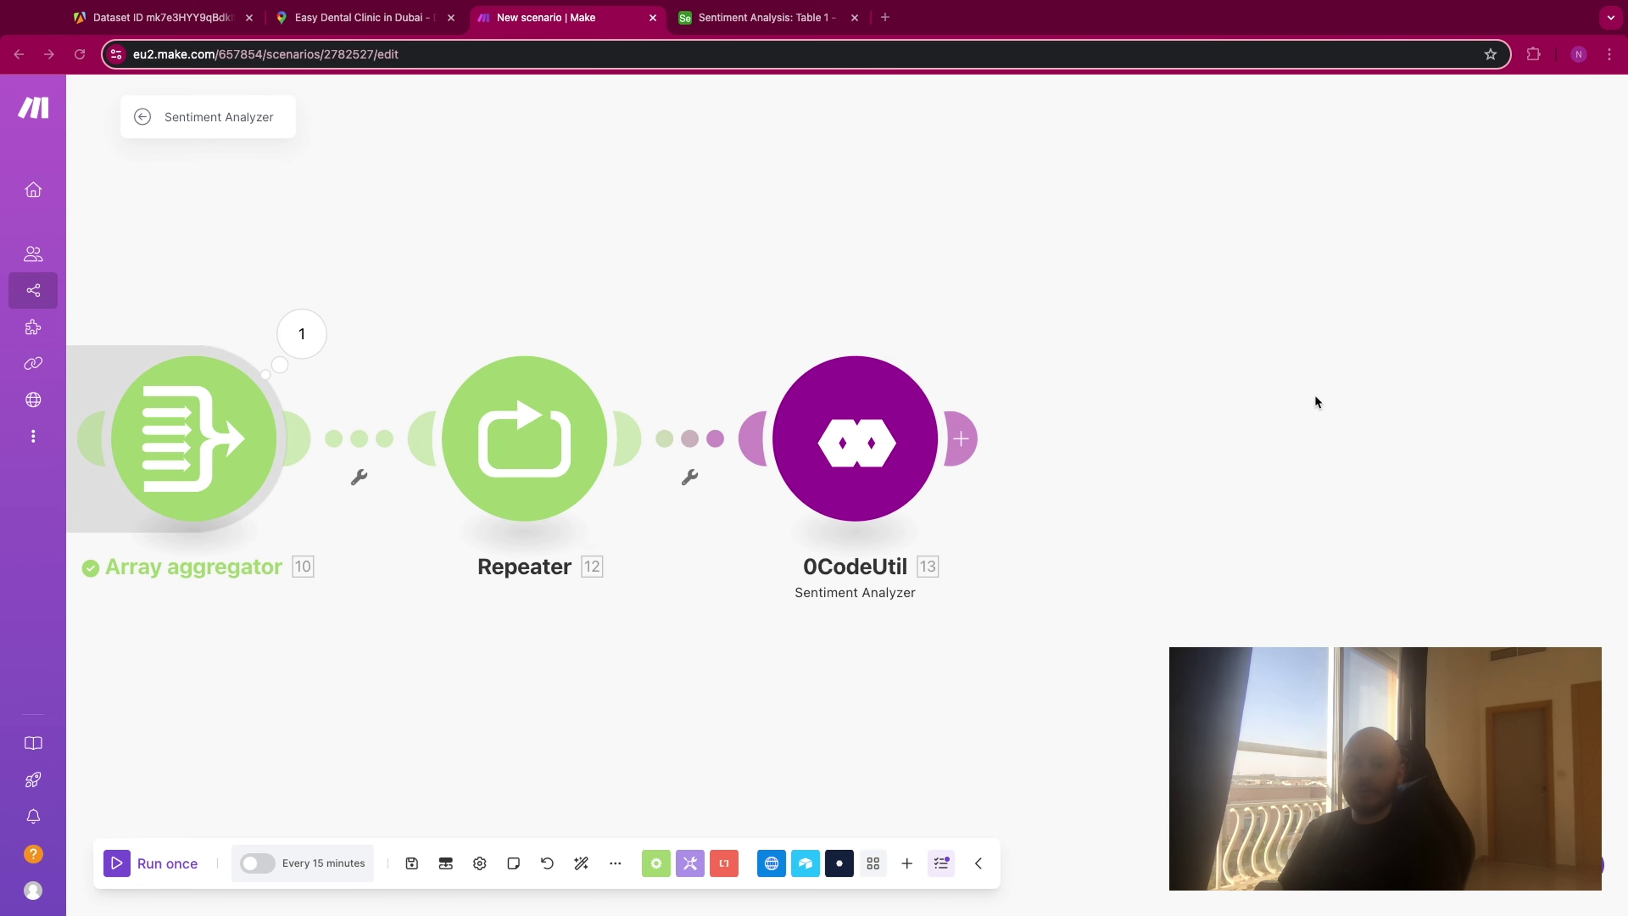
left_click(960, 437)
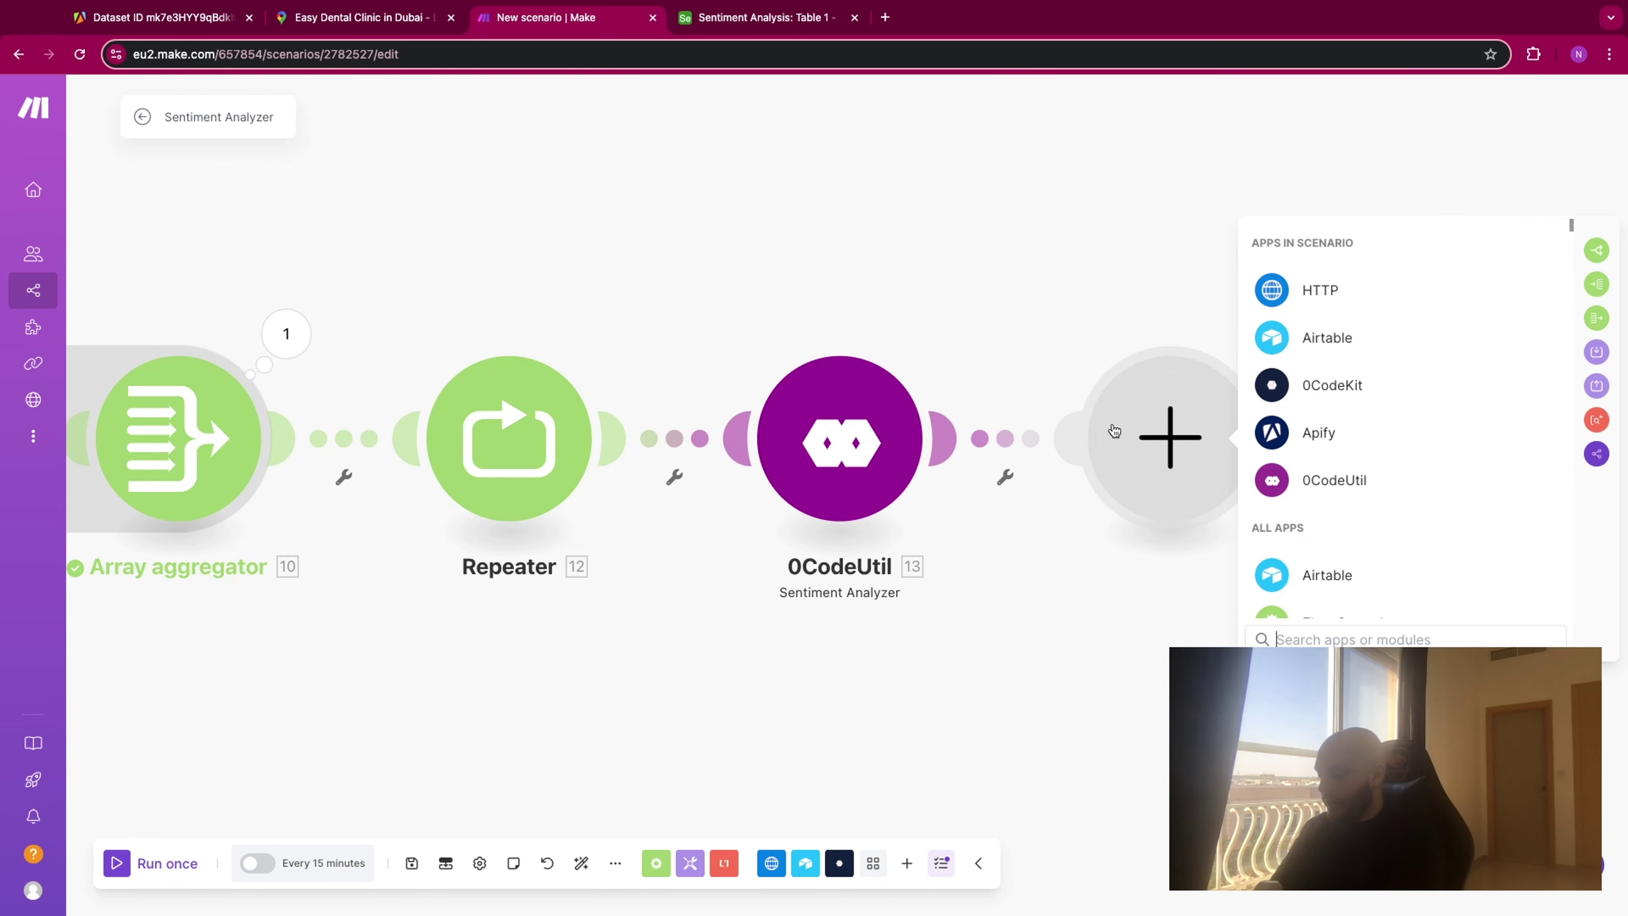
type("mistral")
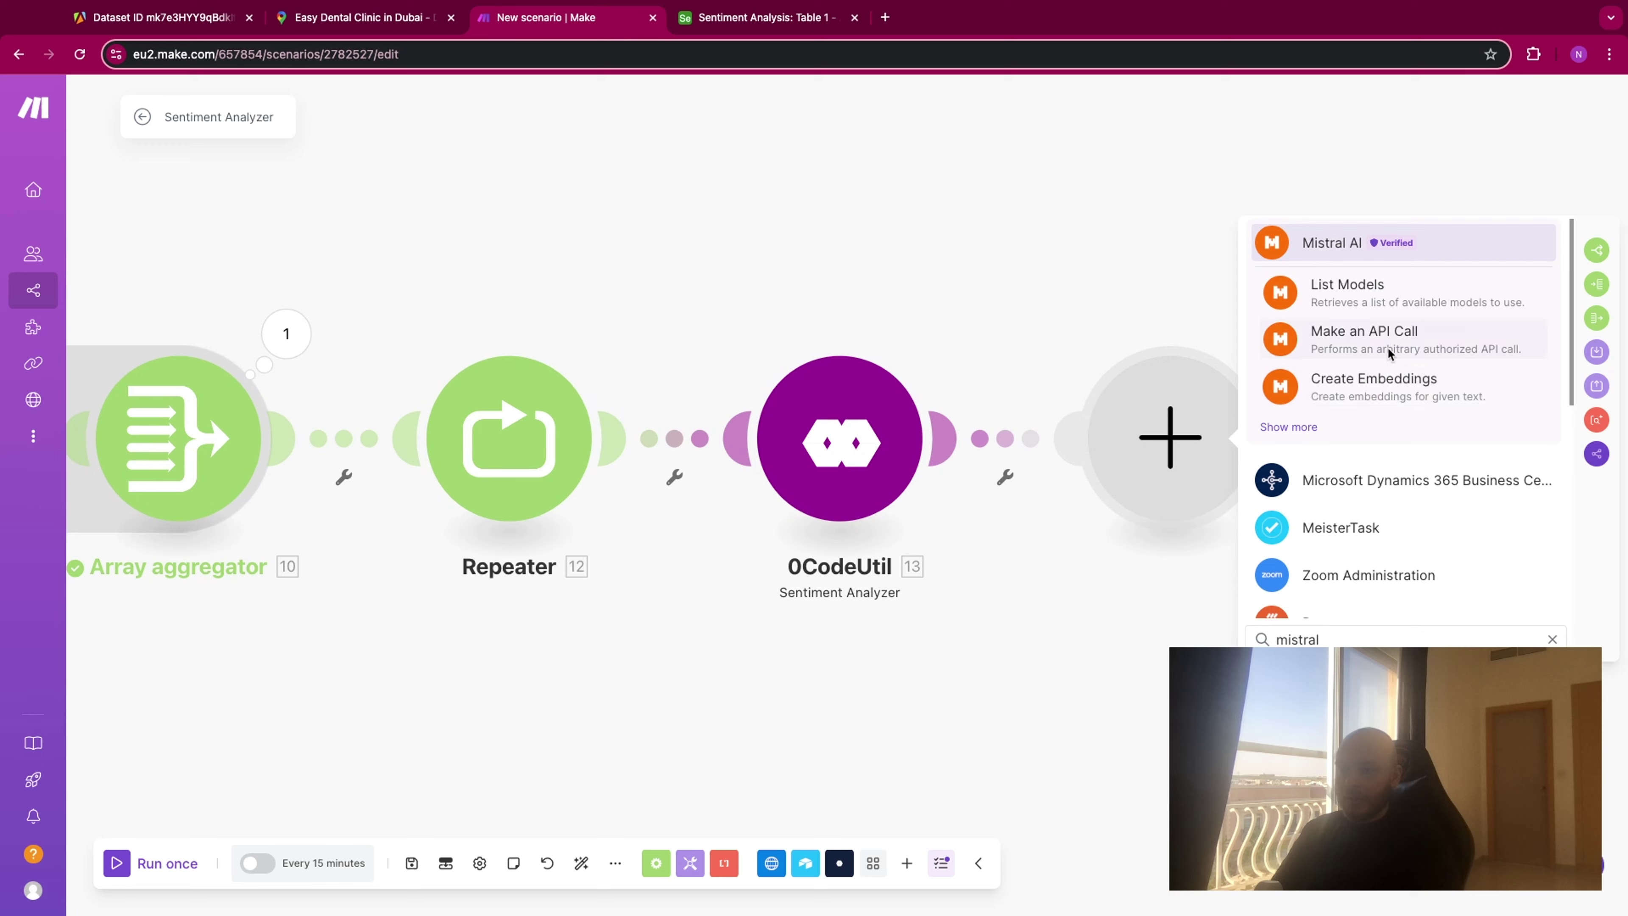
left_click(1391, 385)
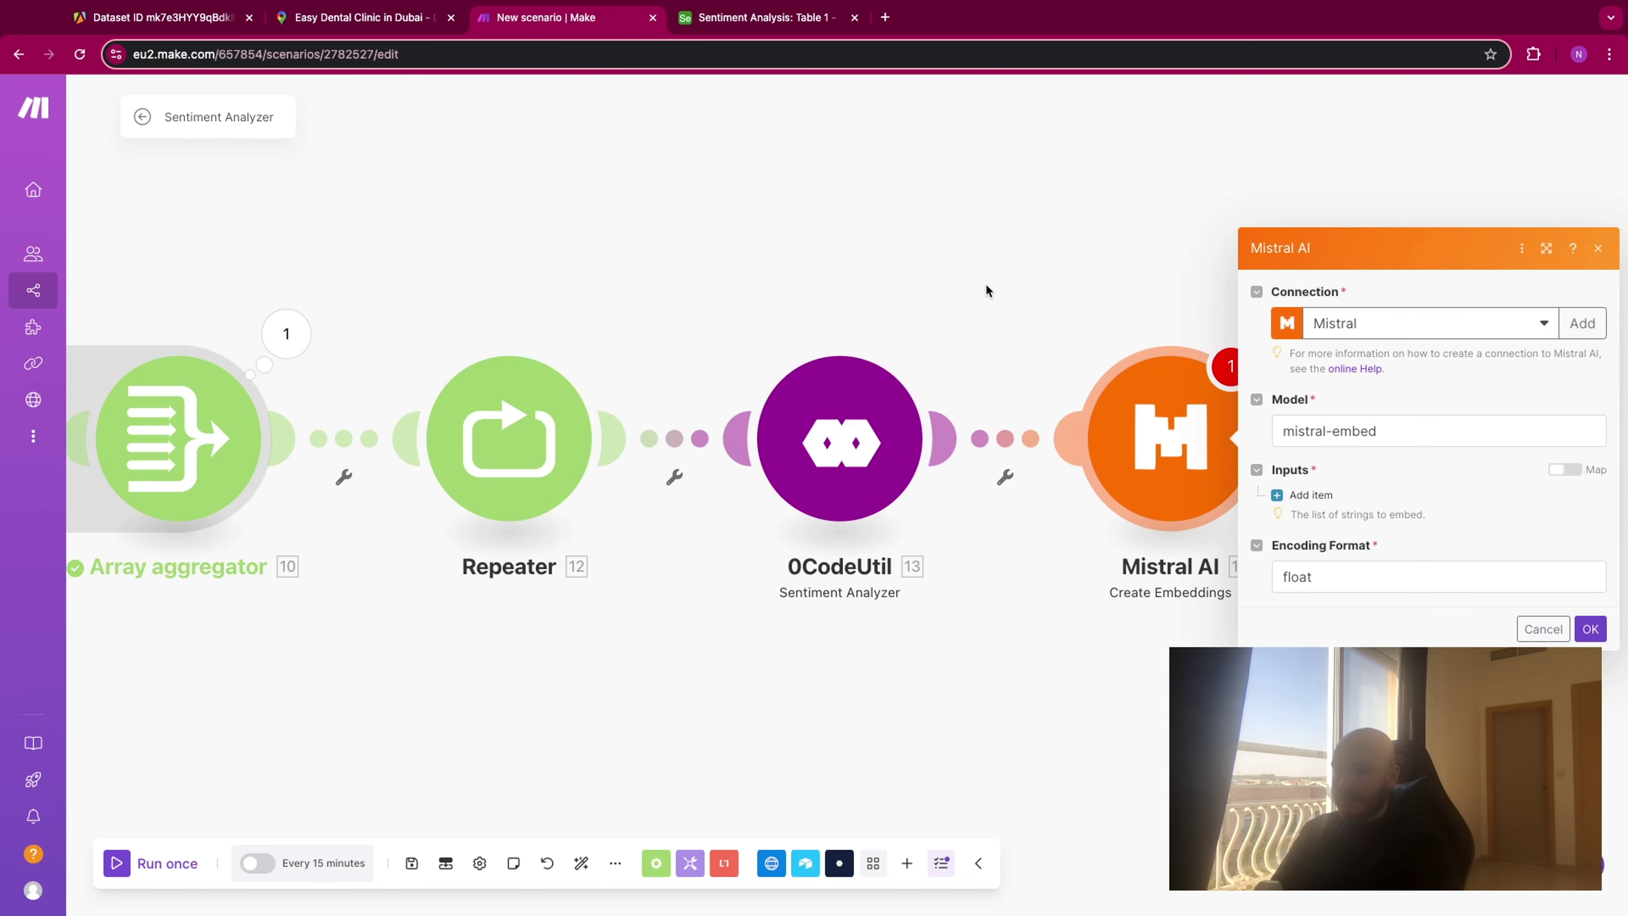
left_click(1388, 429)
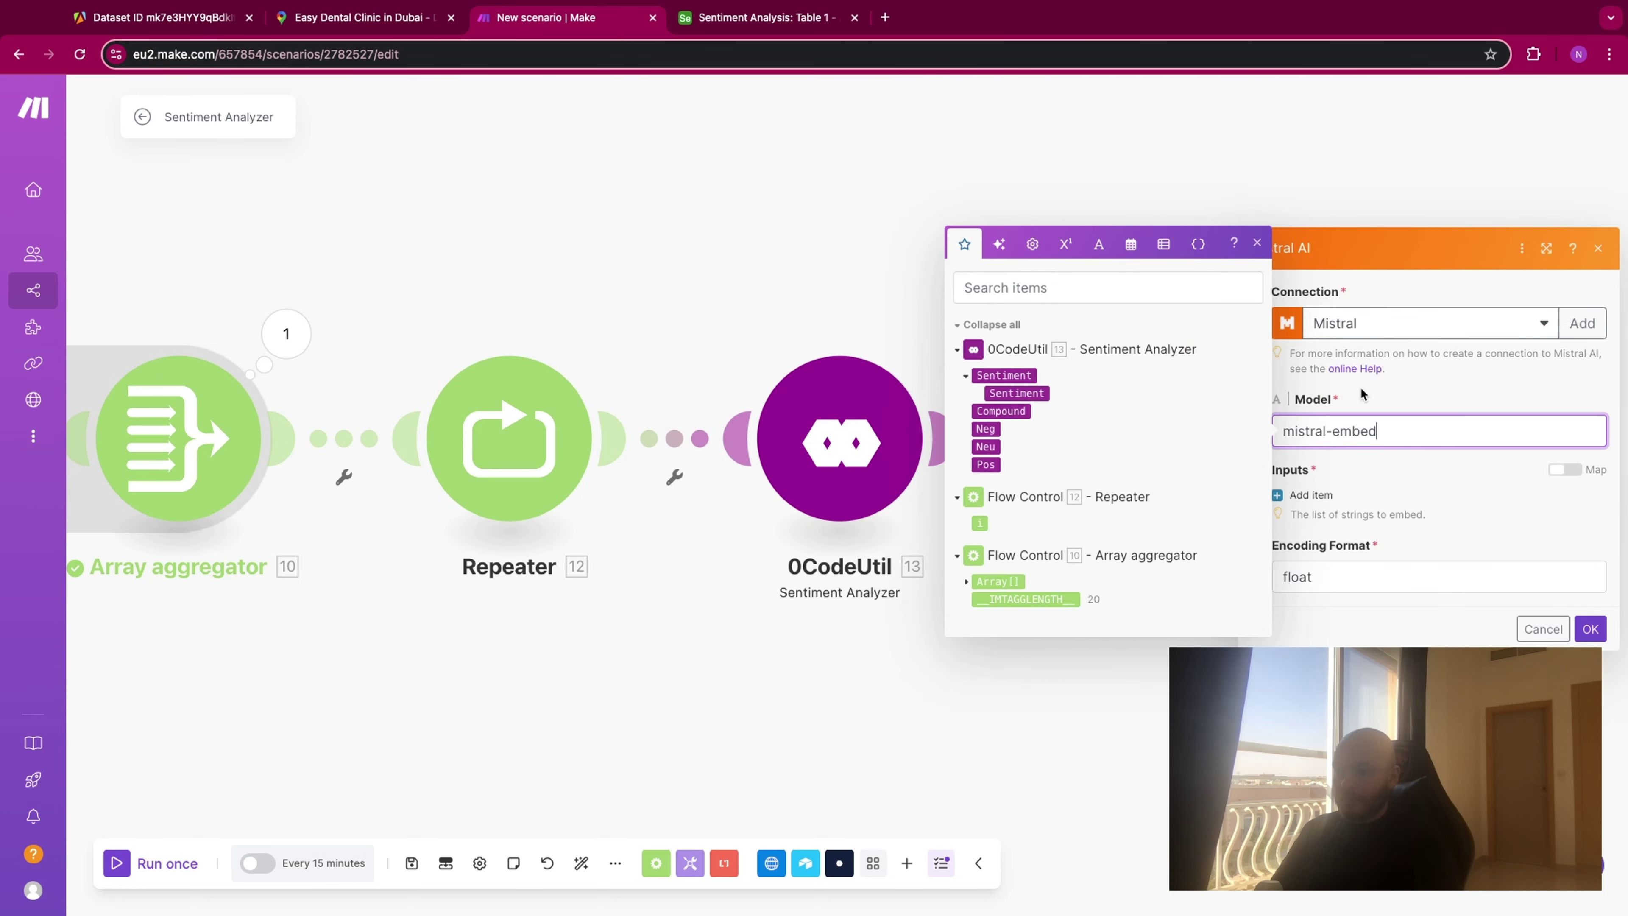
key("Escape")
left_click(1524, 428)
left_click(1595, 250)
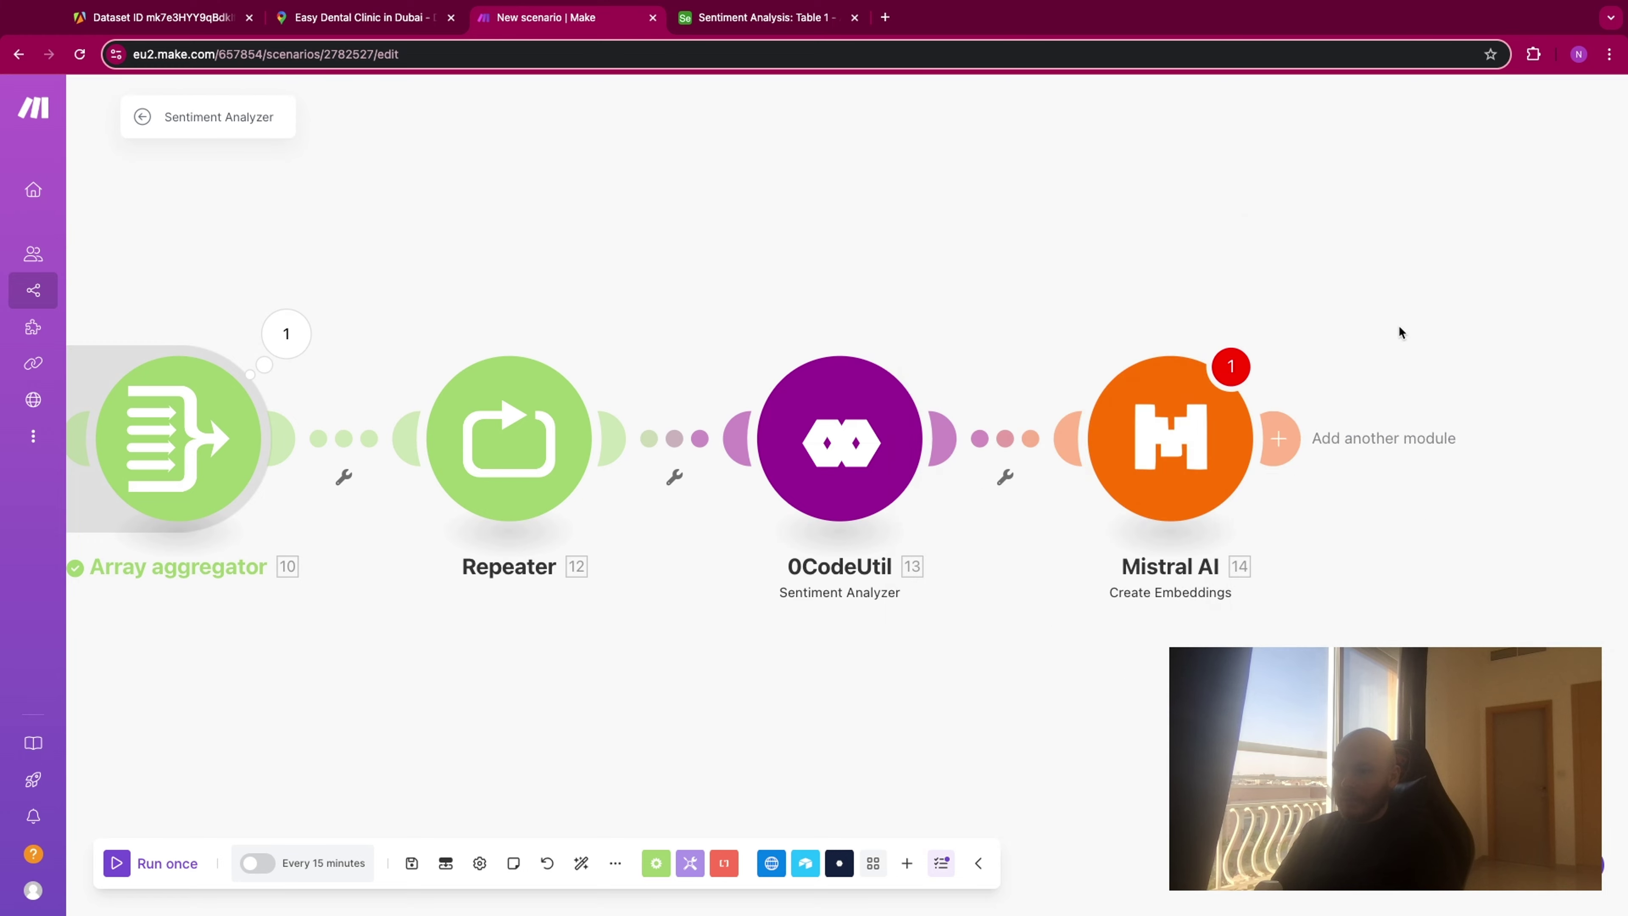
right_click(1213, 423)
left_click(1276, 629)
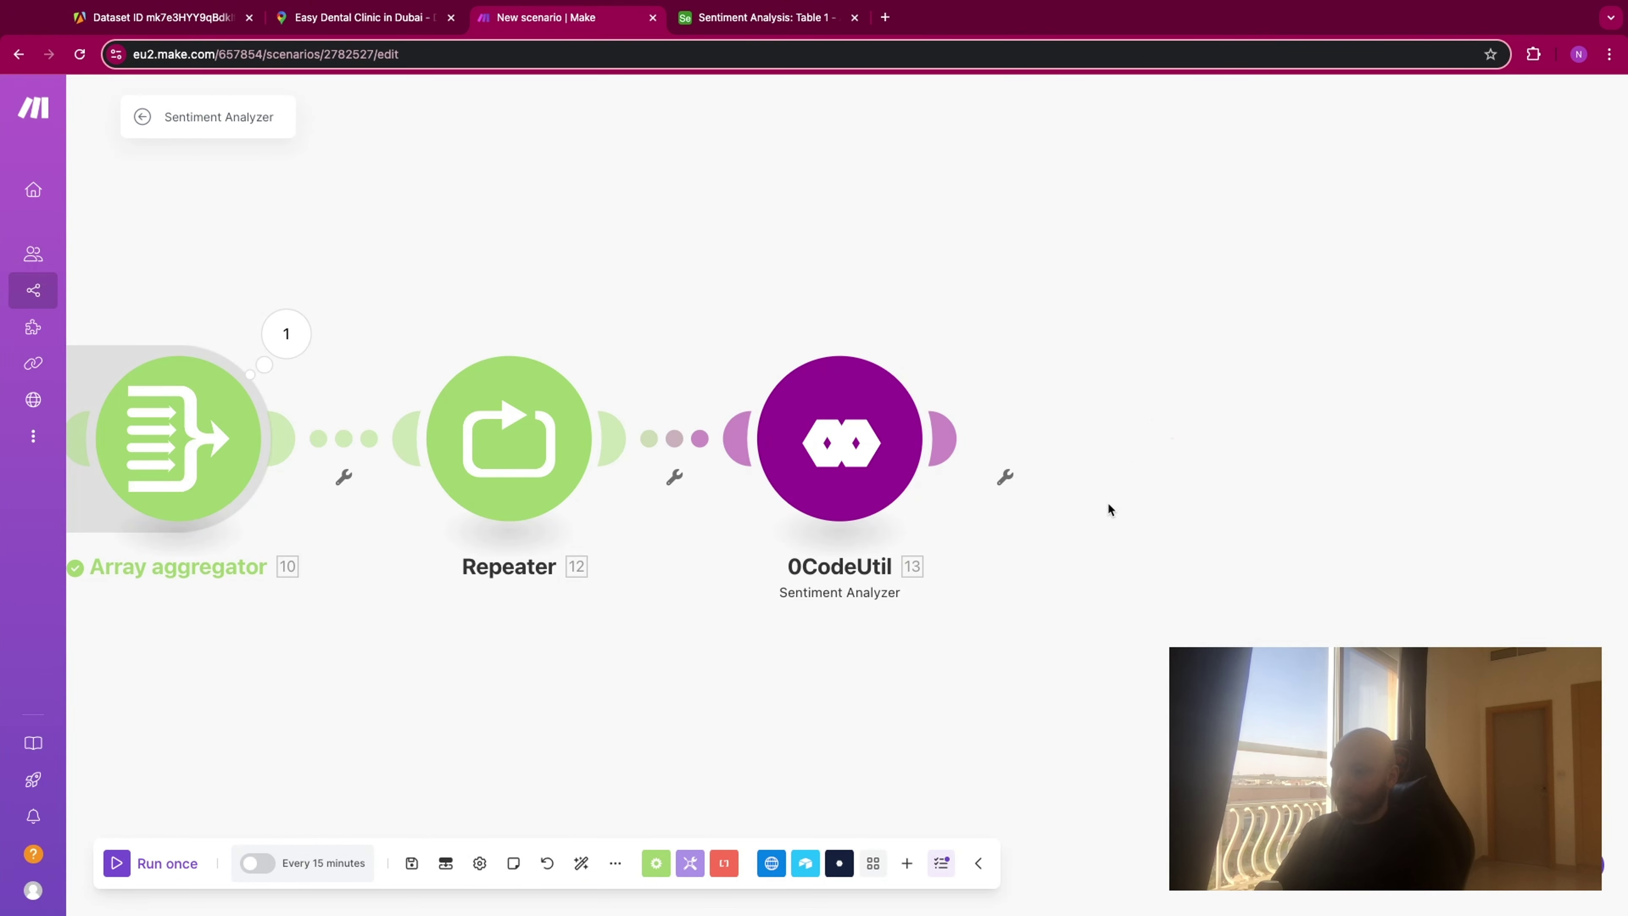
Add a Mistral AI Create a Chat Completion module after the Sentiment Analyzer.
left_click(1161, 443)
type("mistr")
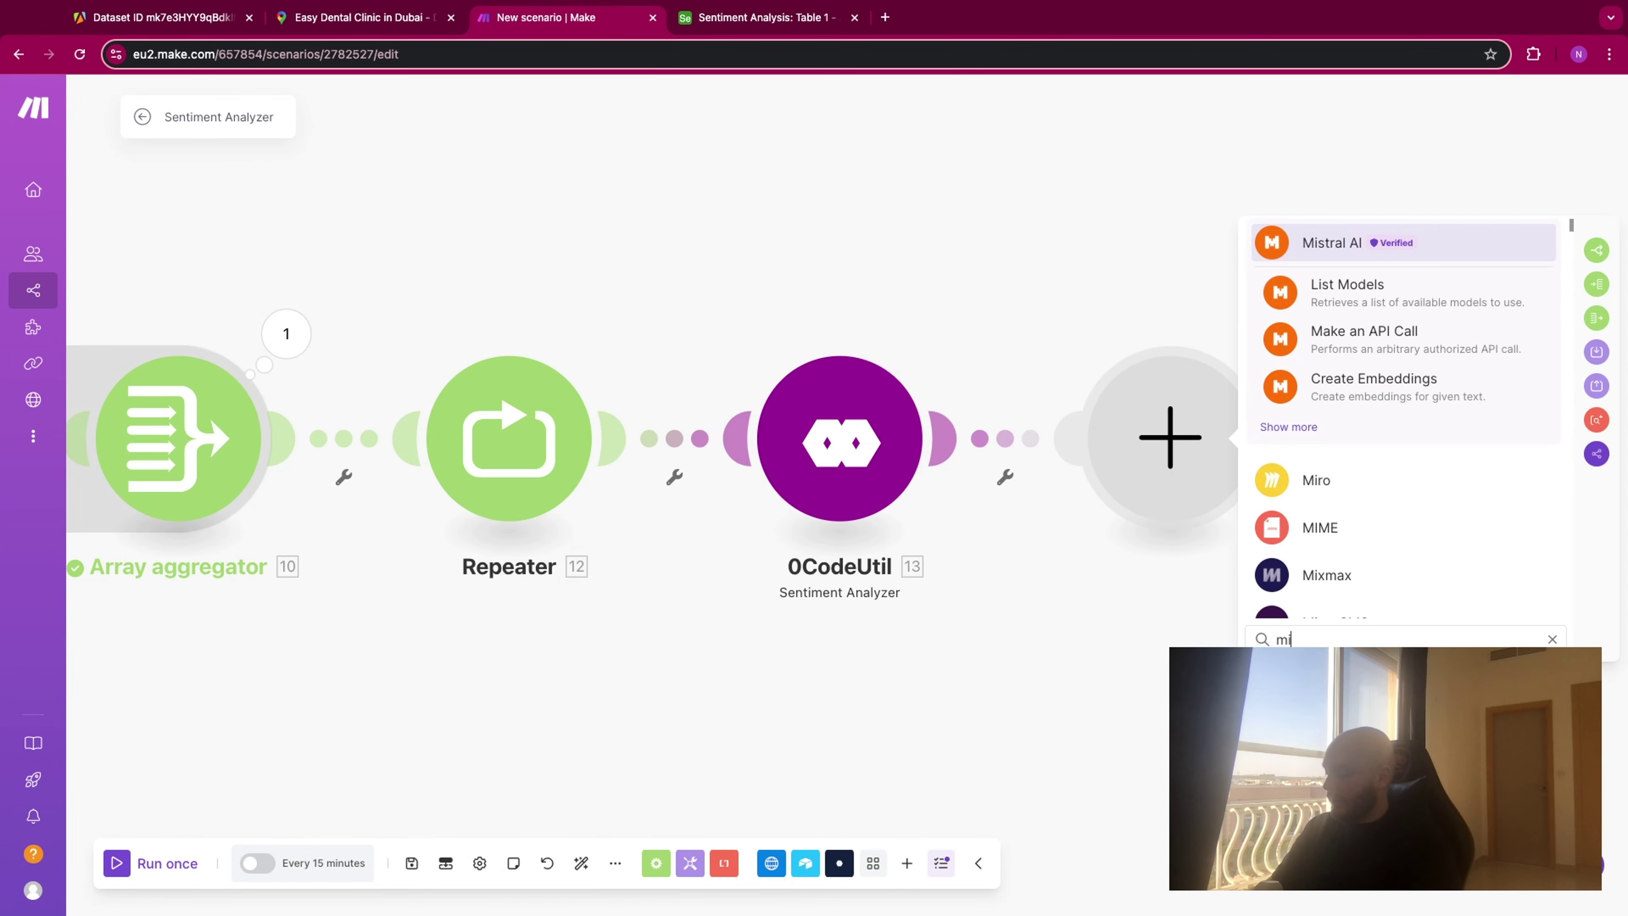
left_click(1300, 437)
left_click(1375, 391)
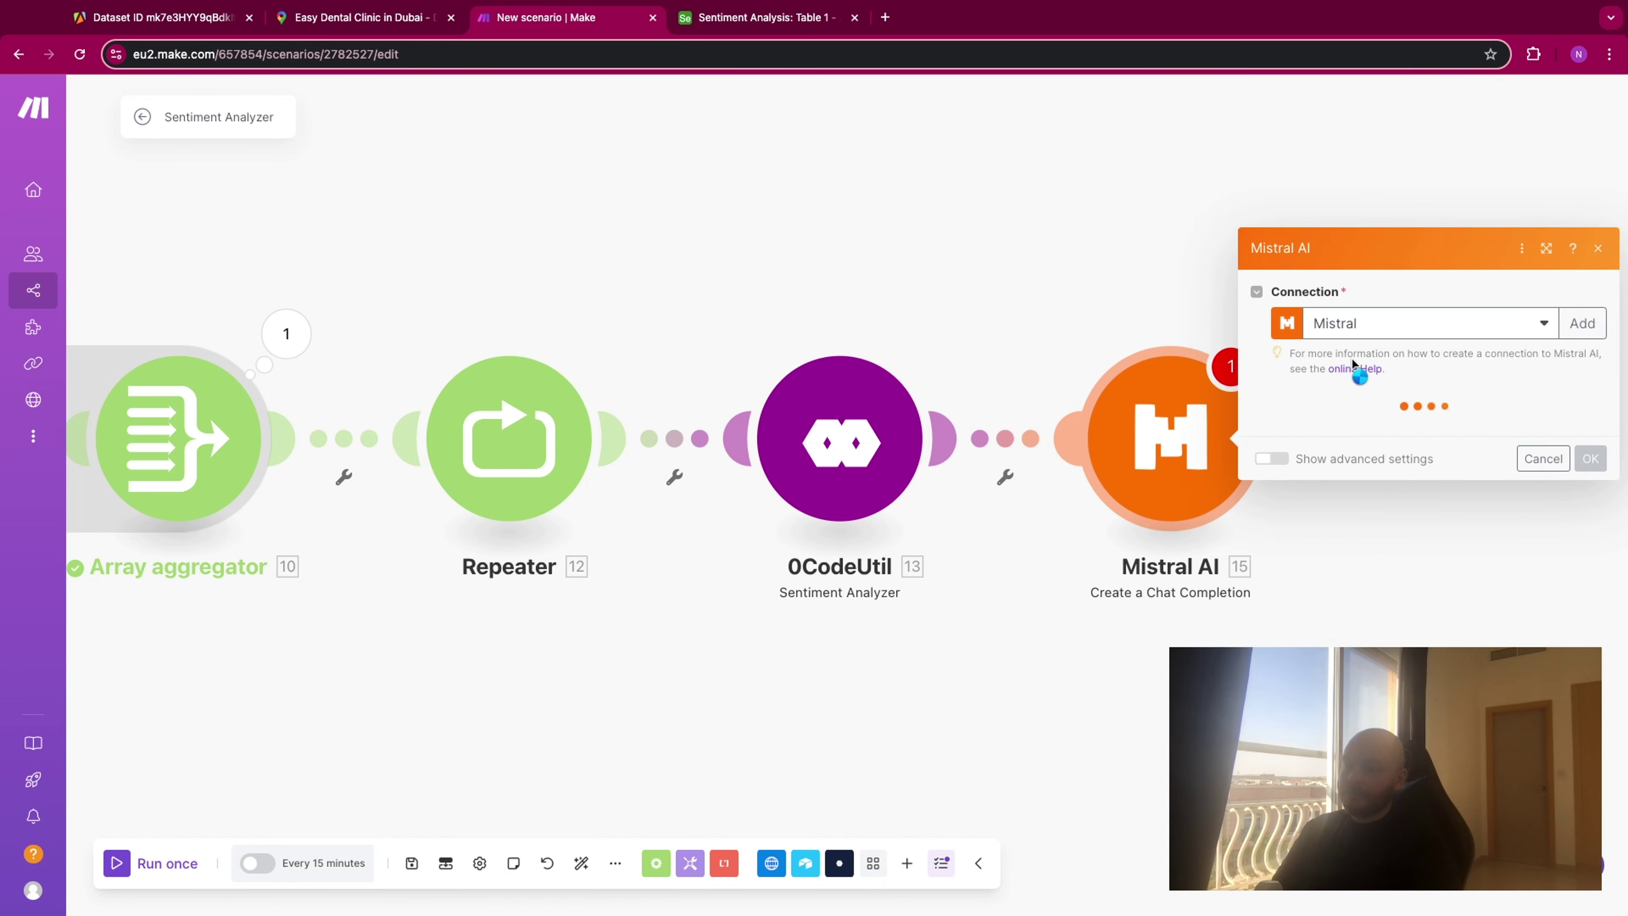
Choose mistral-large-latest as the Mistral AI module's model.
left_click(1365, 430)
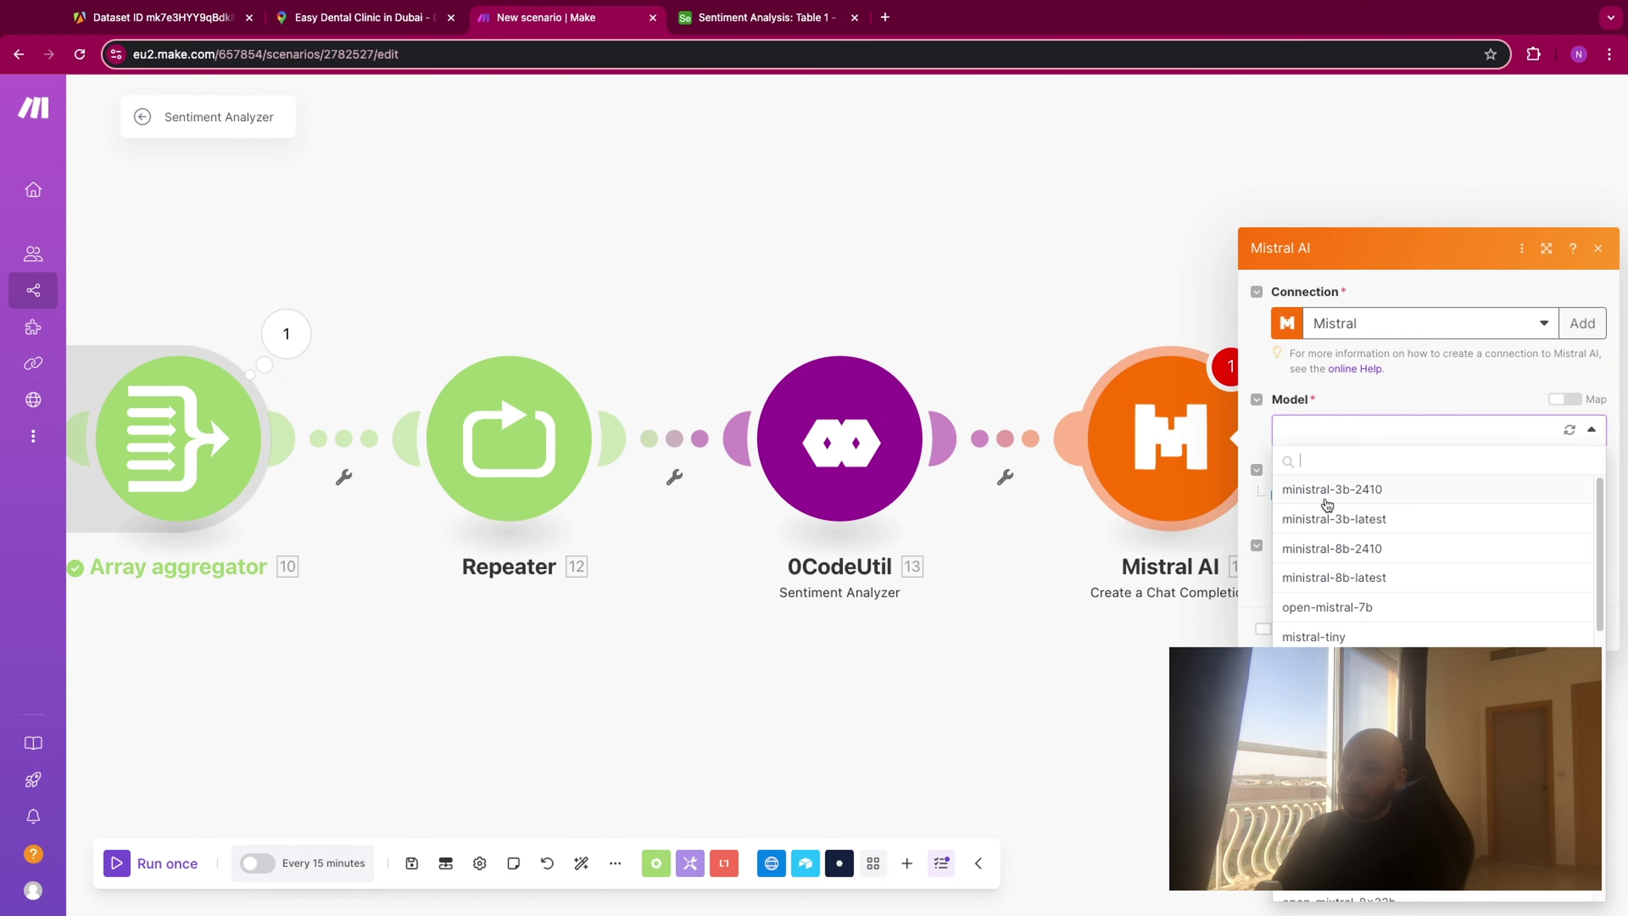
scroll(1397, 641, "down", 5)
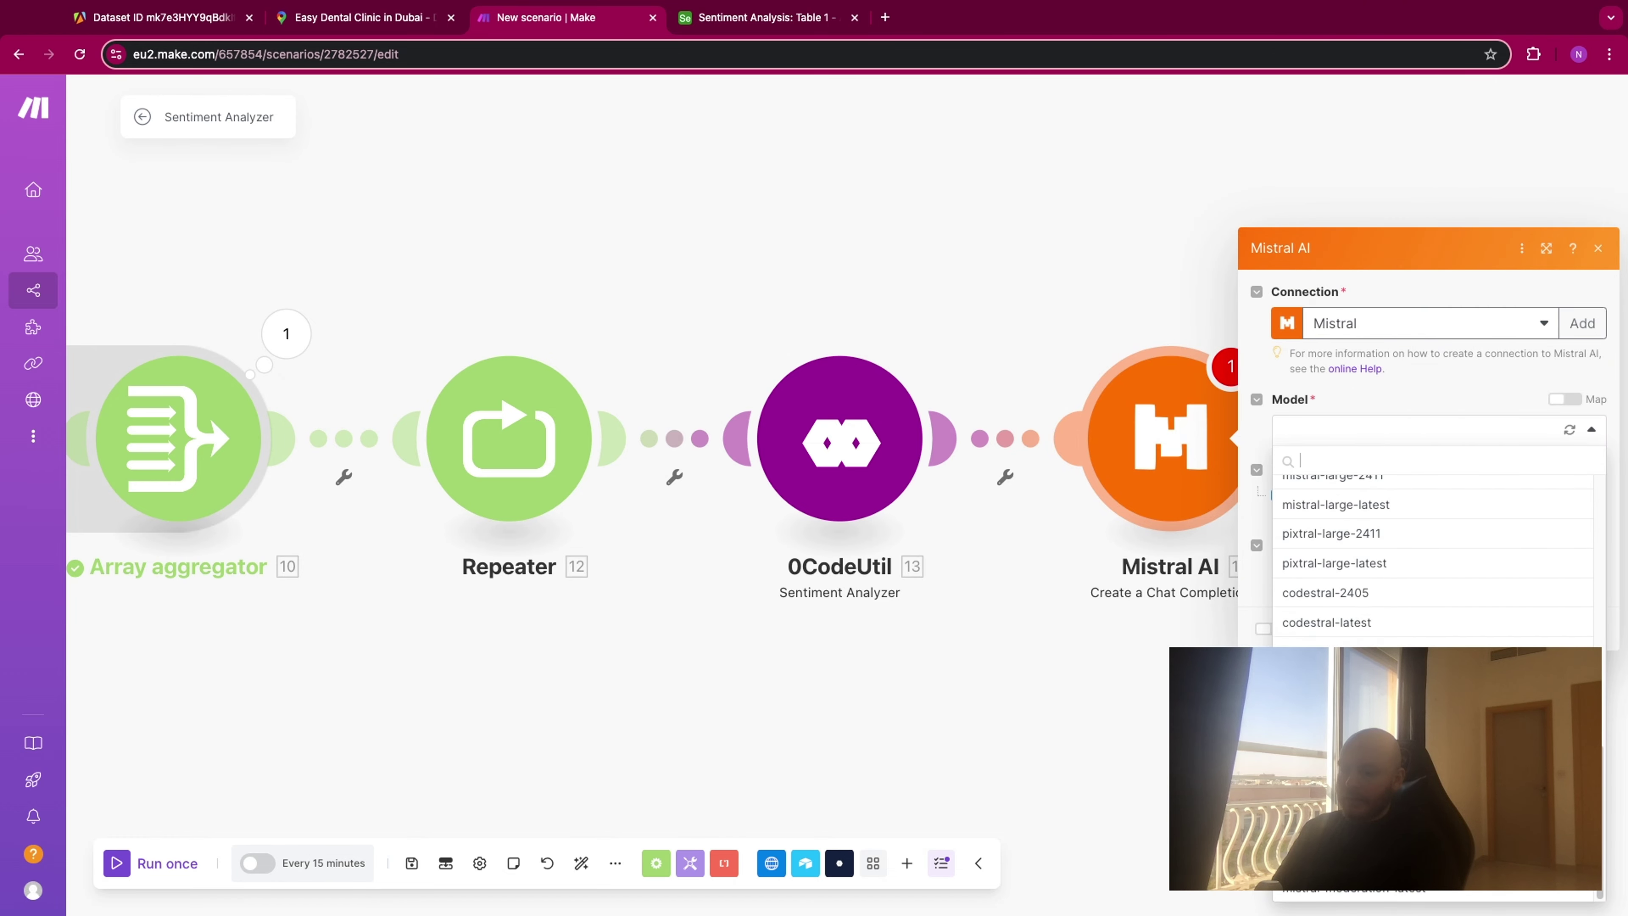
scroll(1392, 600, "up", 2)
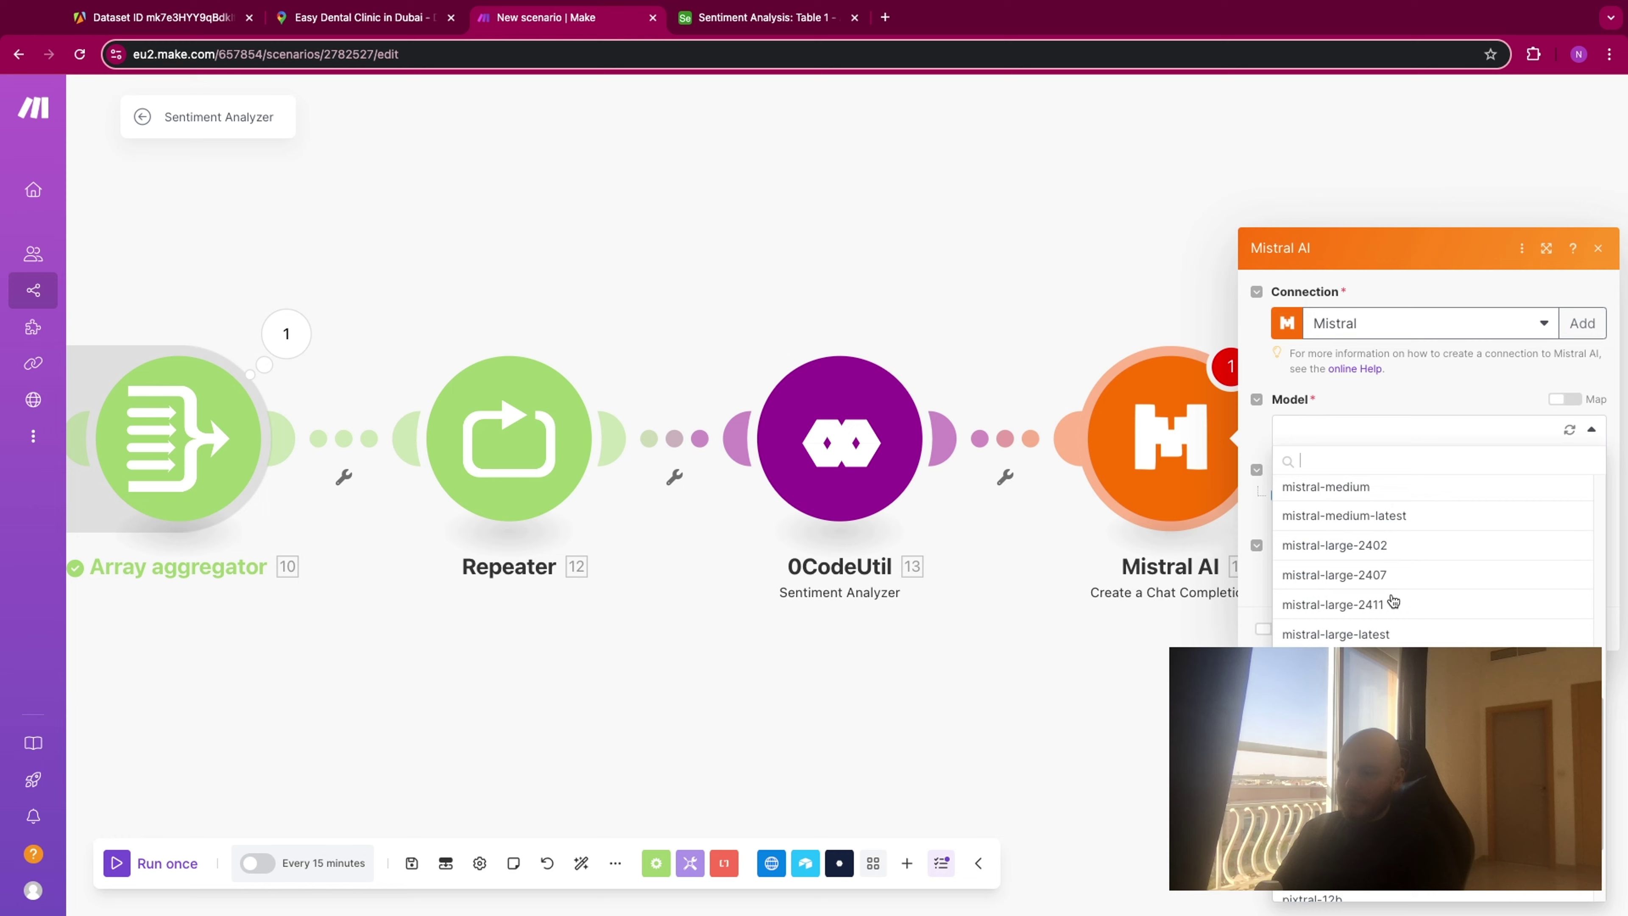
left_click(1378, 634)
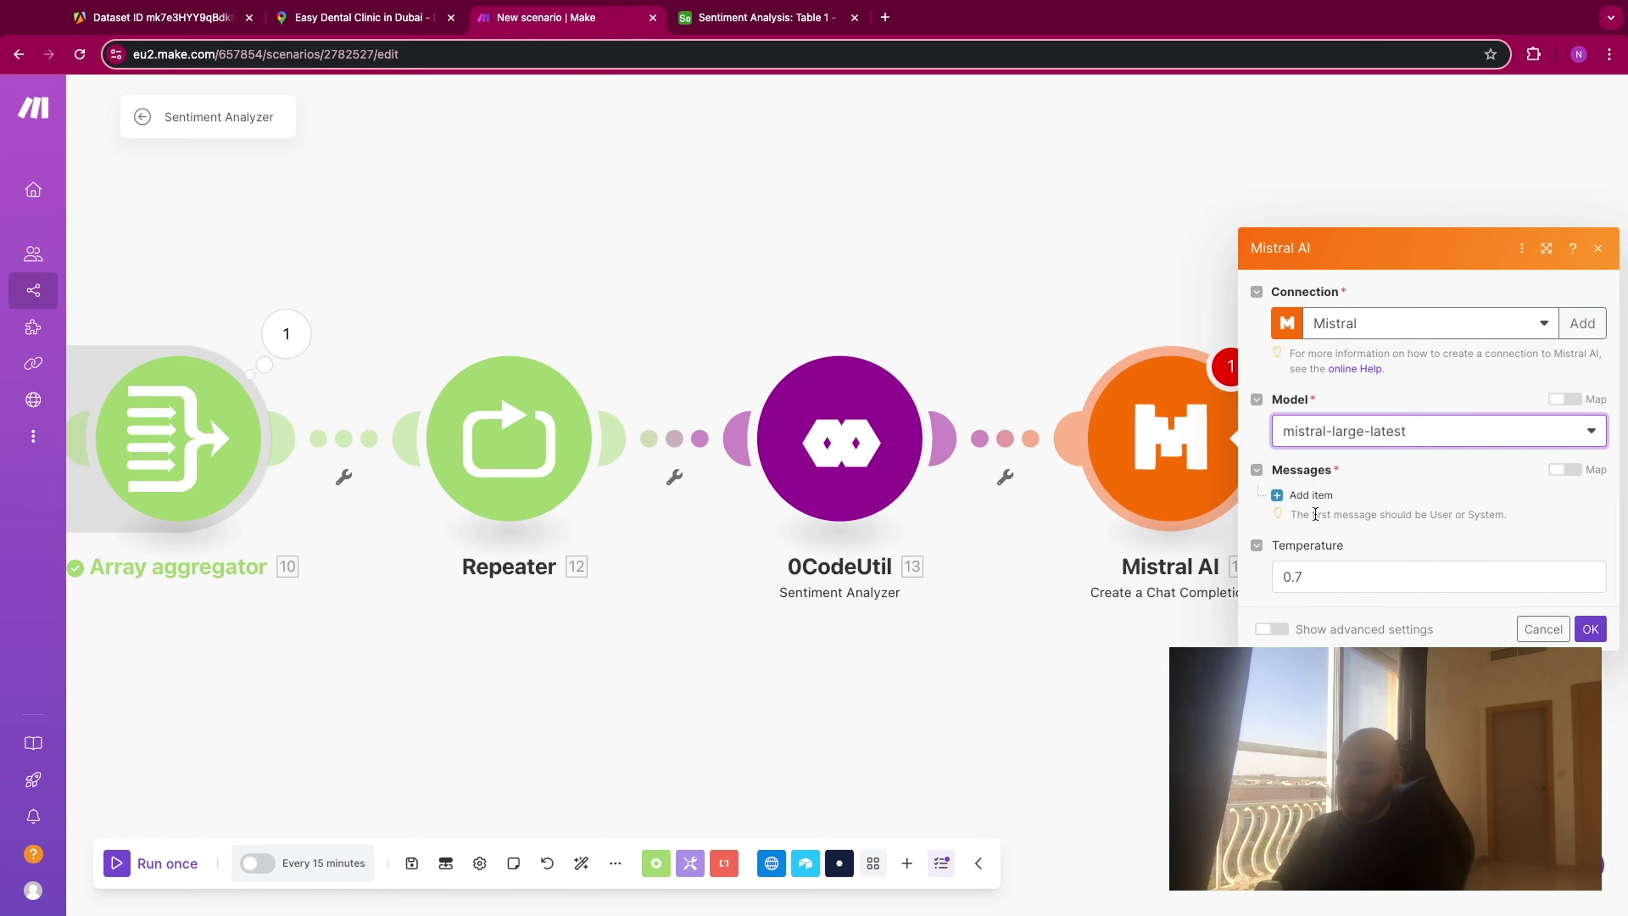
Add a User message and paste the copied Review Management Assistant prompt, which requests a draft answer of maximum 50 words, as its content.
left_click(1311, 494)
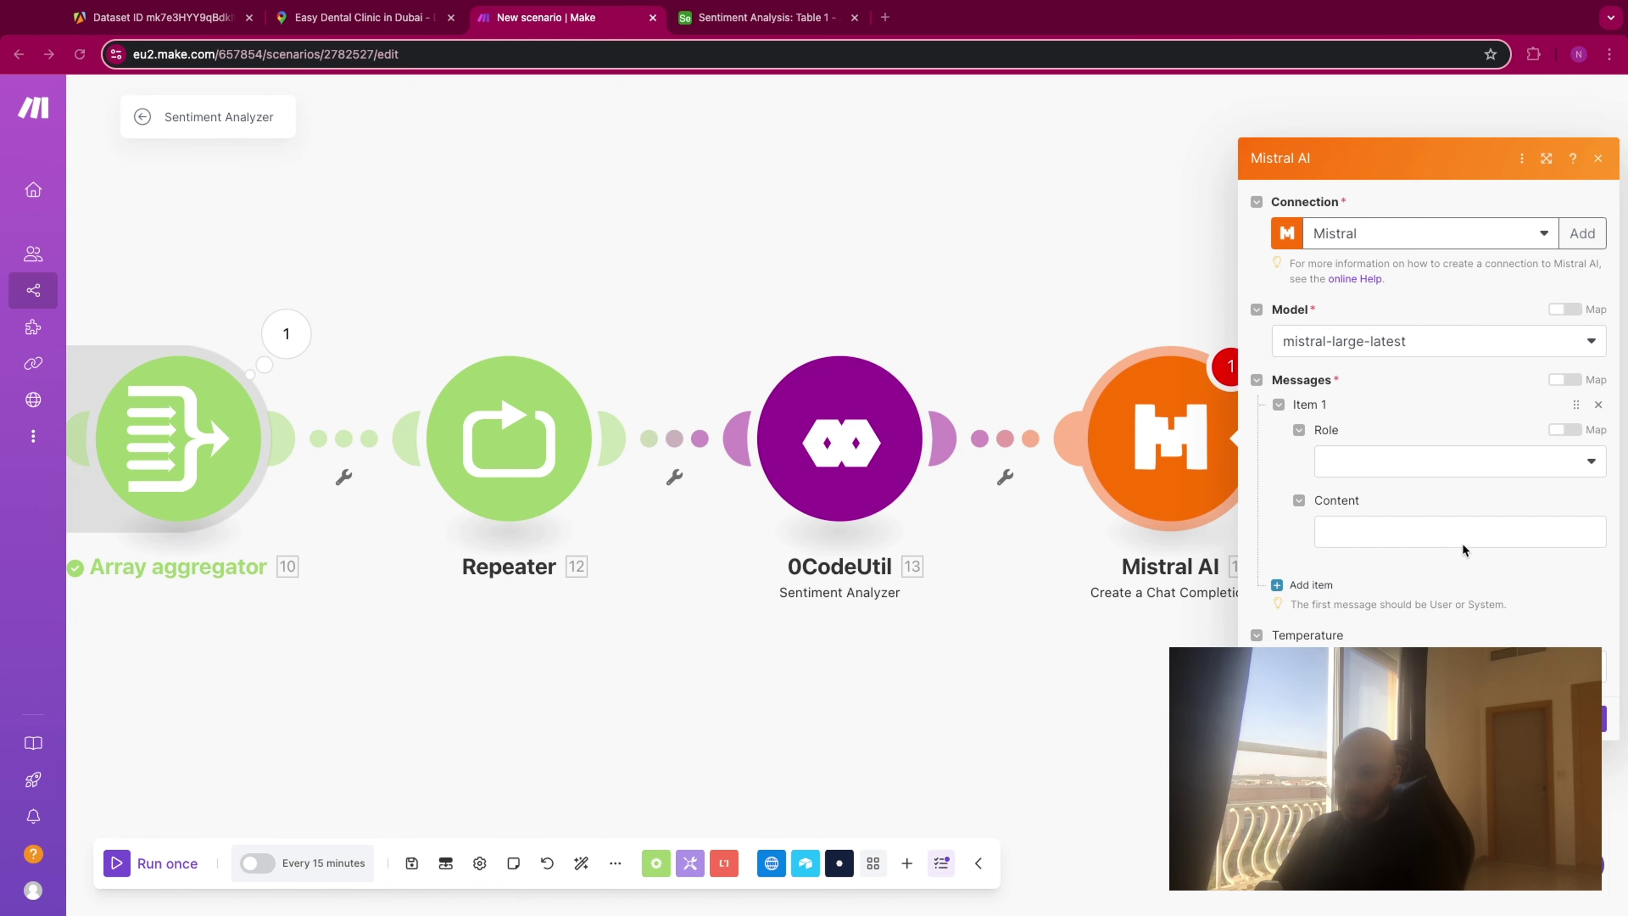
left_click(1370, 465)
left_click(1371, 523)
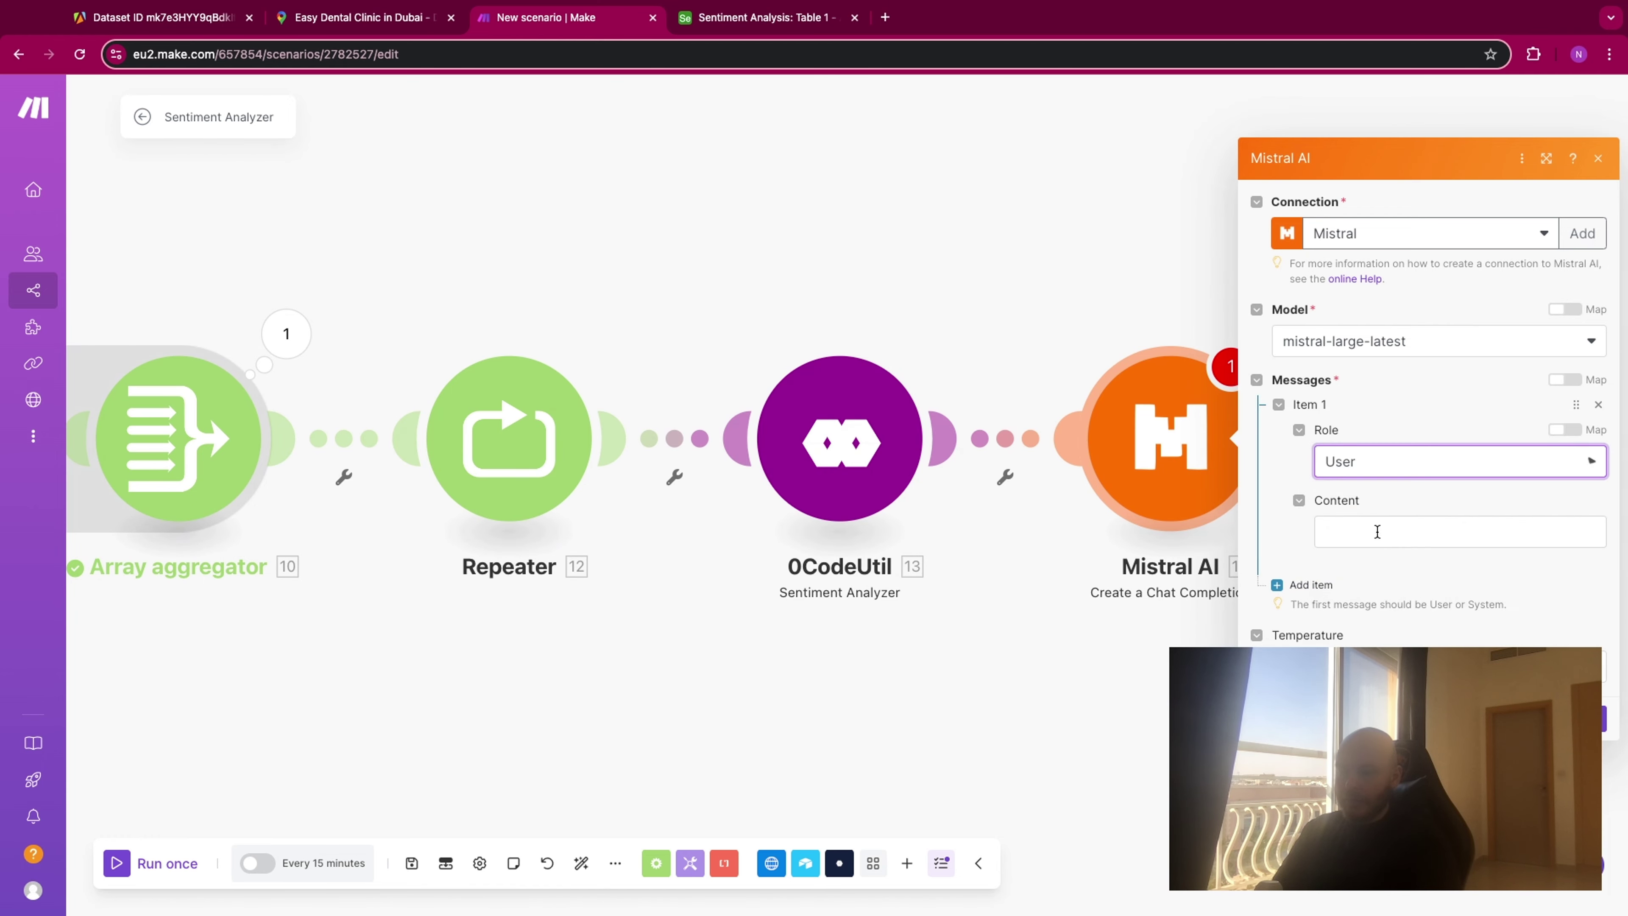
left_click(1380, 542)
key("ctrl+v")
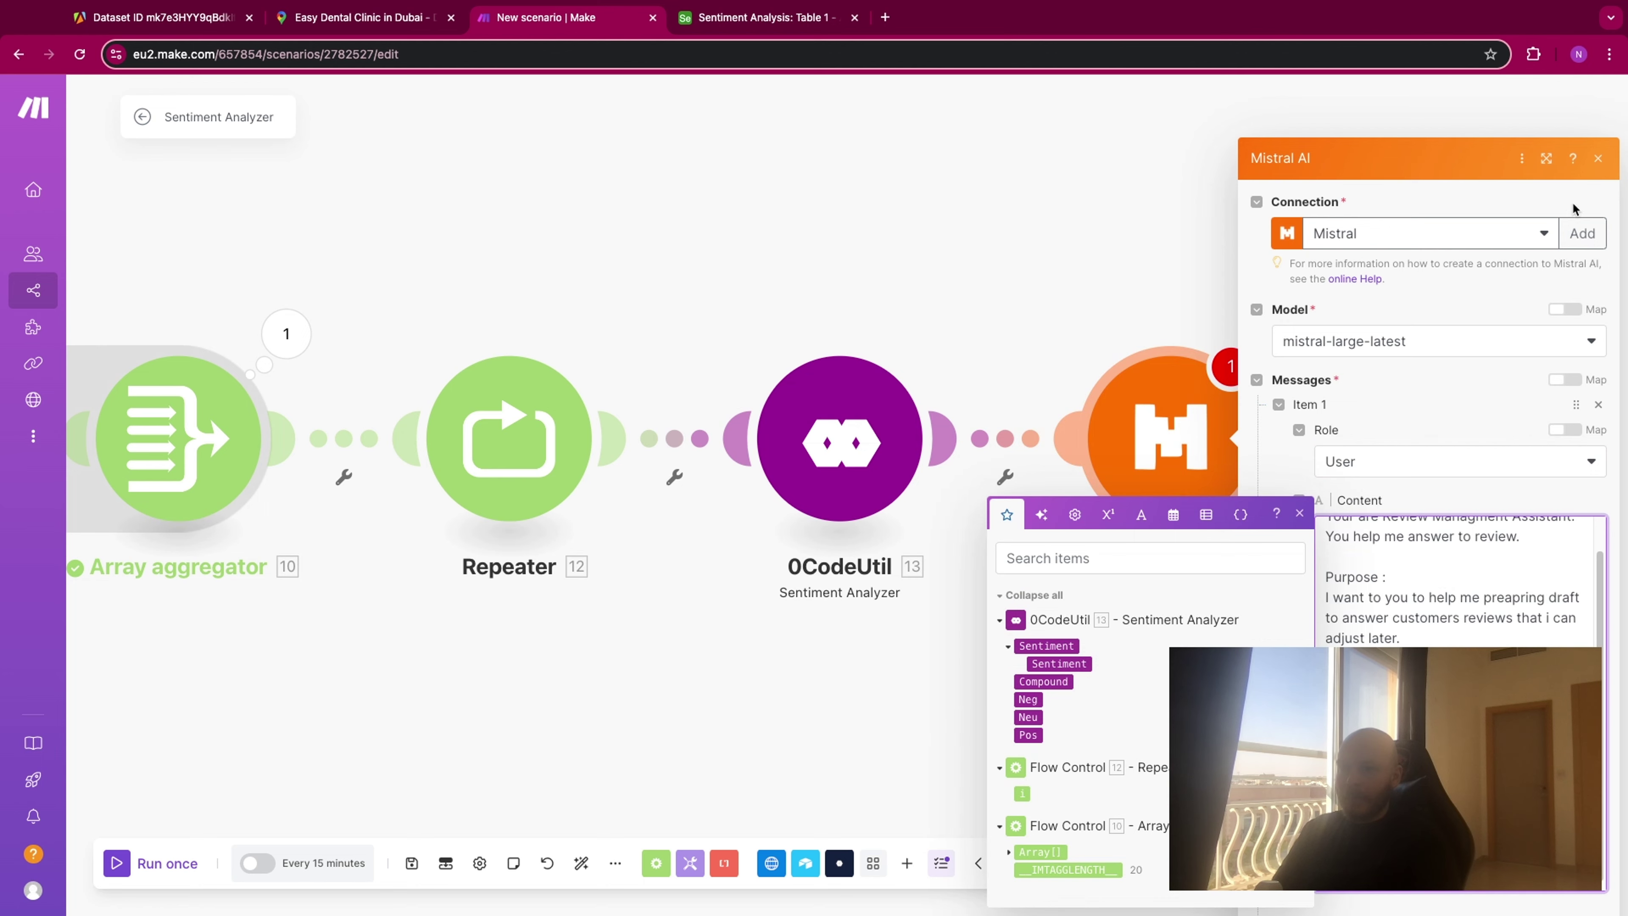
left_click(1545, 158)
scroll(745, 503, "down", 1)
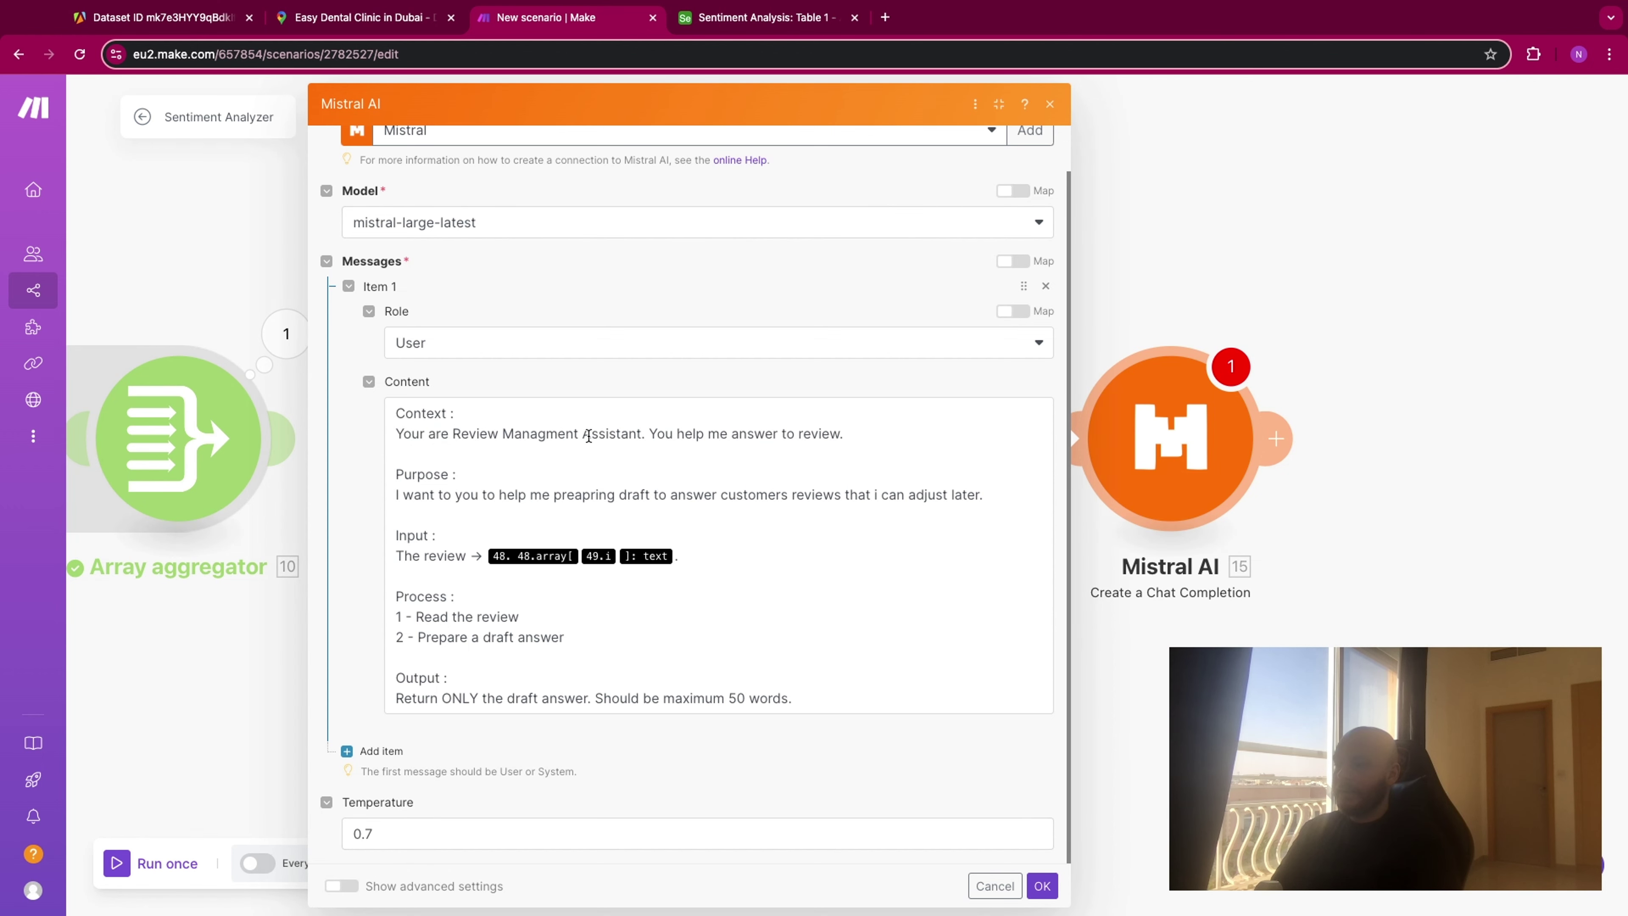
Correct the prompt wording to "You help me answer to reviews." and "I want you to help me".
left_click(847, 435)
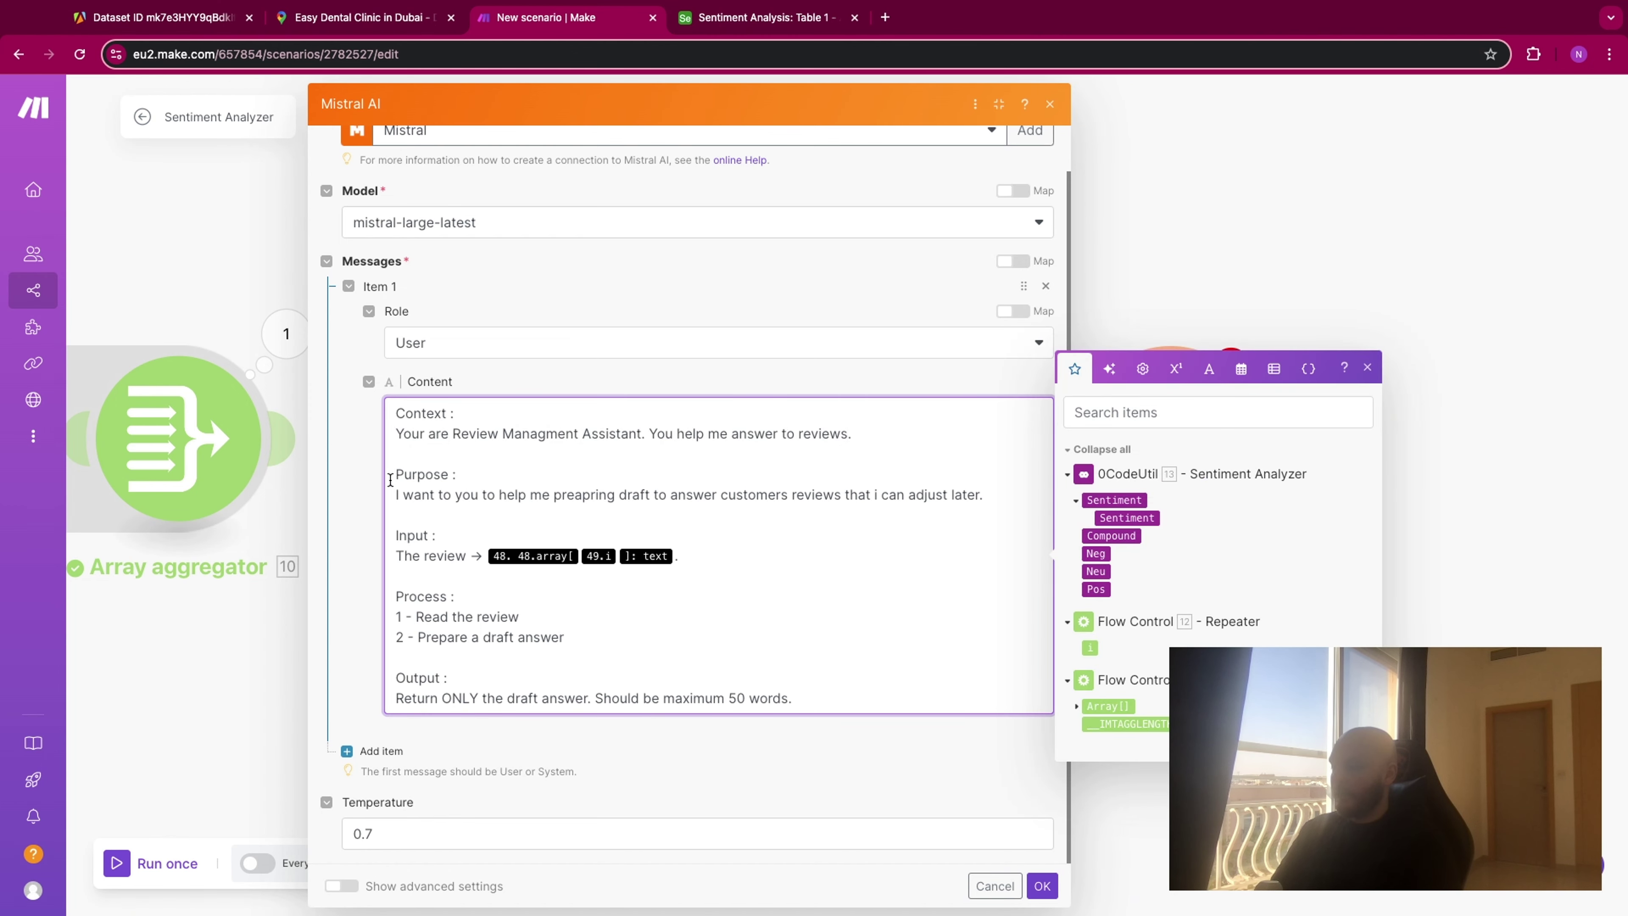
left_click(457, 498)
key("BackSpace")
key("BackSpace")
key("BackSpace")
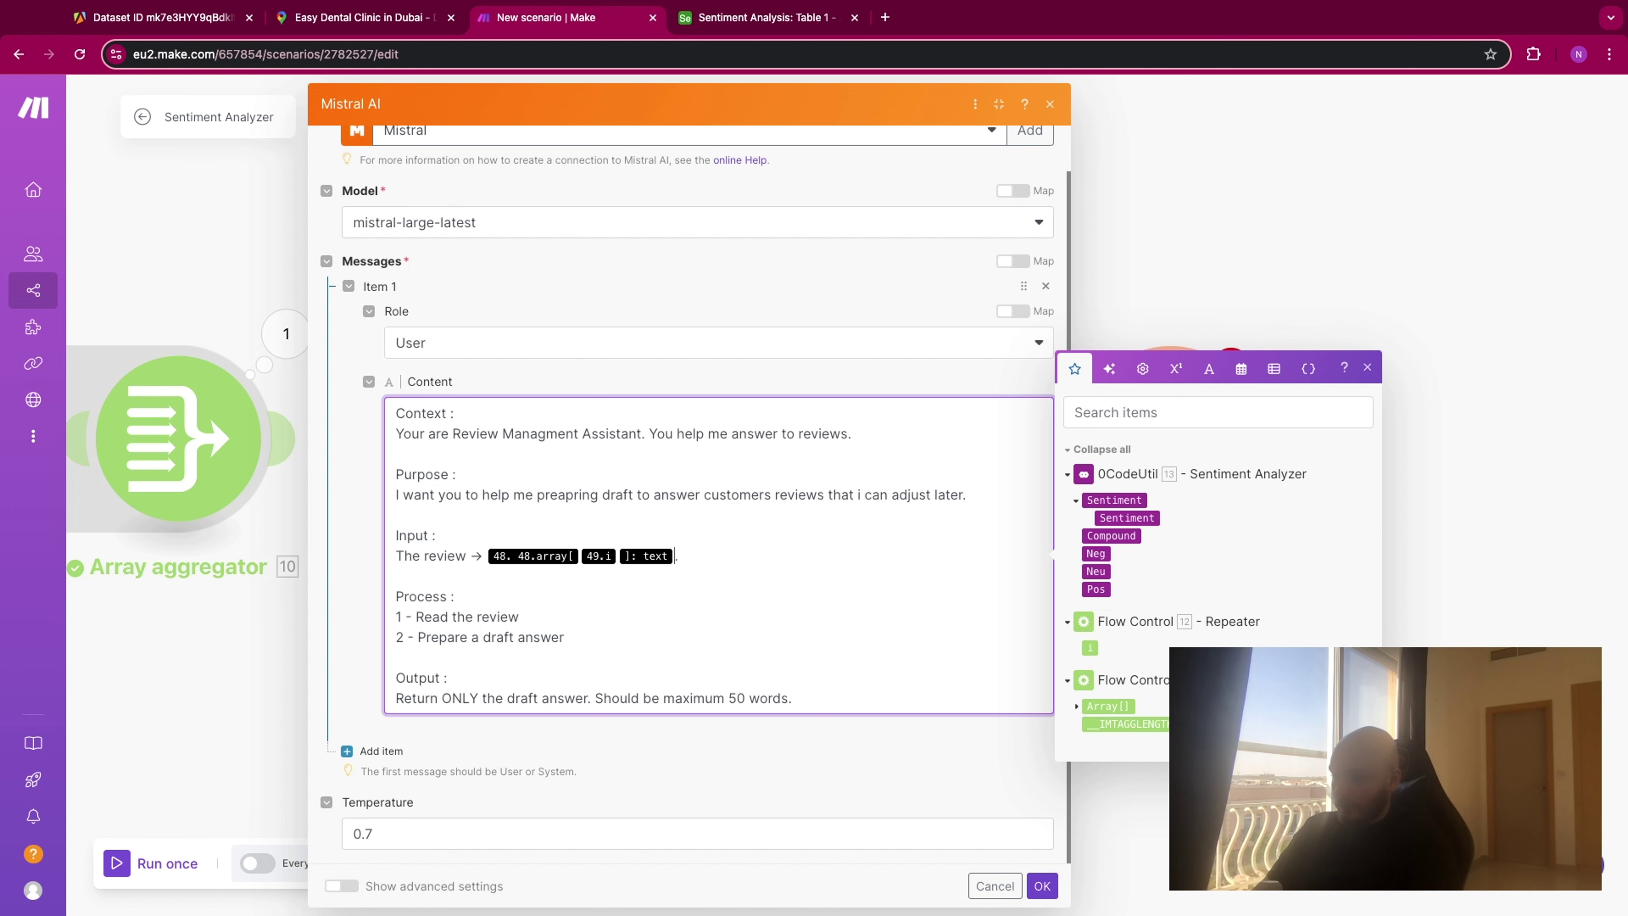
Replace the prompt's outdated review variables with the aggregator array's text field, indexed by the Repeater's i value, and save the module.
key("BackSpace")
key("BackSpace")
key("BackSpace")
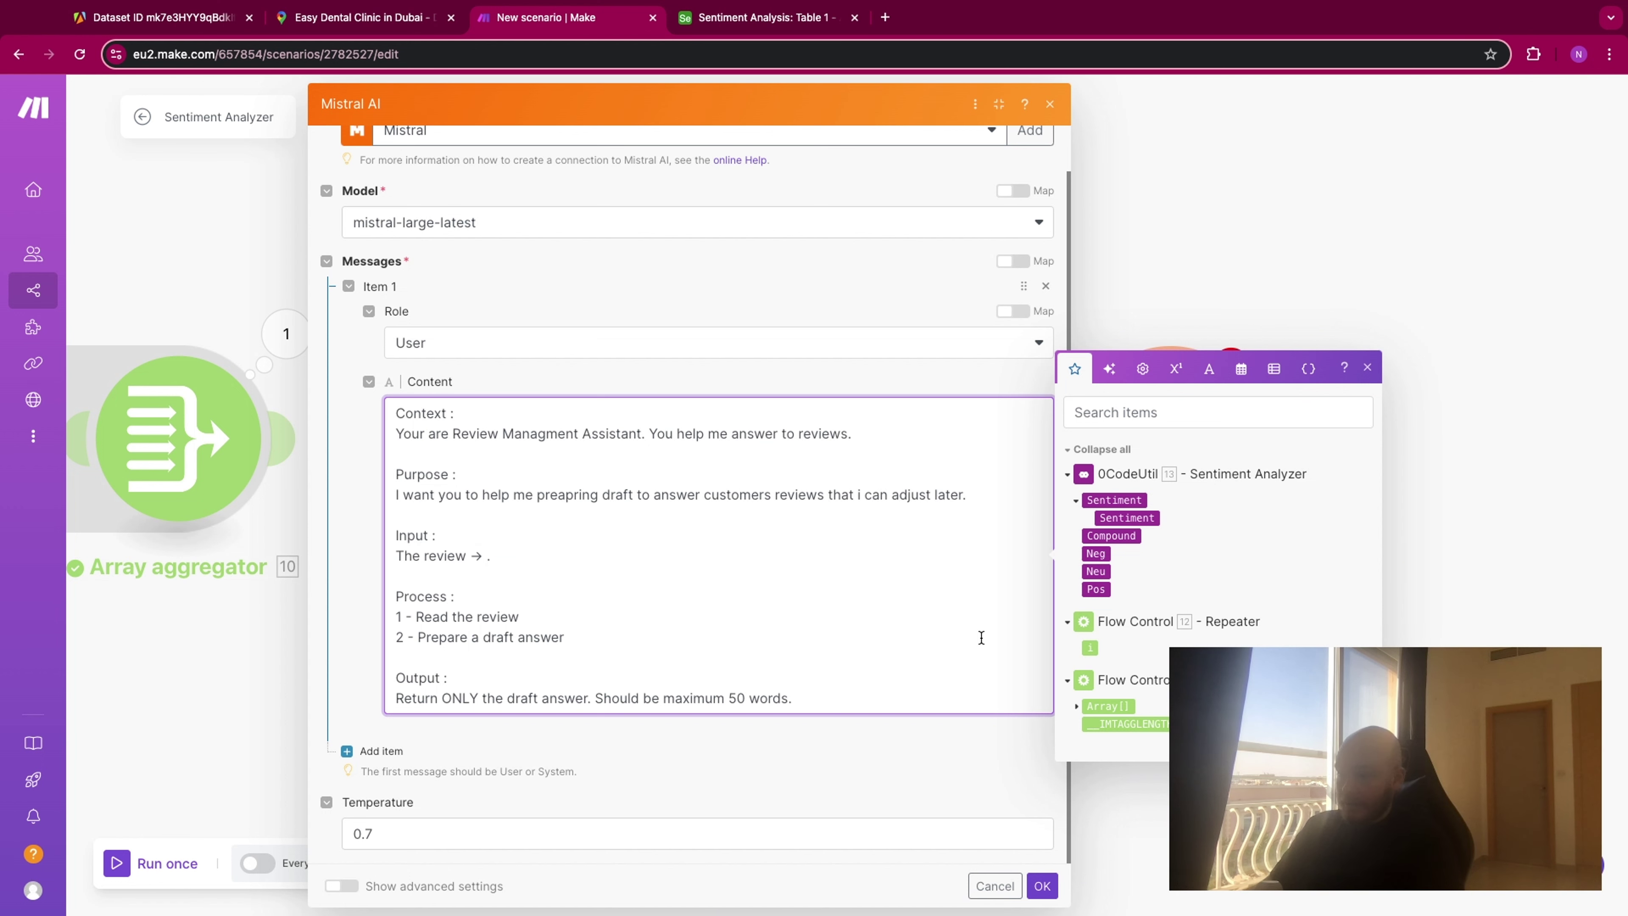
left_click(1078, 706)
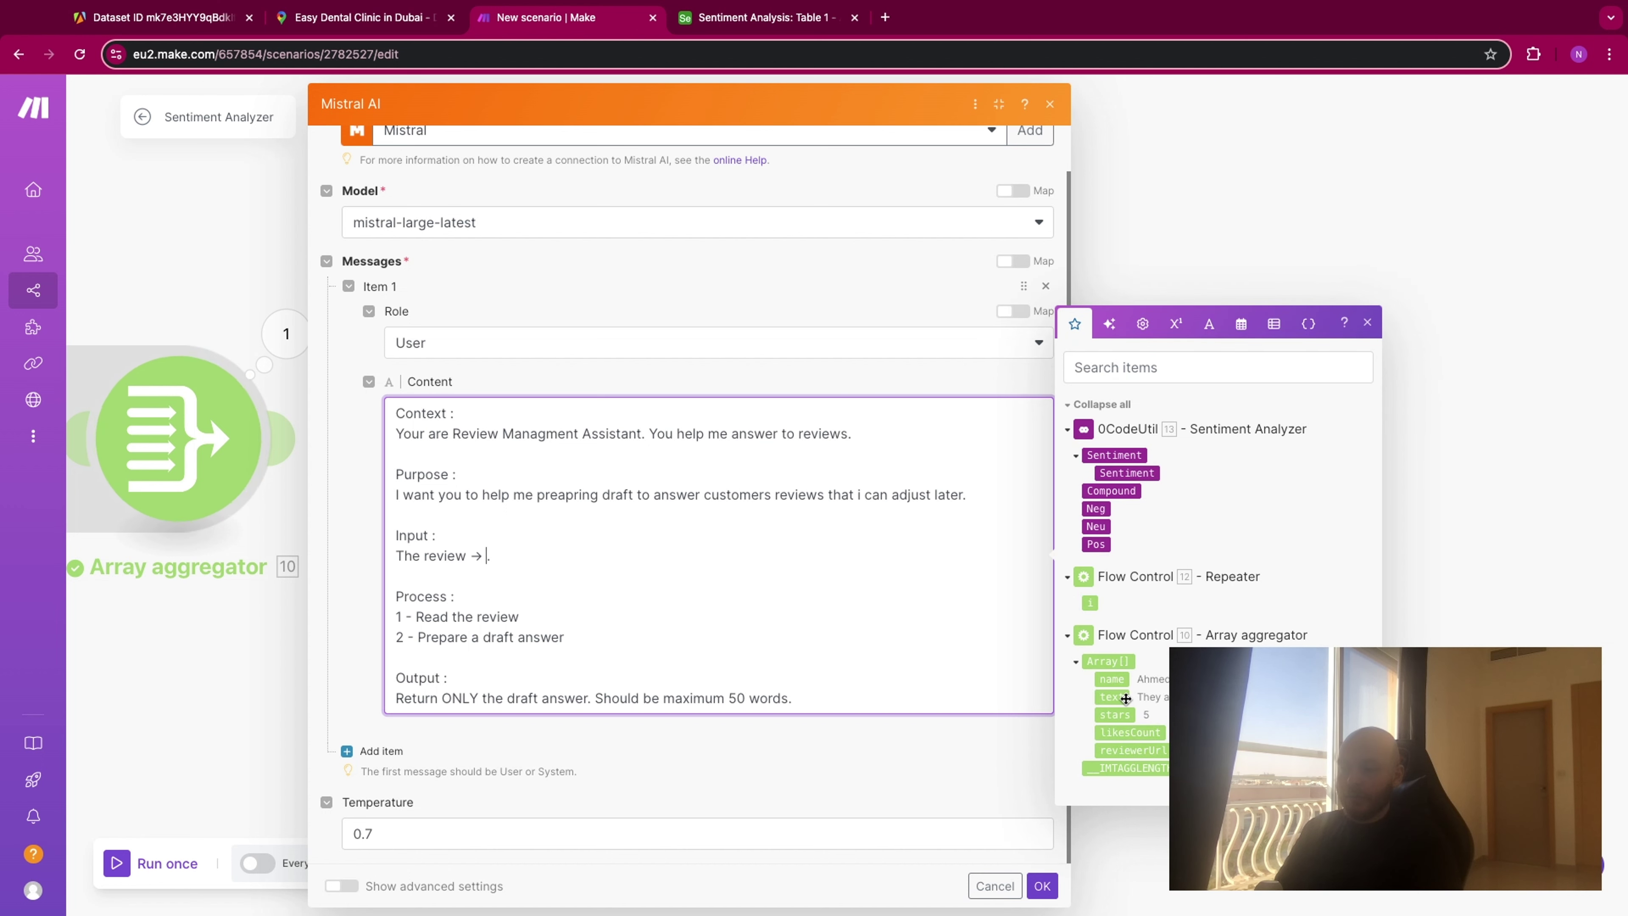
left_click(1113, 696)
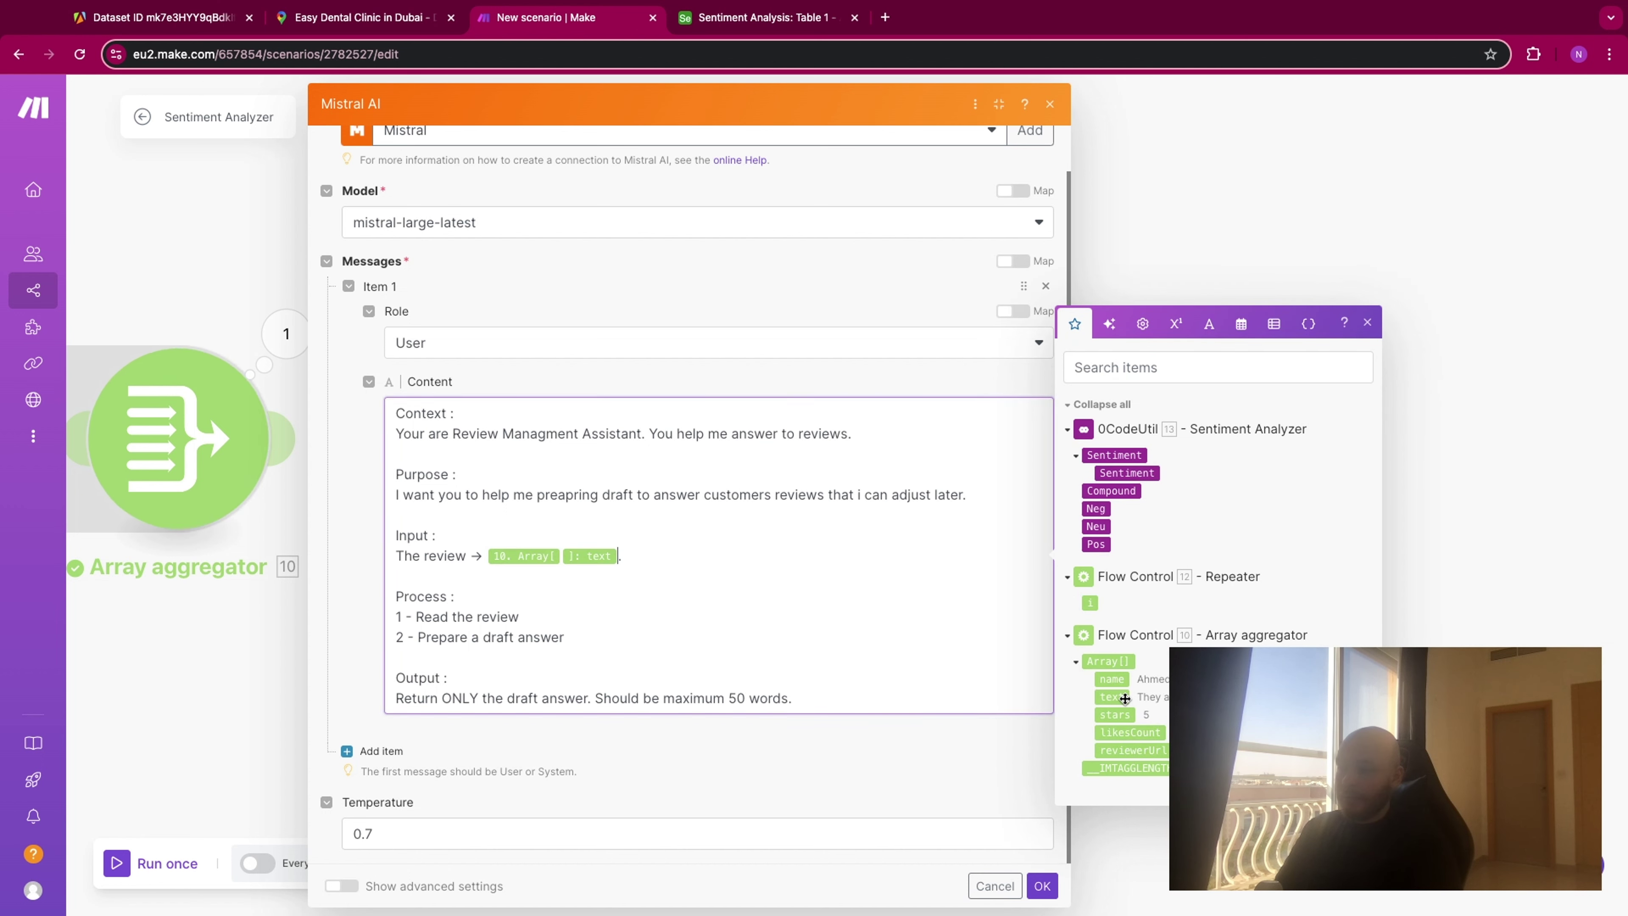
left_click(560, 555)
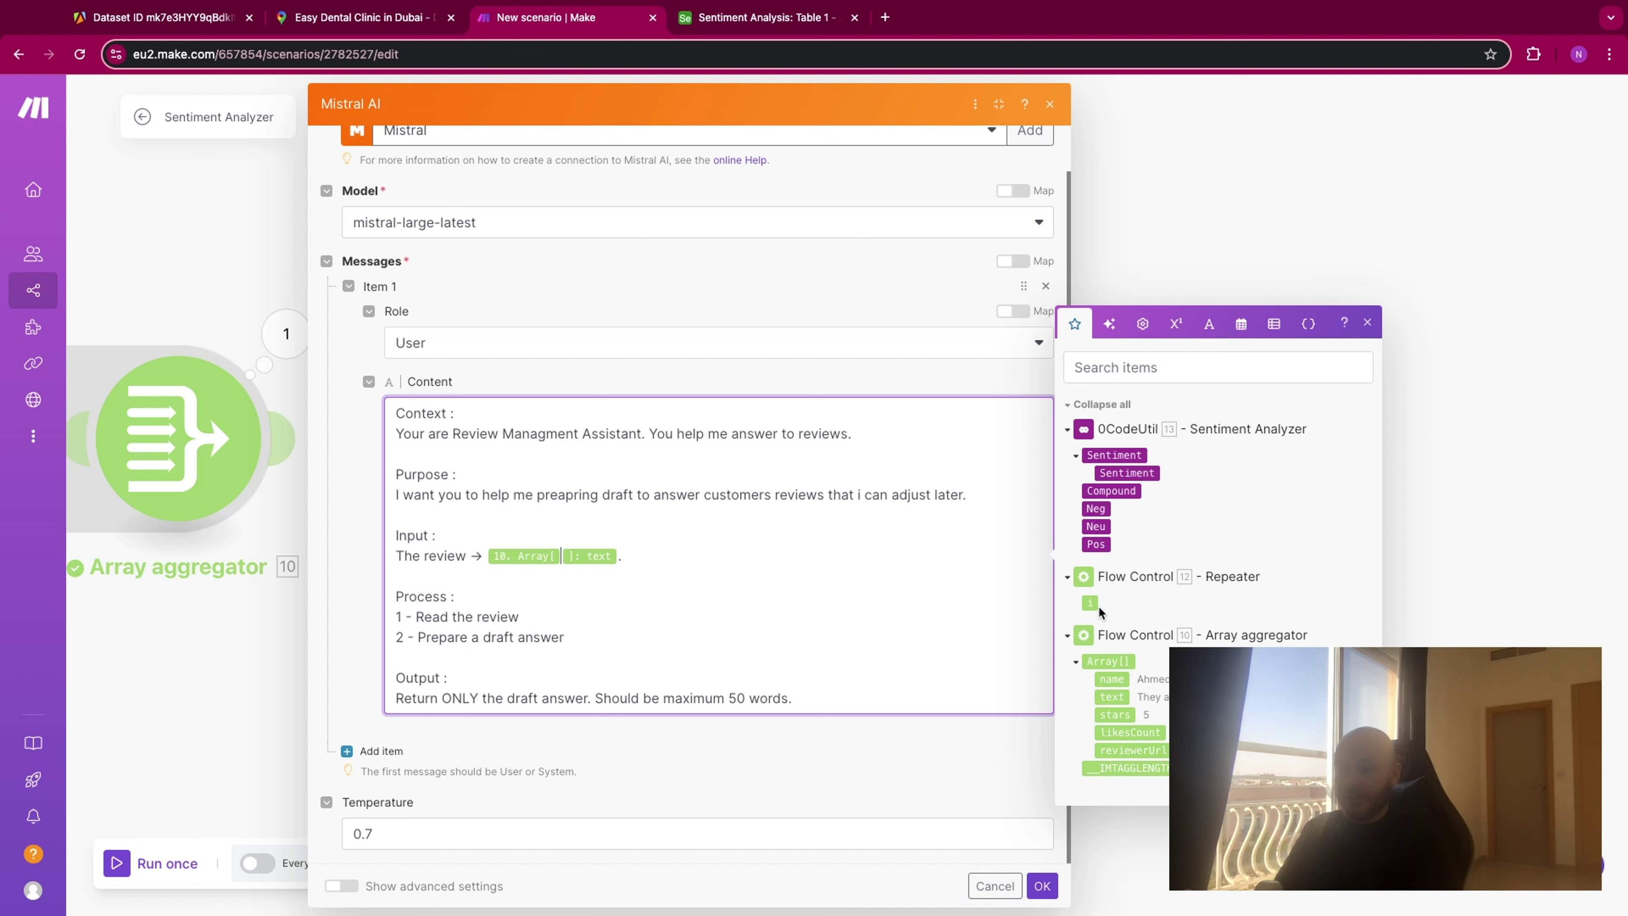
left_click(1090, 603)
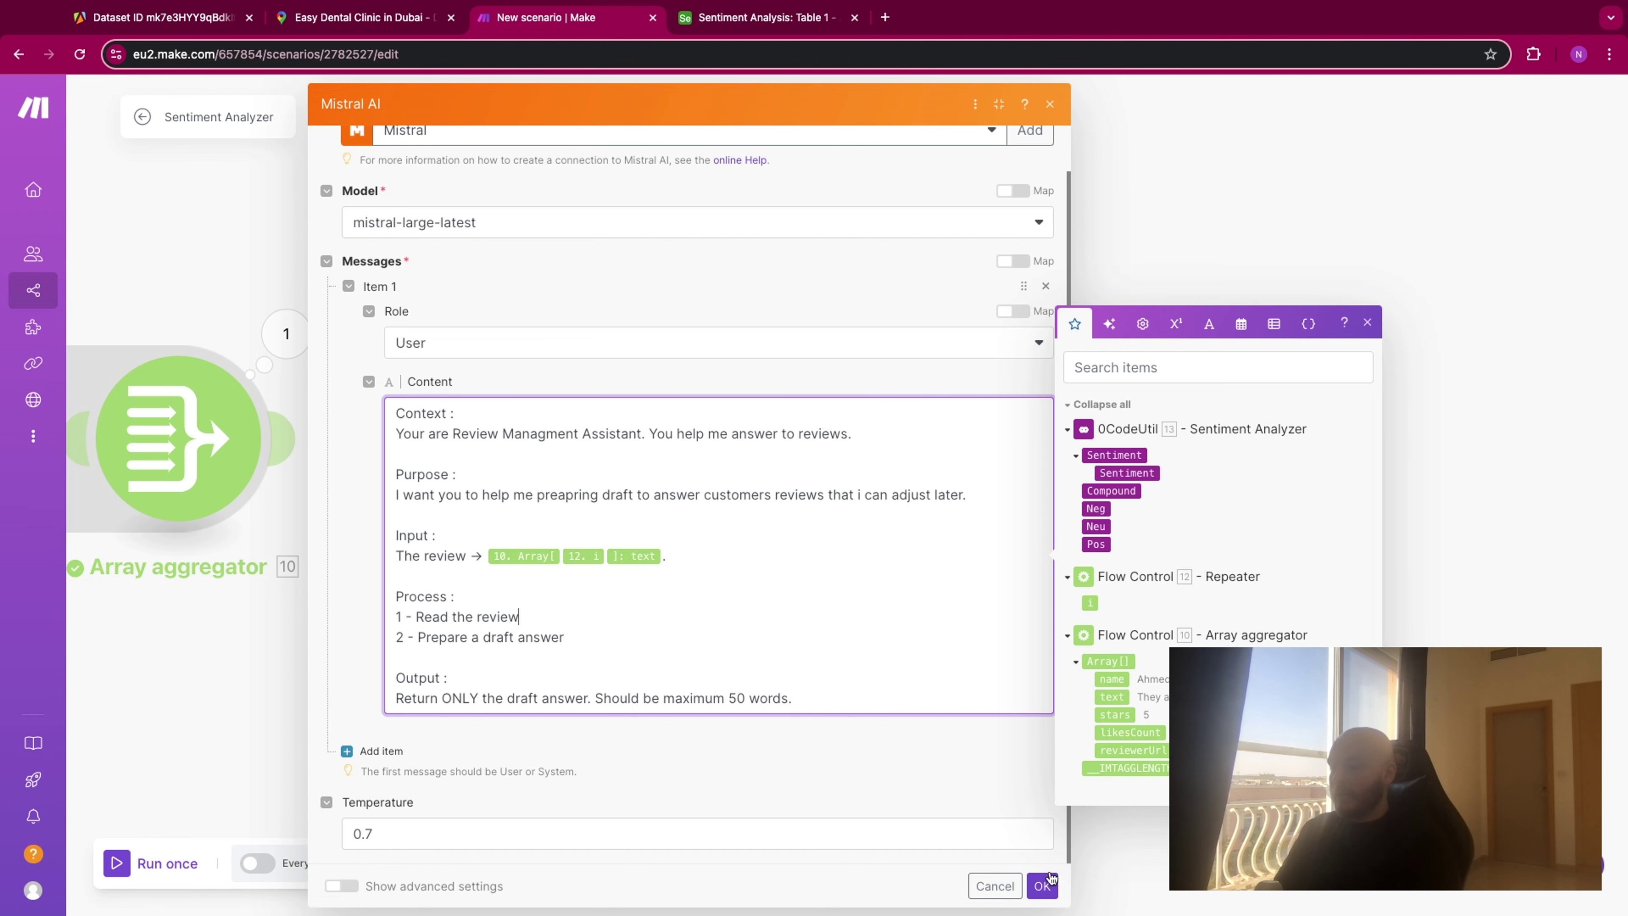
left_click(1042, 886)
scroll(1253, 244, "right", 3)
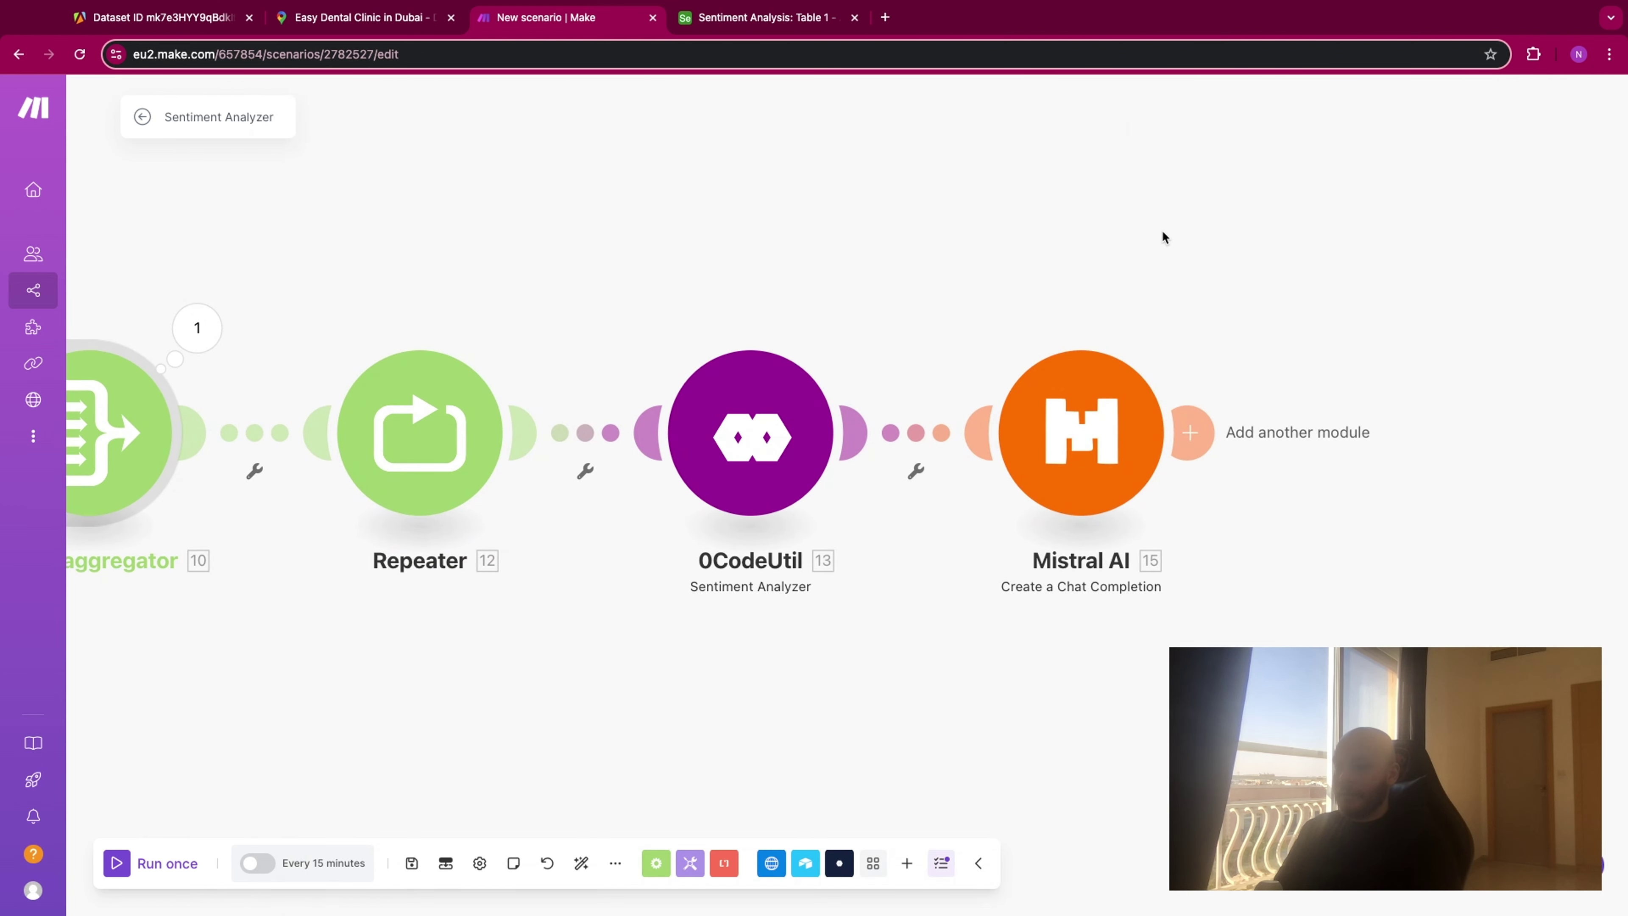
Check the columns of Table 1 in the Sentiment Analysis base in Airtable, and return to the Make scenario.
scroll(1162, 236, "left", 5)
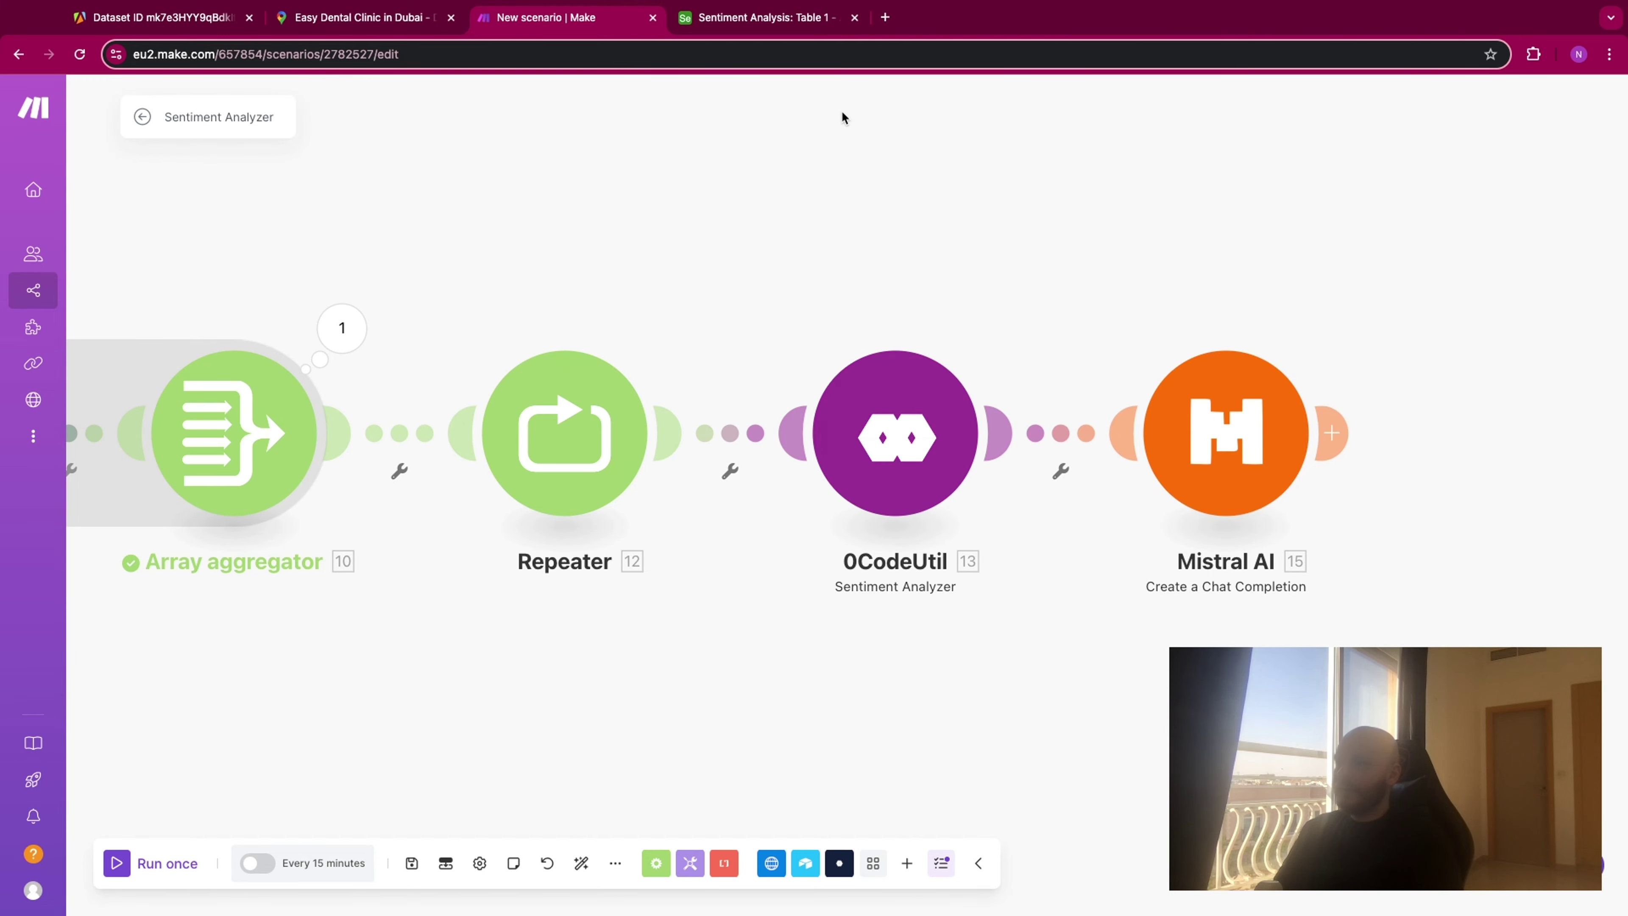
left_click(766, 18)
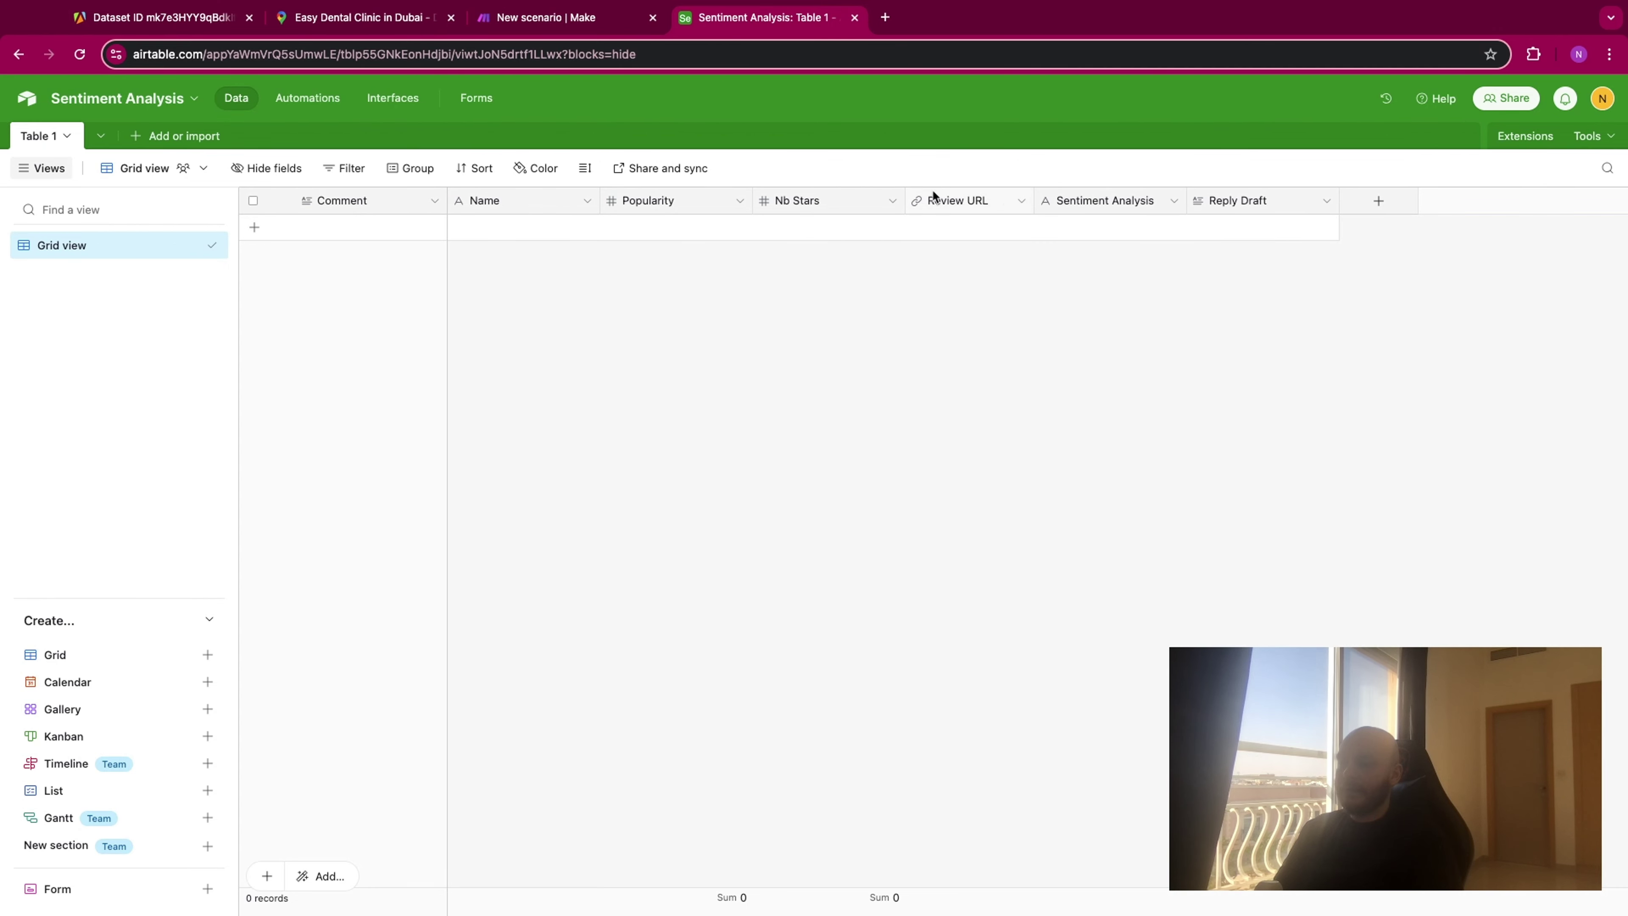
left_click(565, 19)
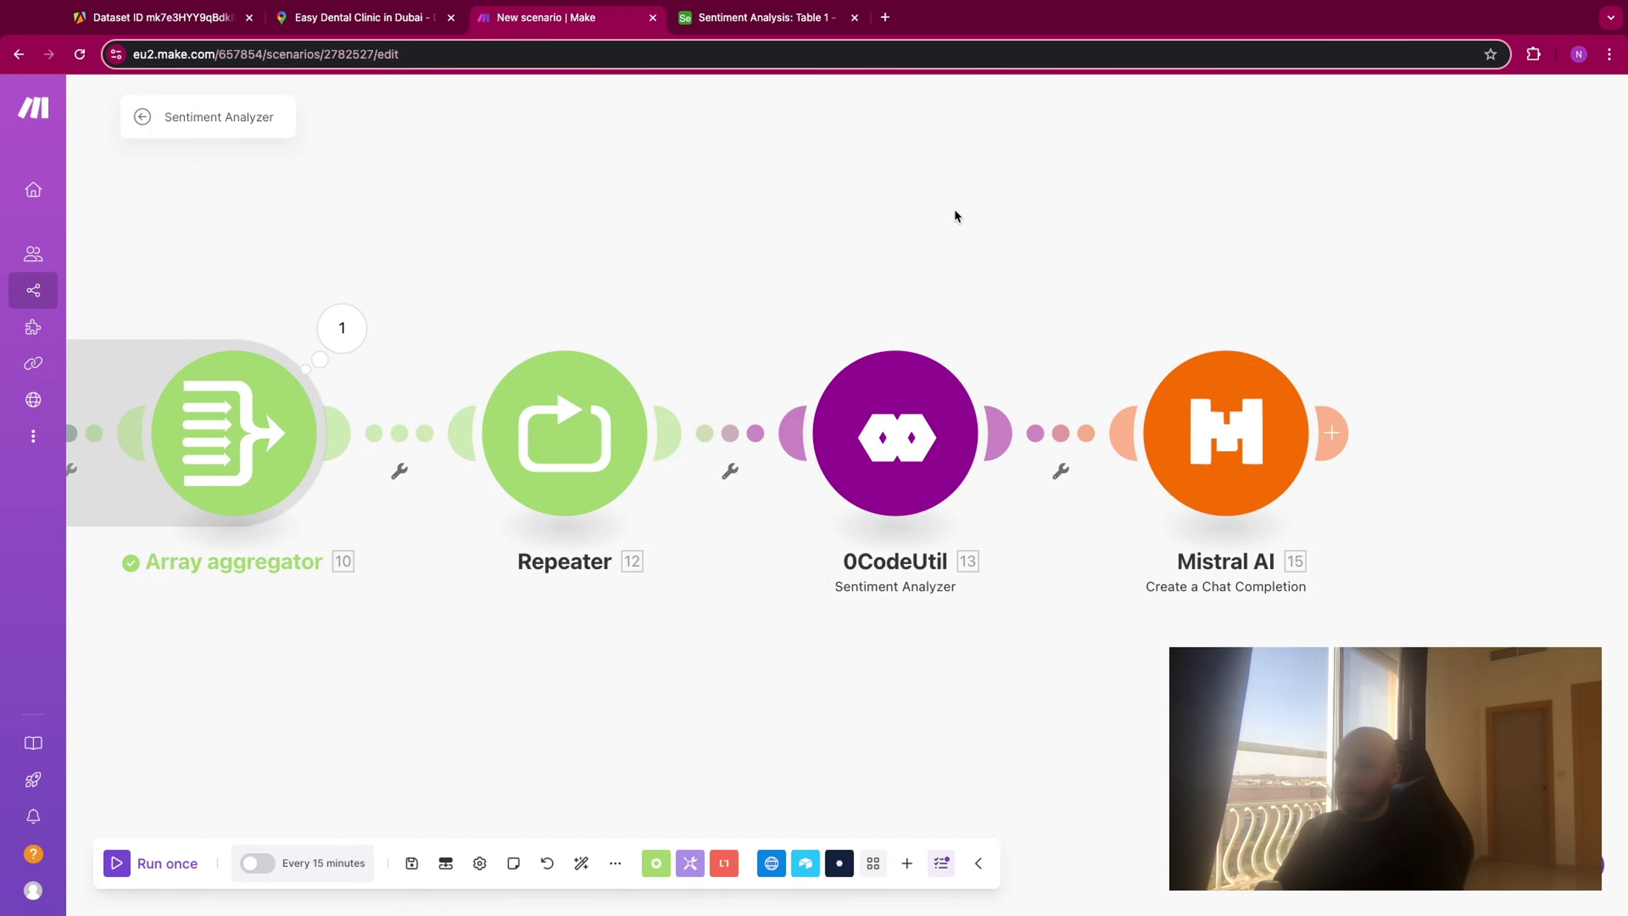
Add an Airtable Create a Record module after the Mistral AI module.
left_click_drag(954, 215, 1031, 221)
left_click(1410, 437)
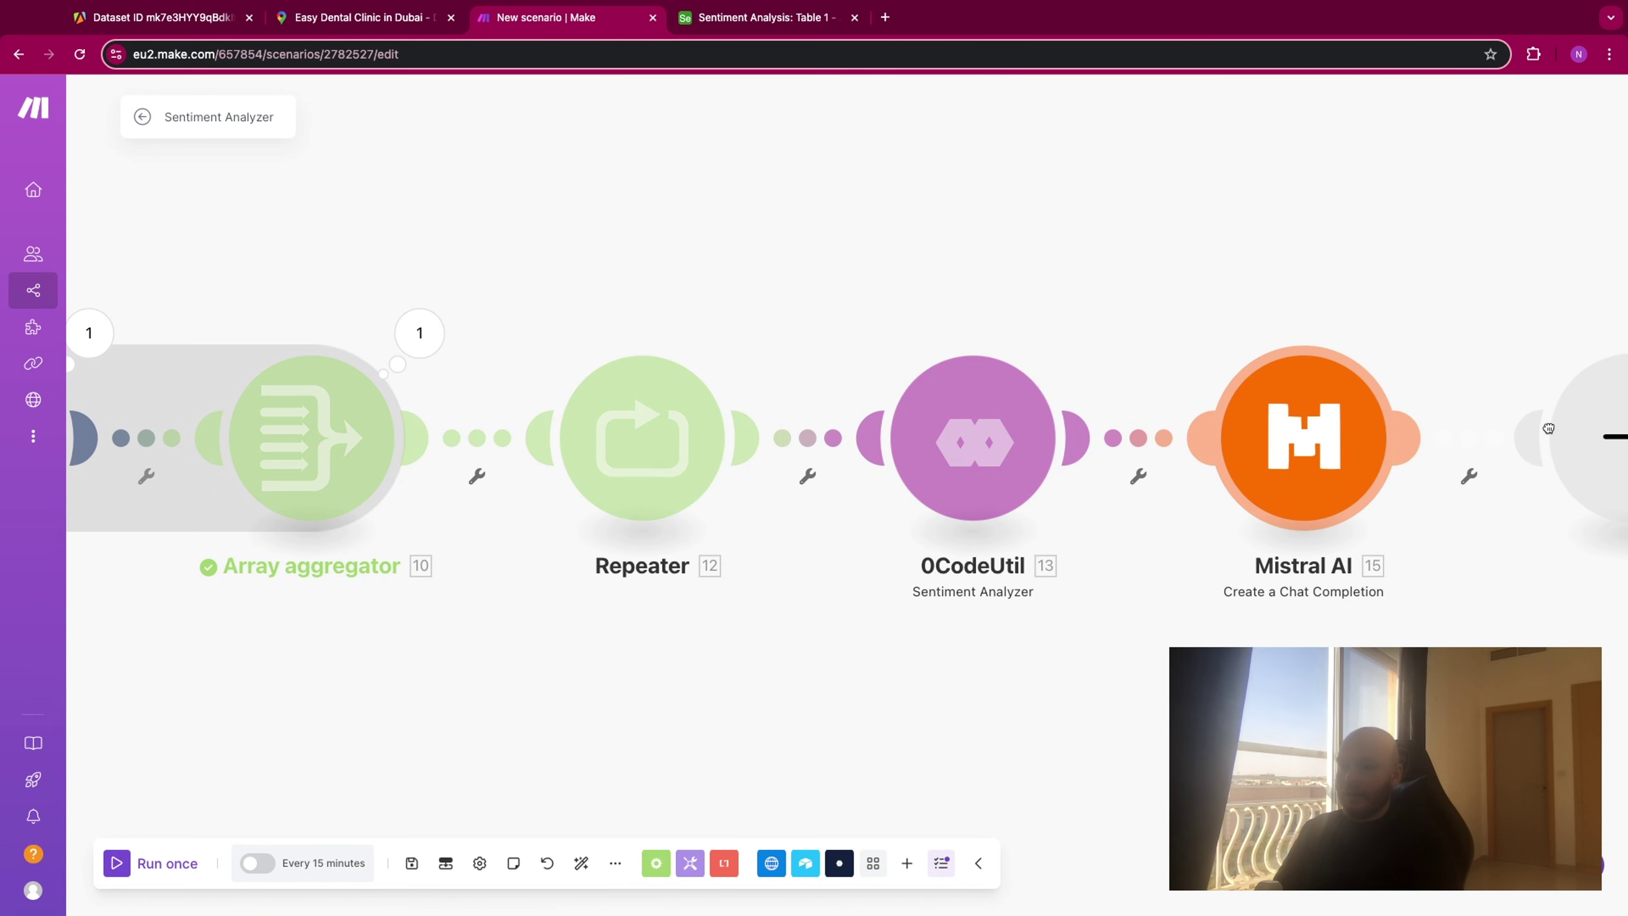
type("create")
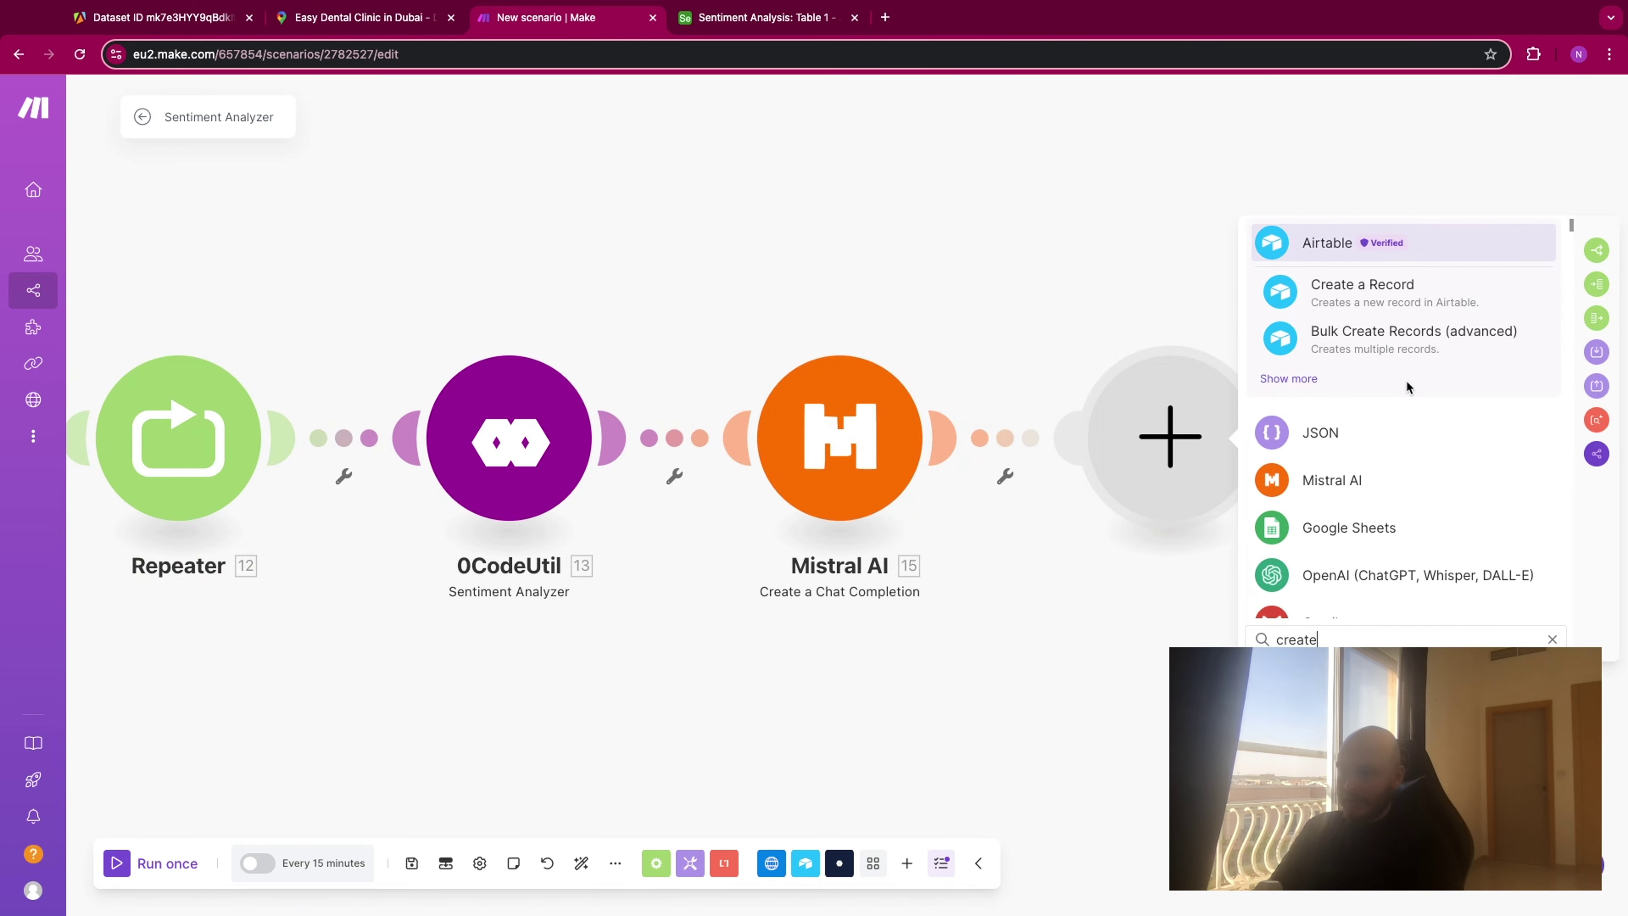
left_click(1335, 302)
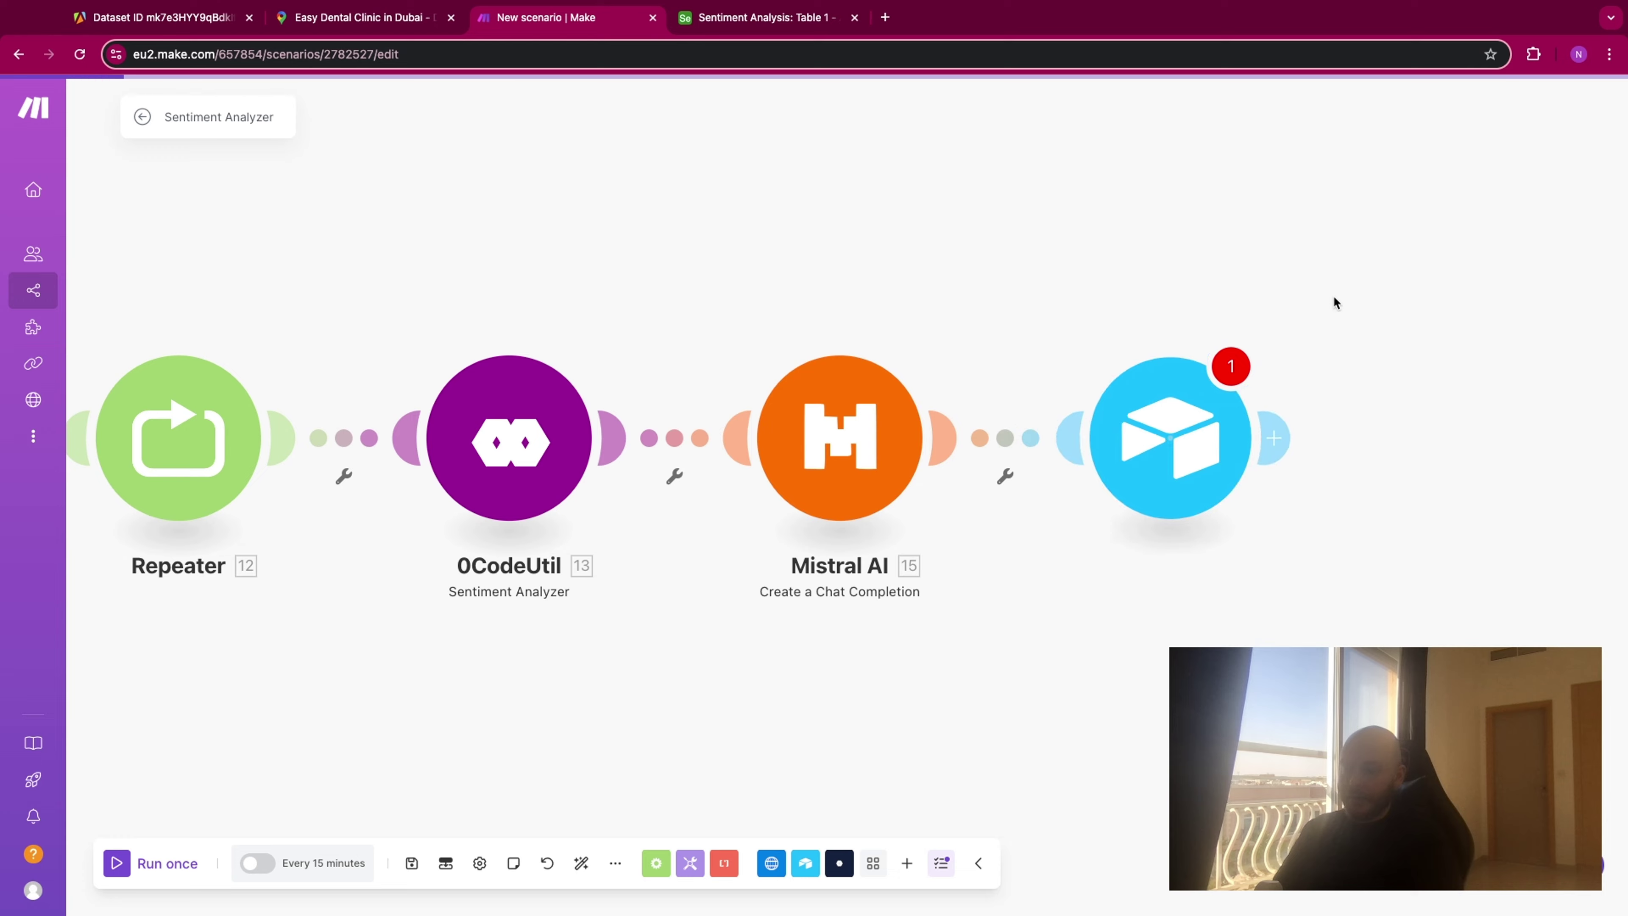
Set the Airtable module's base to Sentiment Analysis and its table to Table 1.
left_click(1333, 409)
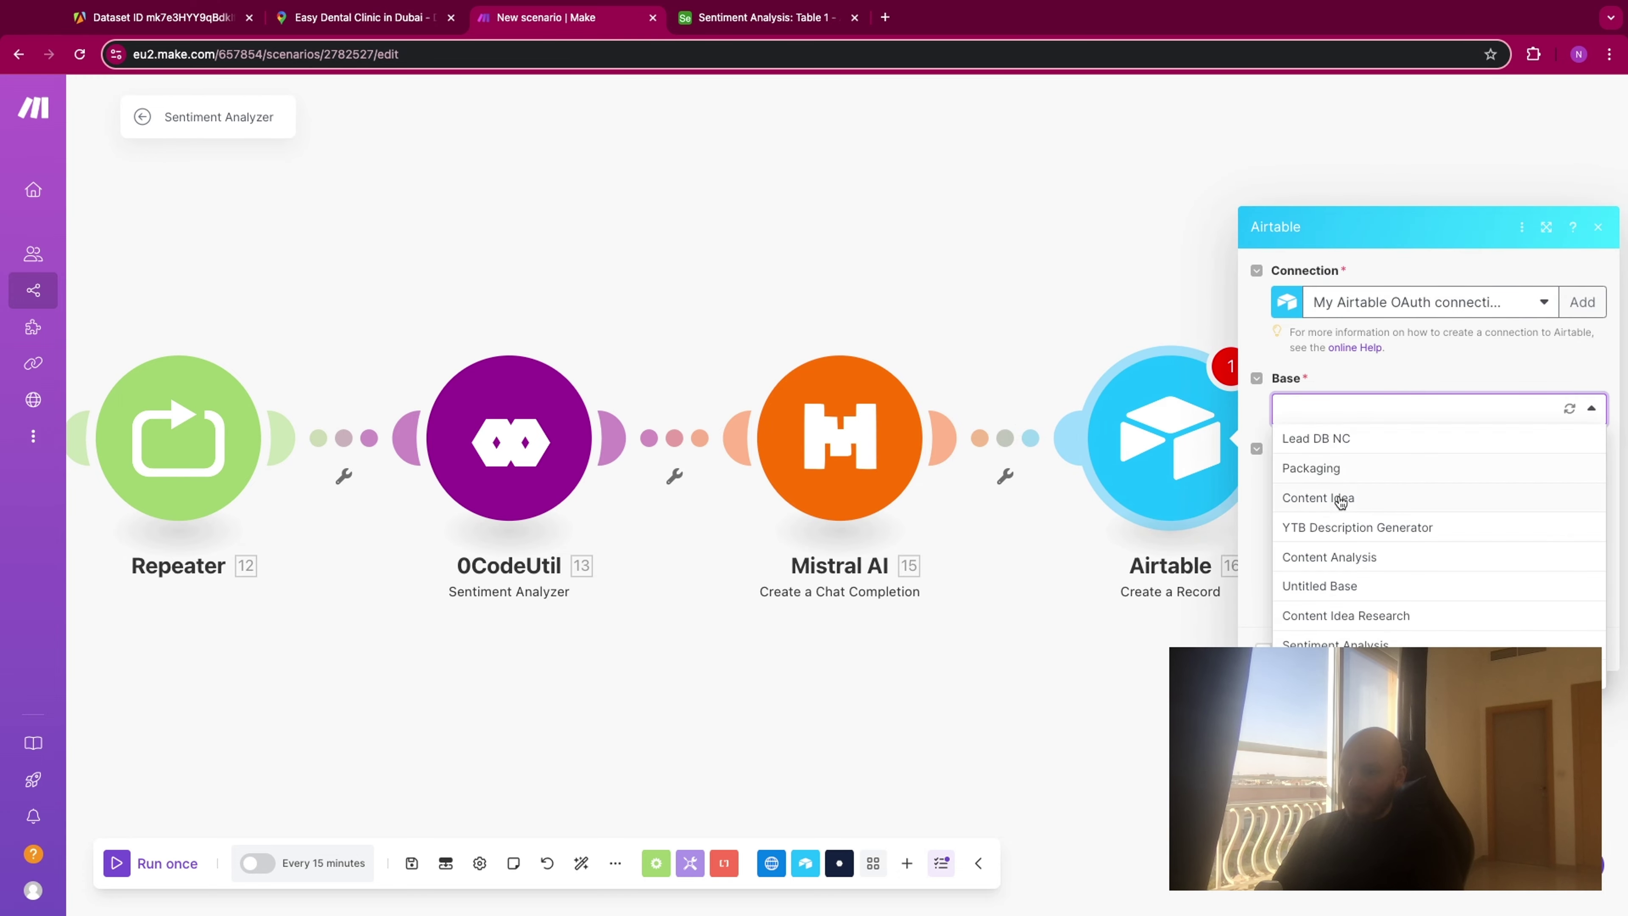
left_click(1354, 637)
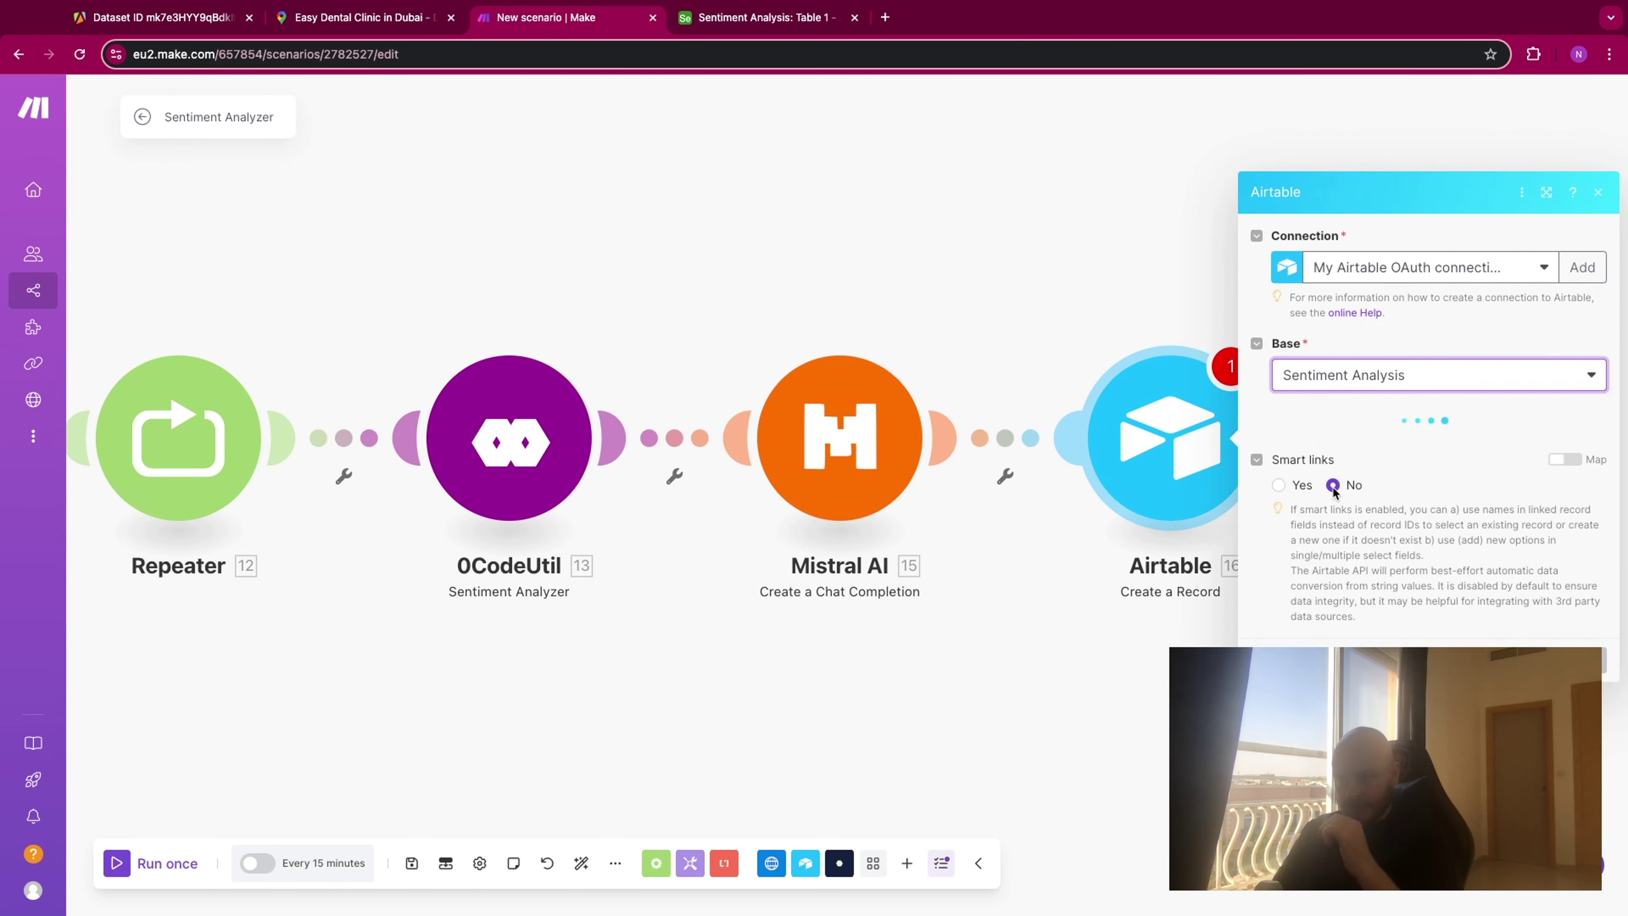
left_click(1358, 451)
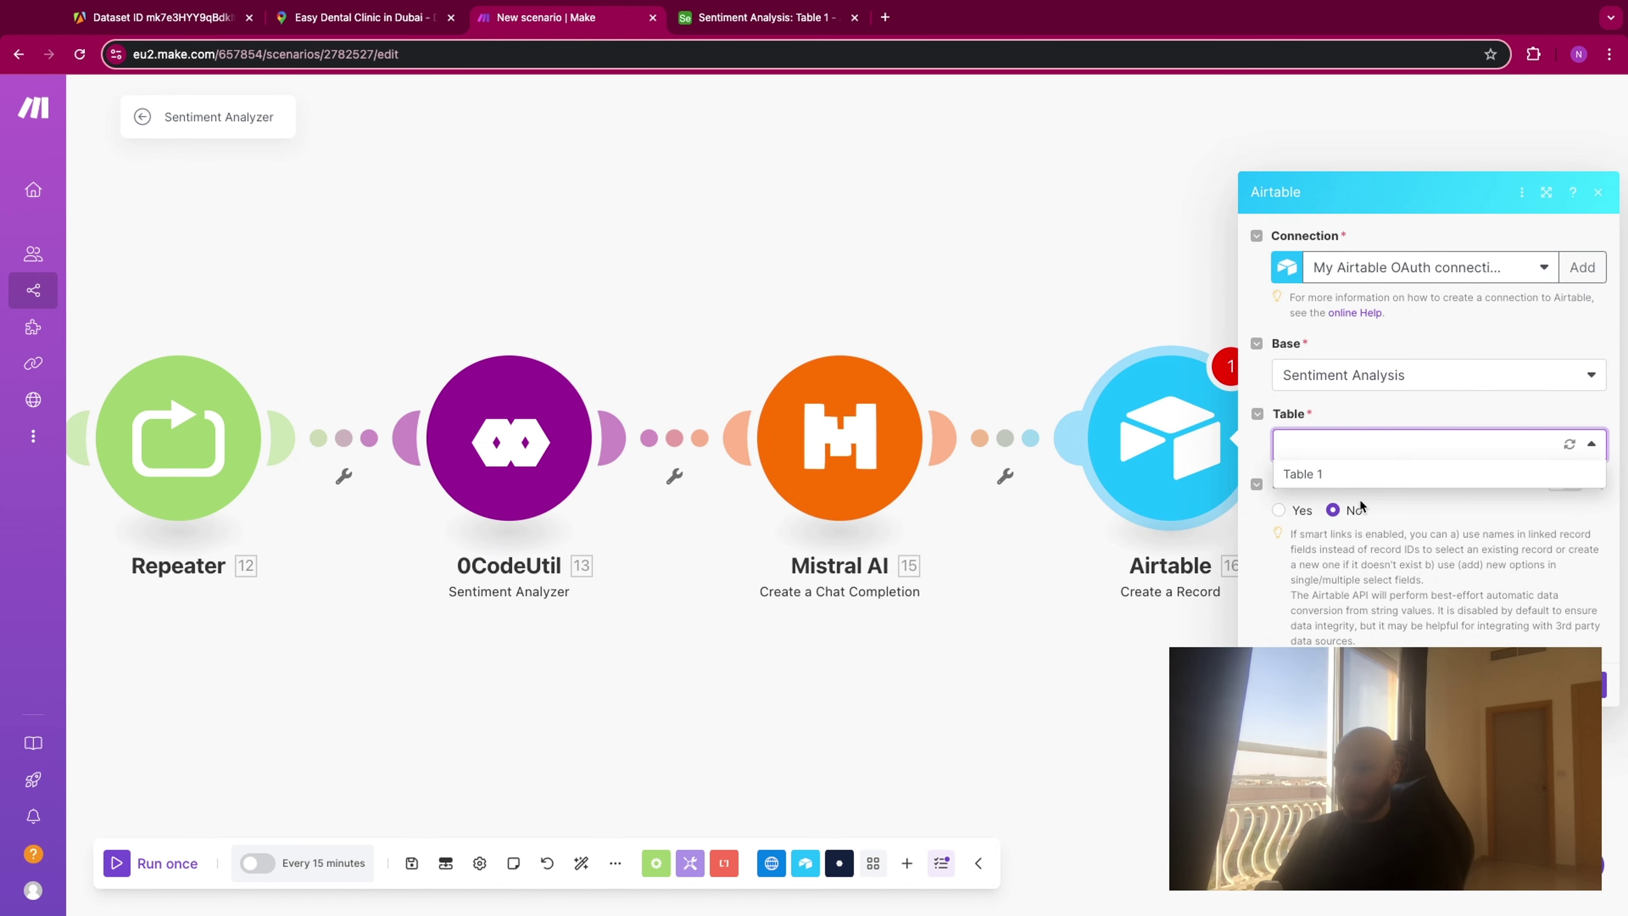
left_click(1359, 474)
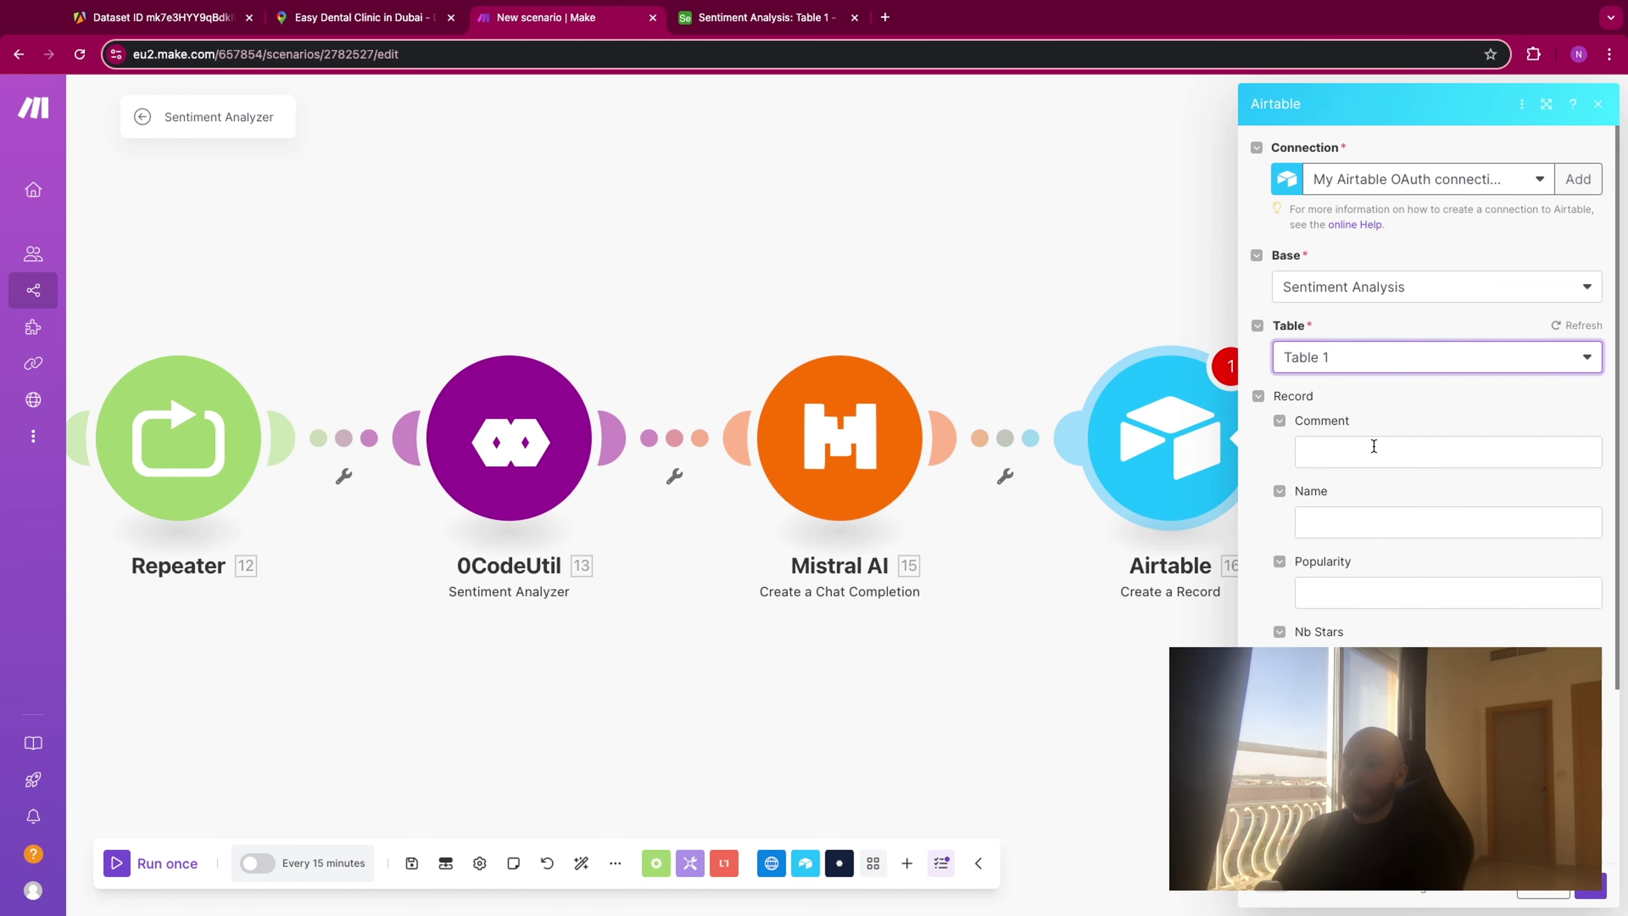
Map the record's Comment to the aggregator array's text field, indexed by the Repeater's i value.
scroll(1374, 449, "down", 1)
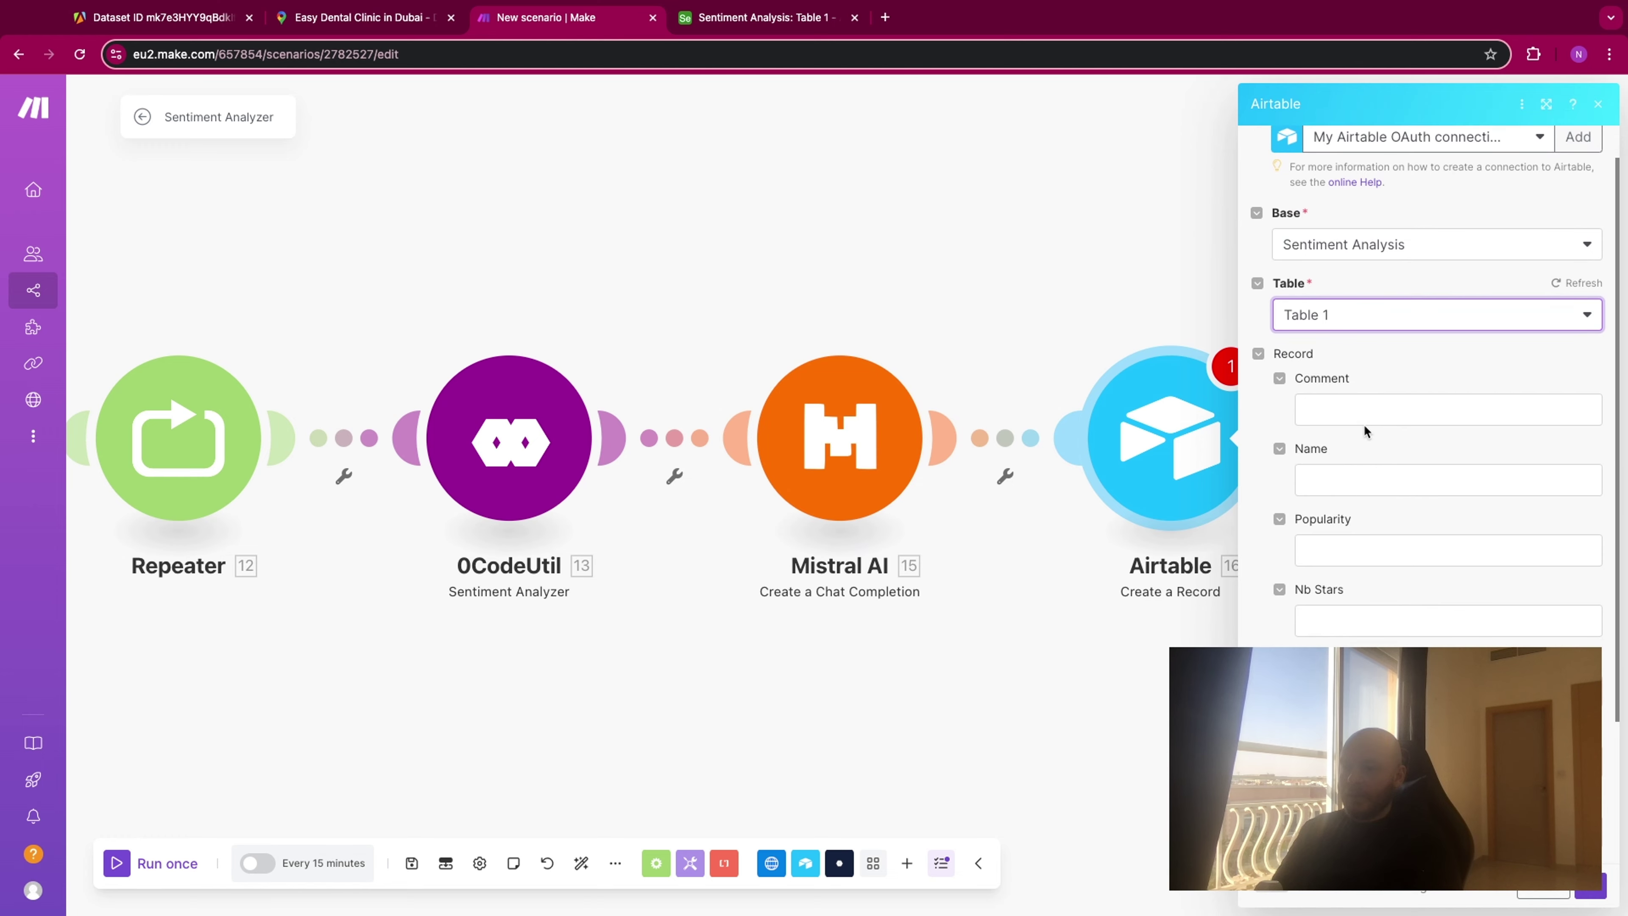
left_click(1352, 408)
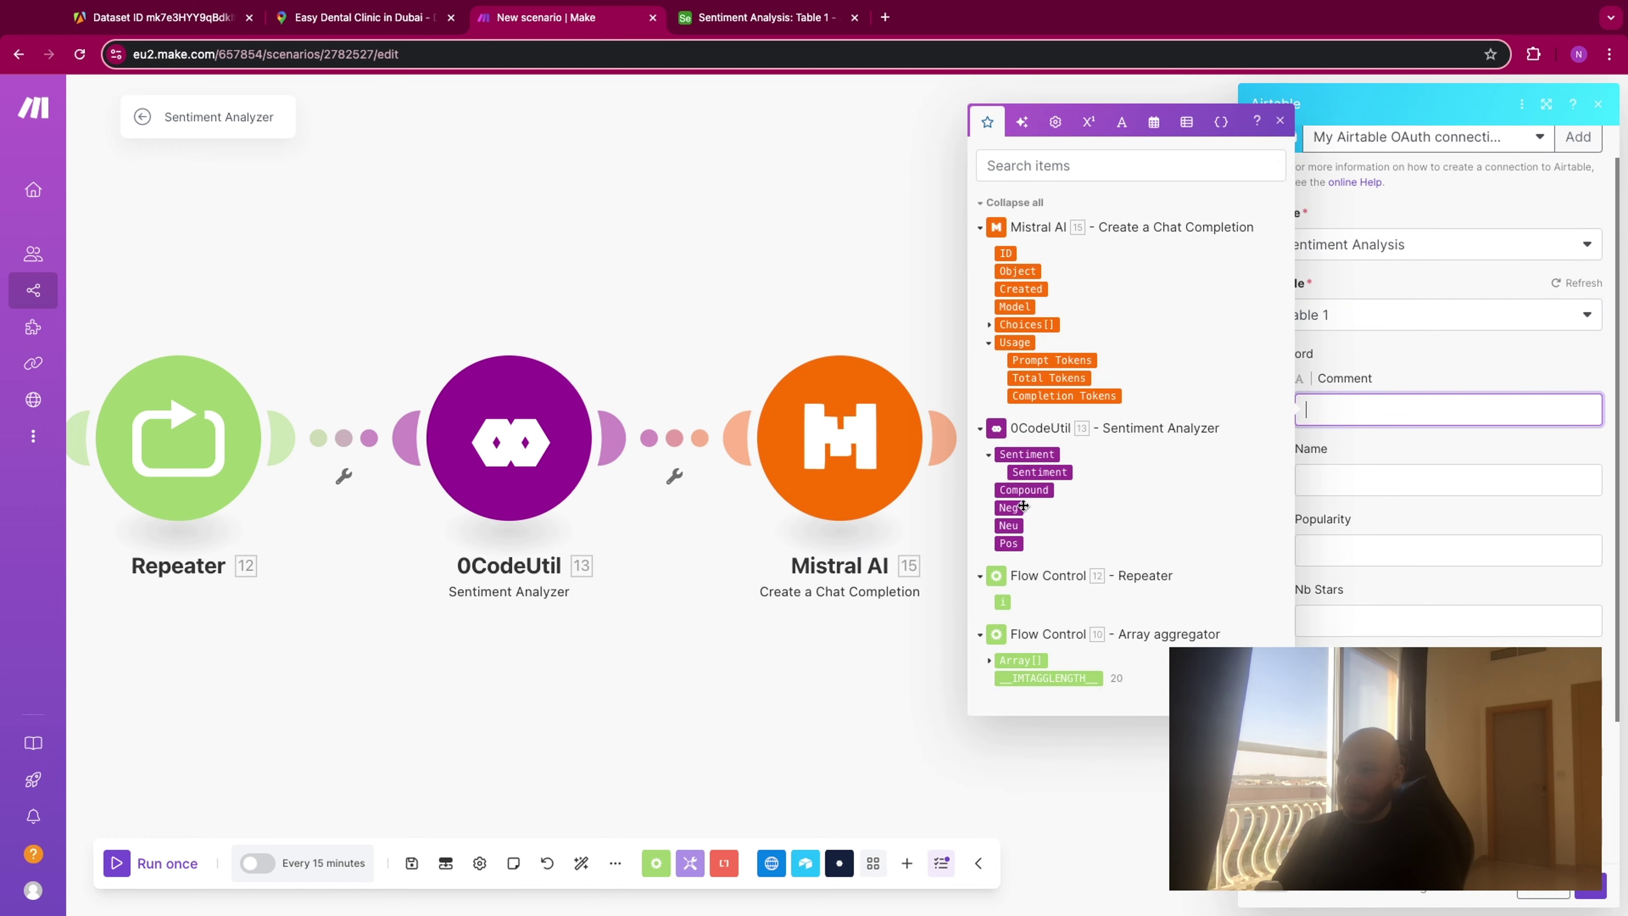
left_click(988, 663)
left_click(1023, 675)
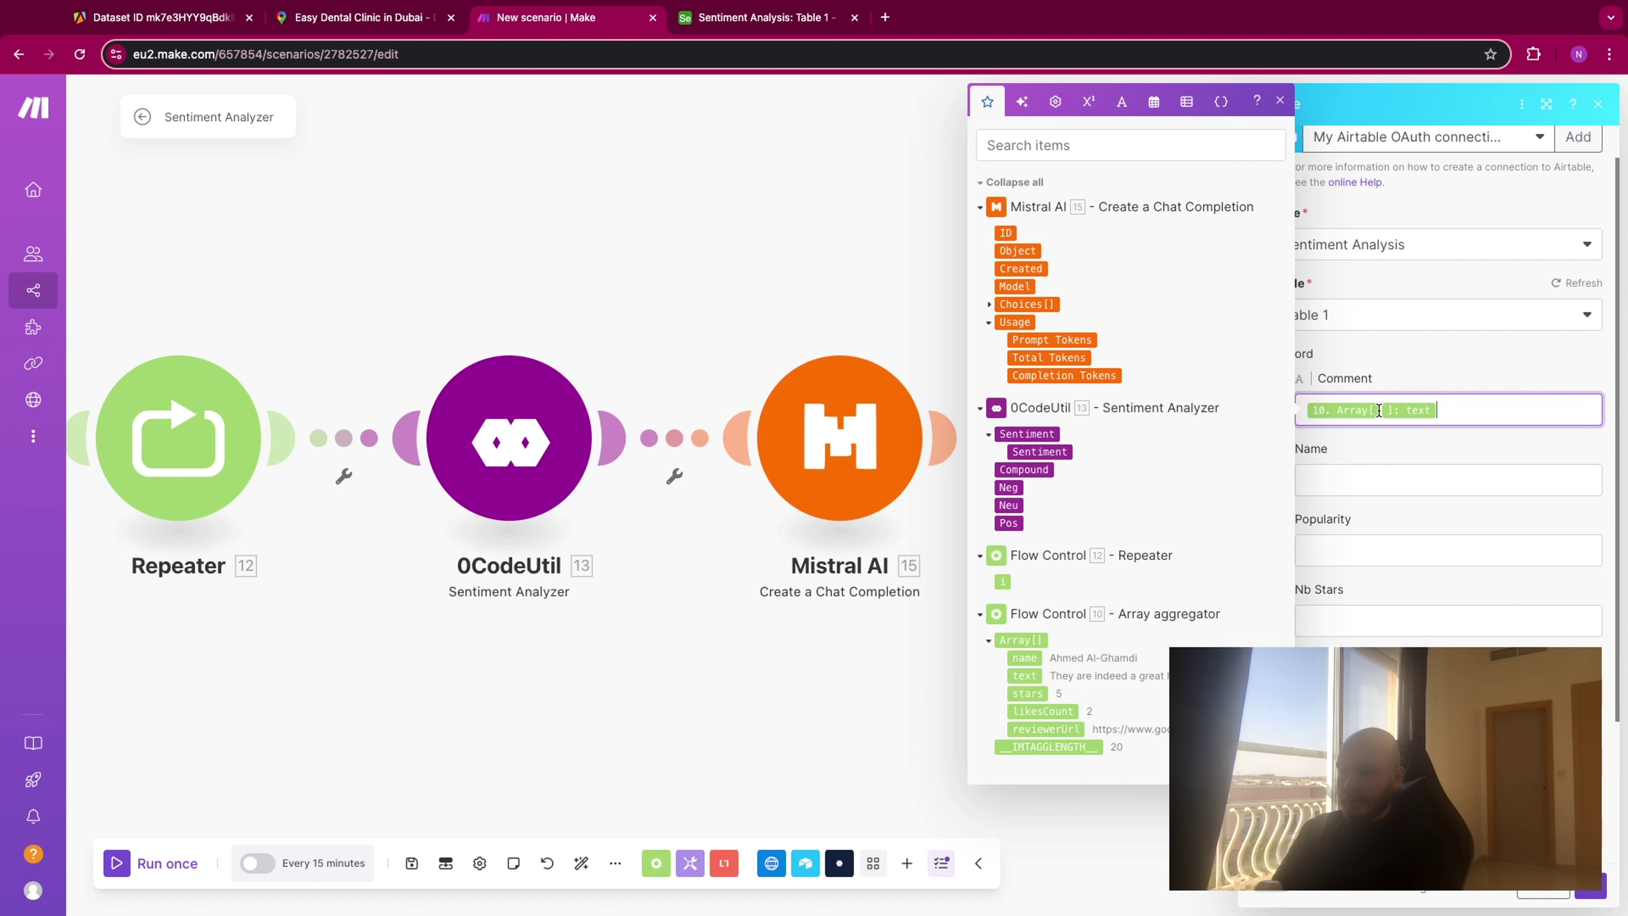
left_click(1002, 581)
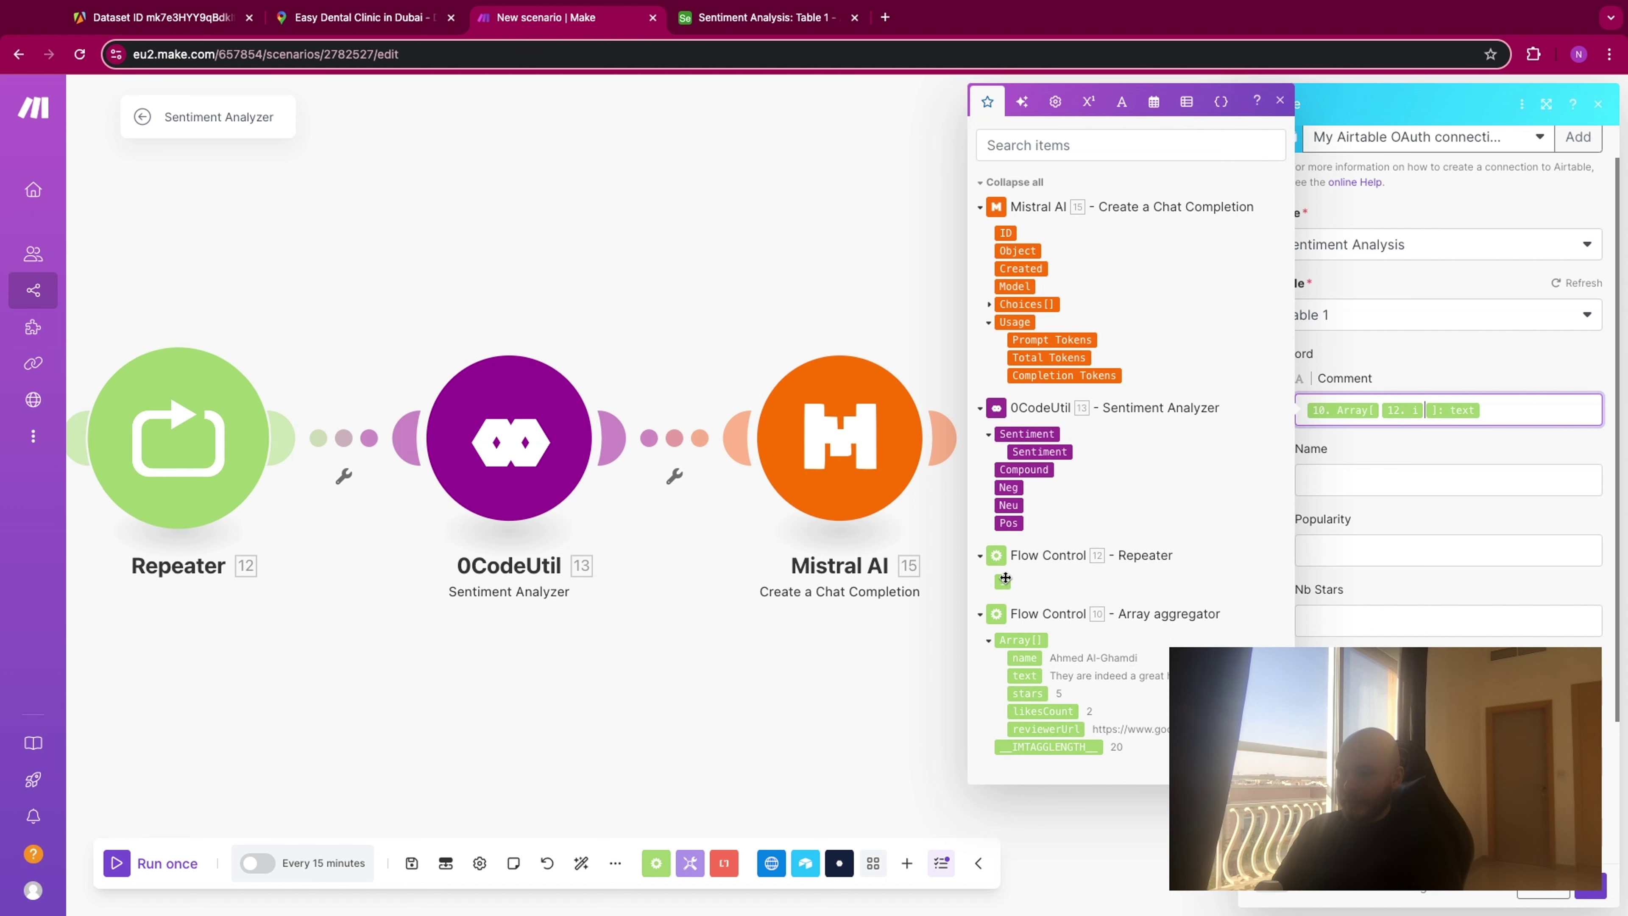
Map the record's Name to the aggregator array's name, Popularity to likesCount, and Nb Stars to stars.
left_click(1416, 479)
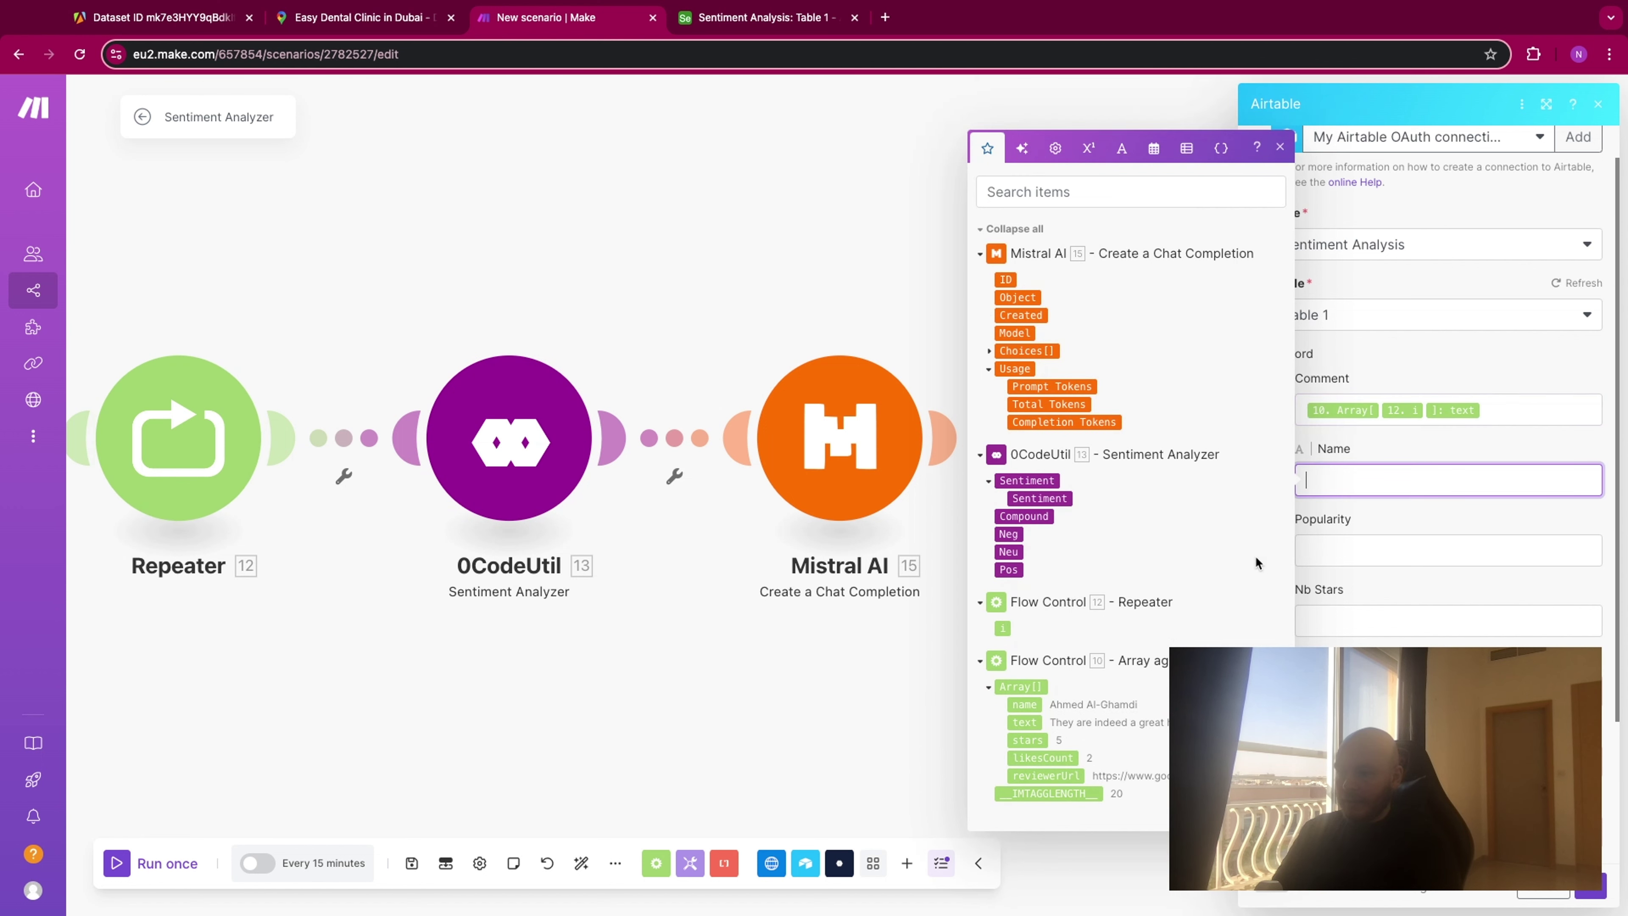
left_click(1030, 706)
left_click(1363, 551)
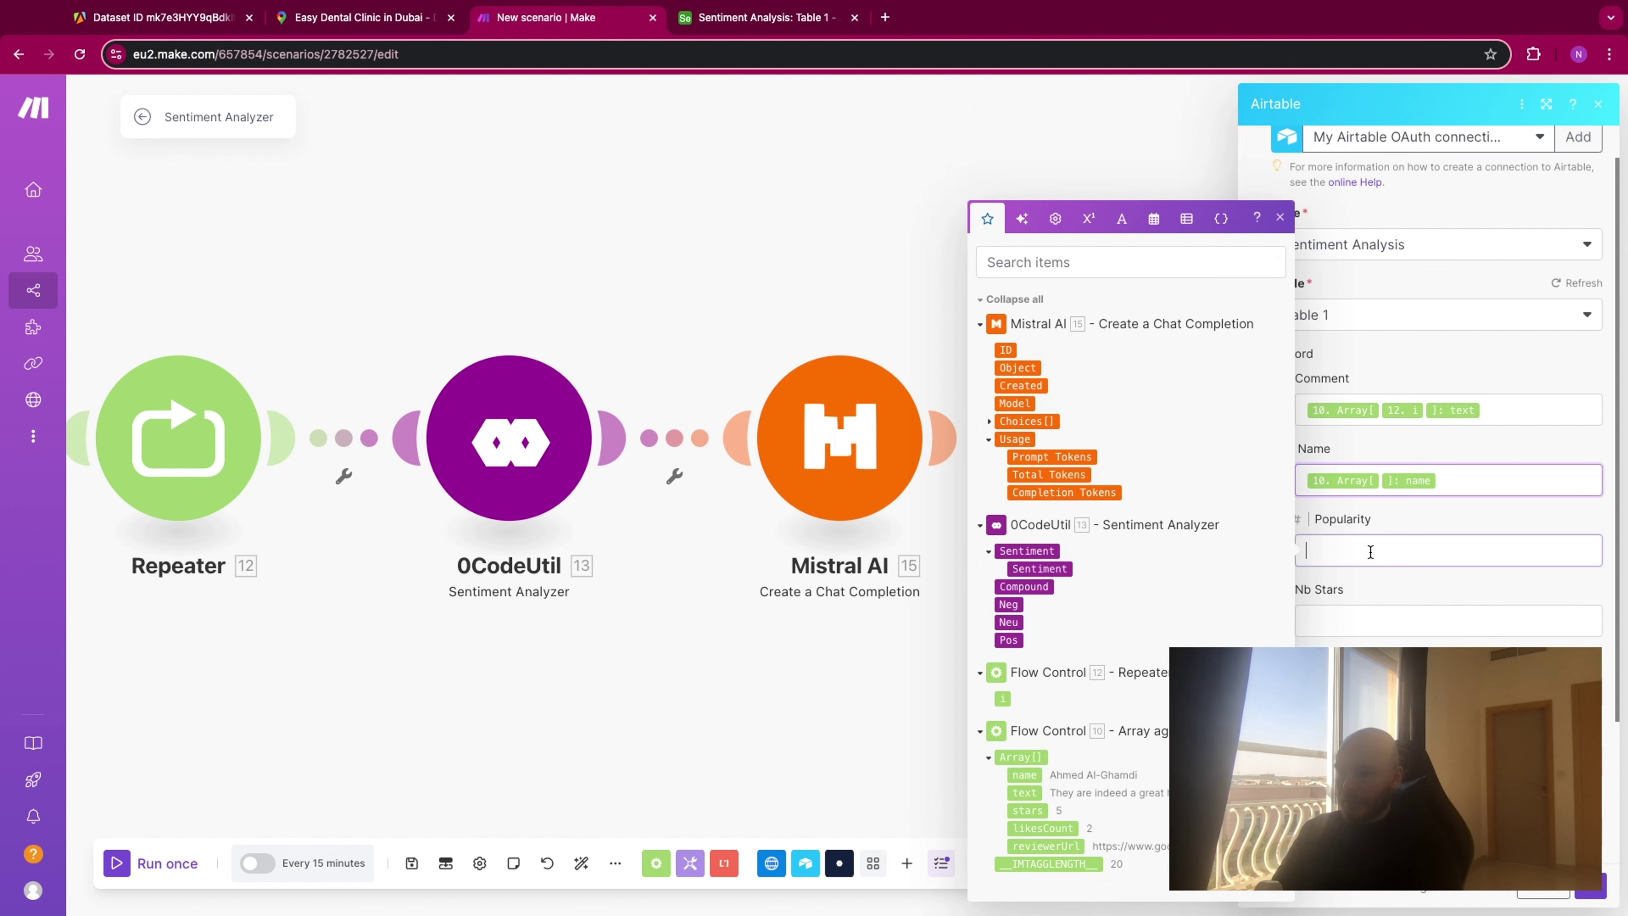
left_click(1054, 828)
left_click(1365, 616)
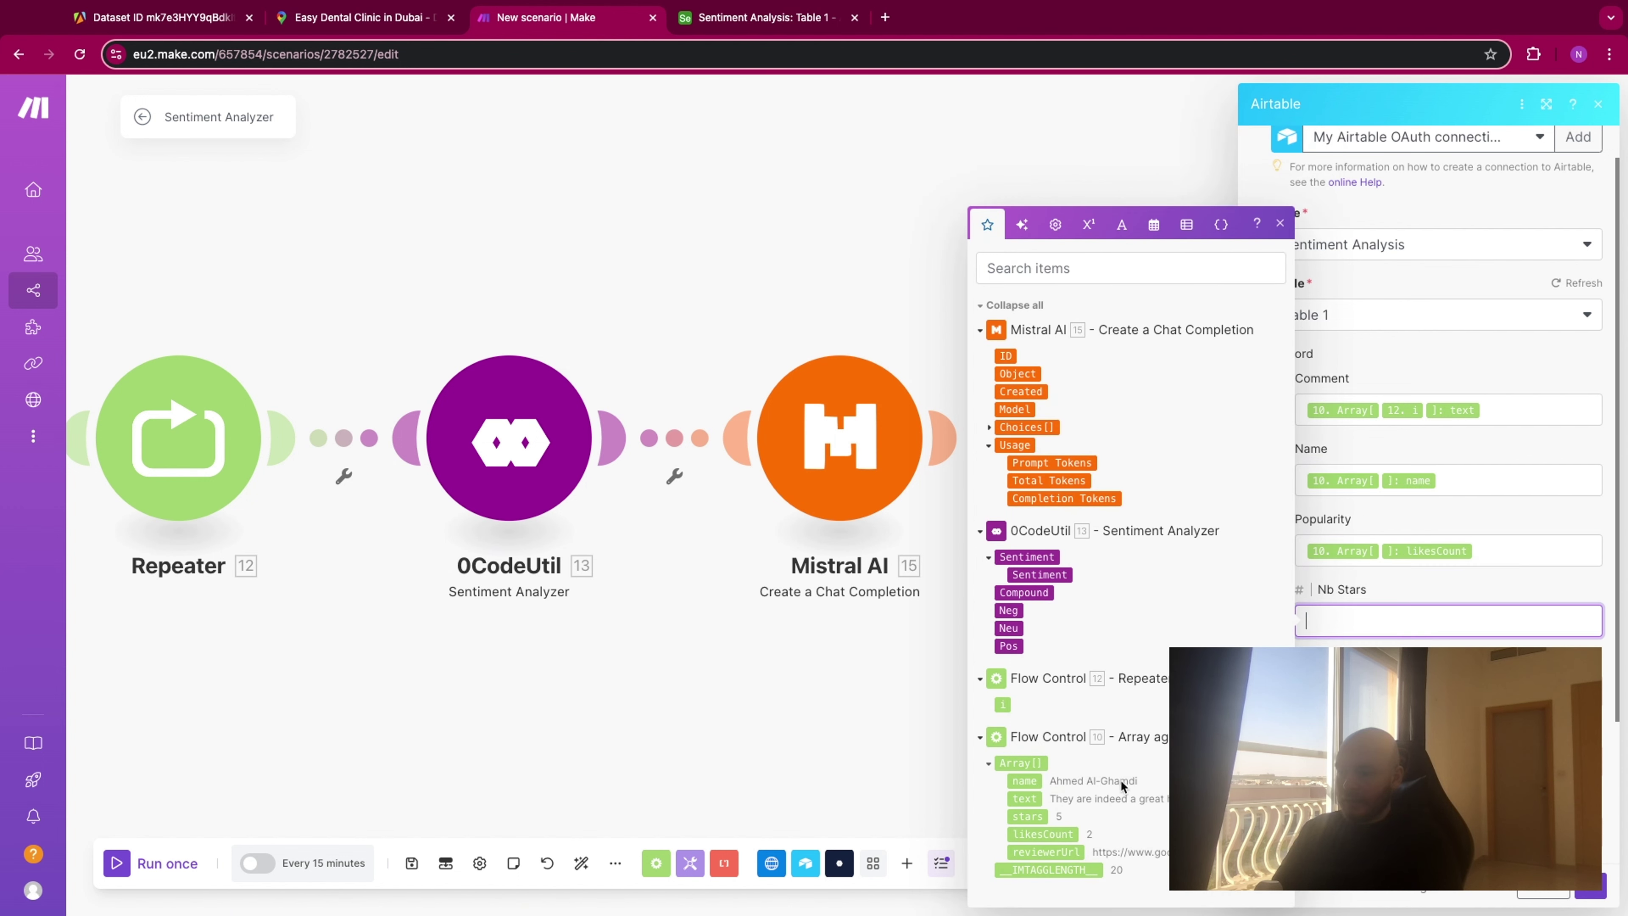
left_click(1028, 815)
Map Review URL to reviewerUrl, Sentiment Analysis to the analyzer's Sentiment, and the reply field to Mistral AI's message Content.
key("Tab")
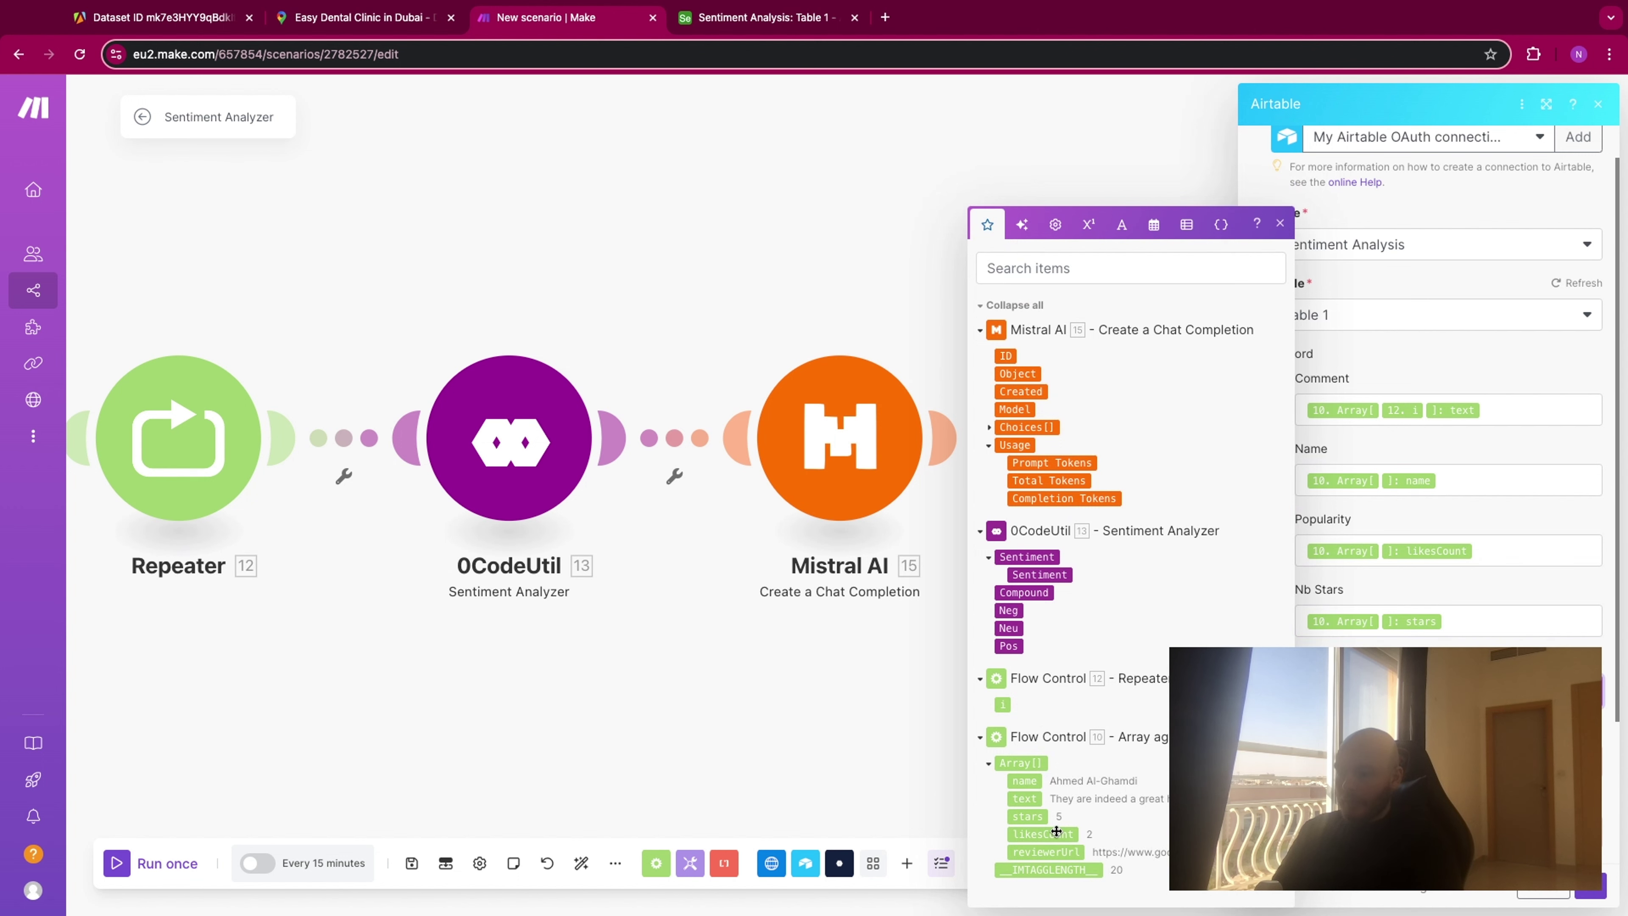
scroll(1426, 449, "down", 2)
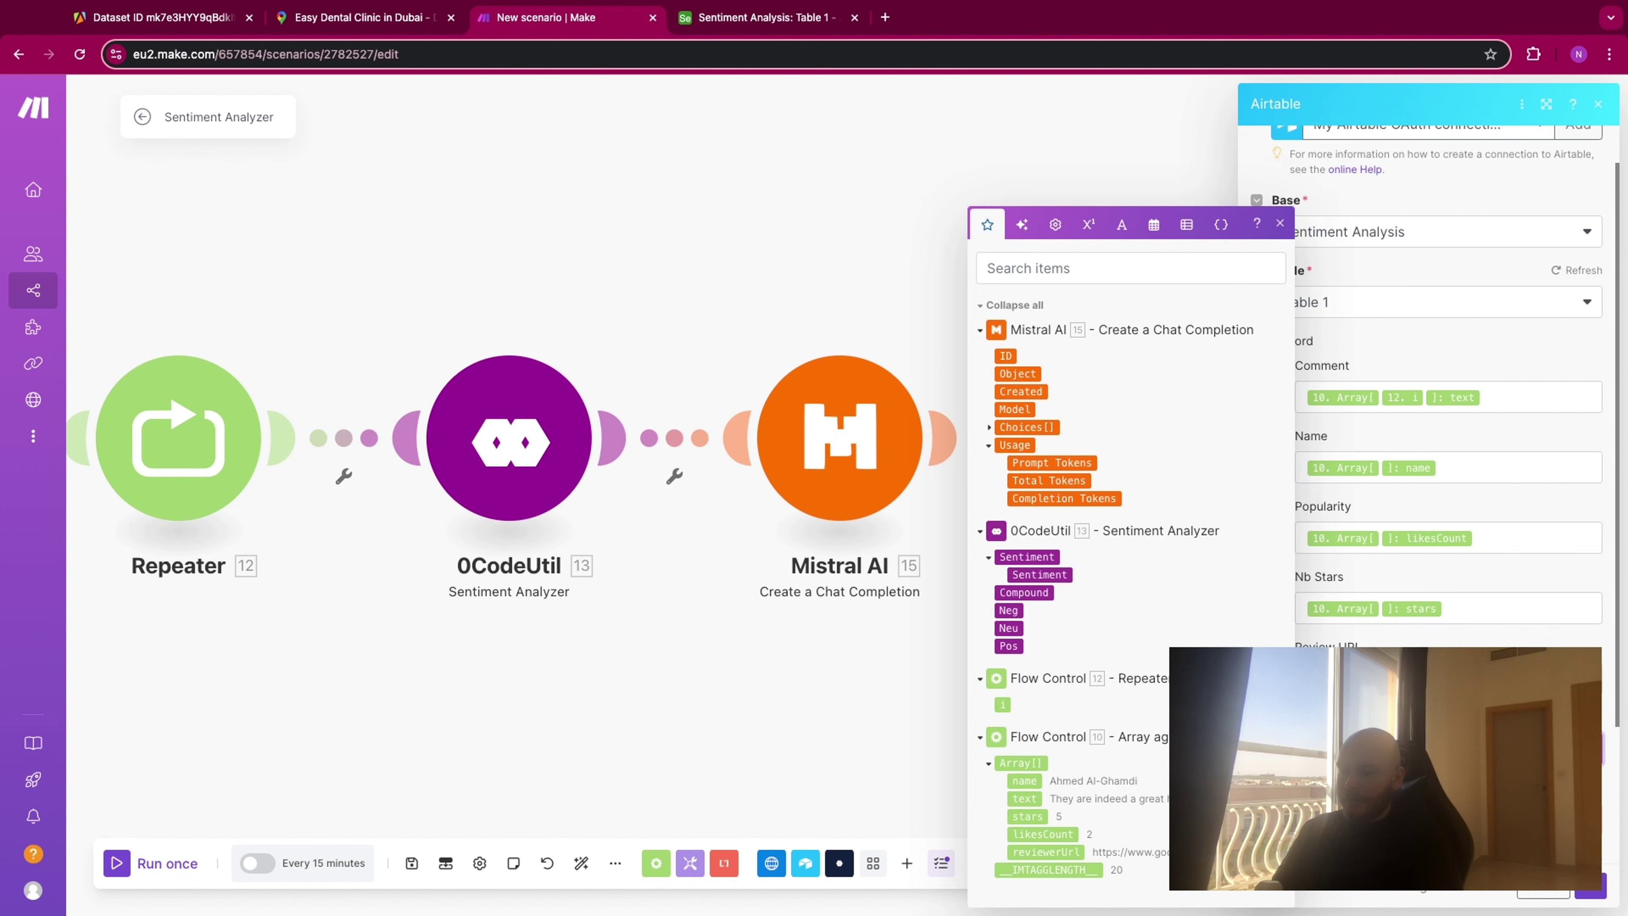
left_click(989, 558)
left_click(991, 575)
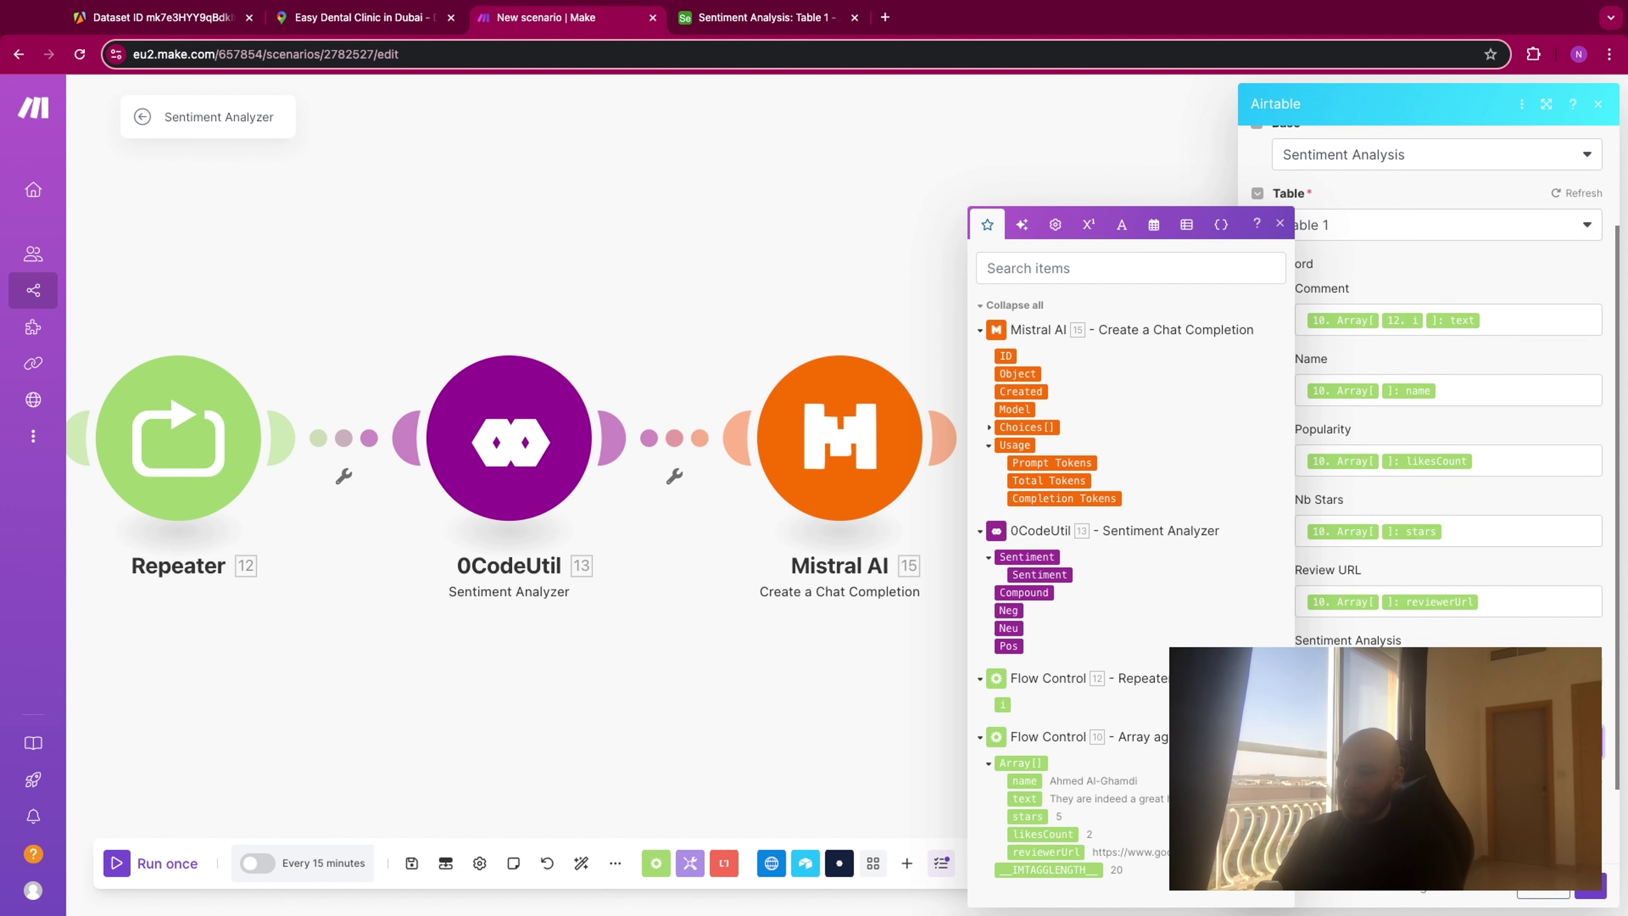
left_click(989, 427)
left_click(1001, 409)
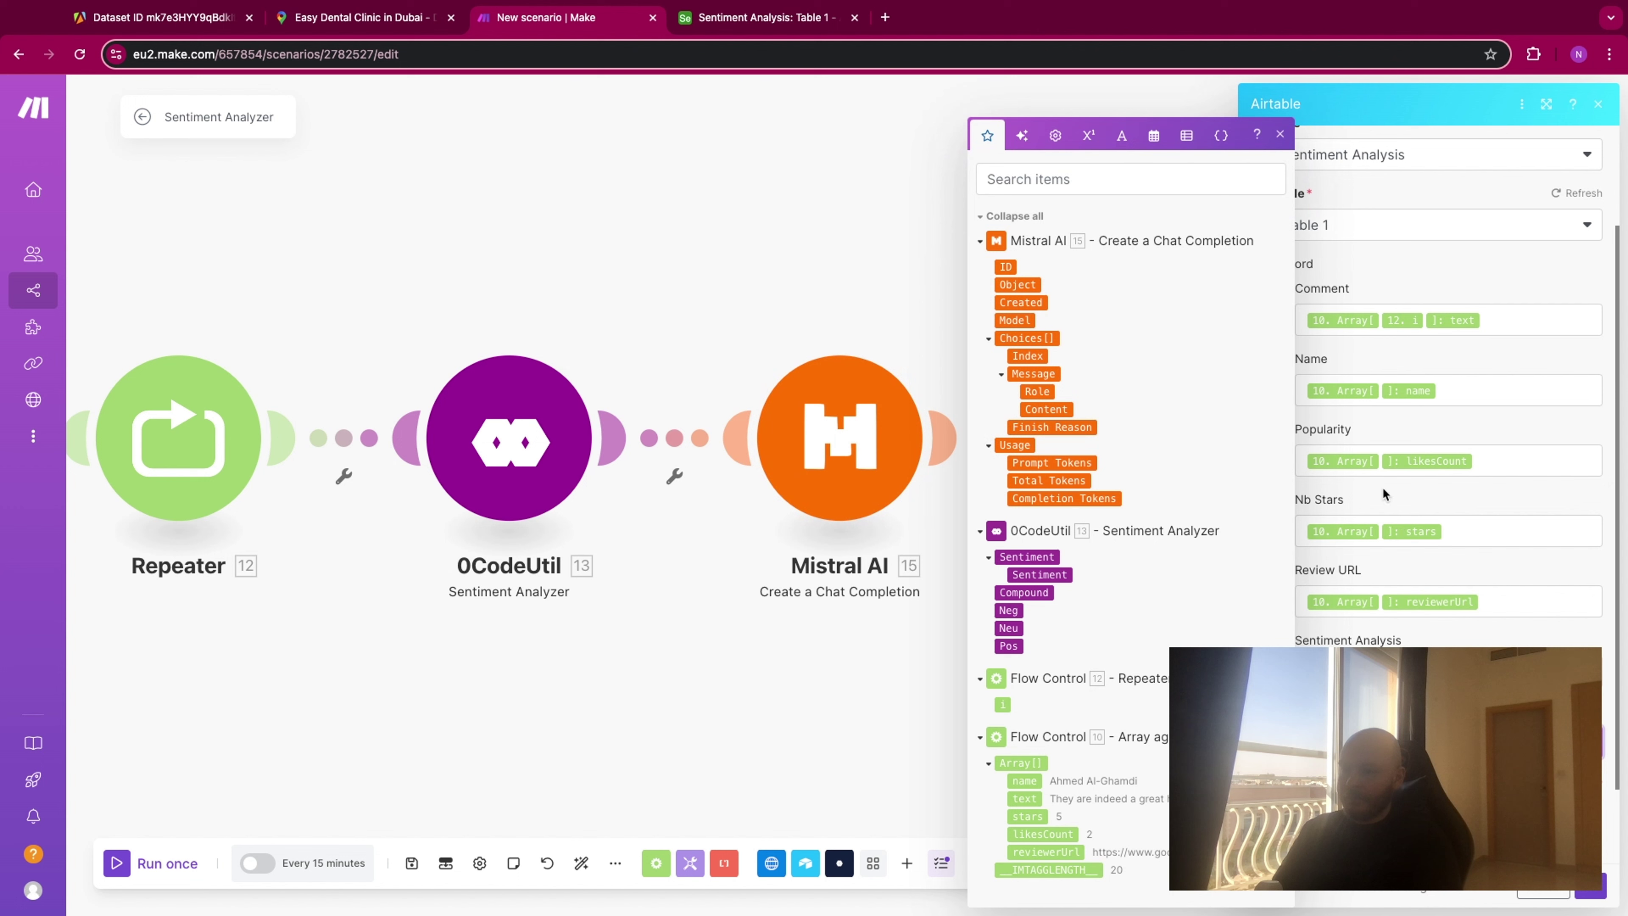
Index the Name, Popularity, Nb Stars and Review URL array mappings by the Repeater's i value, and save the Airtable module.
left_click(1380, 391)
left_click(1003, 671)
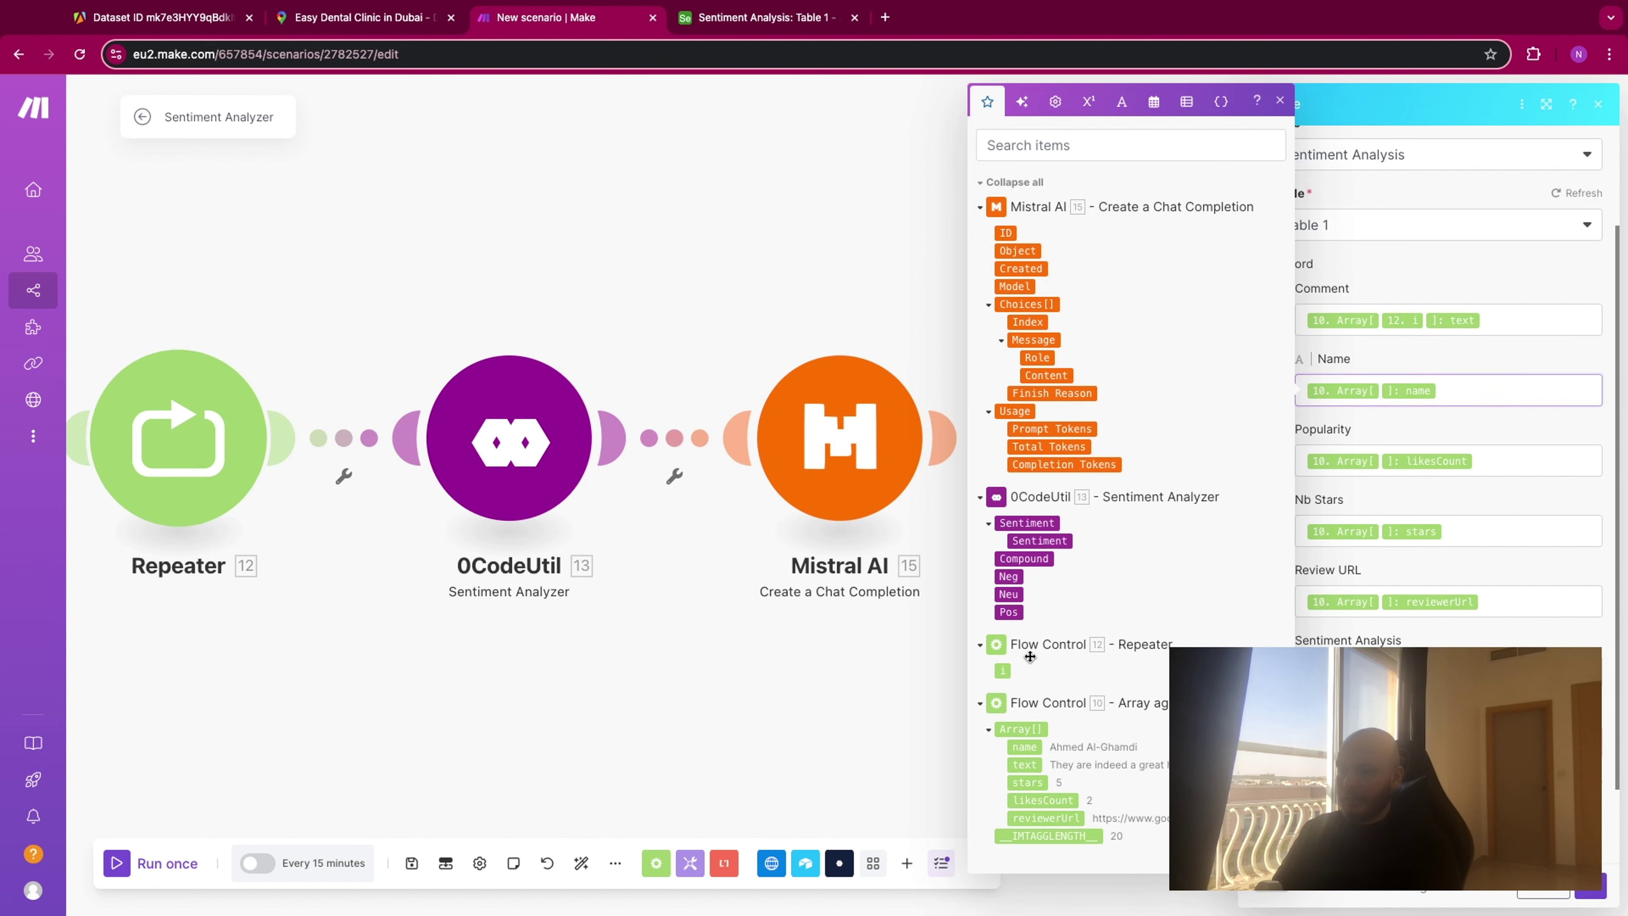
left_click(1381, 461)
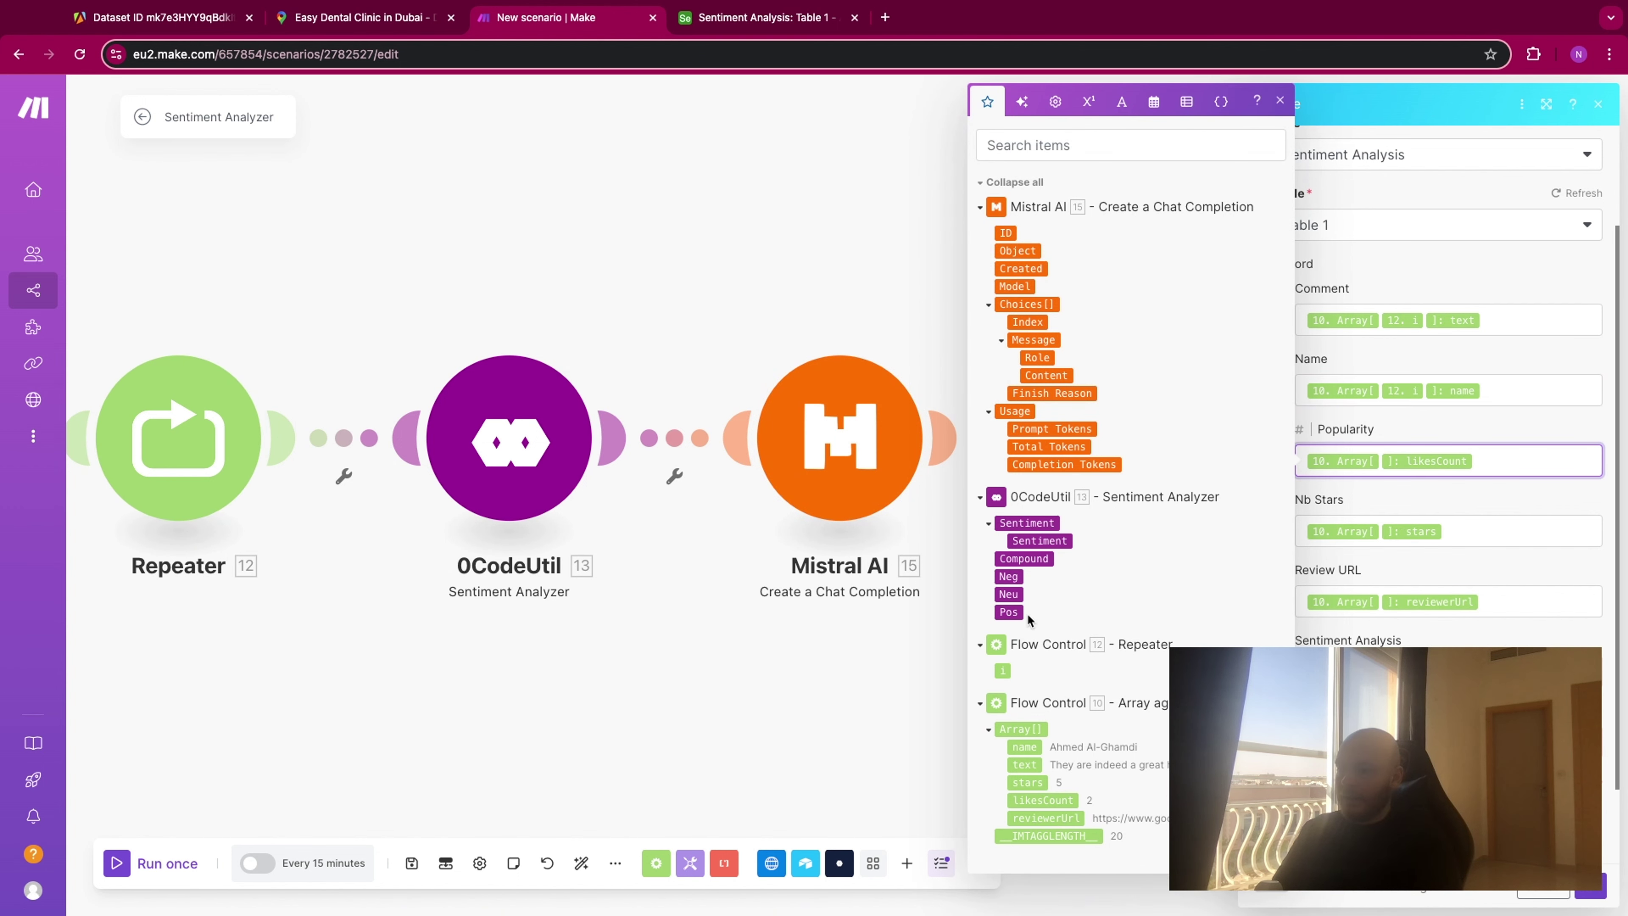
left_click(1002, 670)
left_click(1379, 531)
left_click(1379, 531)
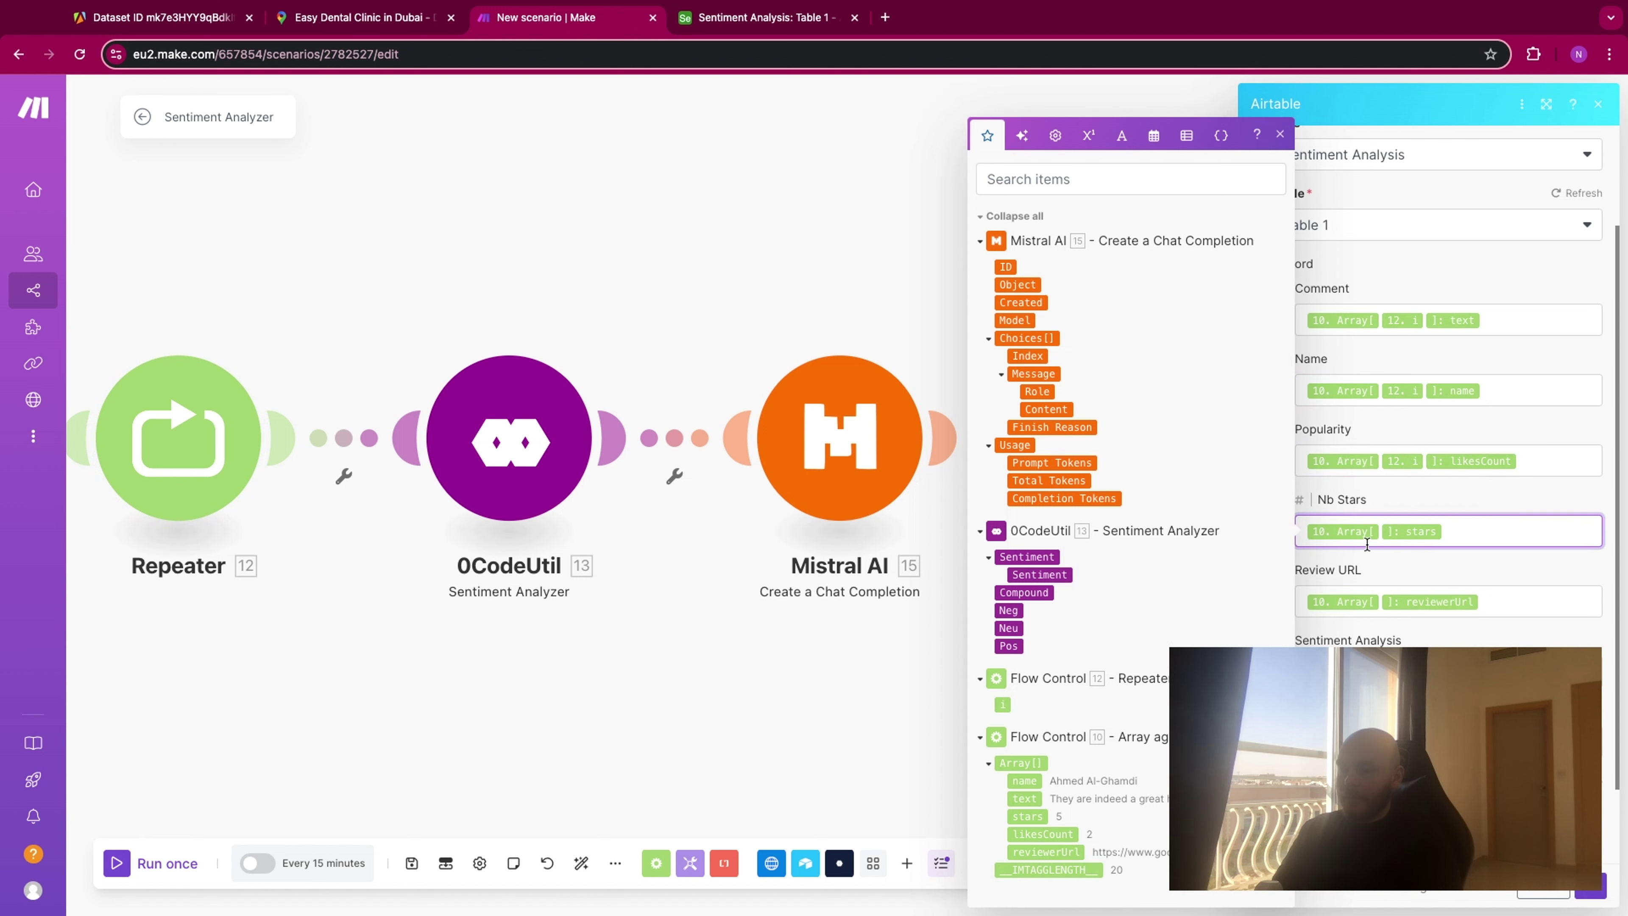
left_click(1003, 703)
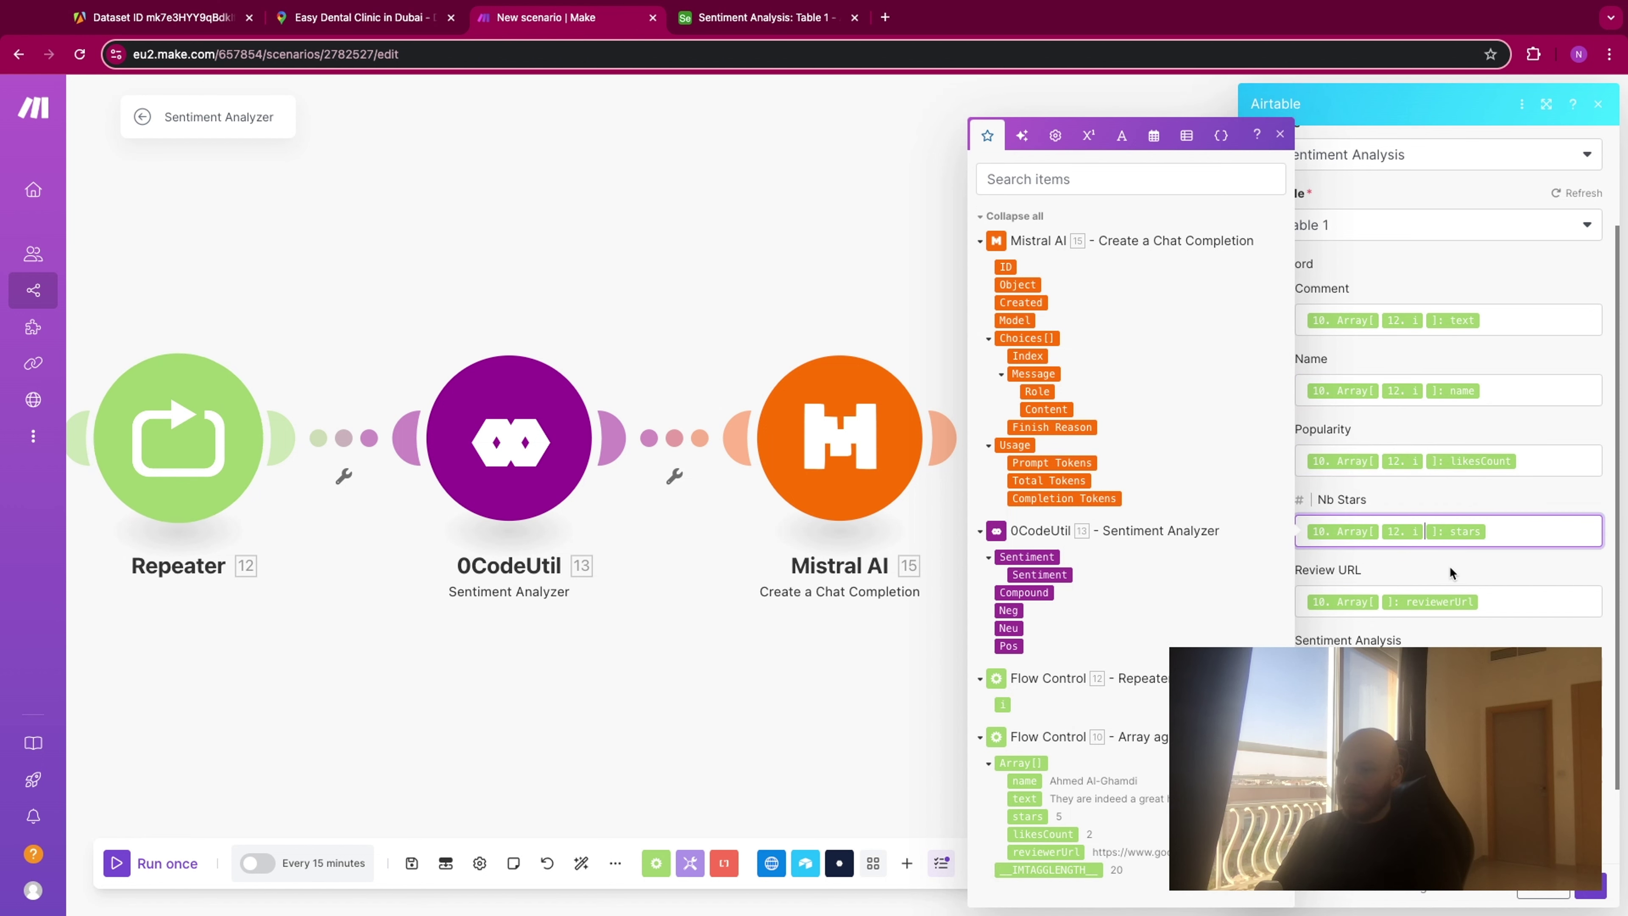
left_click(1377, 603)
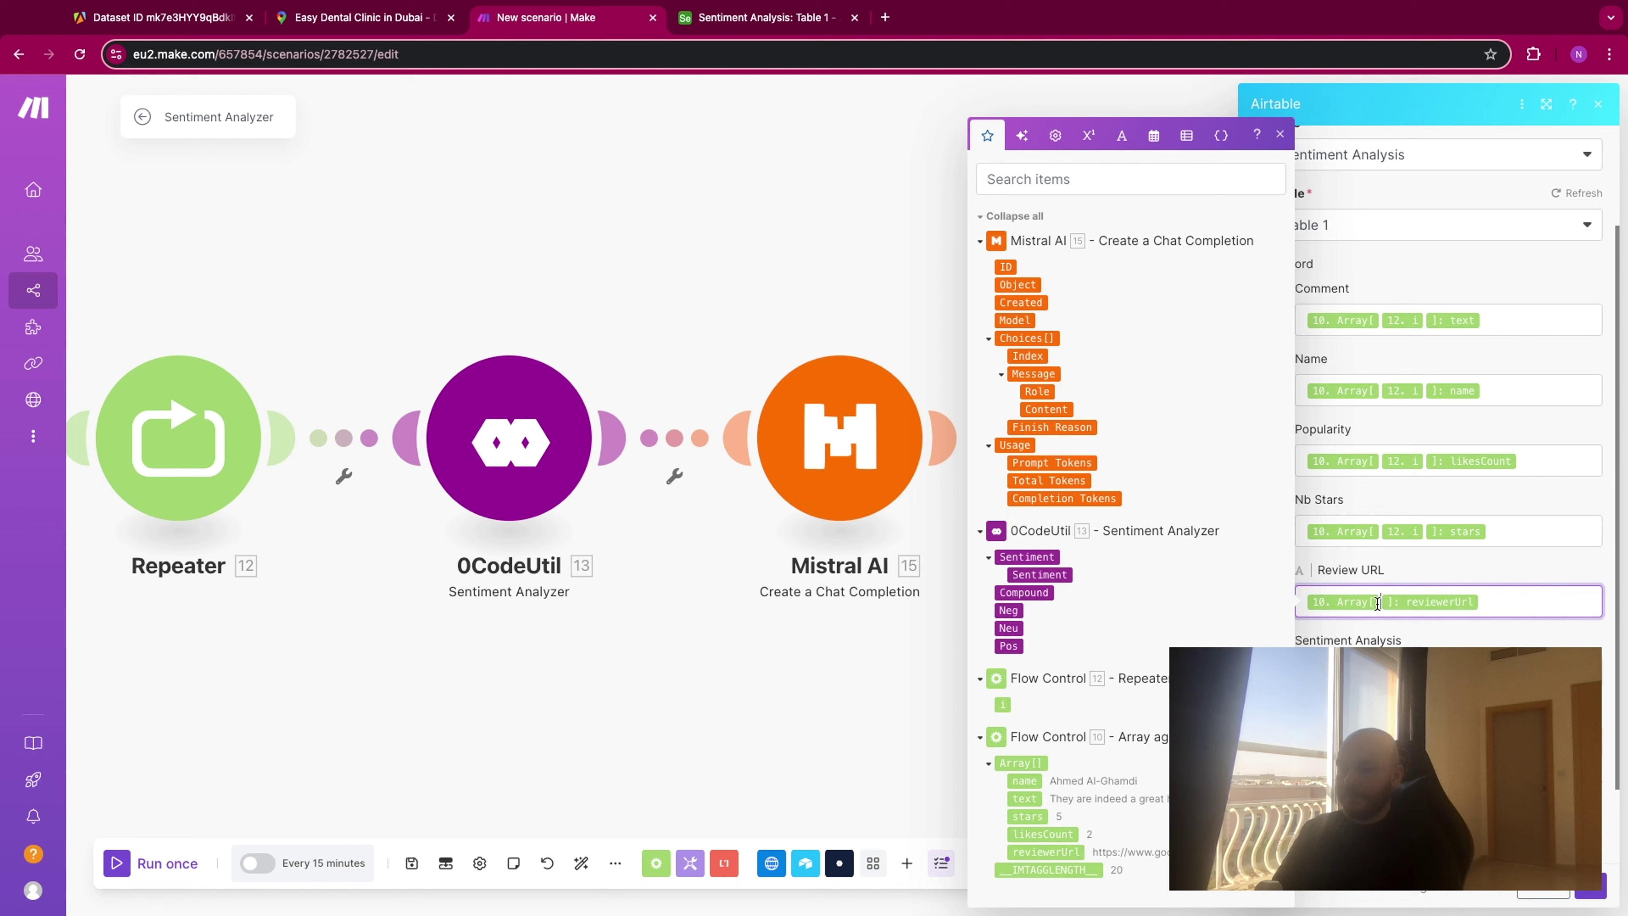
left_click(1003, 704)
left_click(1592, 886)
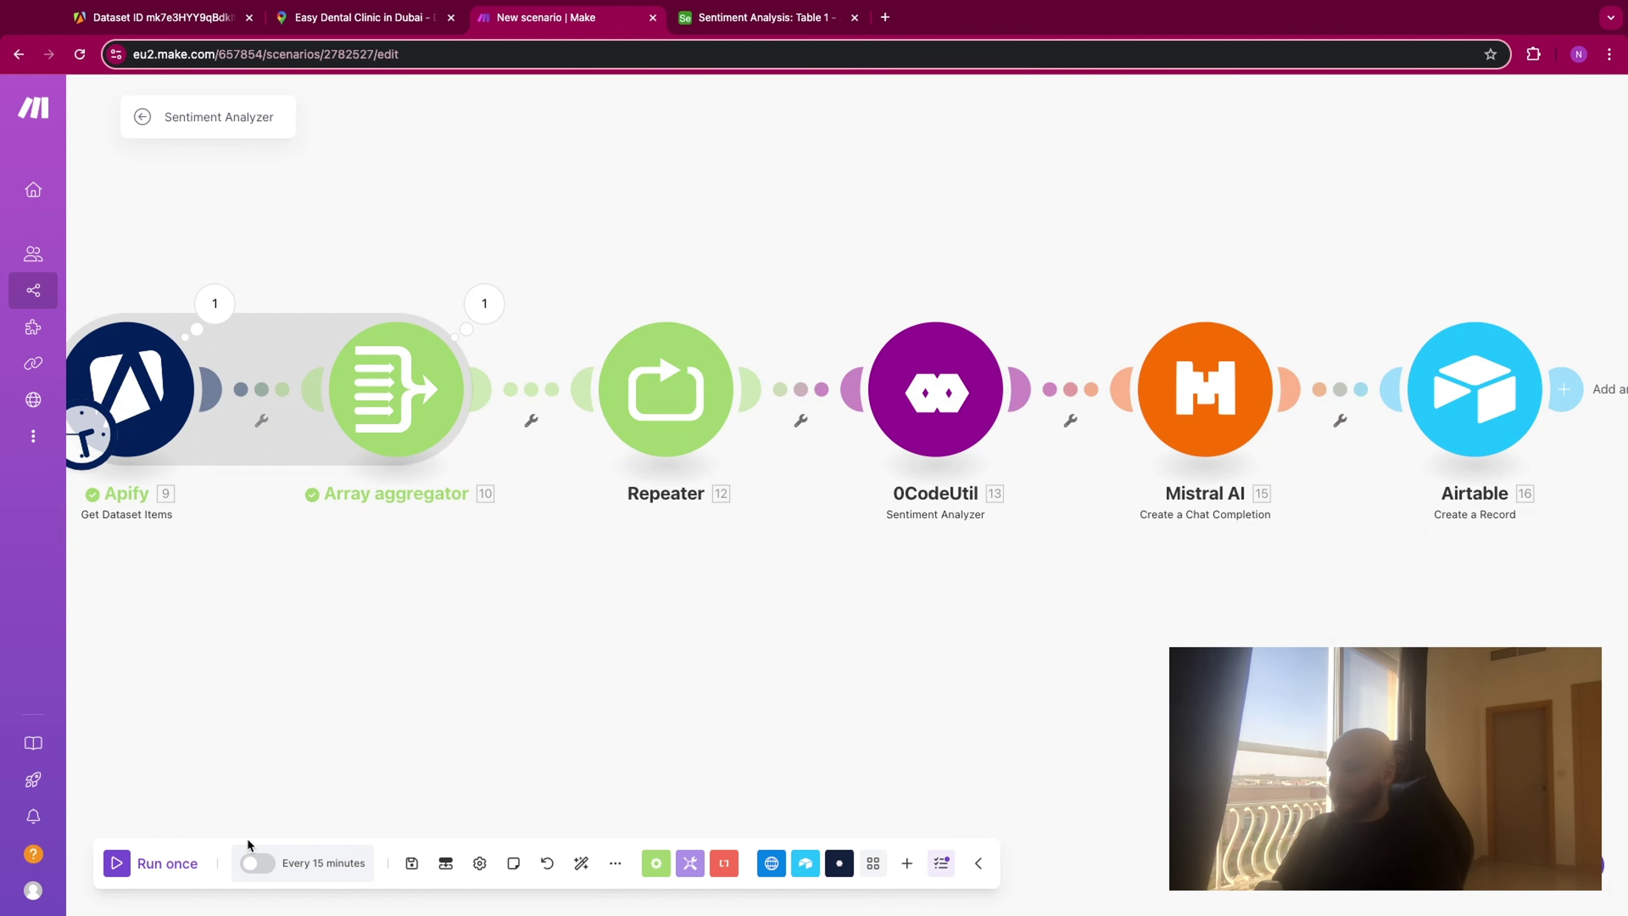
Run the scenario once and inspect the failed operation of the 0CodeUtil Sentiment Analyzer module.
left_click(110, 863)
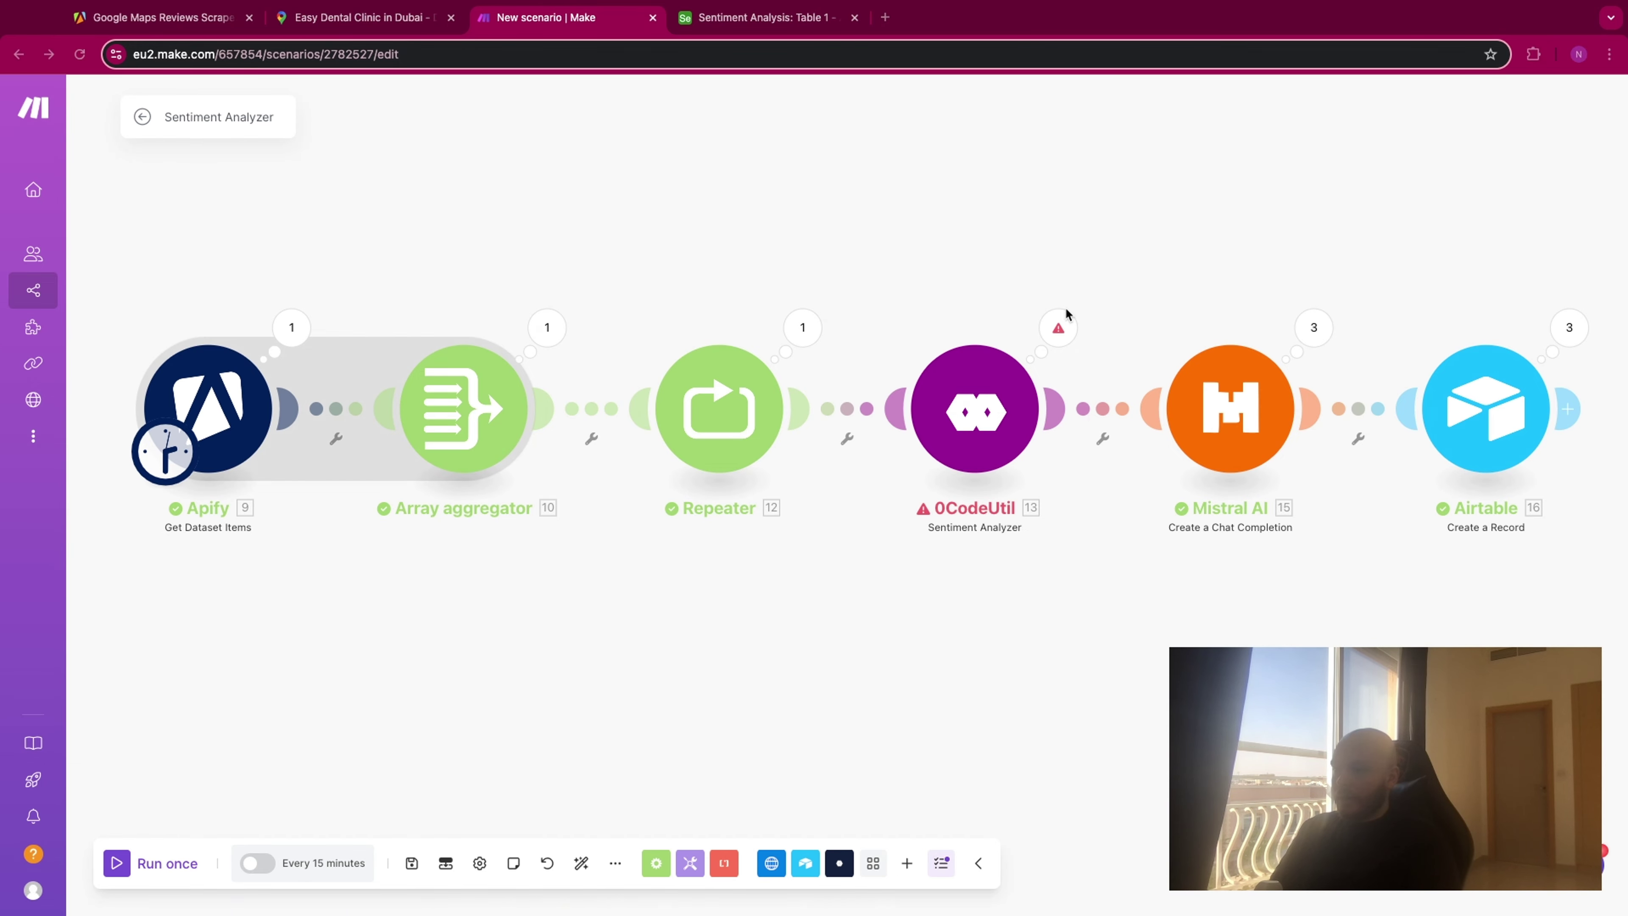
left_click(1058, 329)
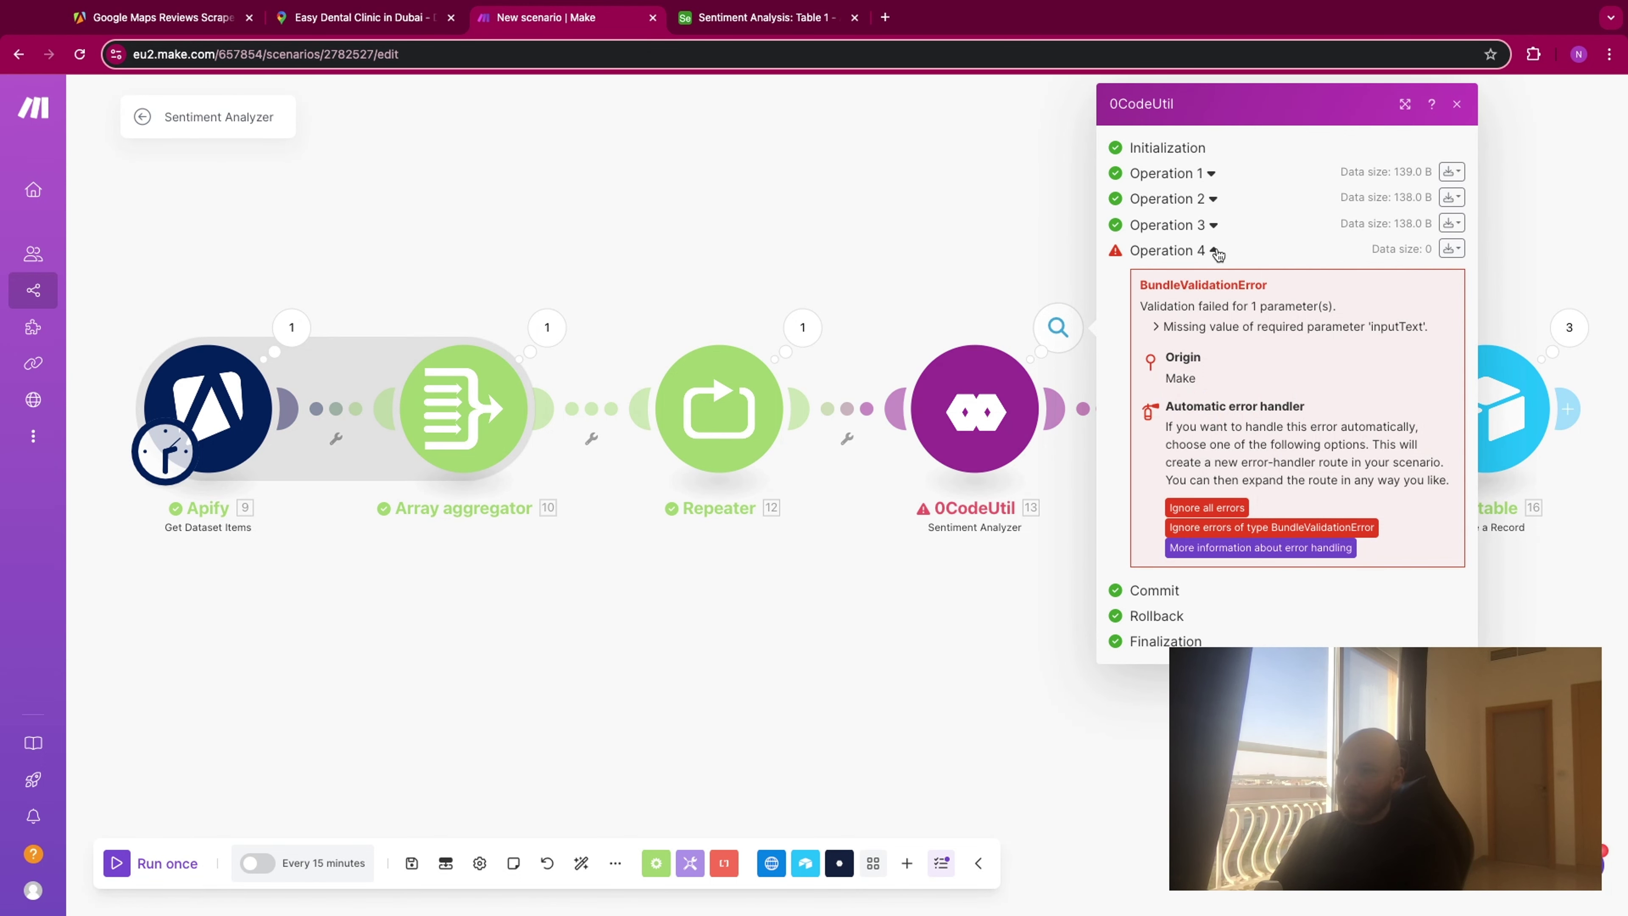
Check the text value of the review bundles in the Apify module's output, down to Bundle 4.
left_click(274, 323)
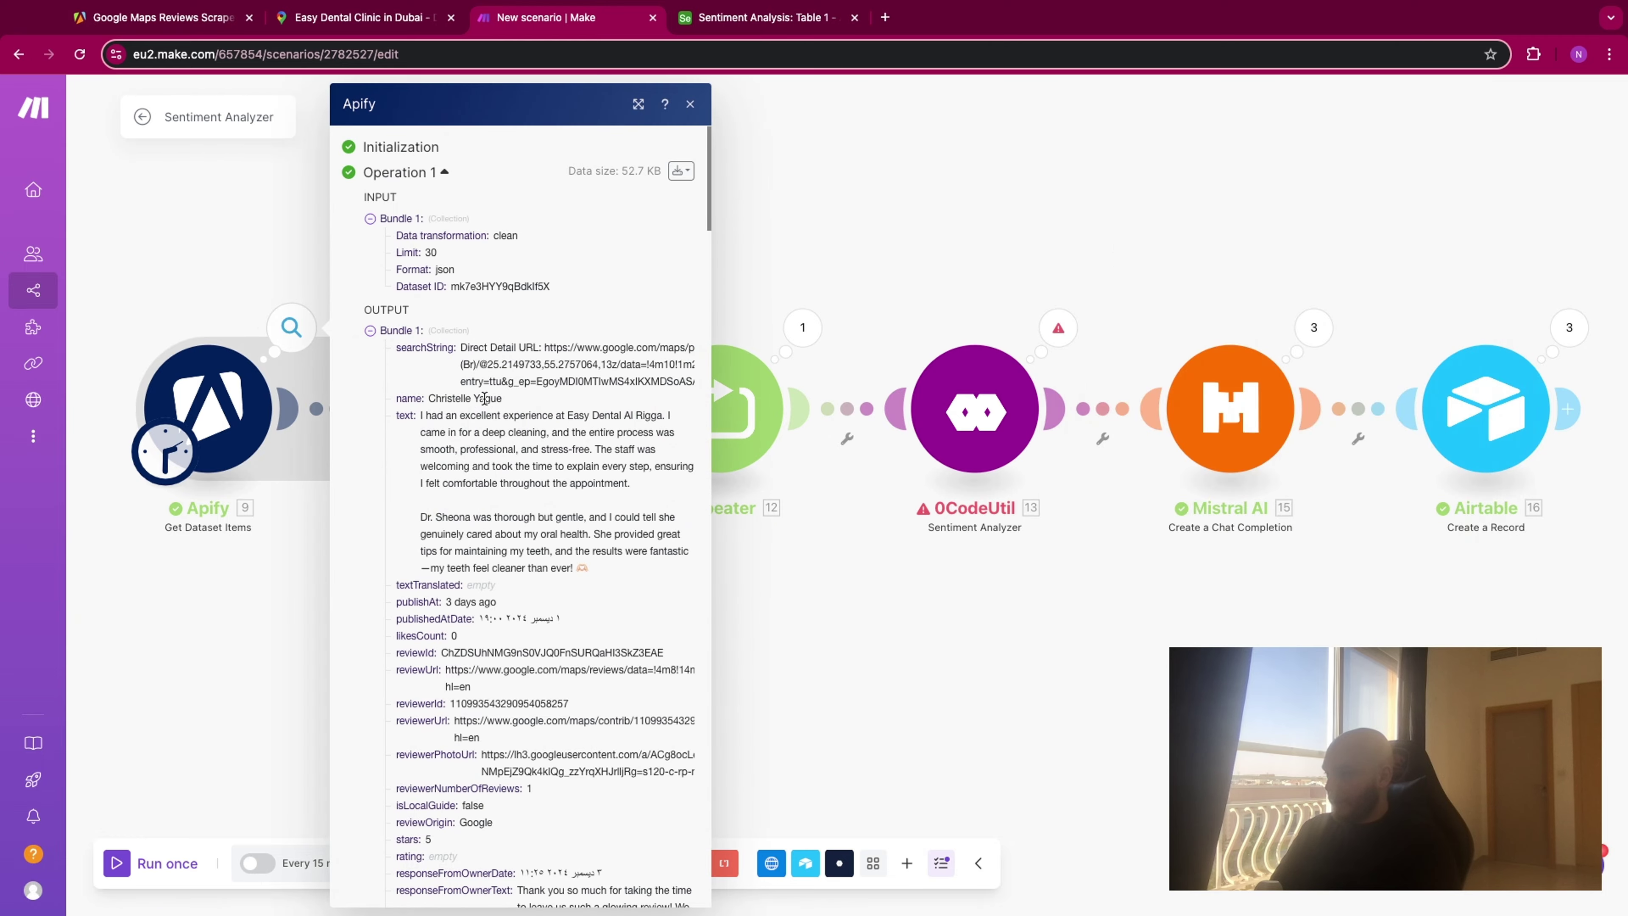
scroll(491, 359, "down", 10)
scroll(493, 399, "down", 20)
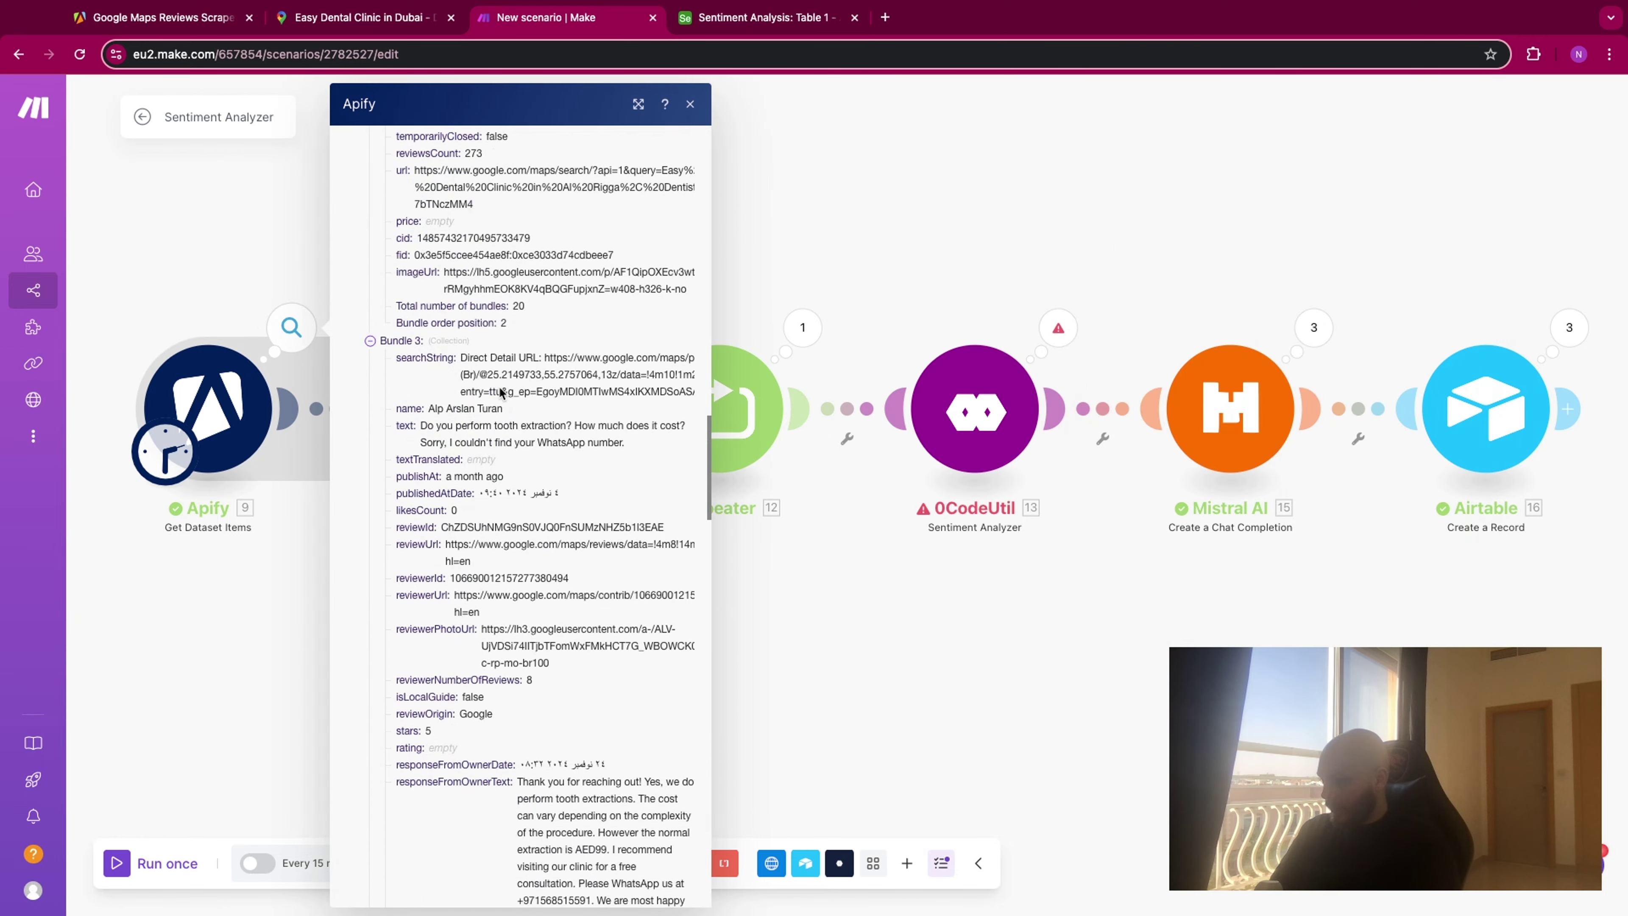
scroll(501, 392, "down", 20)
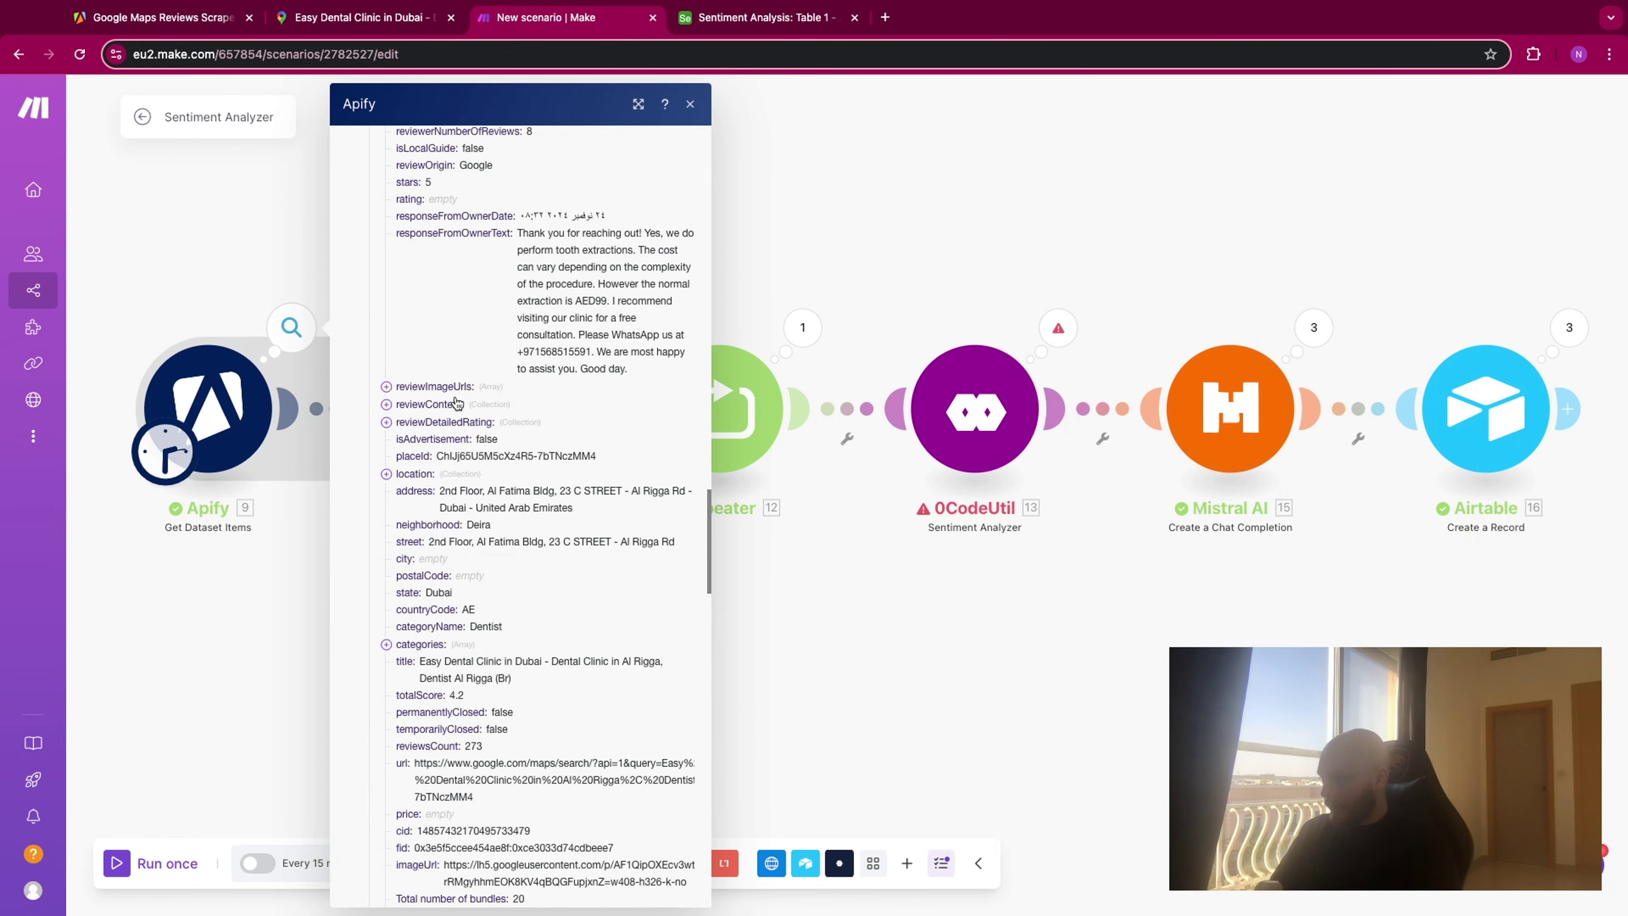
scroll(451, 411, "down", 1)
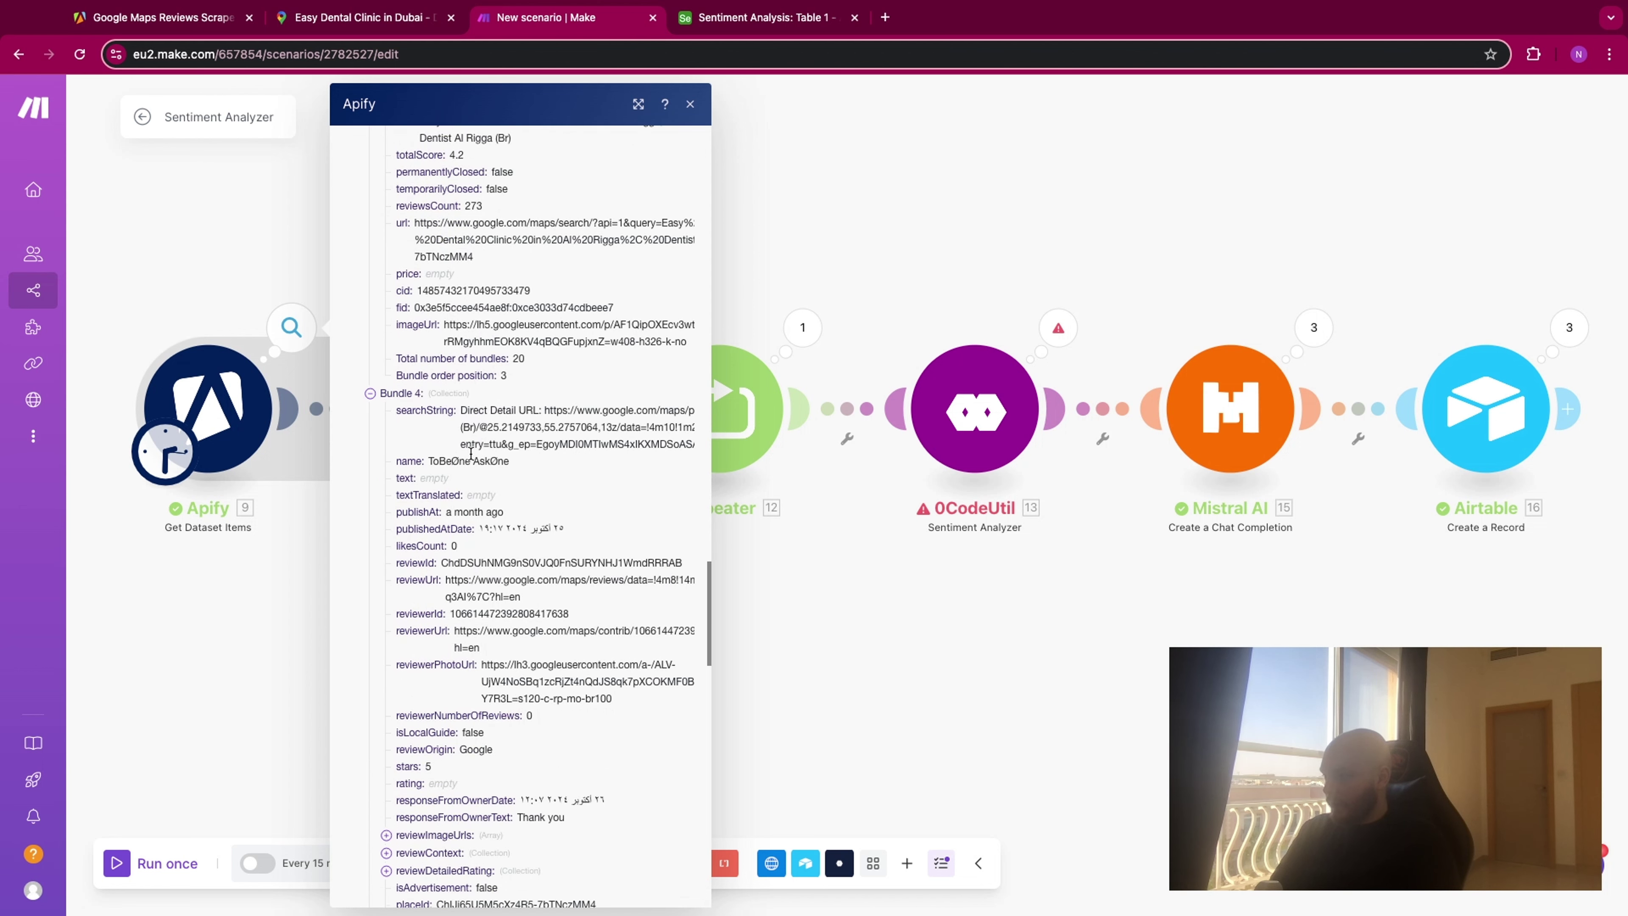
left_click_drag(450, 466, 424, 464)
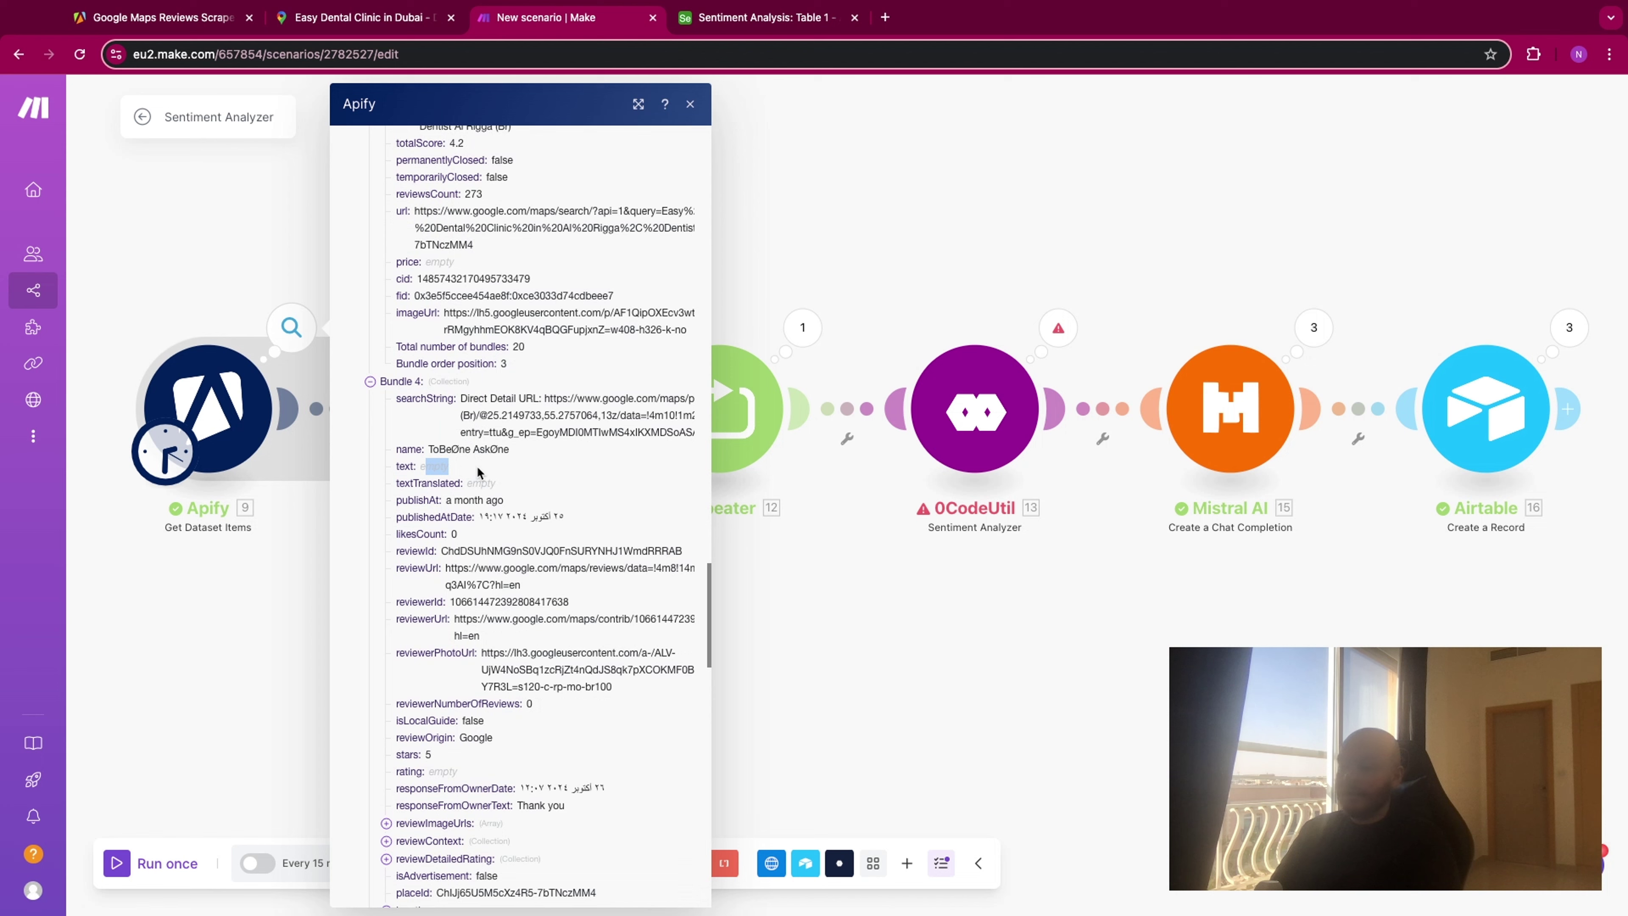
left_click(265, 289)
Add a filter labelled "No comments" between Apify and the Array aggregator, with the condition that Apify's text does not exist.
right_click(339, 408)
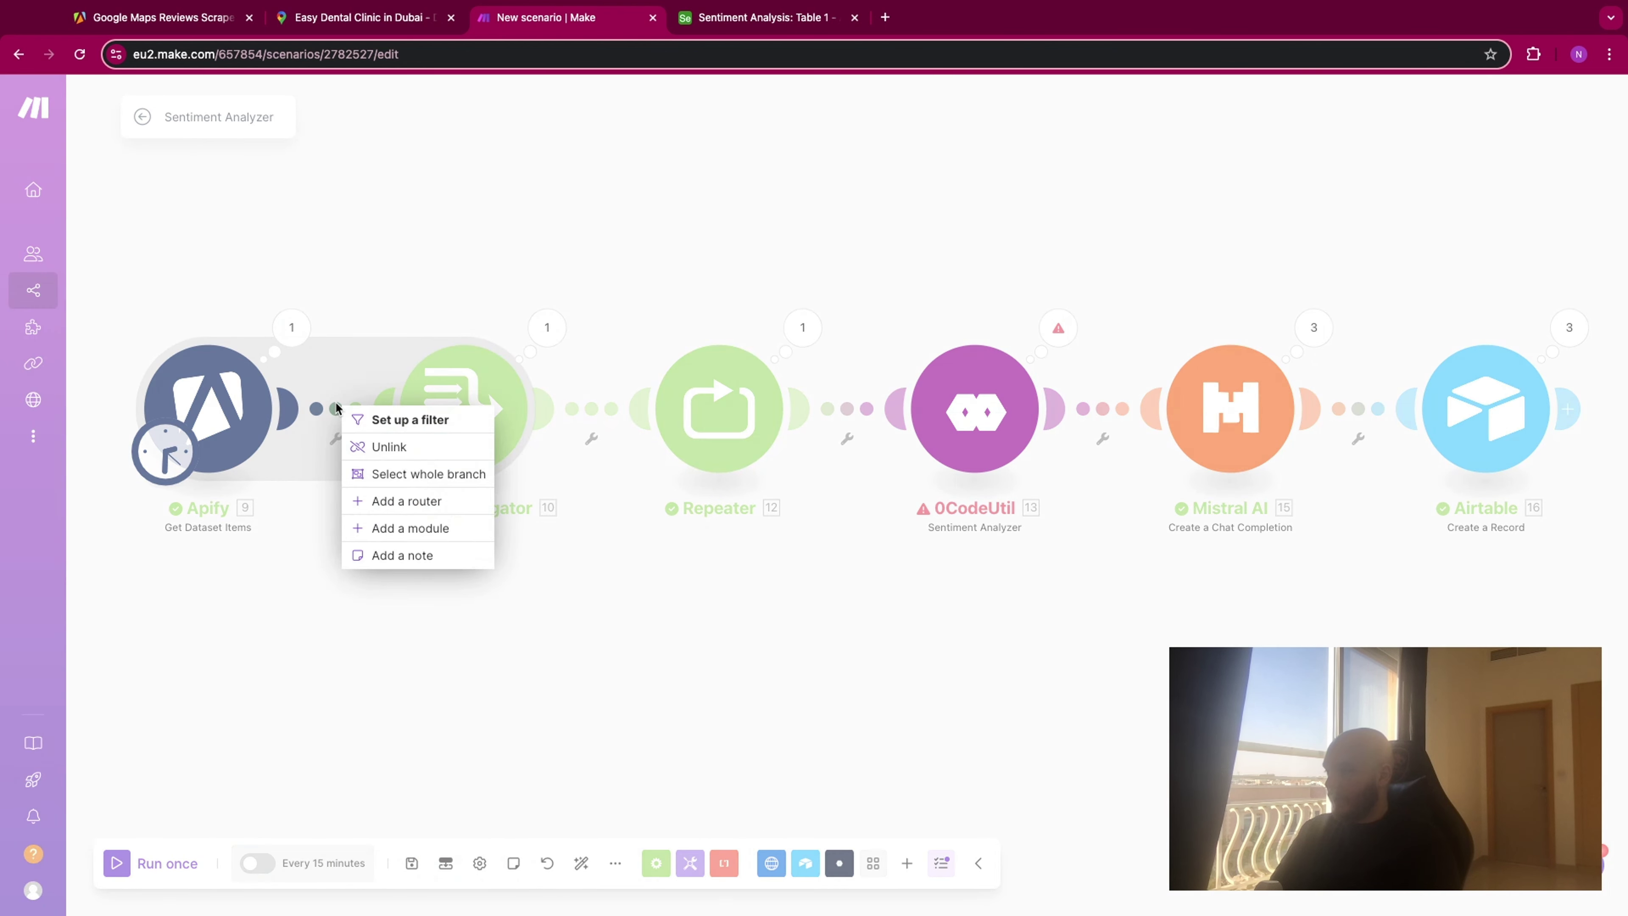
left_click(374, 420)
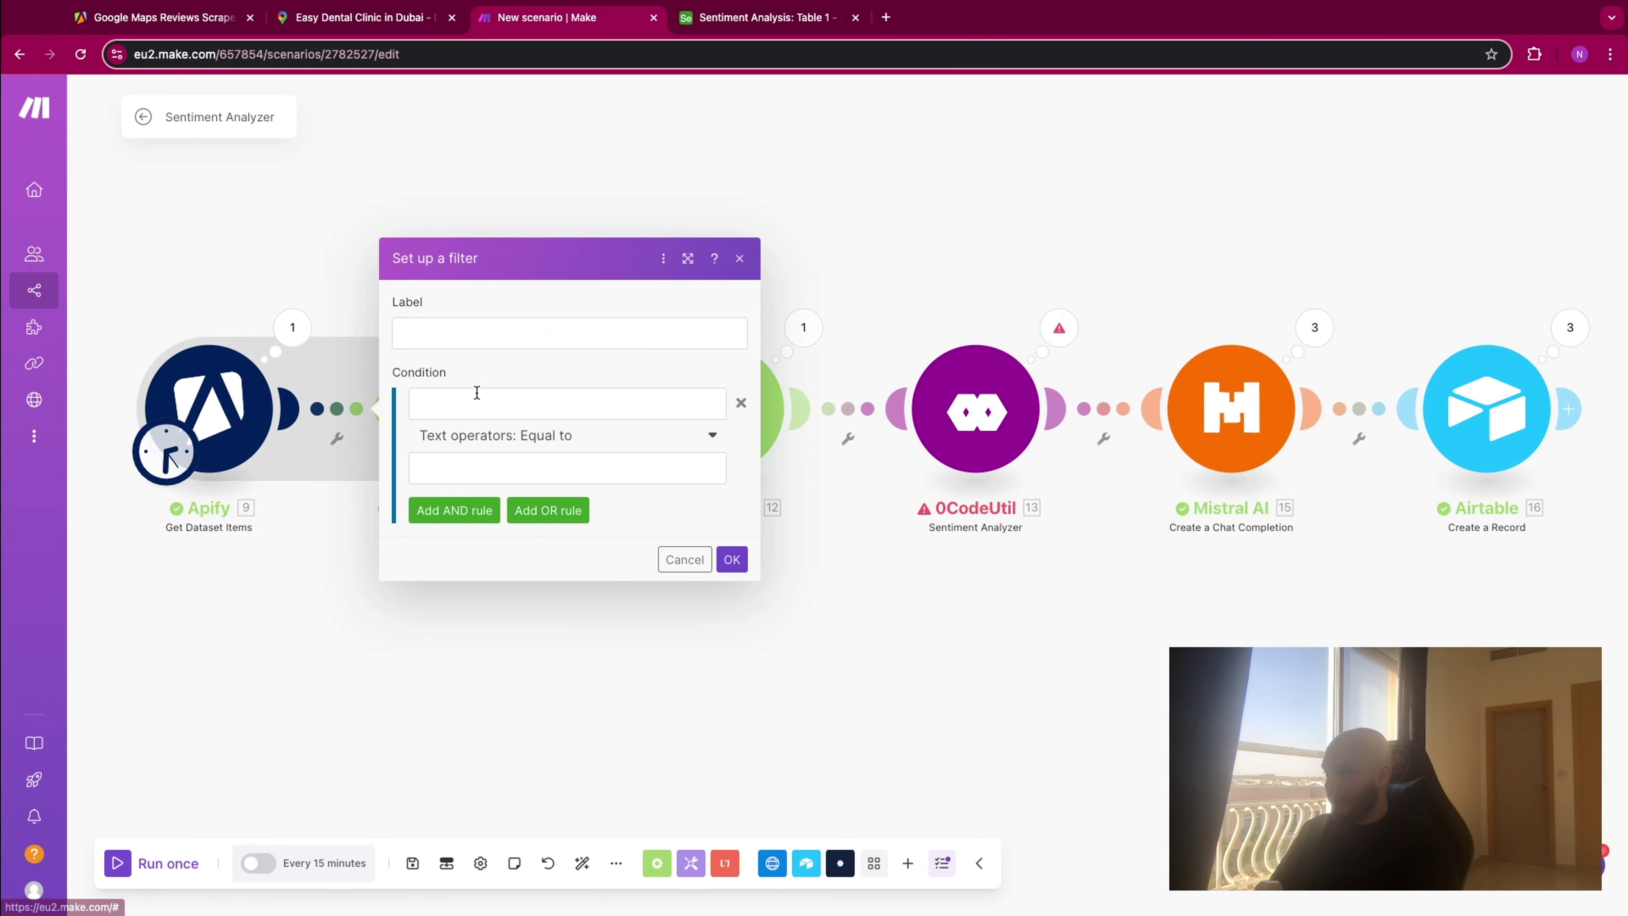
left_click(466, 334)
type("No comments")
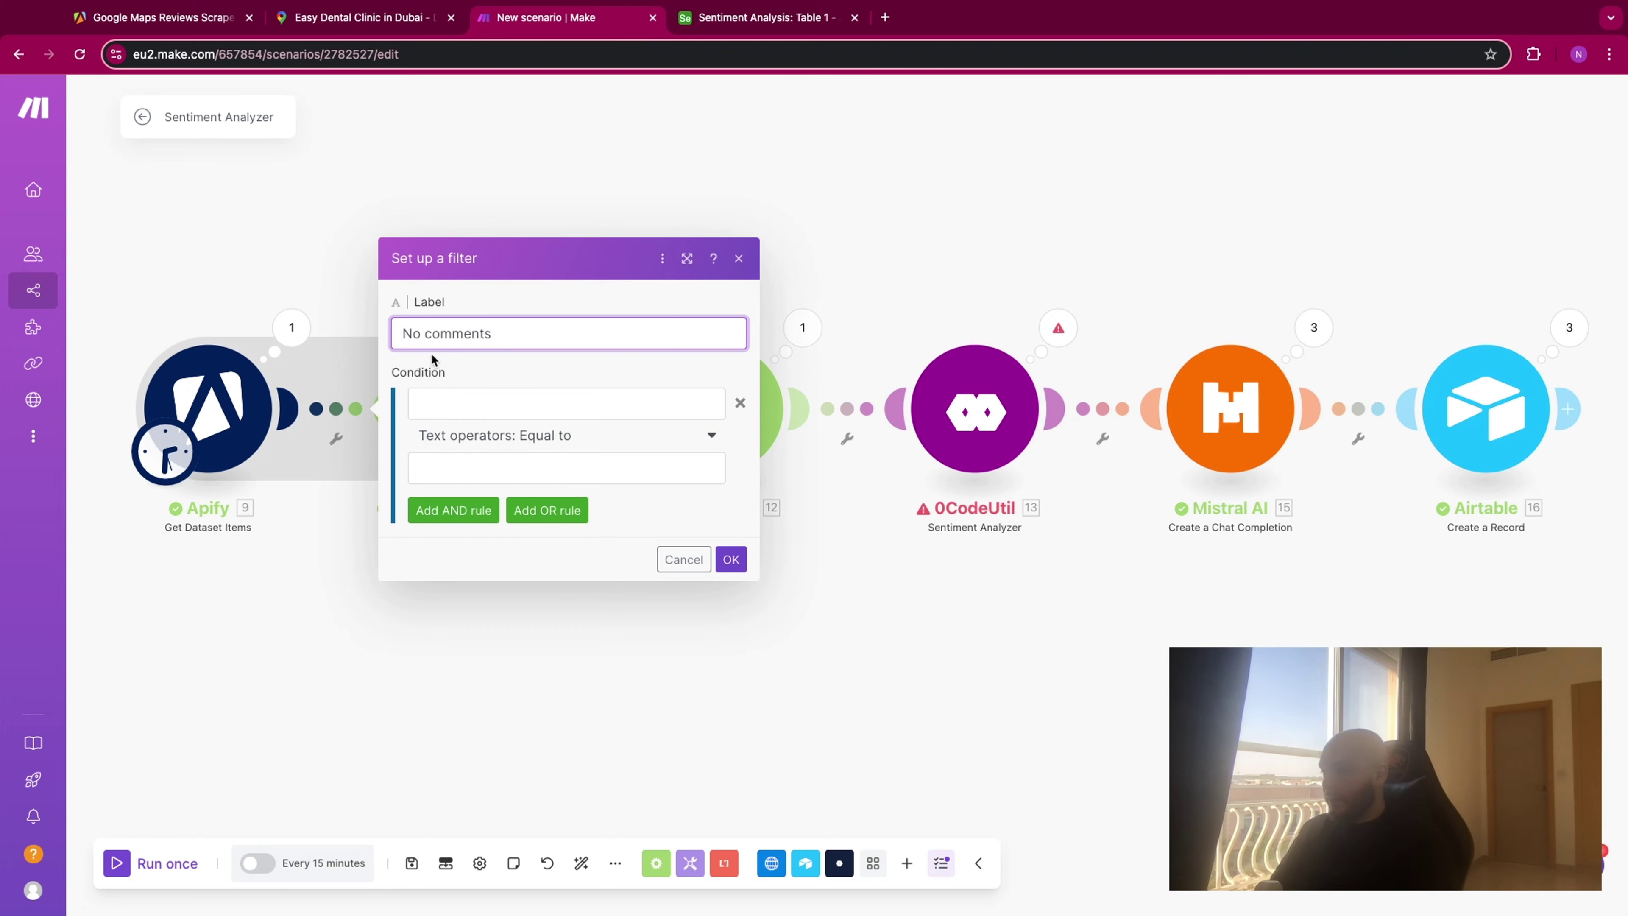
left_click(475, 414)
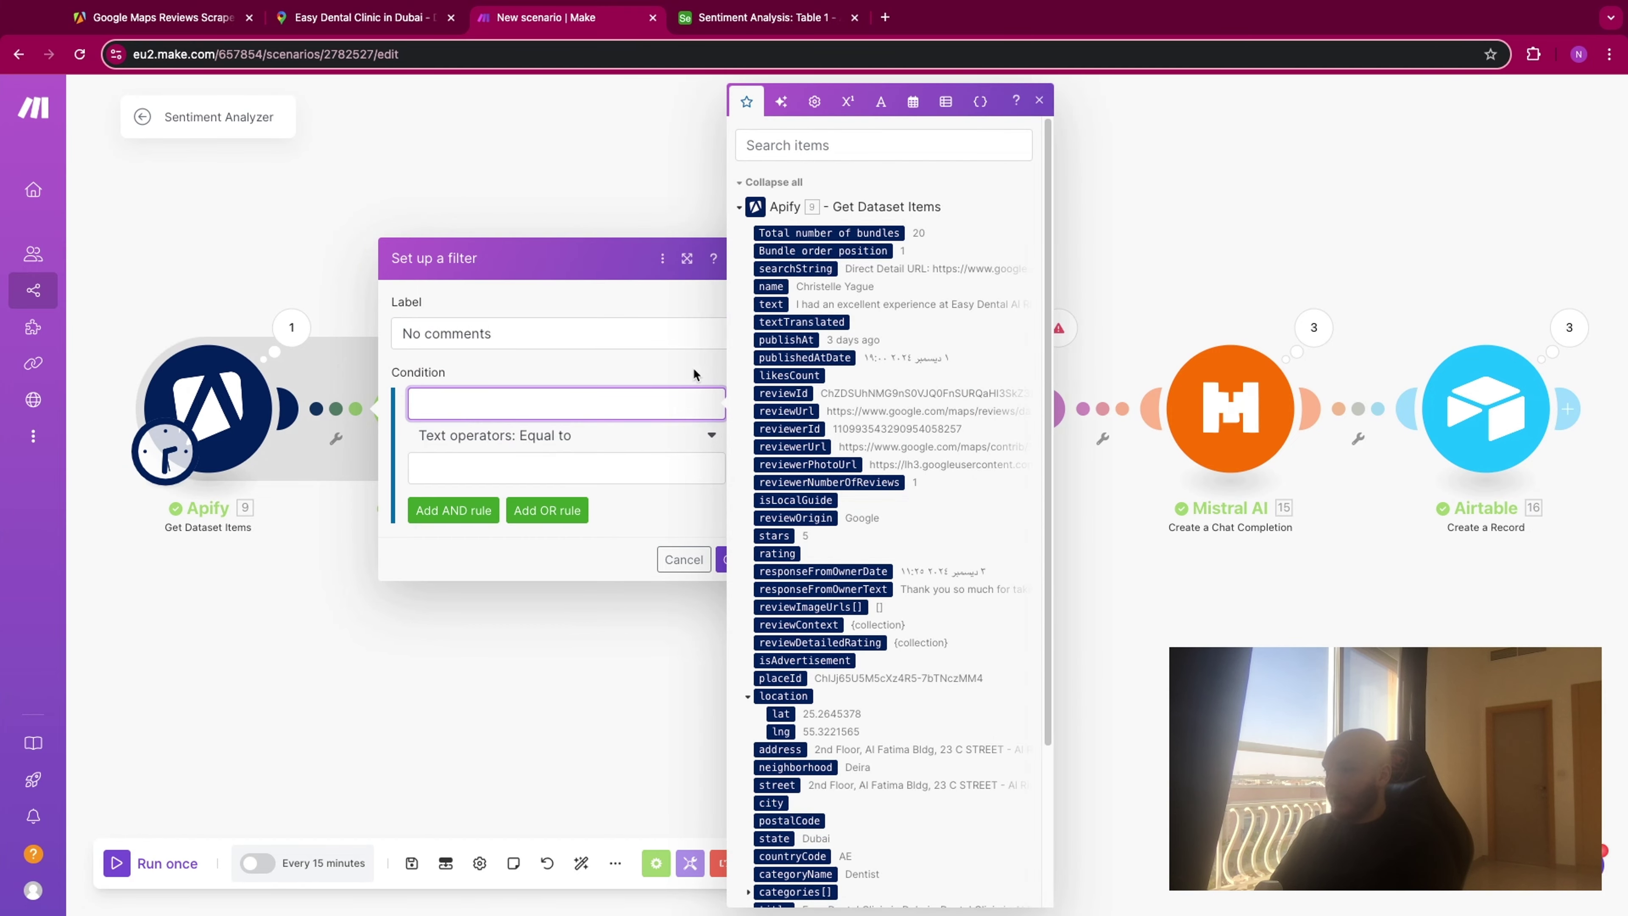
left_click(771, 304)
left_click(597, 436)
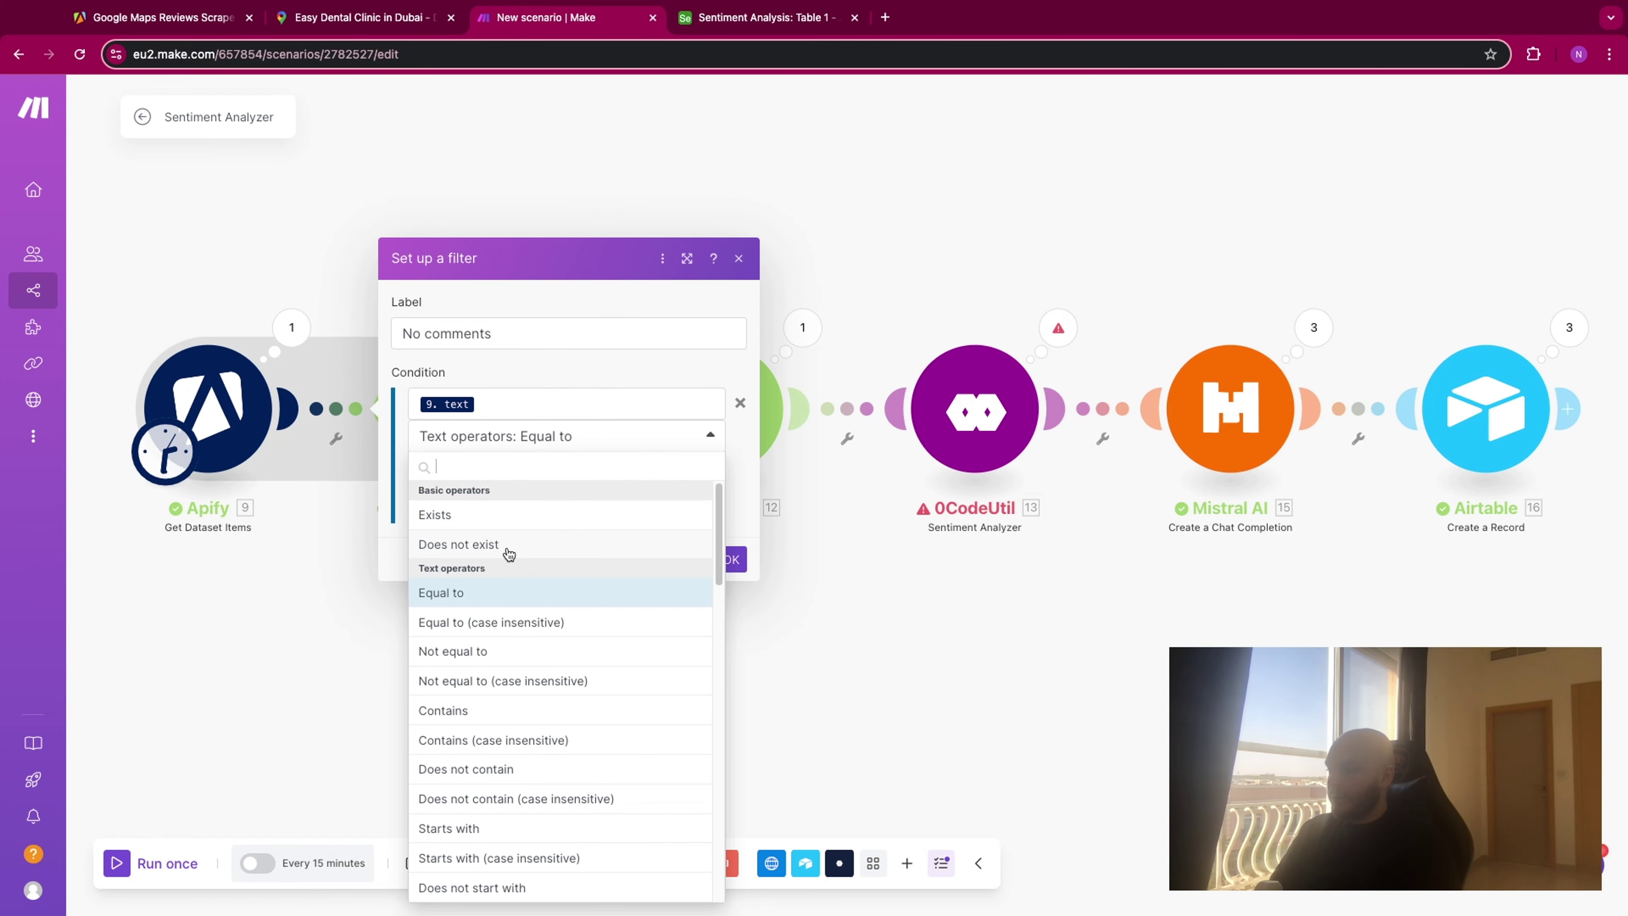
left_click(508, 549)
left_click(730, 527)
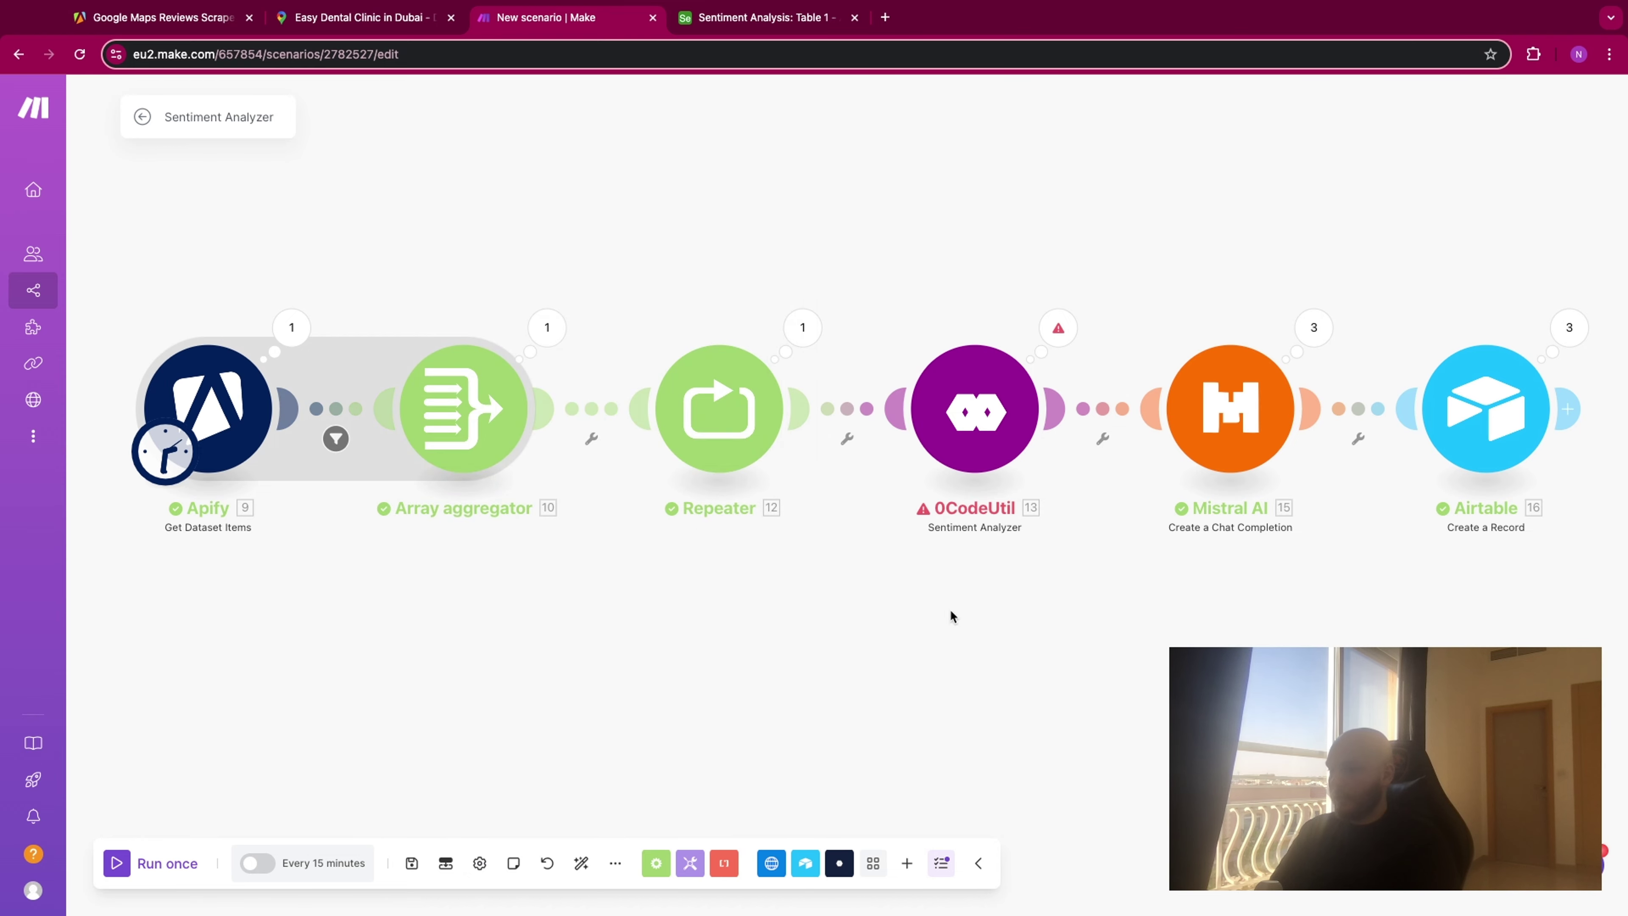
Insert a Tools Sleep module between the 0CodeUtil Sentiment Analyzer and the Mistral AI module.
scroll(1130, 262, "right", 2)
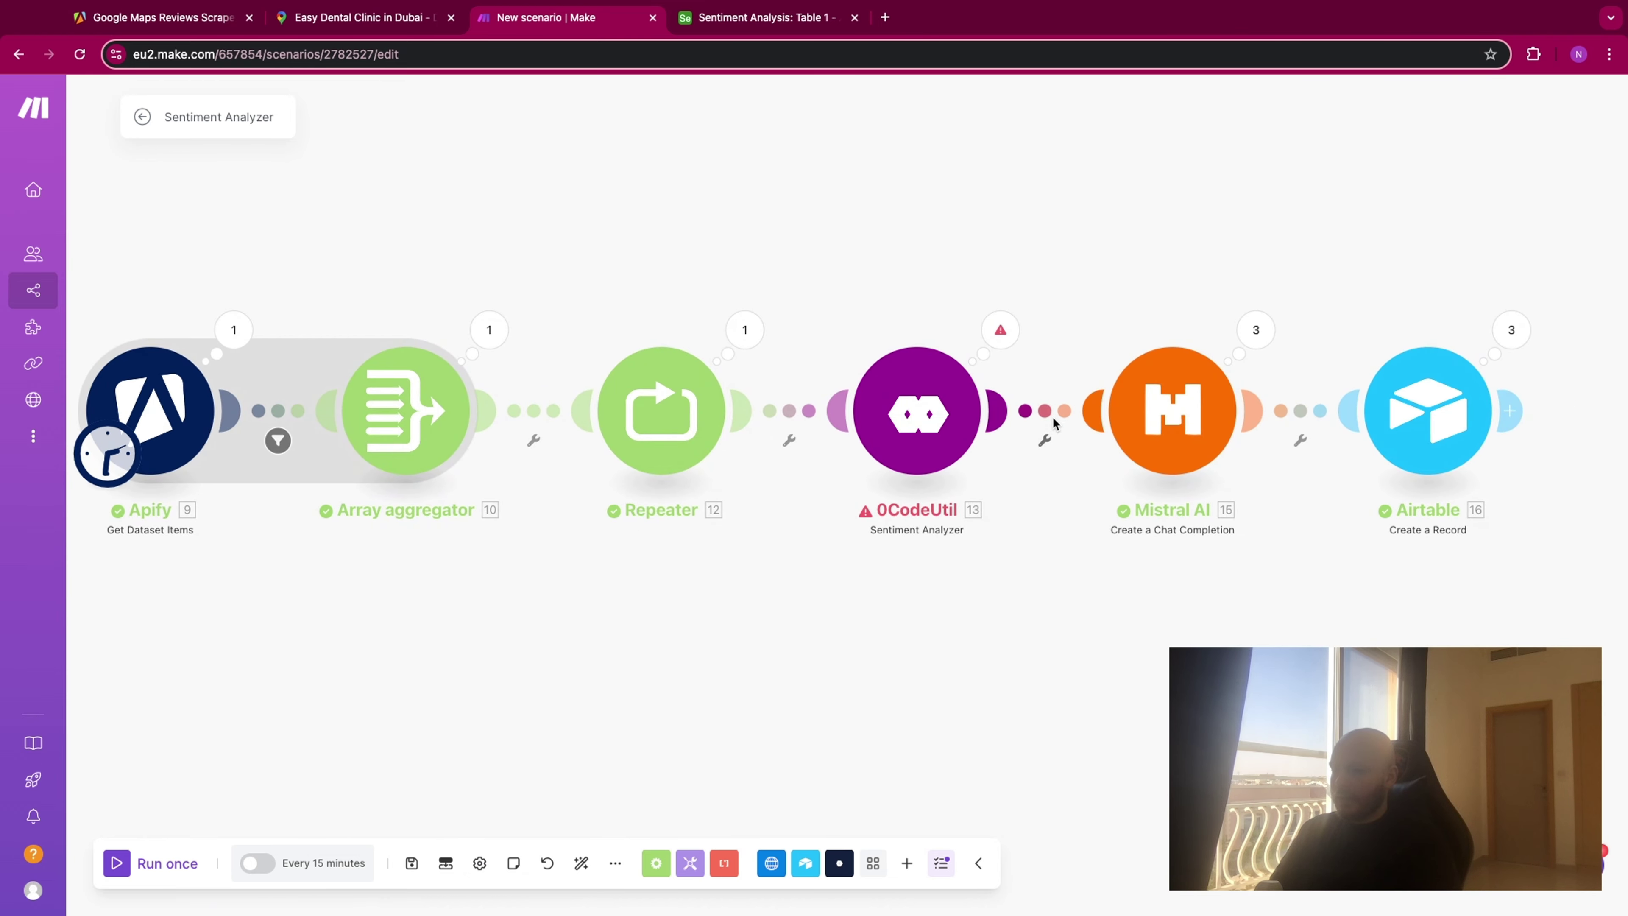
left_click(1045, 437)
left_click(926, 276)
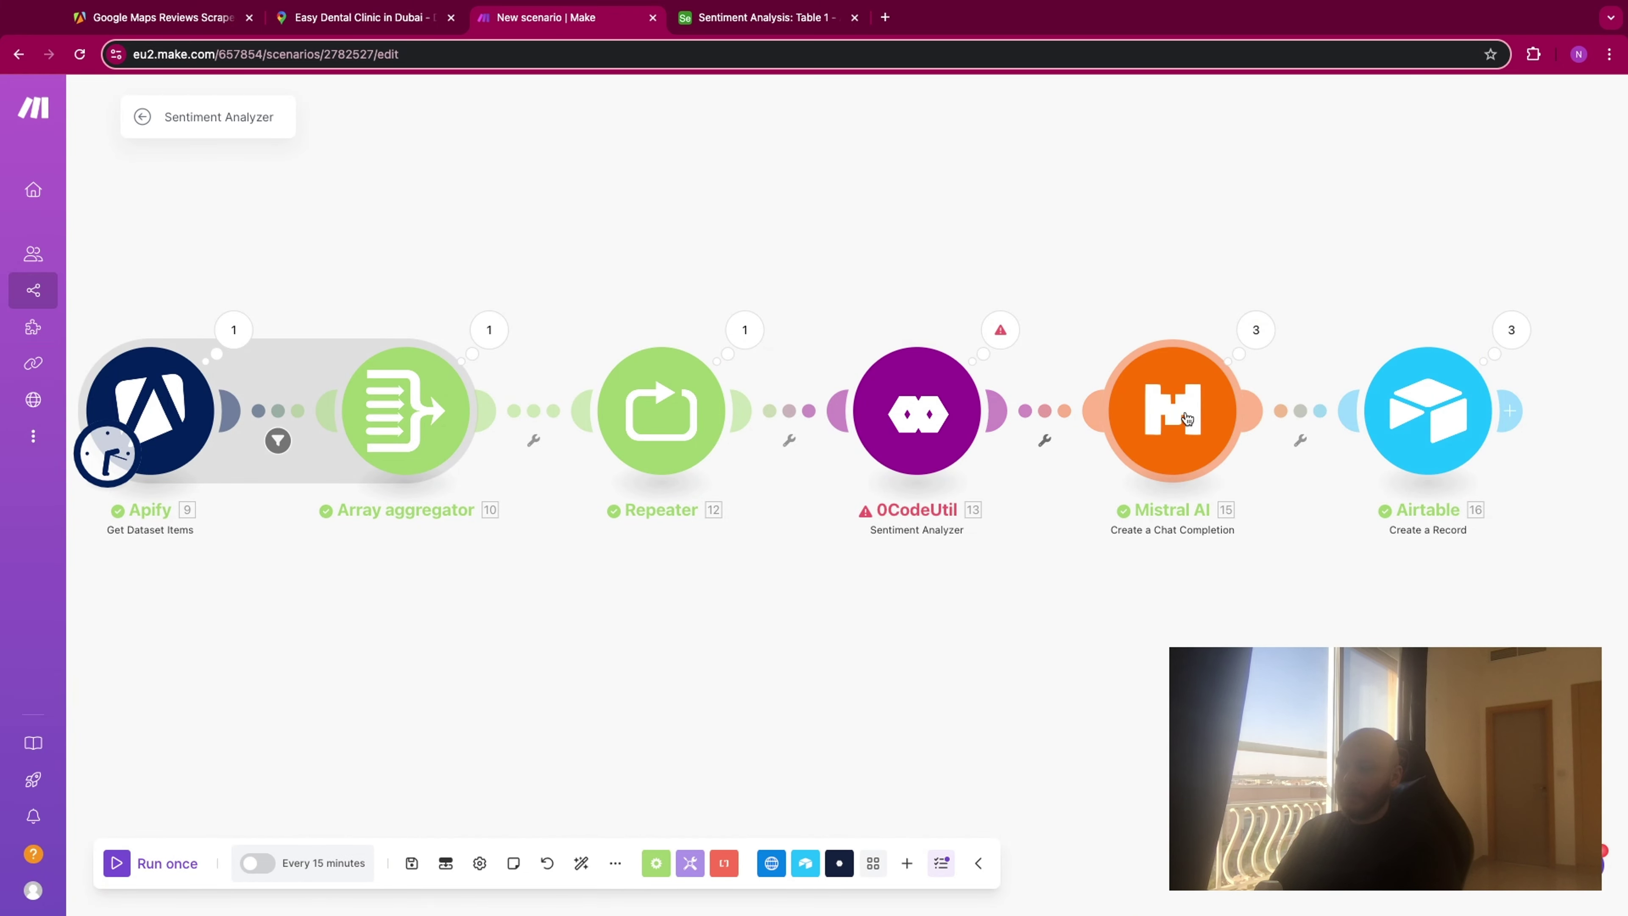
left_click(1045, 440)
left_click(1101, 527)
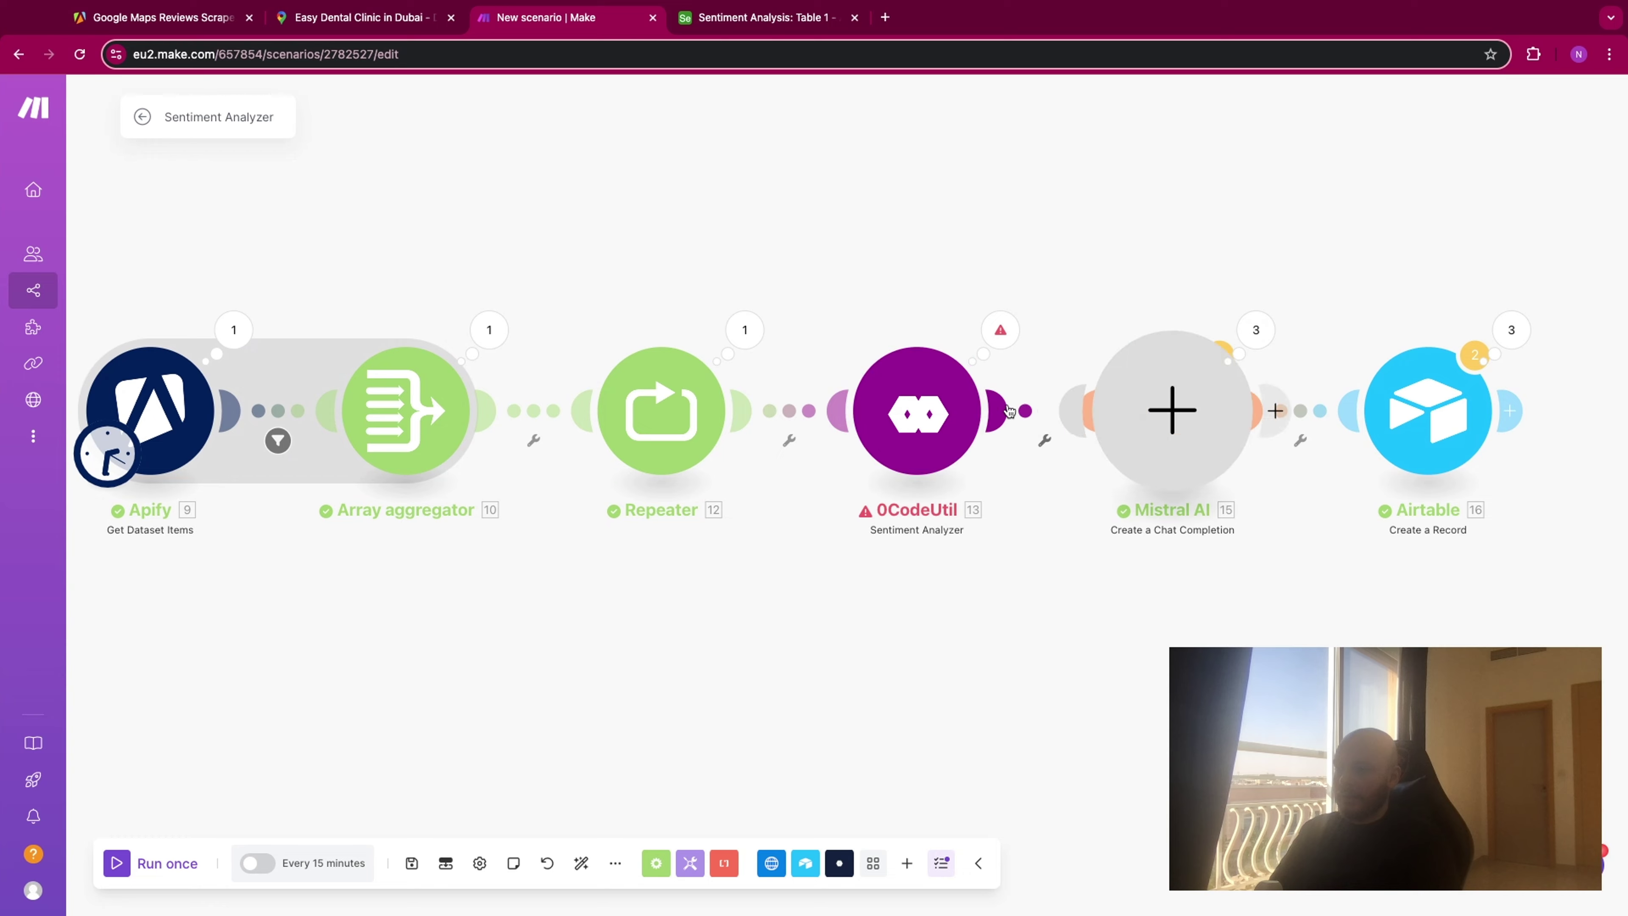
type("slep")
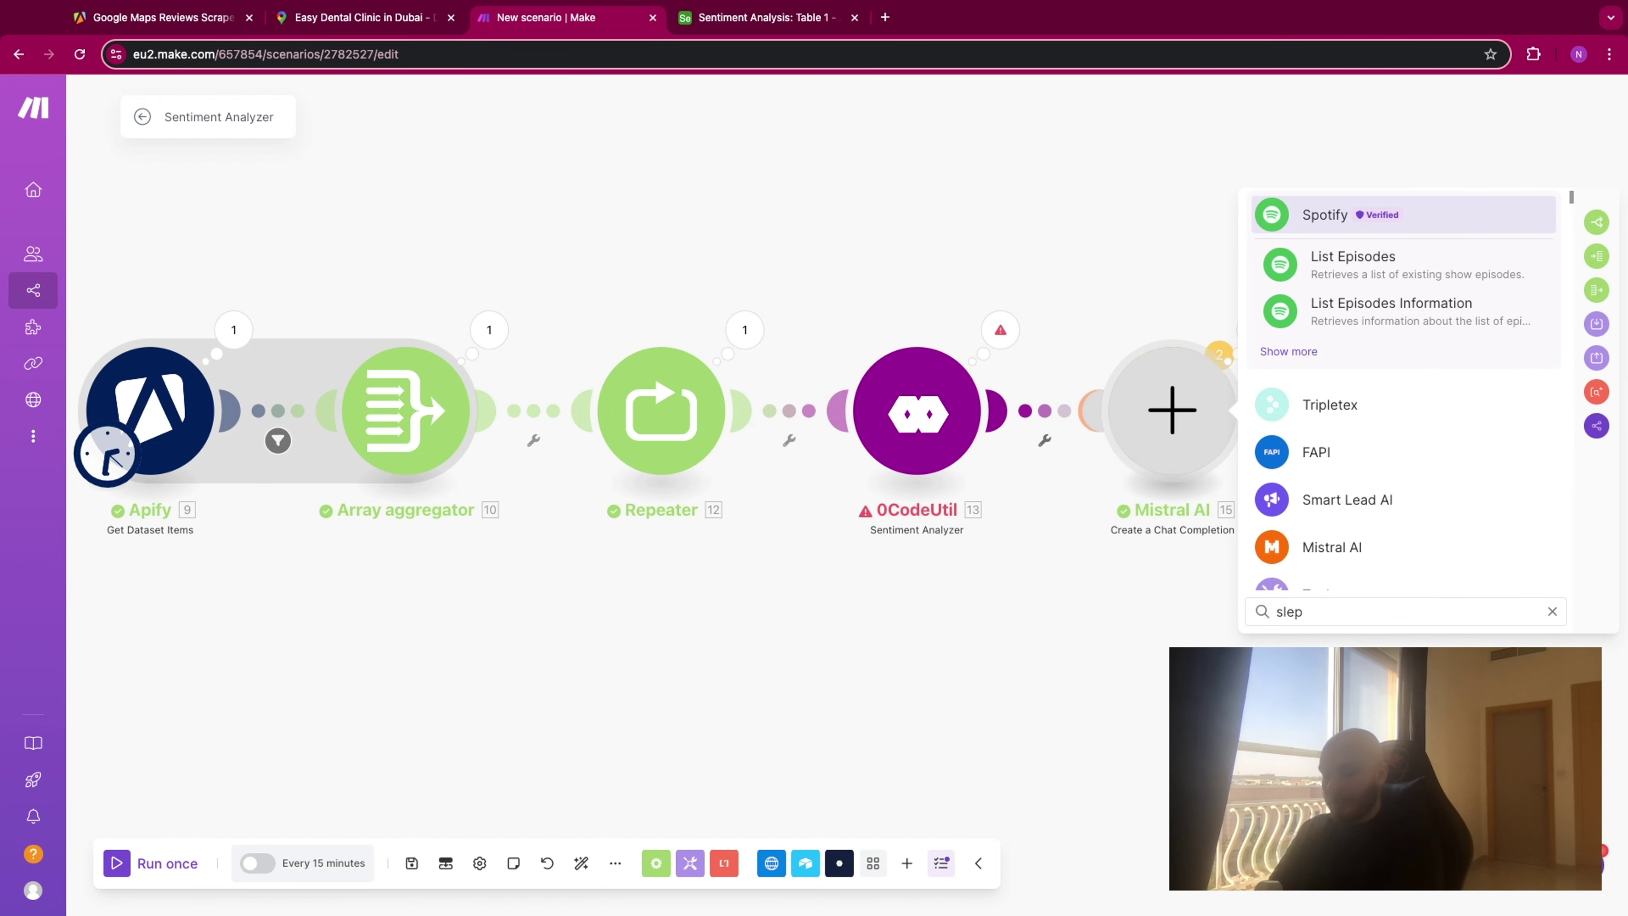
key("BackSpace")
type("ep")
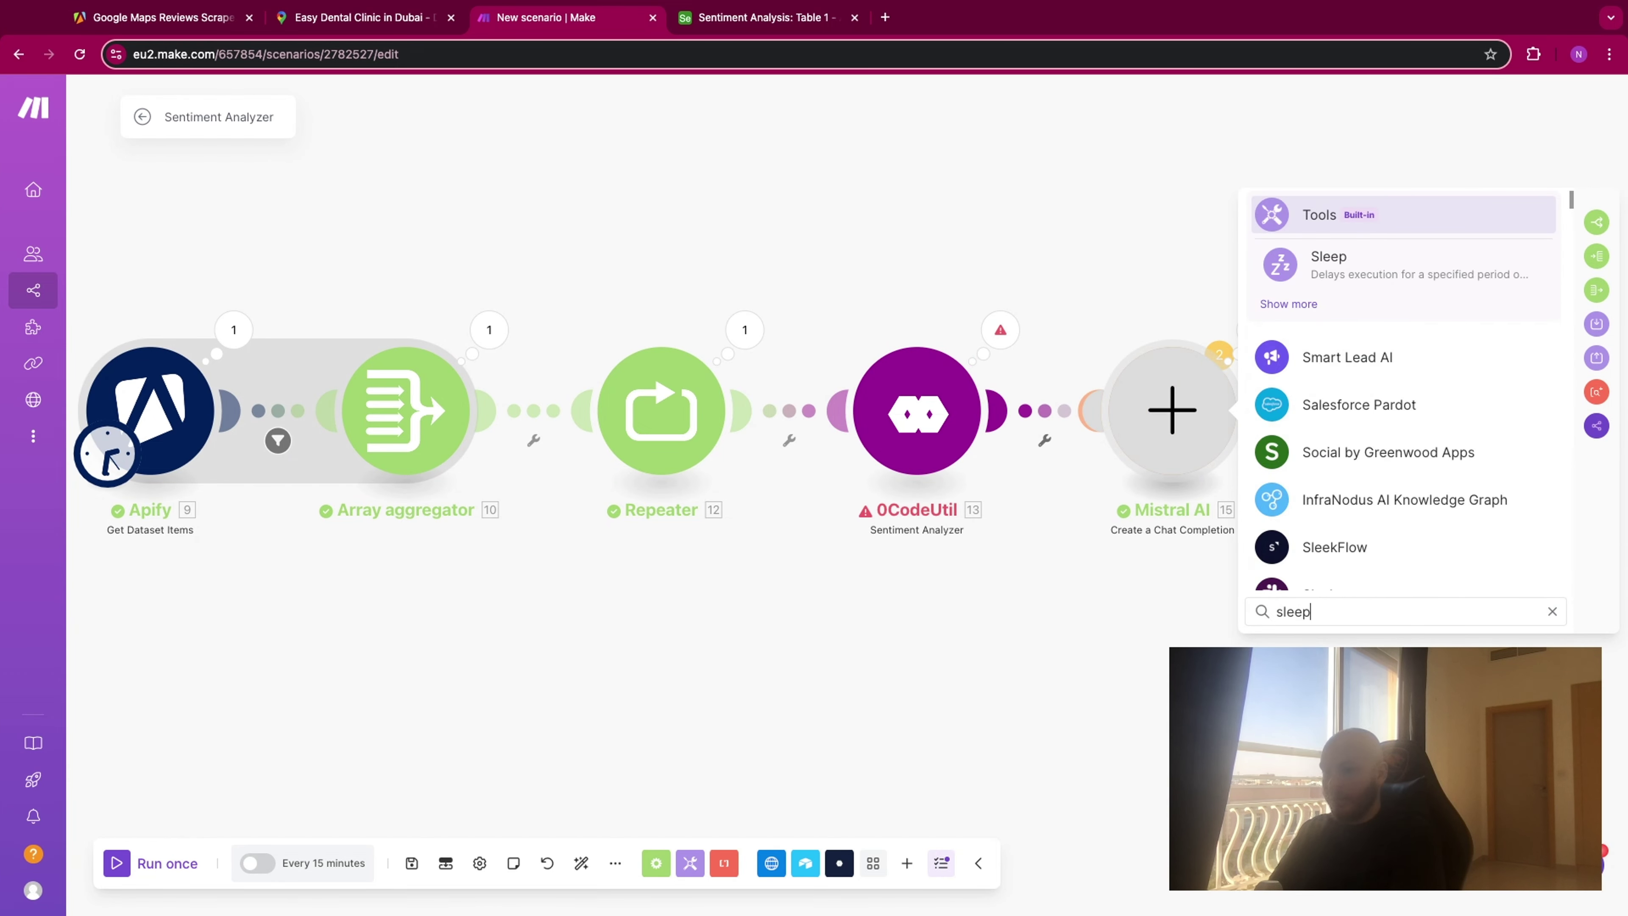
left_click(1321, 269)
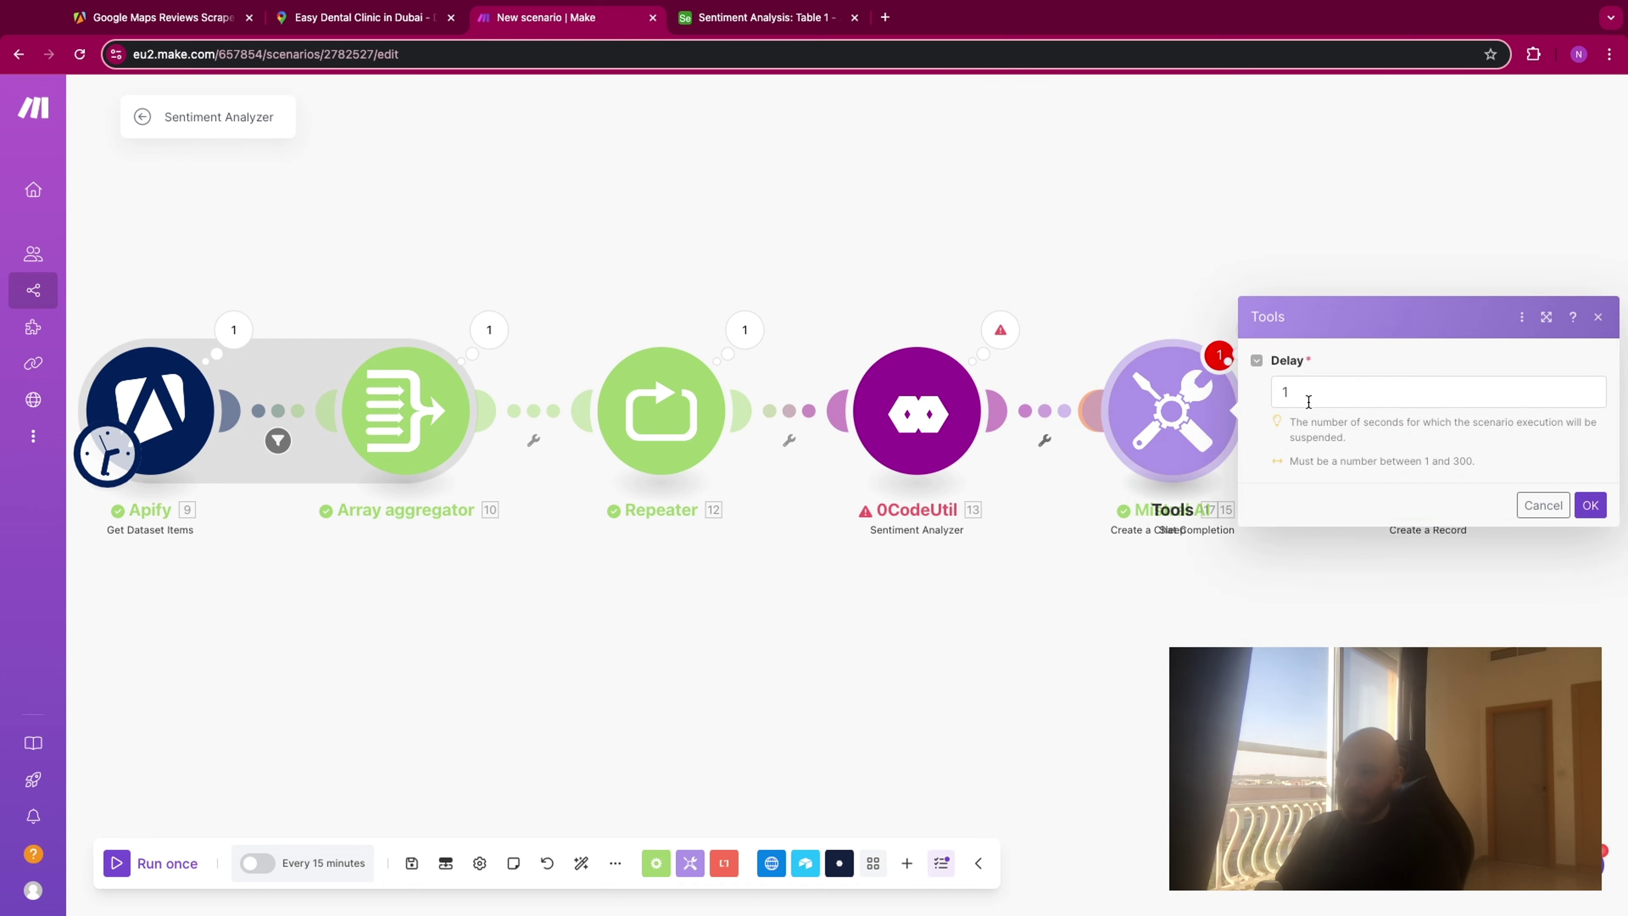
Set the Sleep module's delay to 2 seconds and auto-align the scenario's modules.
left_click(1310, 393)
type("1")
key("BackSpace")
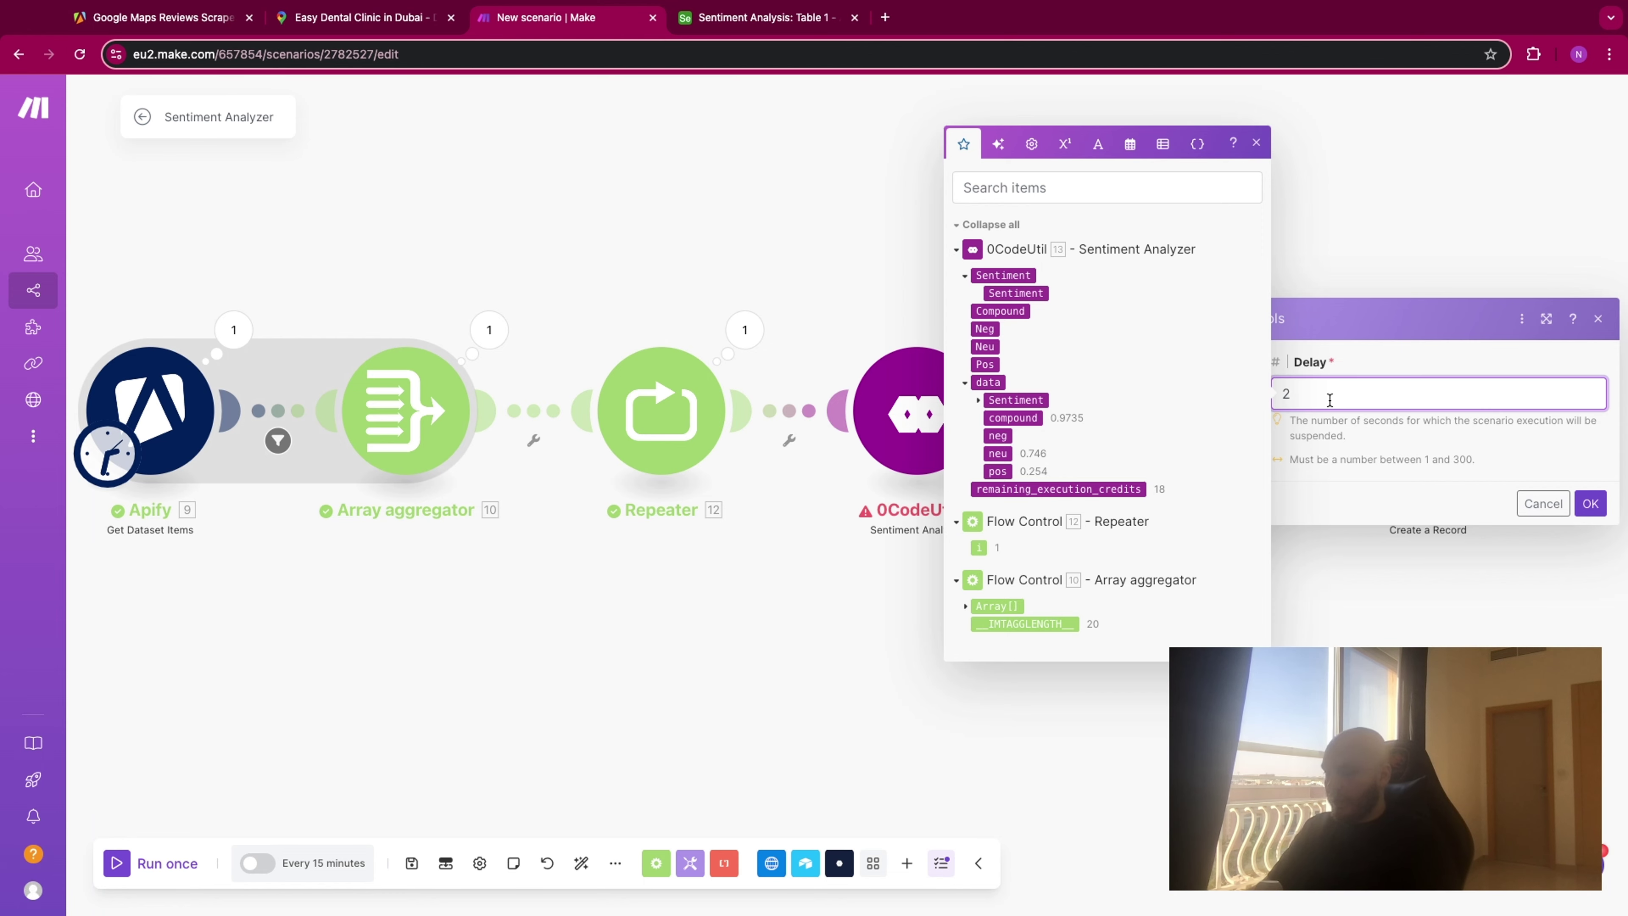
left_click(1588, 503)
left_click_drag(1264, 426, 1074, 332)
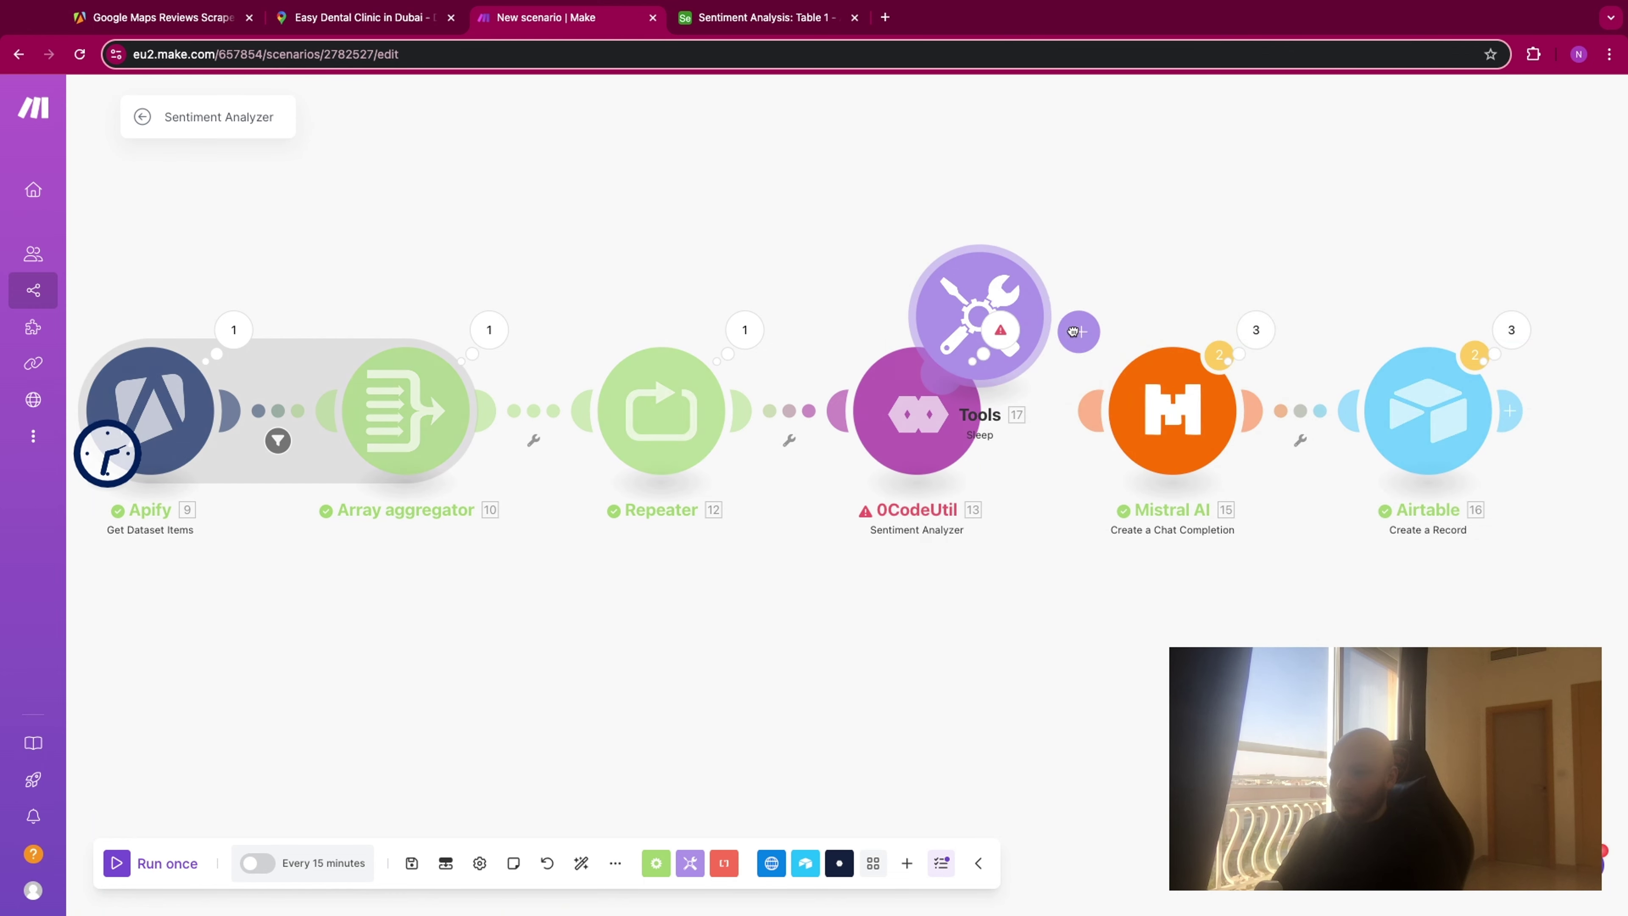
left_click(581, 863)
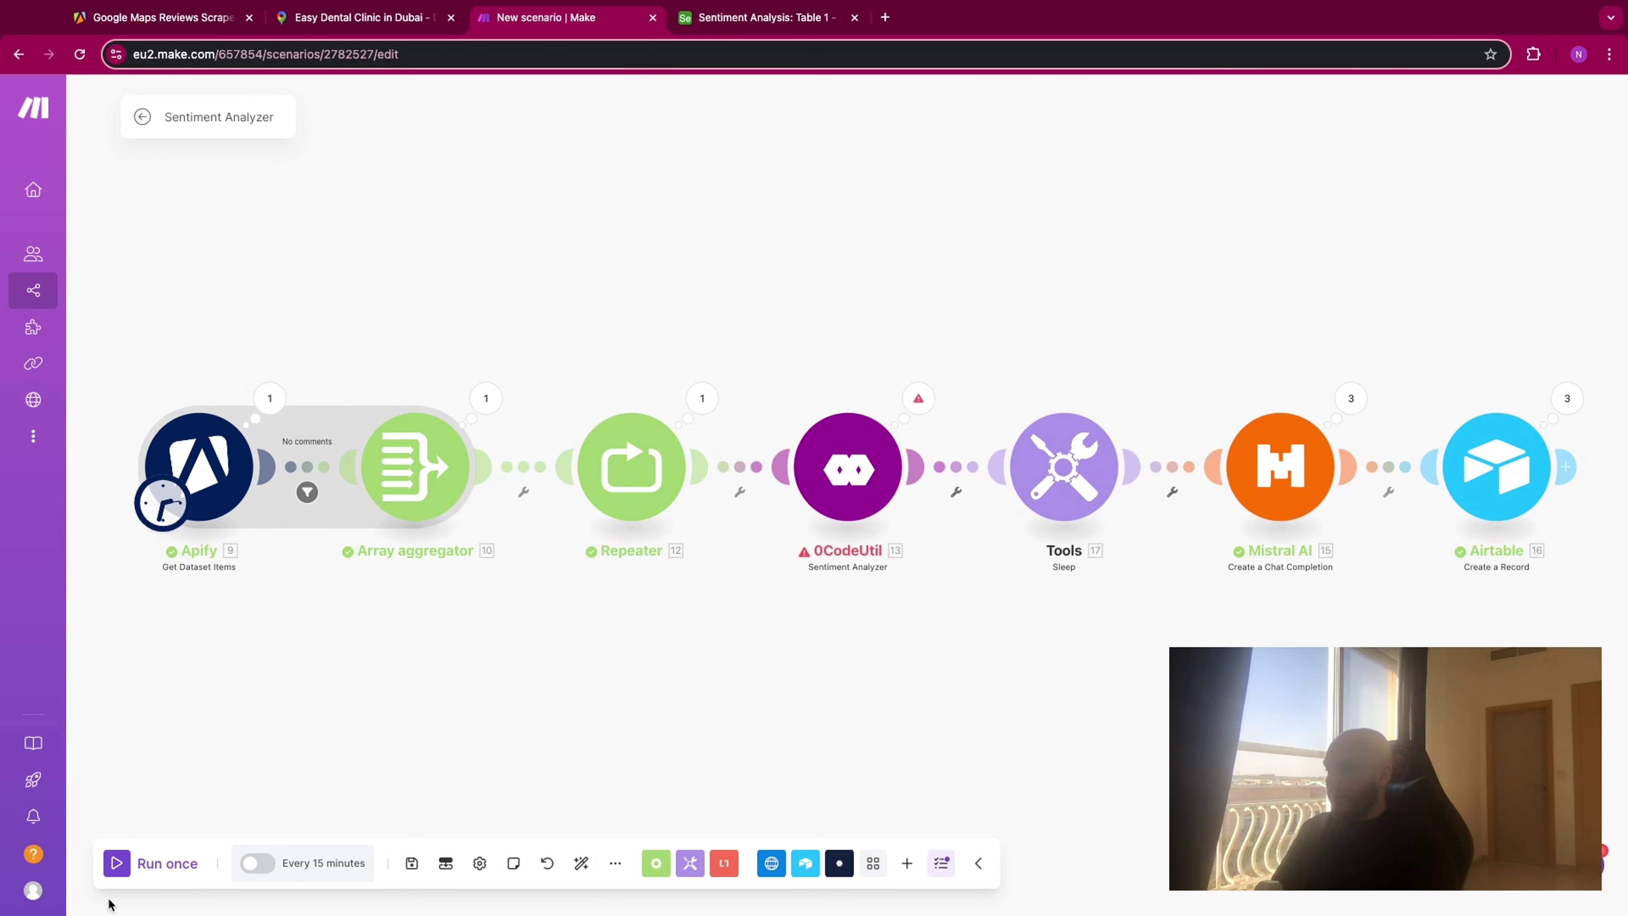
Run the scenario once and inspect which bundles pass the "No comments" filter.
left_click(116, 863)
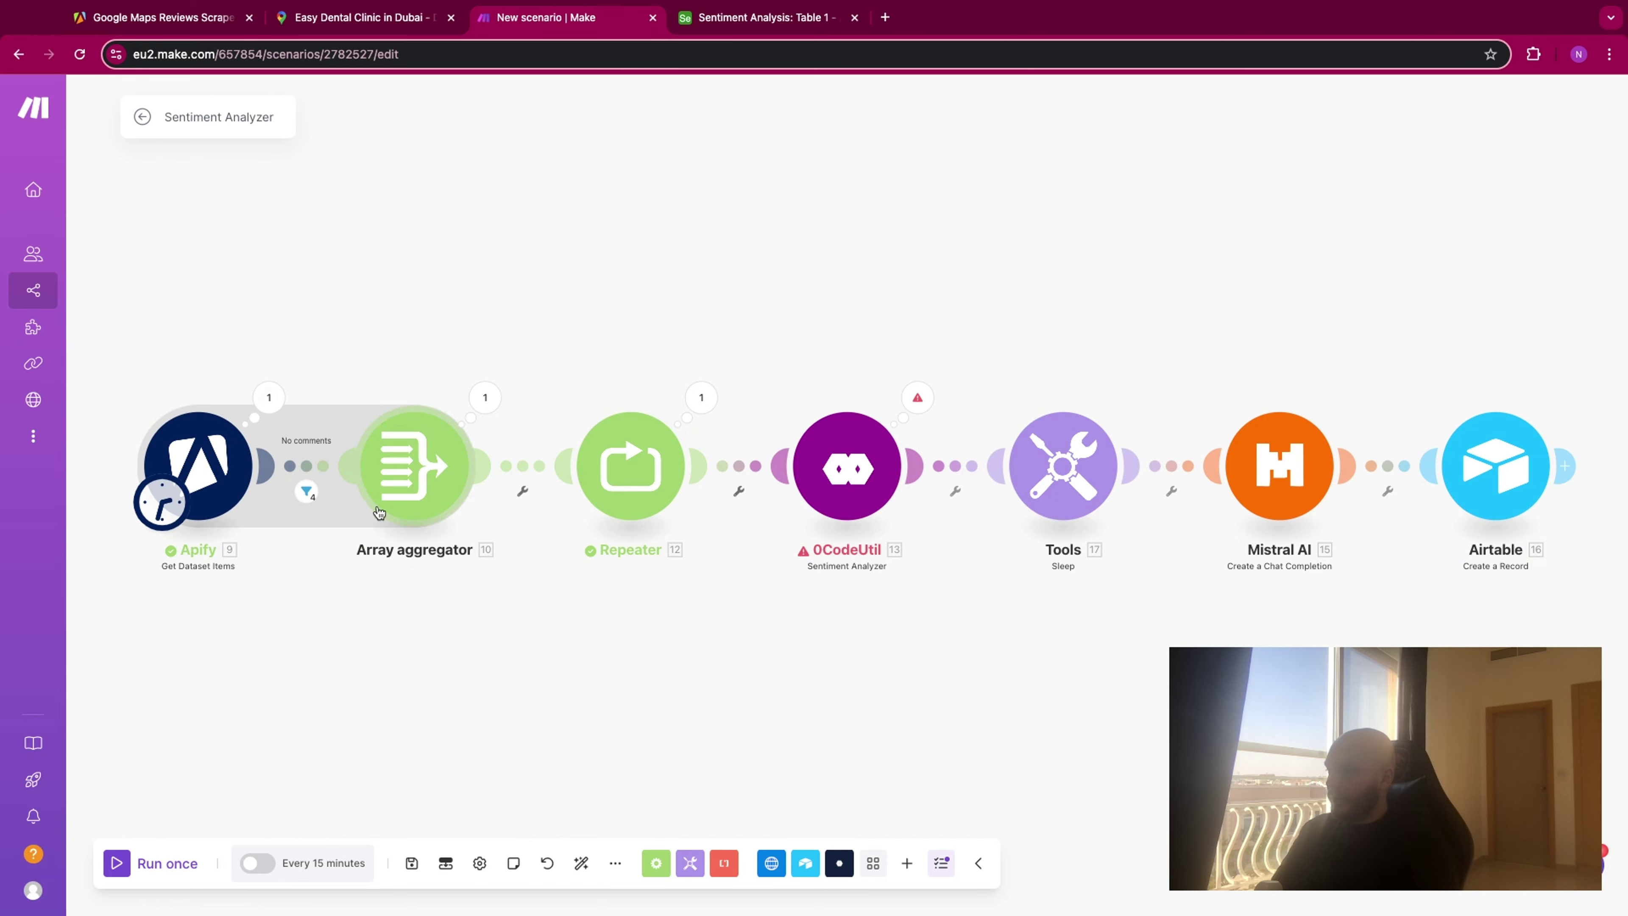
left_click(307, 491)
left_click(259, 255)
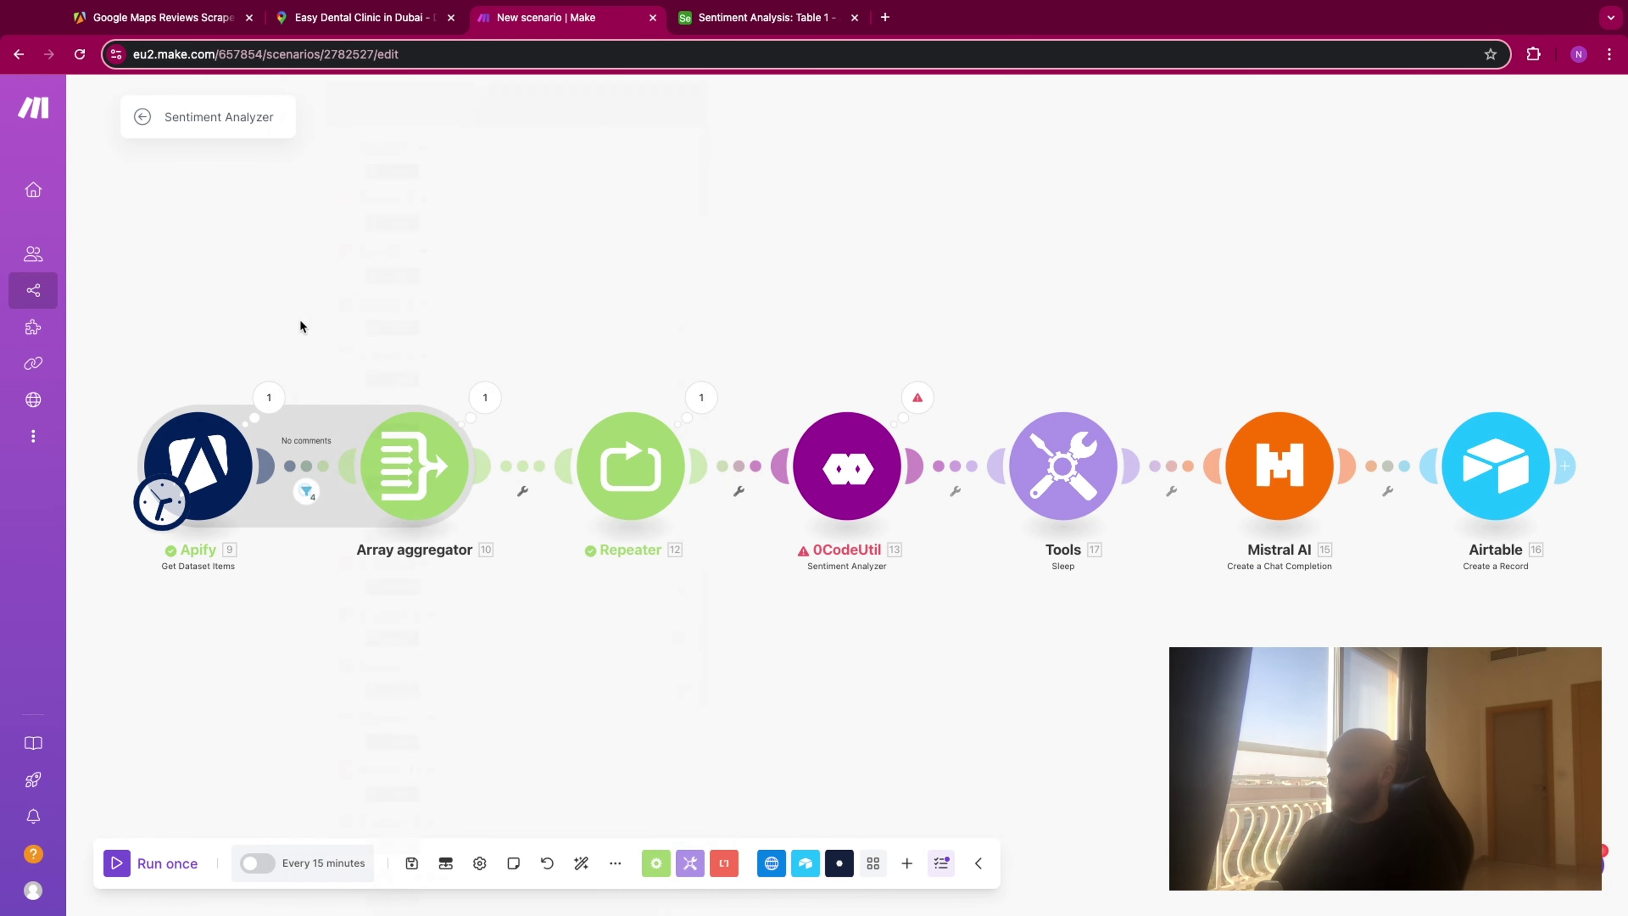
left_click(306, 494)
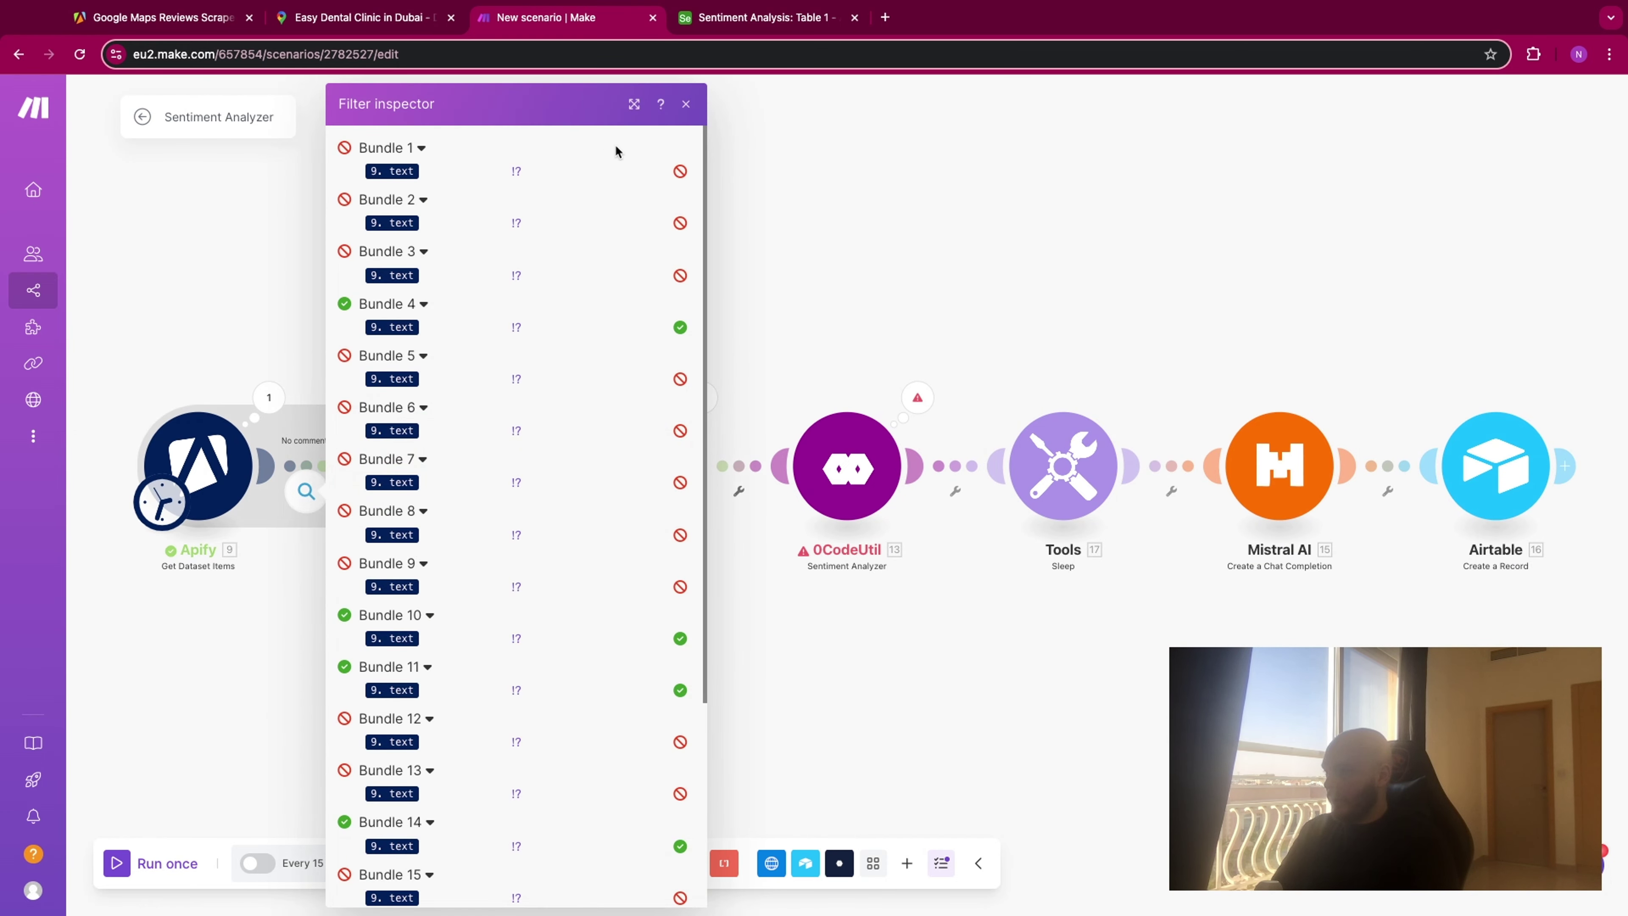
left_click(684, 106)
Change the operator of the "No comments" filter's text condition to Exists.
left_click(307, 492)
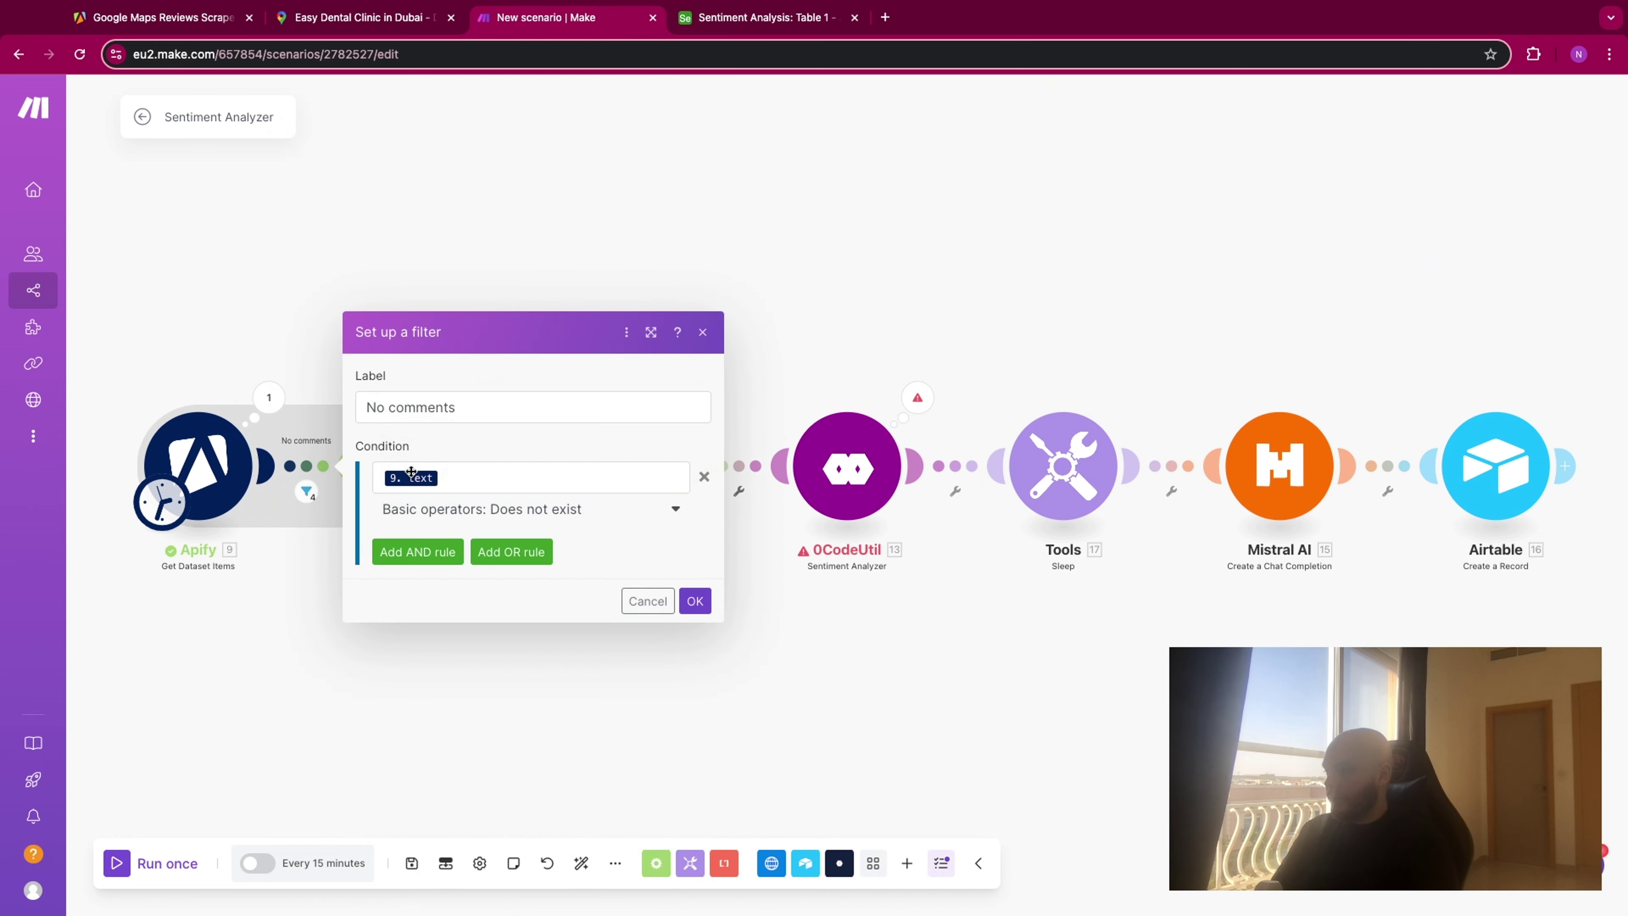
left_click(469, 515)
left_click(465, 587)
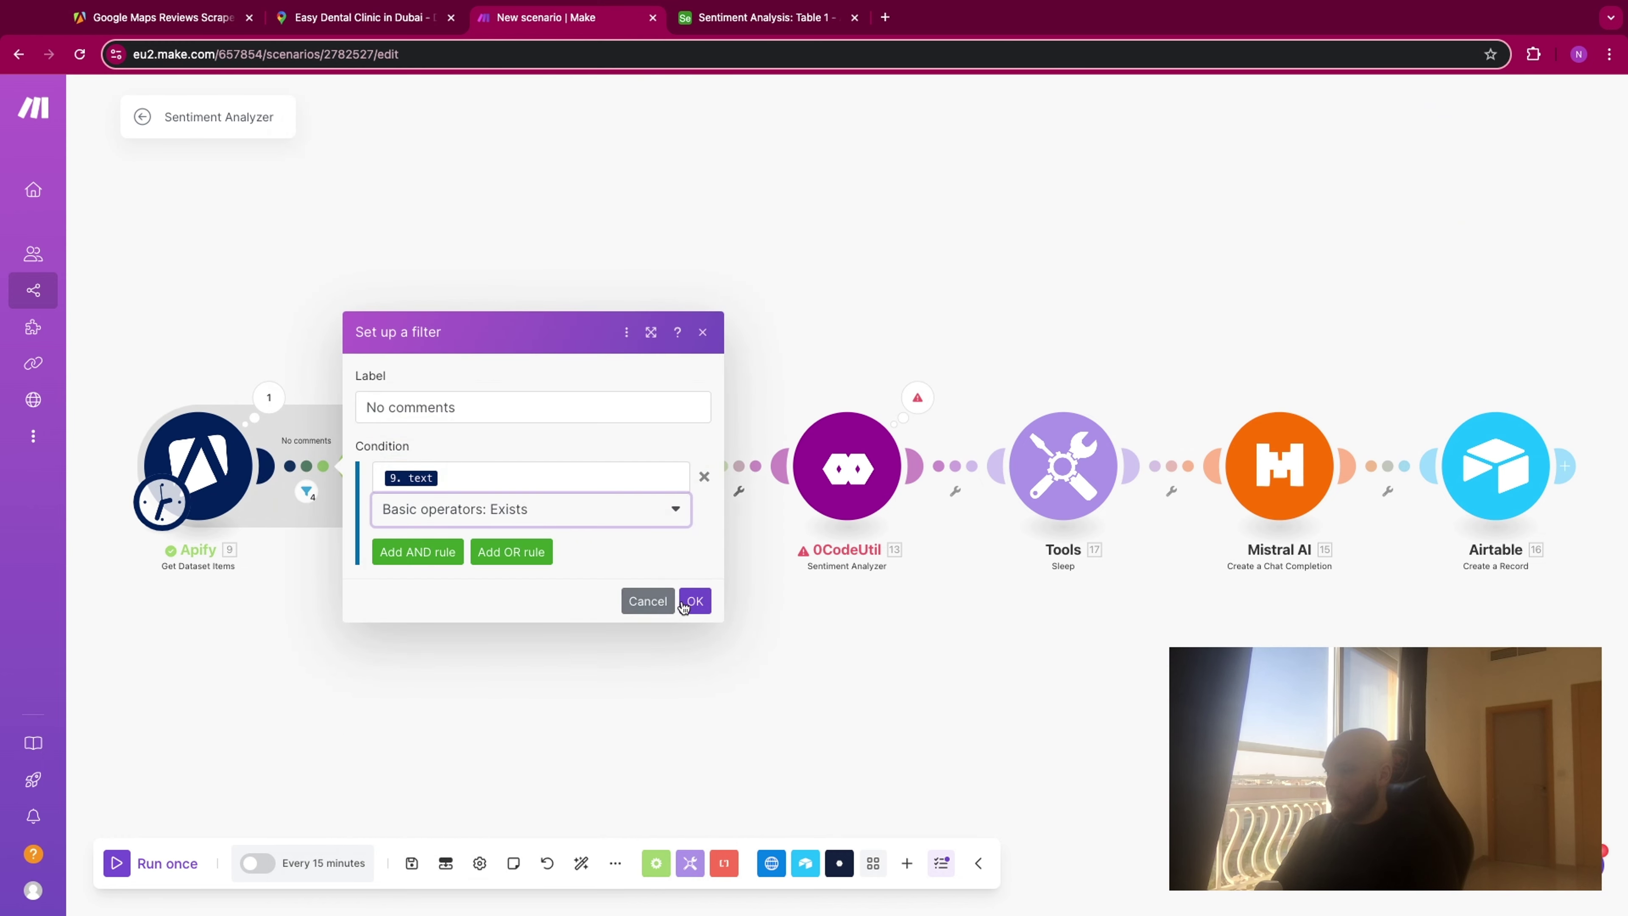
left_click(686, 605)
Run the scenario once with the corrected filter and stop the run after a few reviews are processed.
left_click(123, 863)
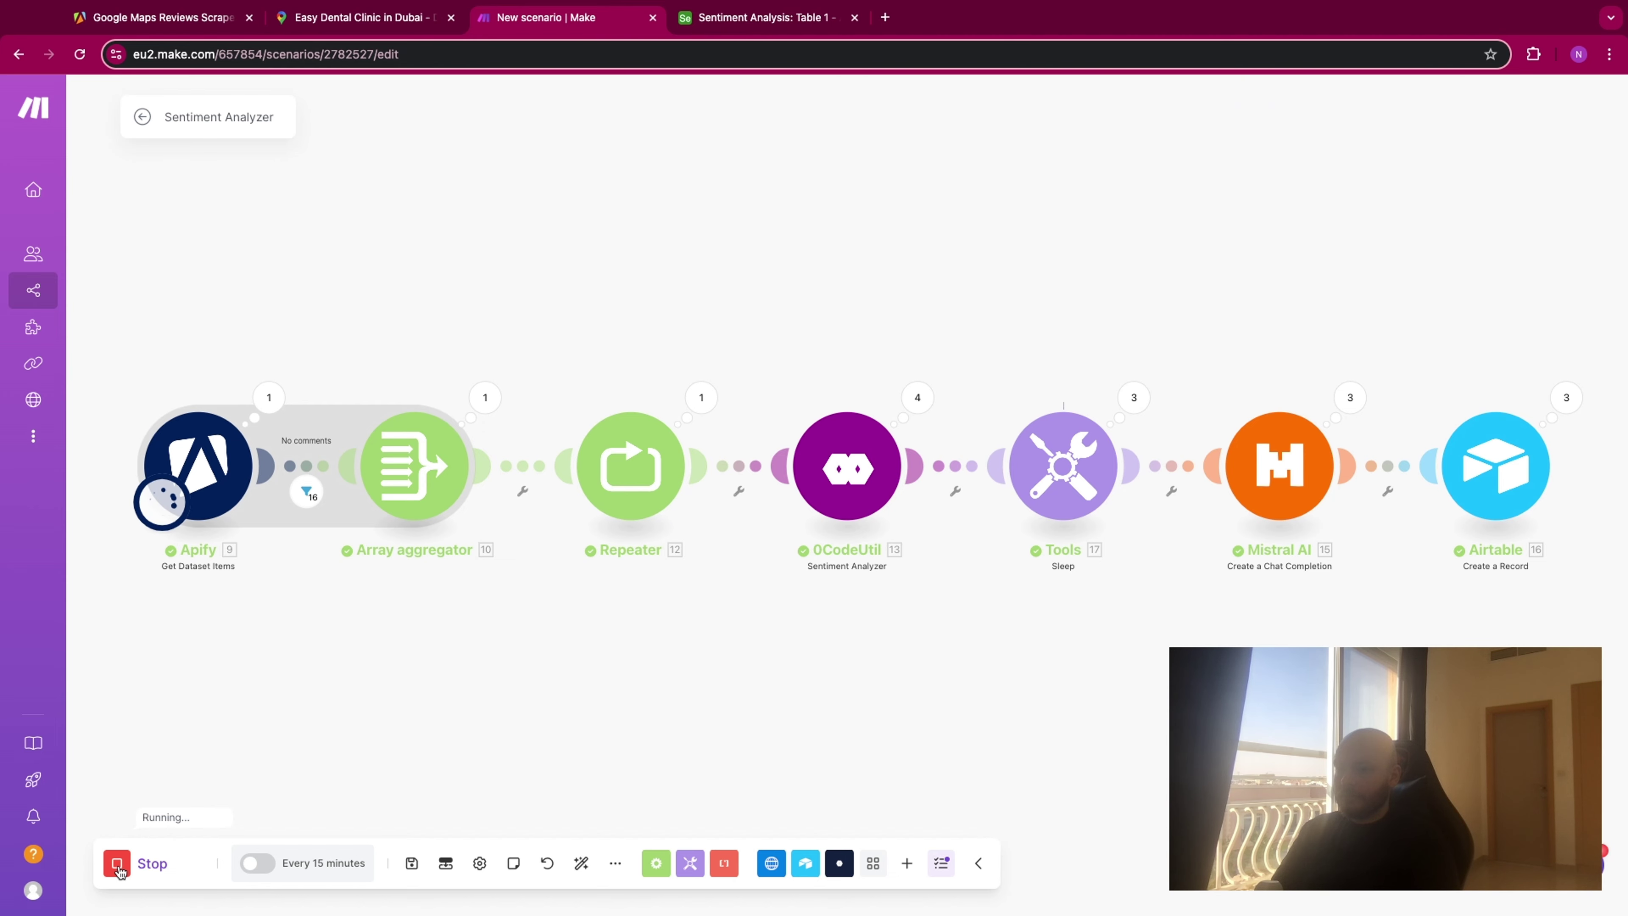
left_click(118, 867)
left_click(143, 861)
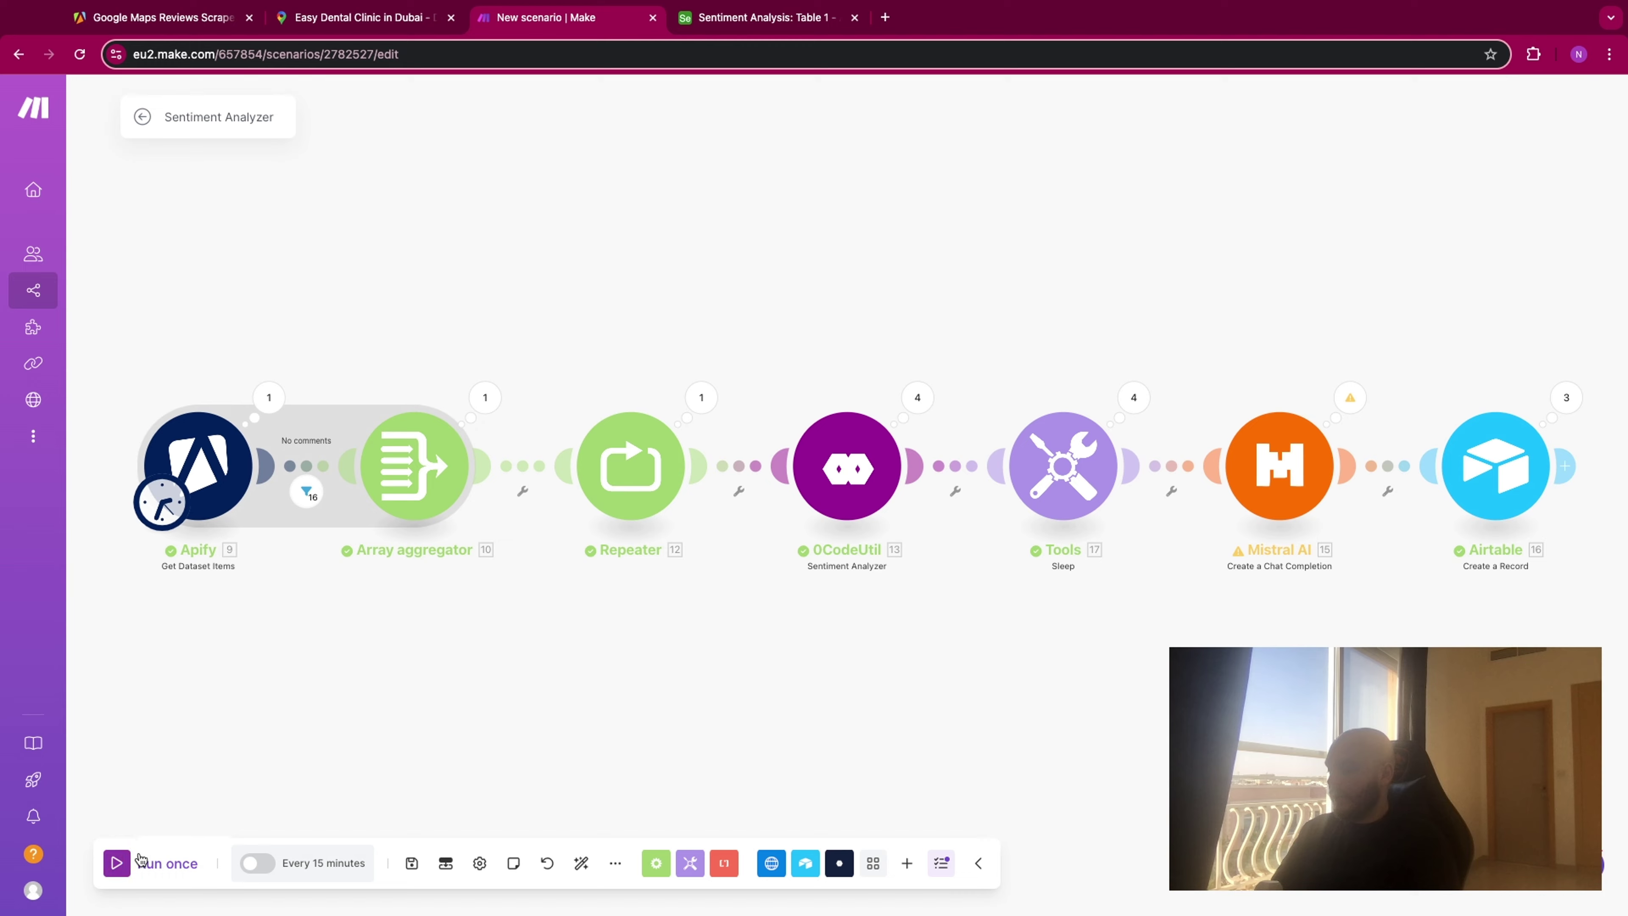
Compare the filter inspector's per-bundle results with the text values of Bundles 10 and 11 in the Apify module's output.
left_click(306, 493)
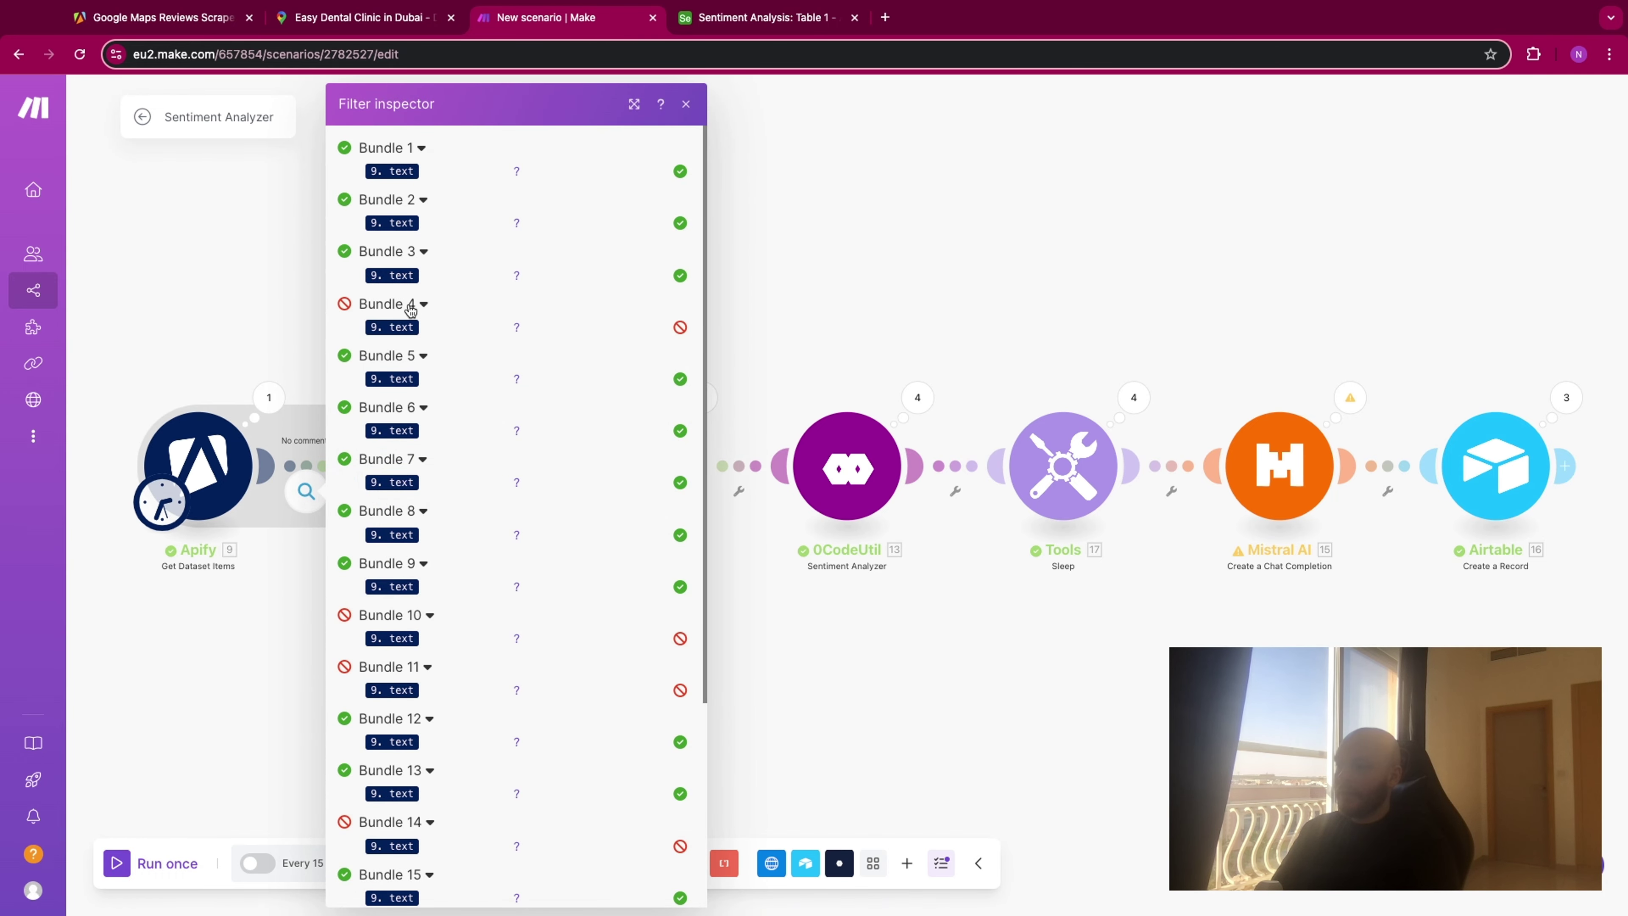
scroll(423, 604, "down", 1)
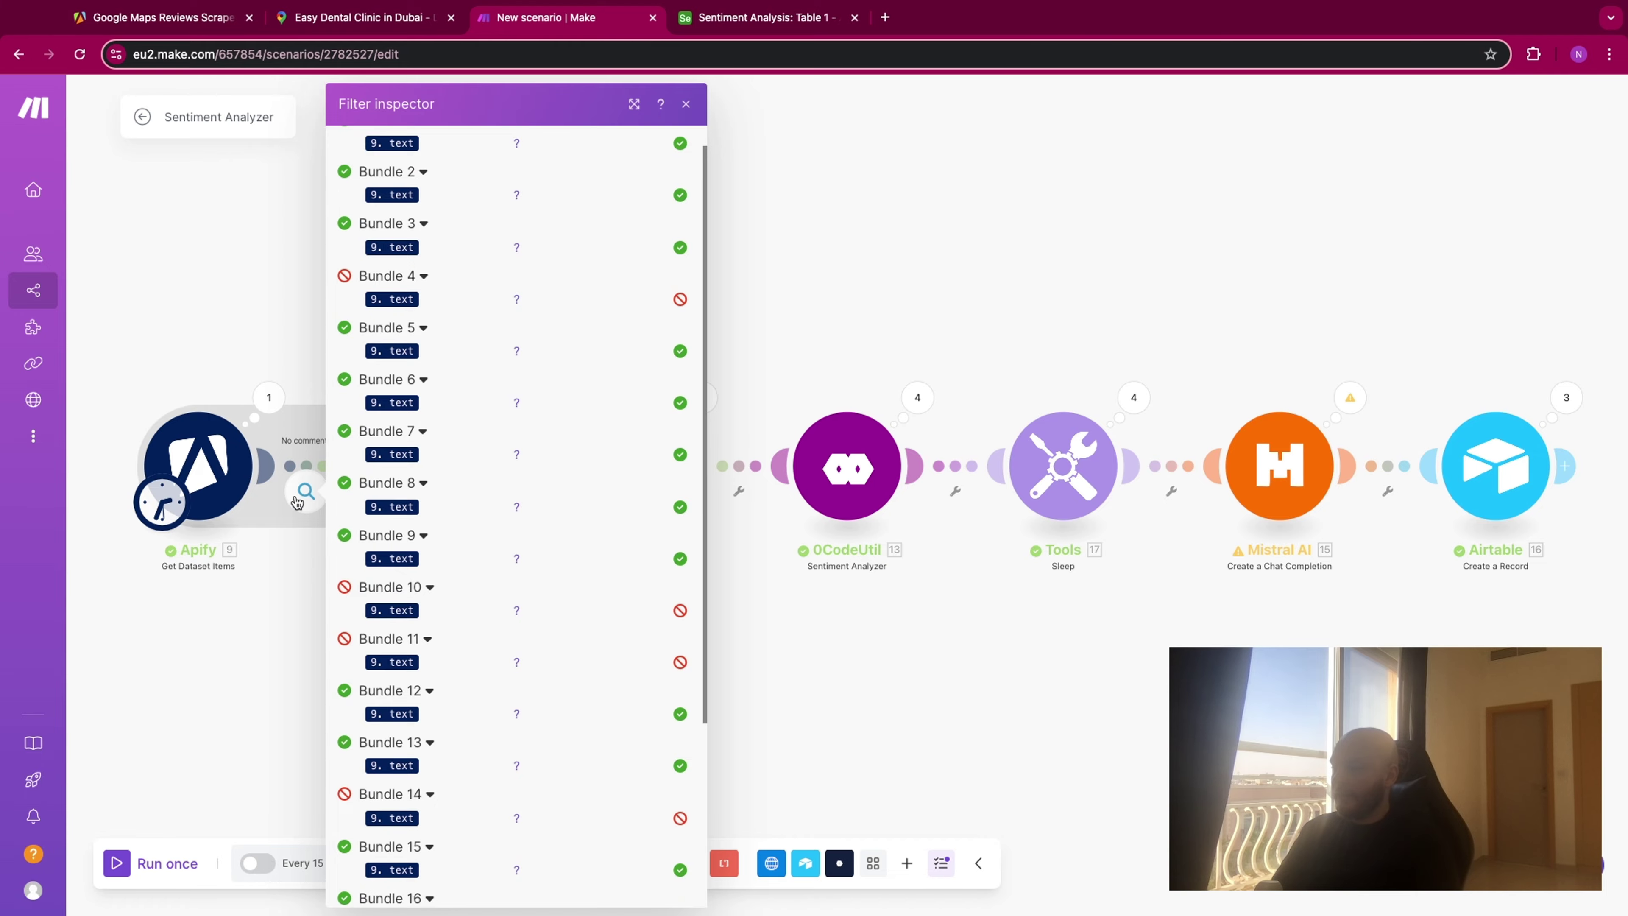
left_click(268, 397)
scroll(491, 488, "down", 20)
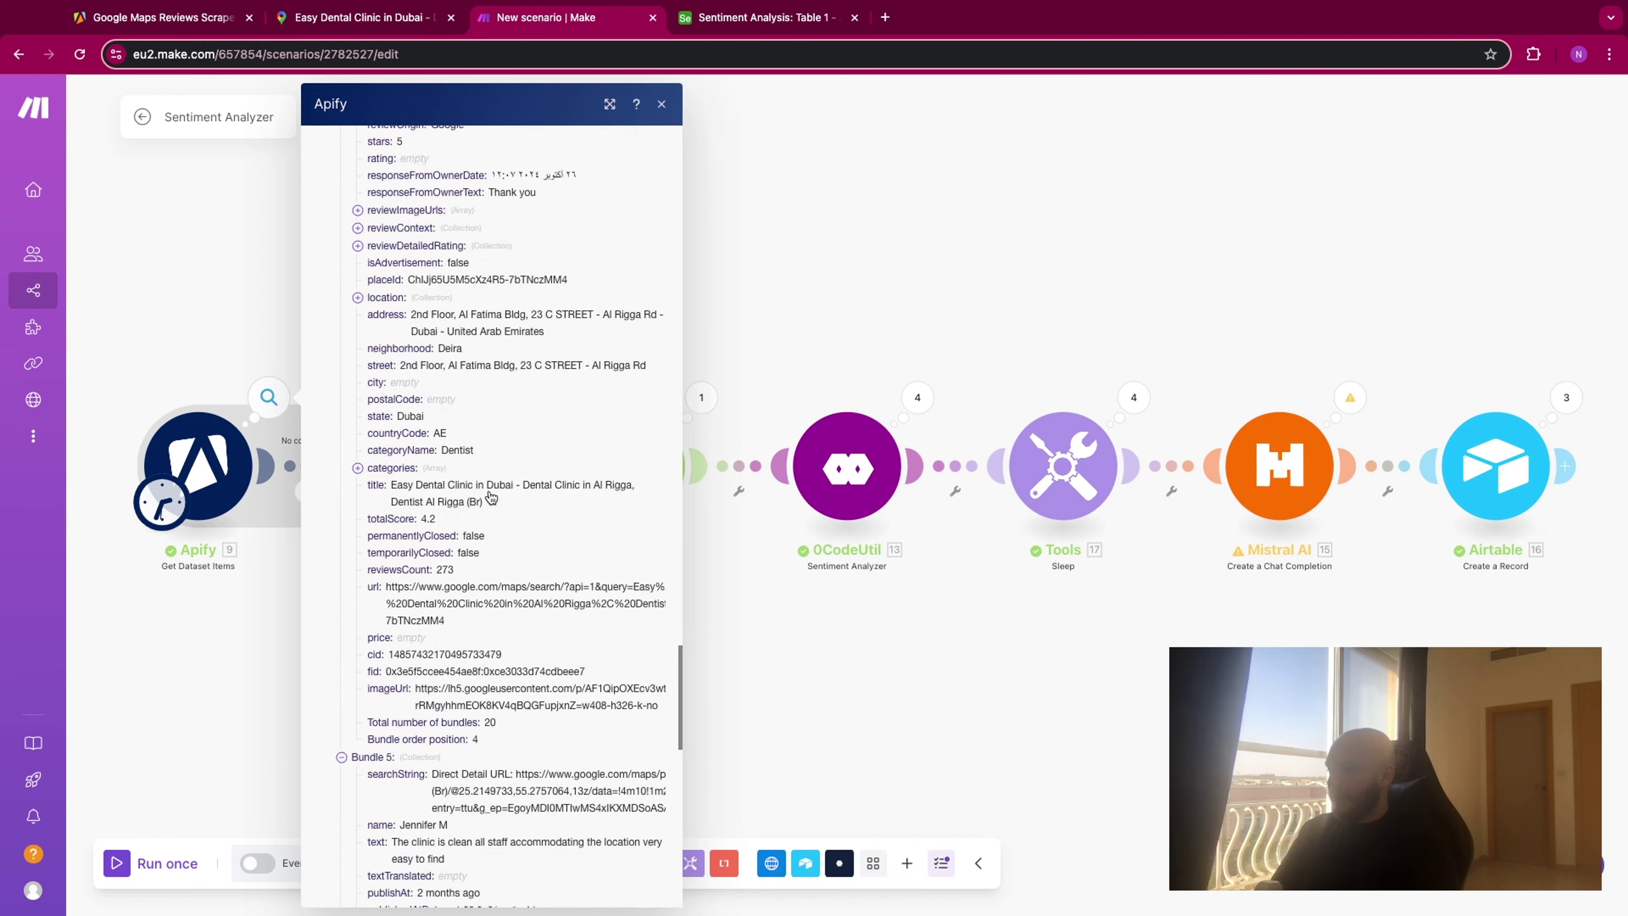
scroll(491, 497, "down", 10)
left_click(346, 658)
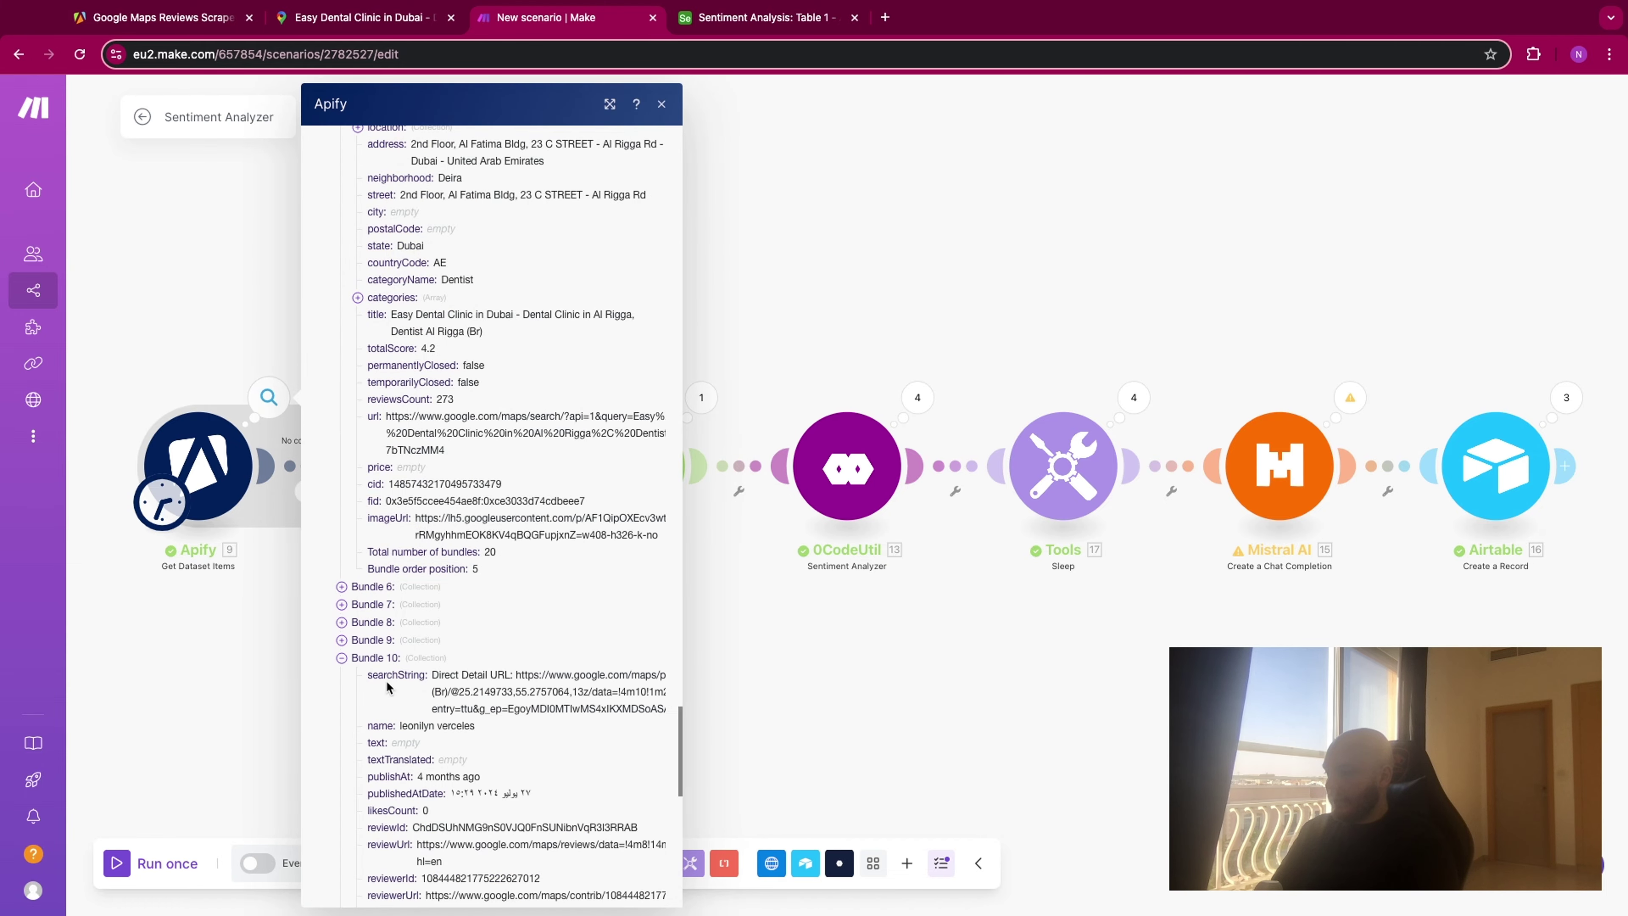
scroll(407, 737, "down", 10)
scroll(371, 421, "up", 6)
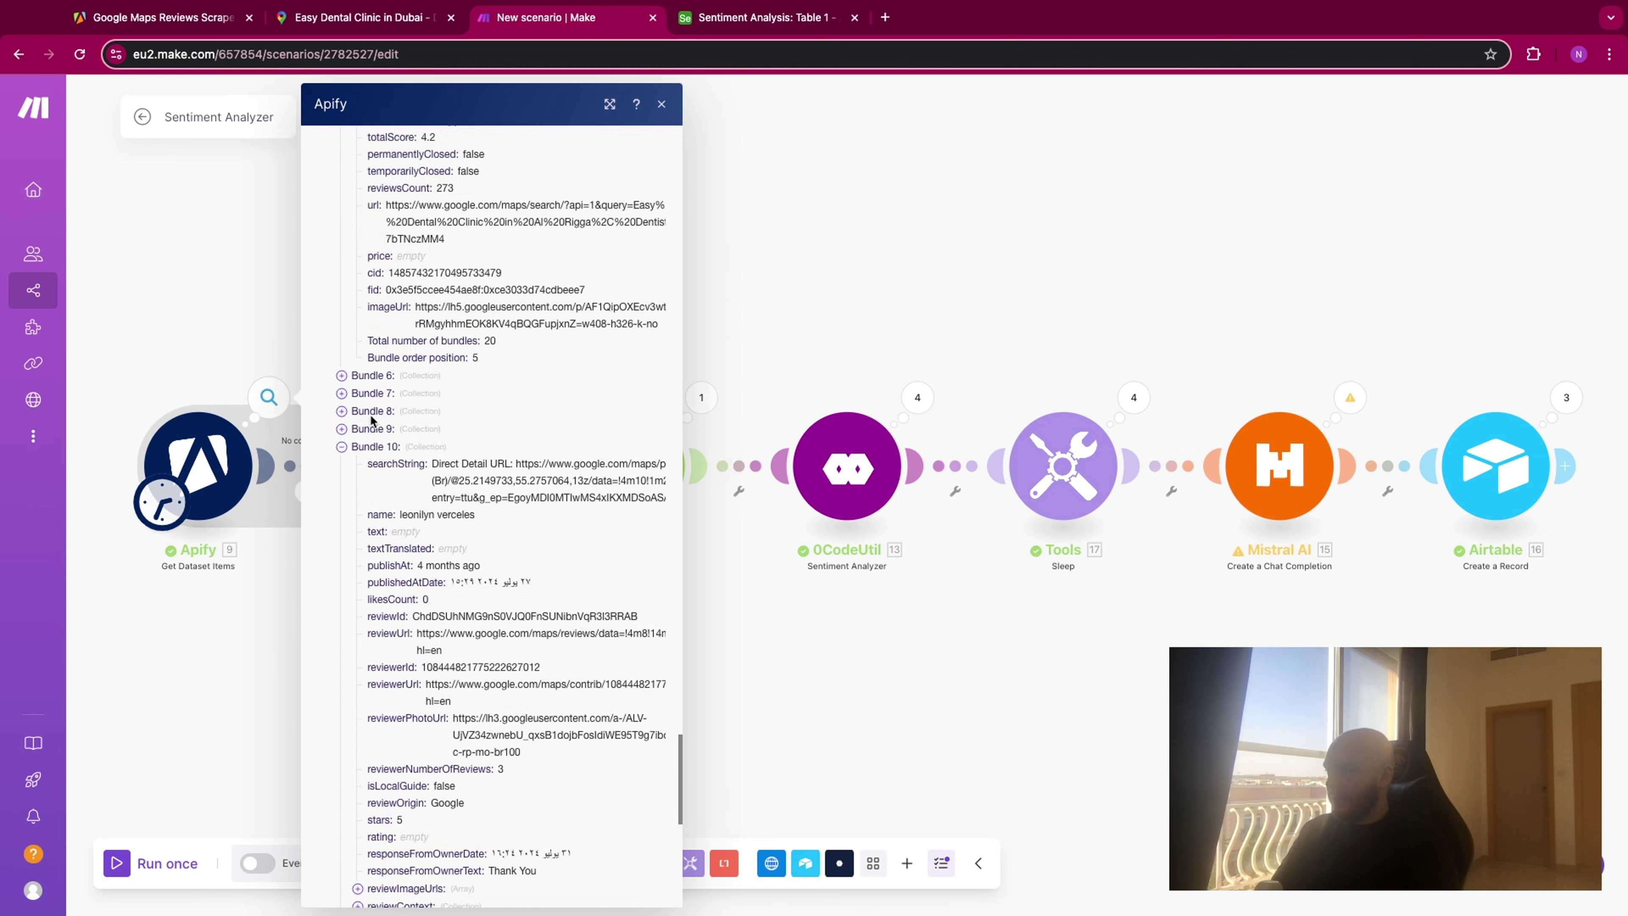
left_click(340, 448)
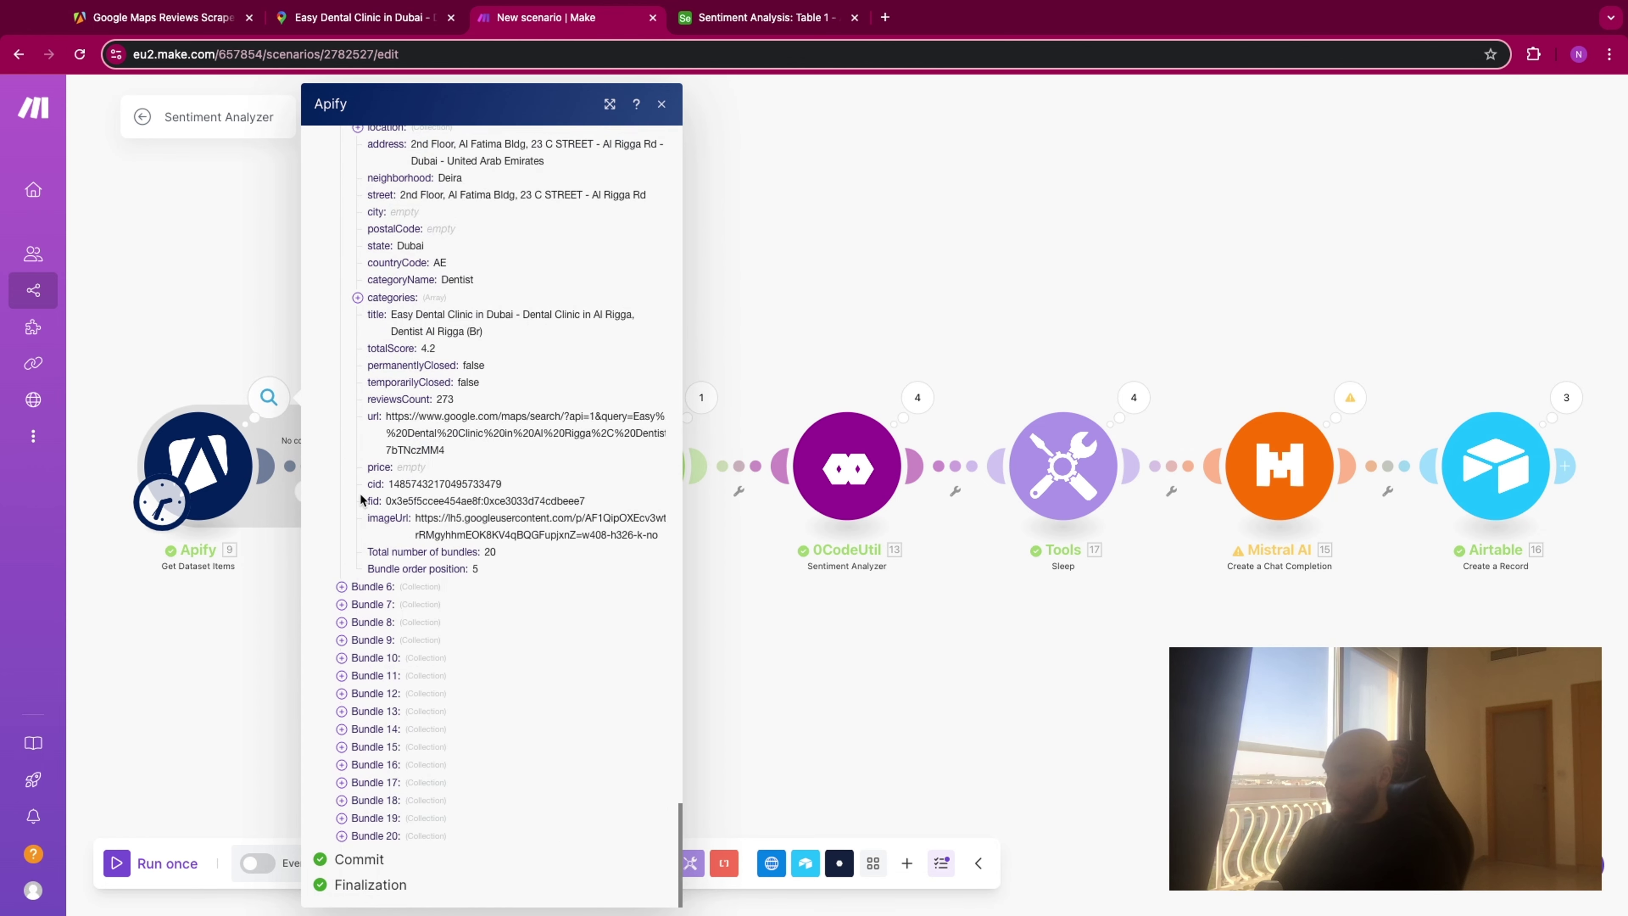
left_click(342, 675)
scroll(442, 729, "down", 3)
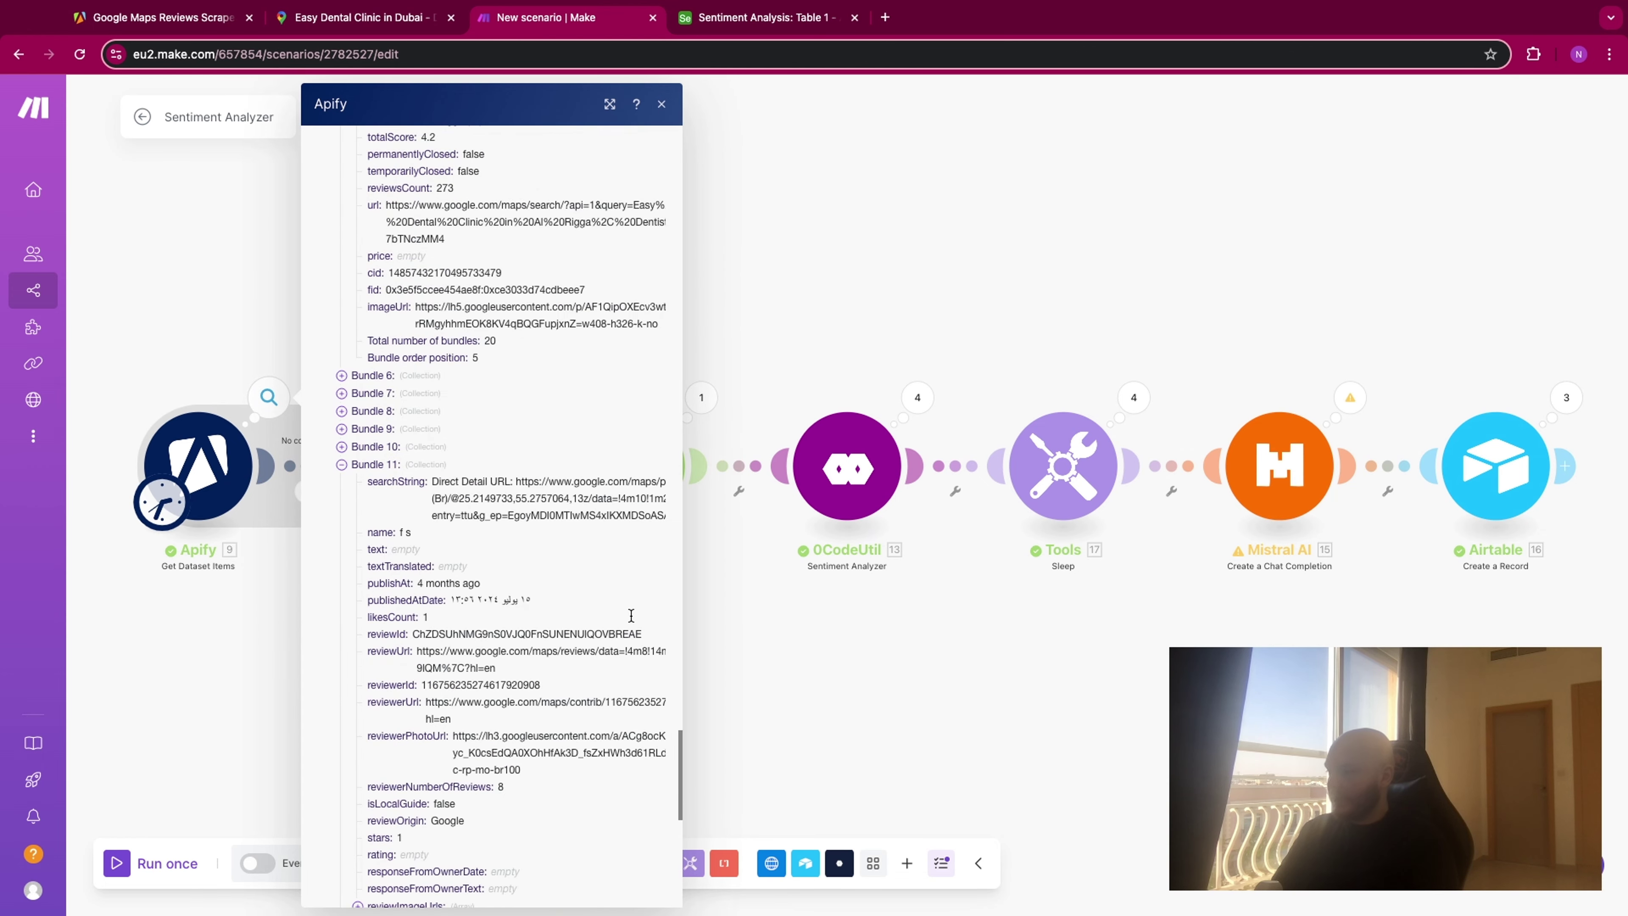
left_click(794, 636)
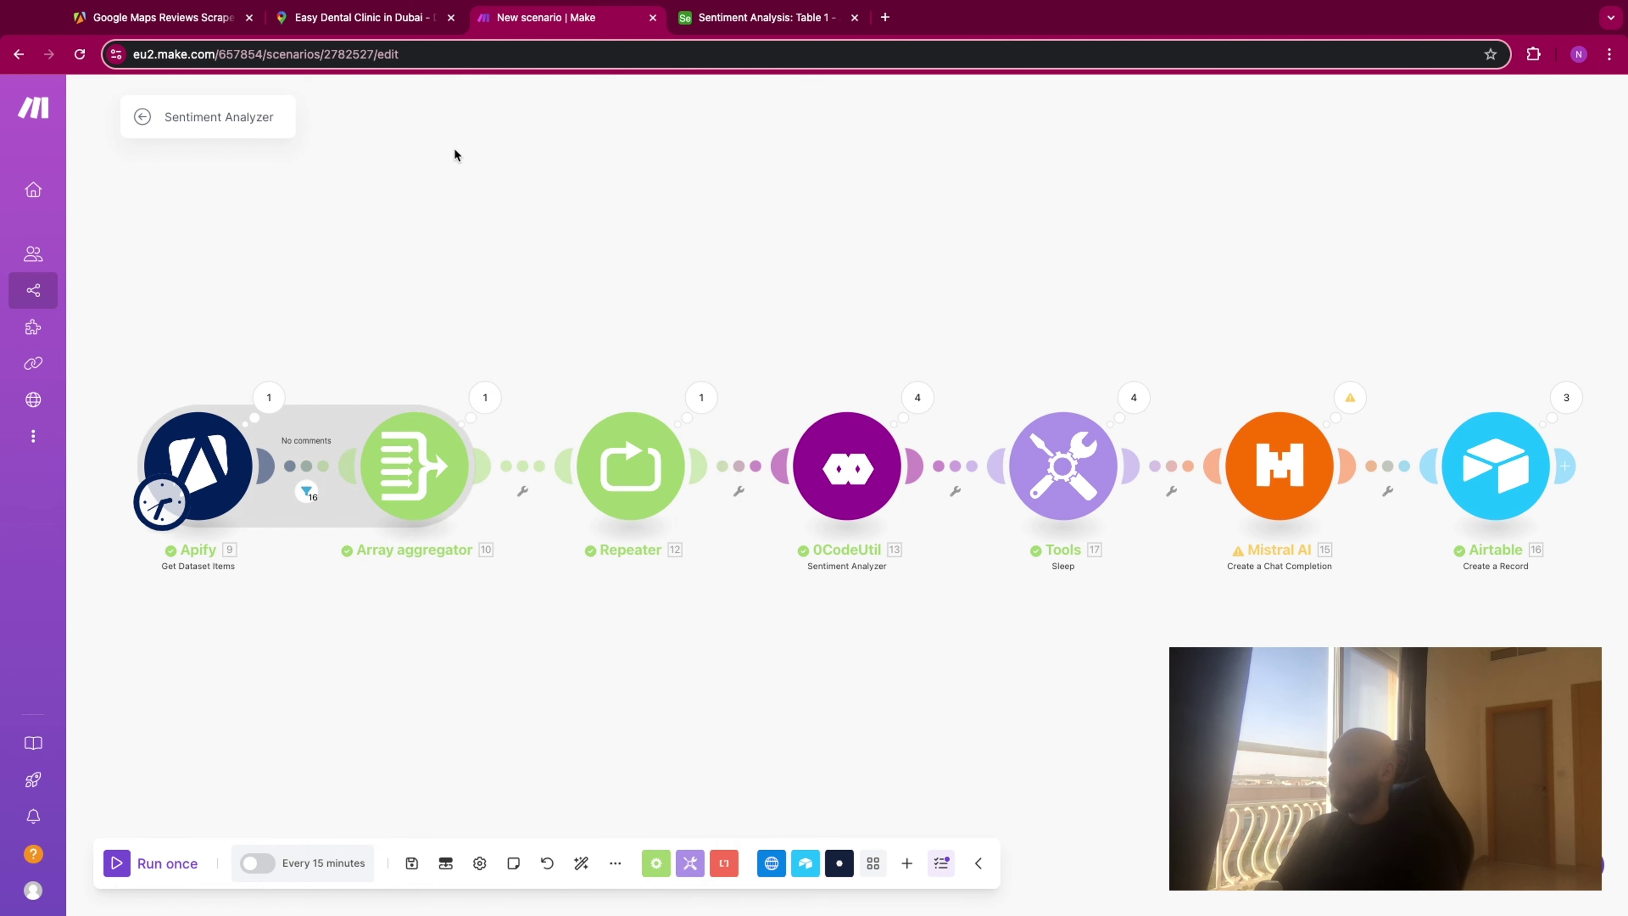
Switch to the Airtable Sentiment Analysis table and delete its first three records.
left_click(765, 28)
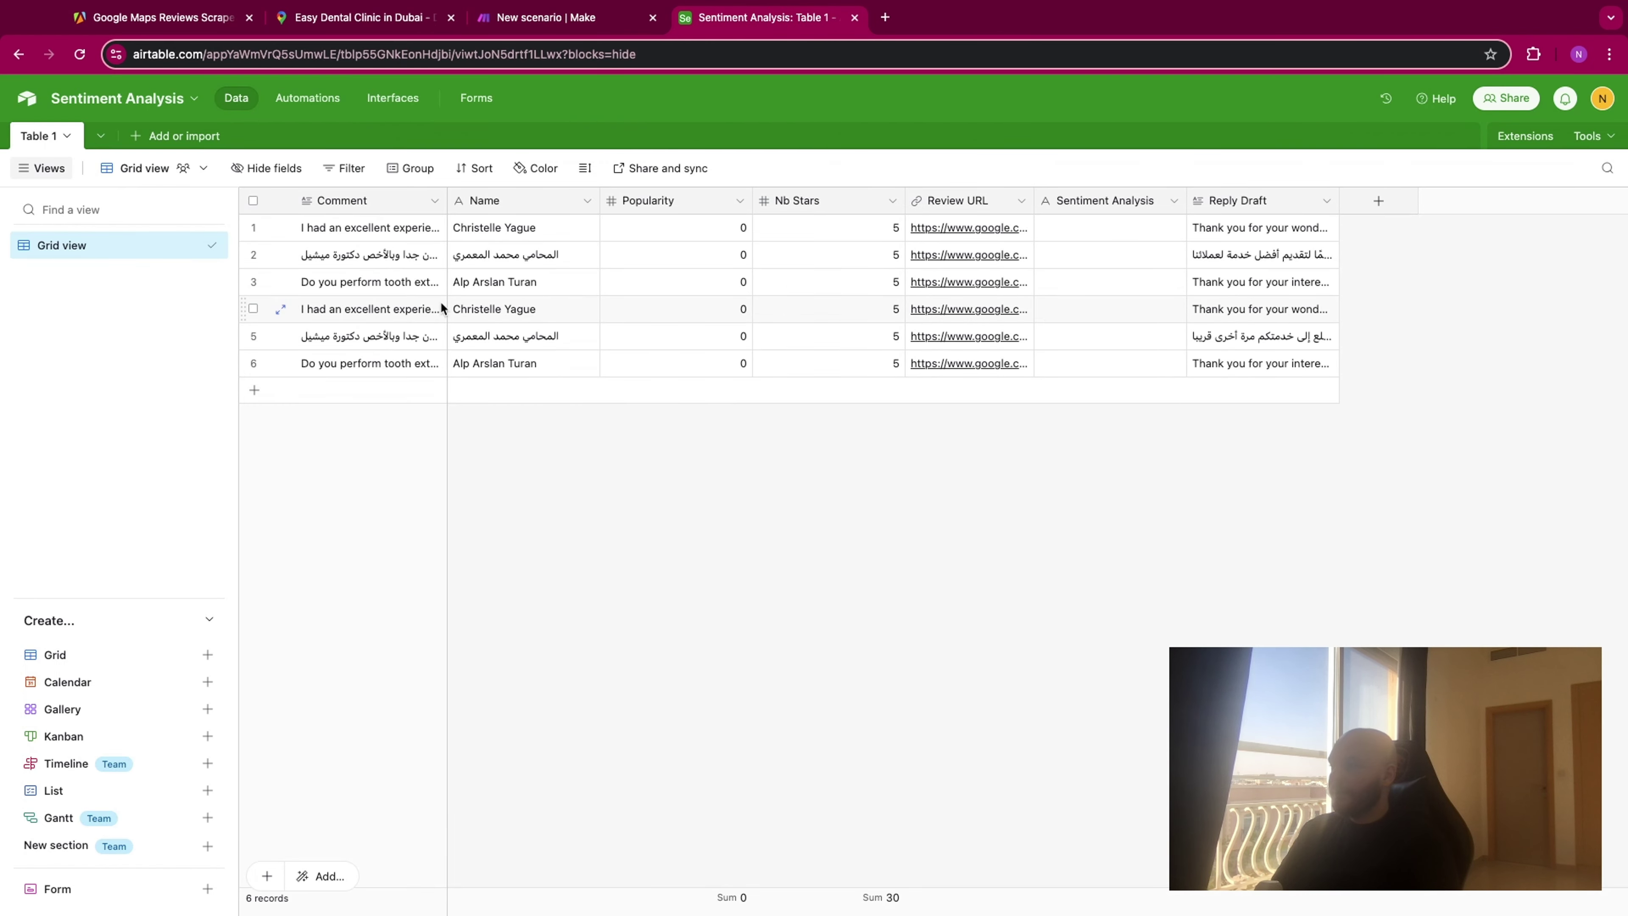
left_click(253, 226)
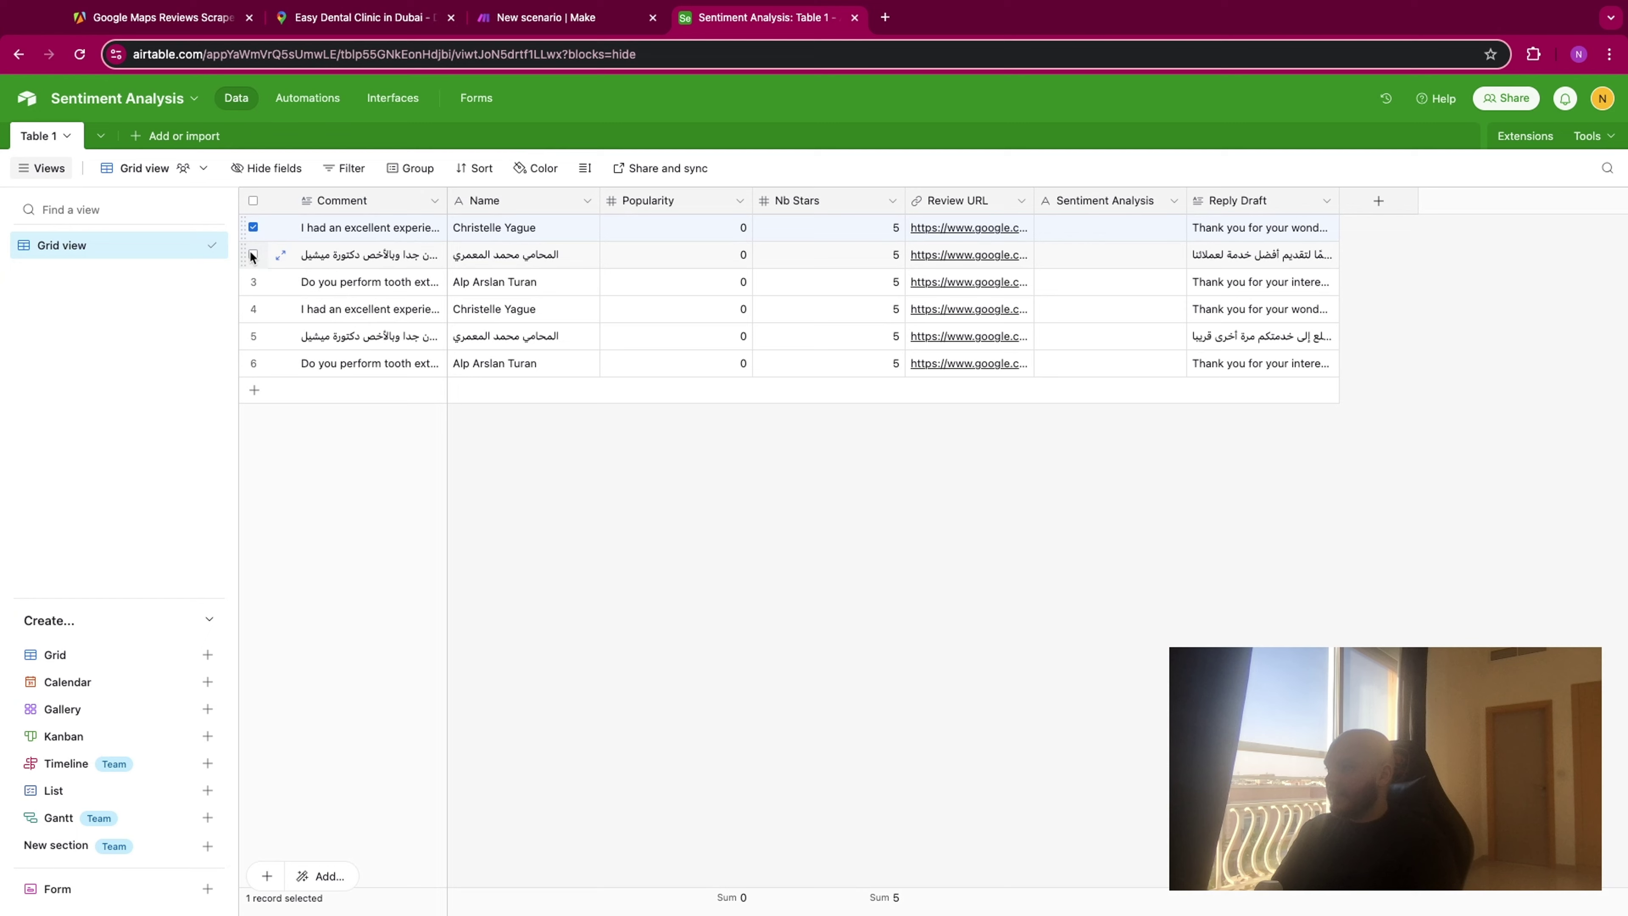
left_click(254, 254)
right_click(255, 256)
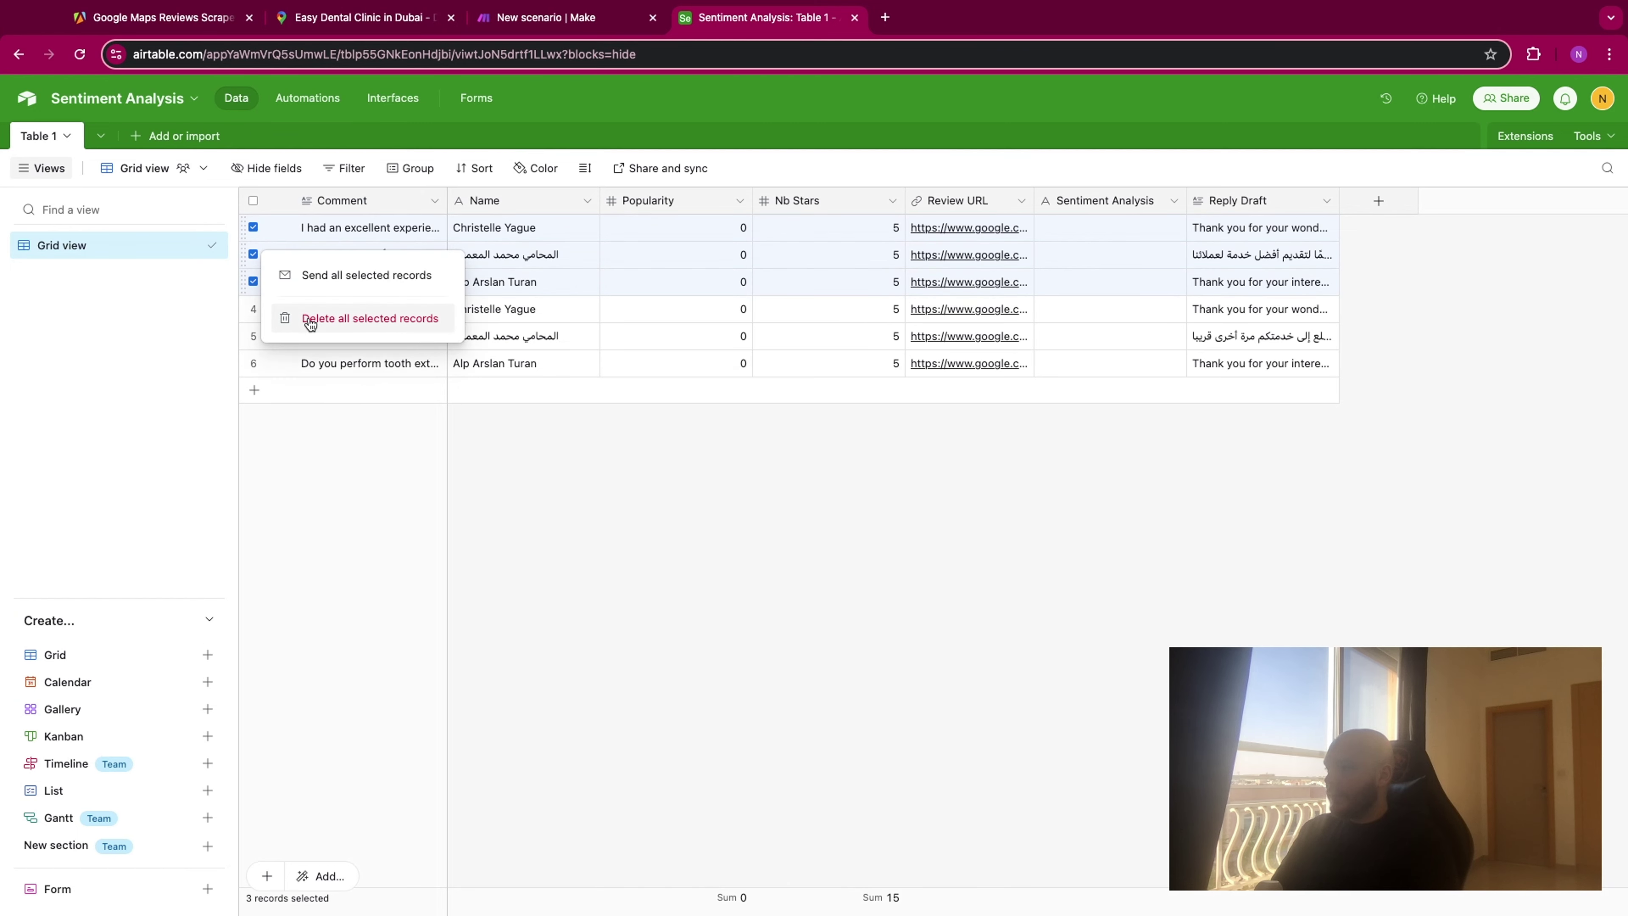
left_click(320, 318)
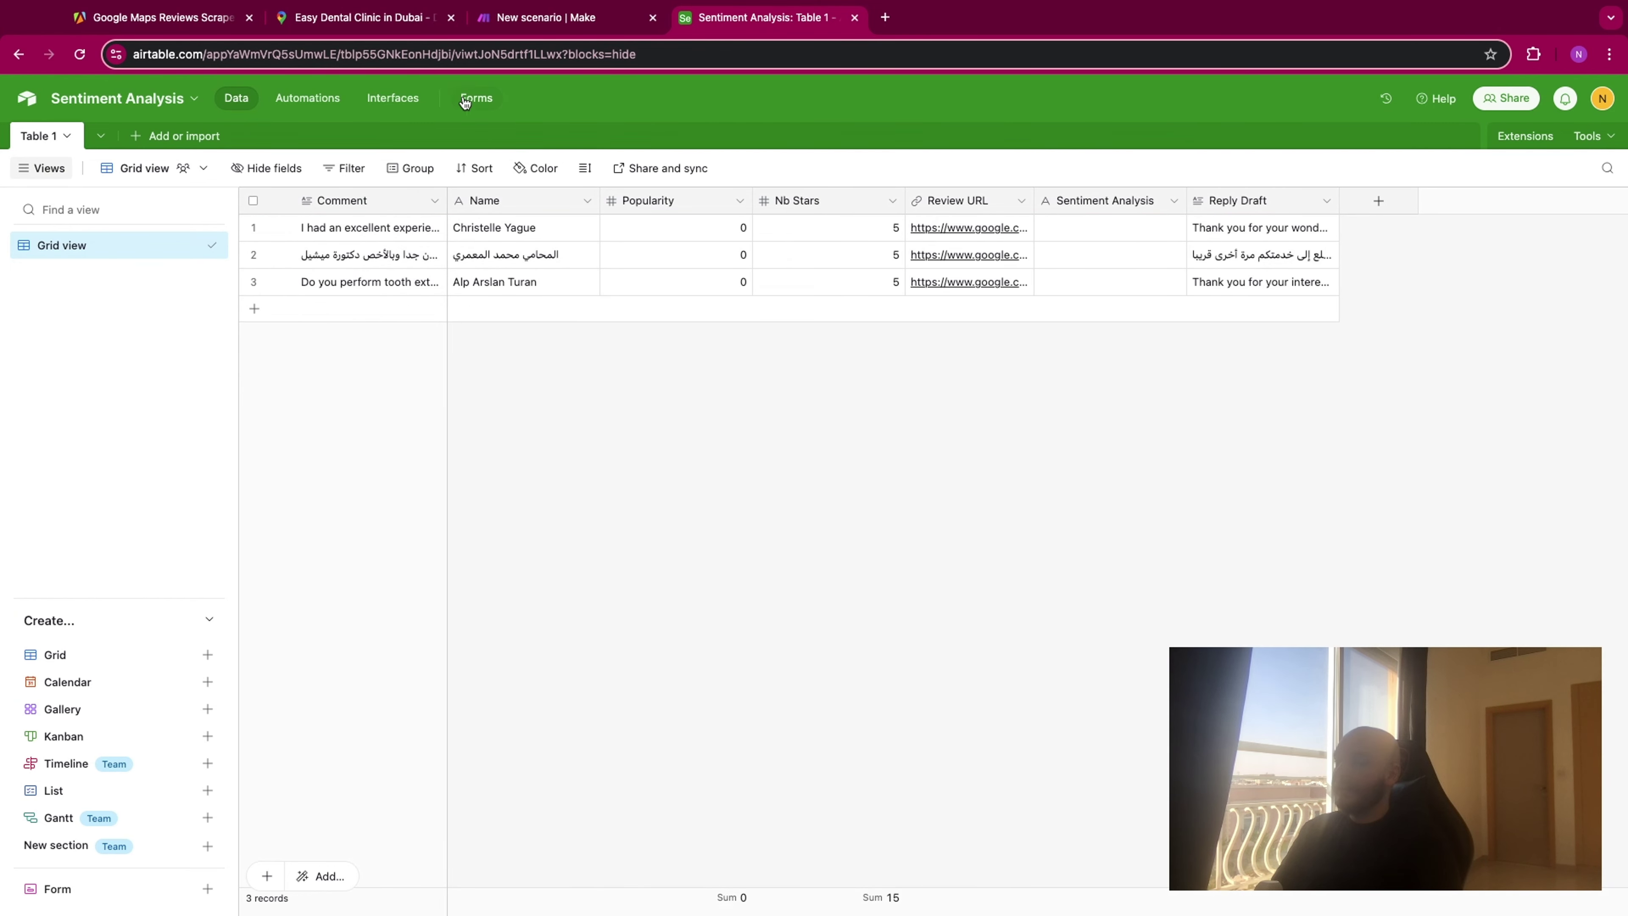
Back in Make, remap the Airtable module's Sentiment Analysis field to the Sentiment value nested under data > Sentiment in the 0CodeUtil output.
left_click(546, 17)
left_click_drag(1237, 322, 1162, 283)
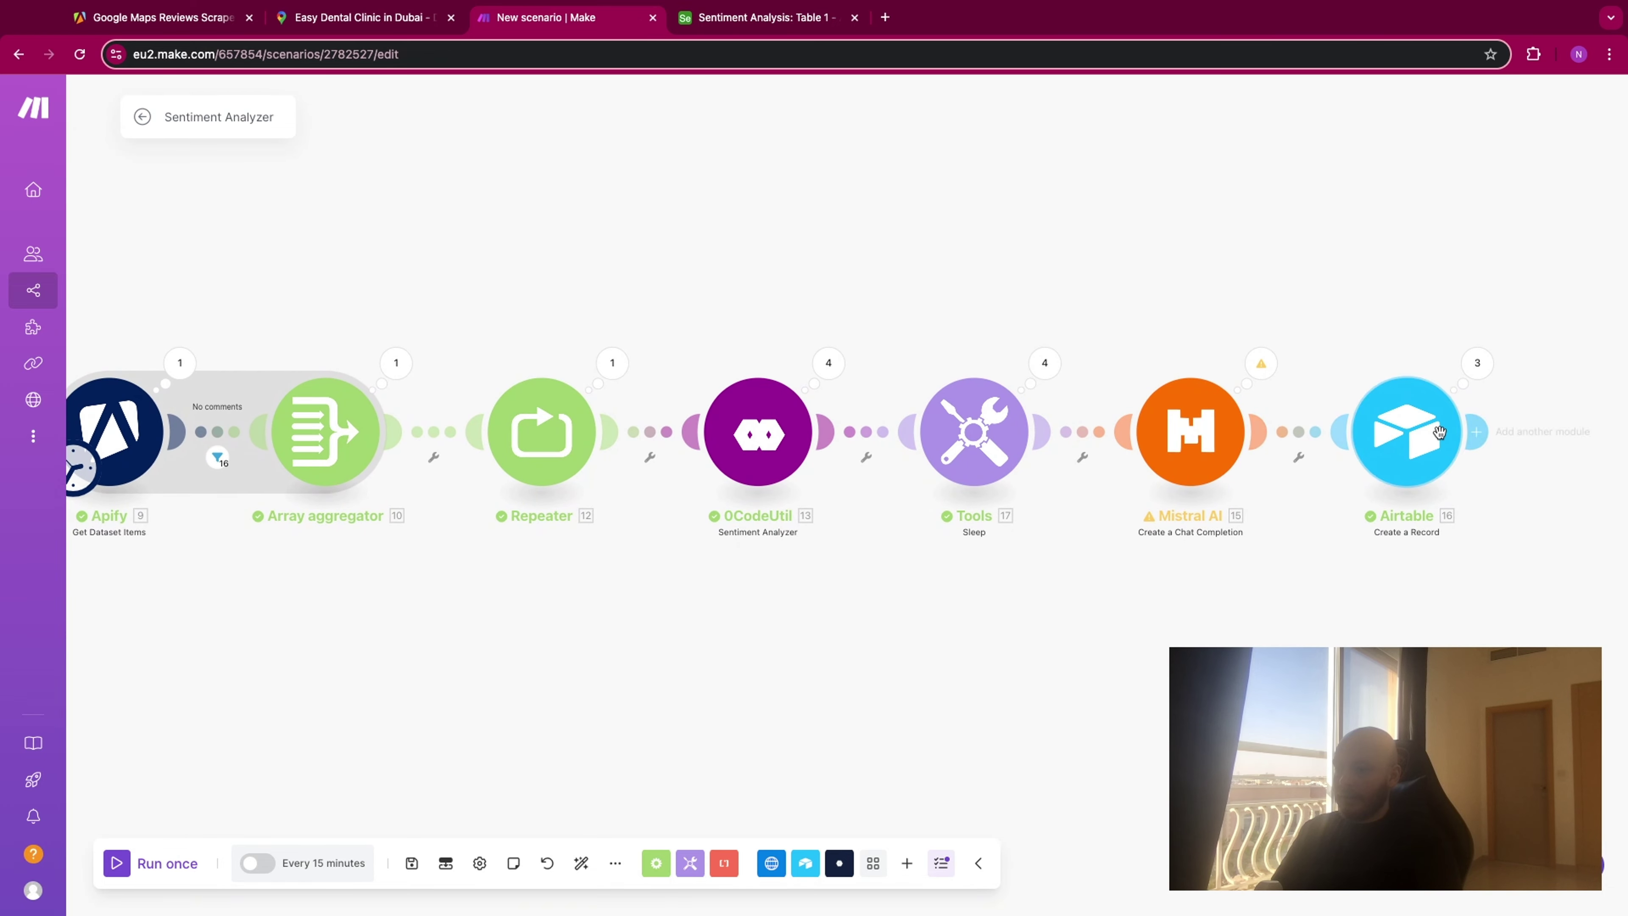
left_click(1476, 432)
left_click(1163, 298)
left_click(1008, 428)
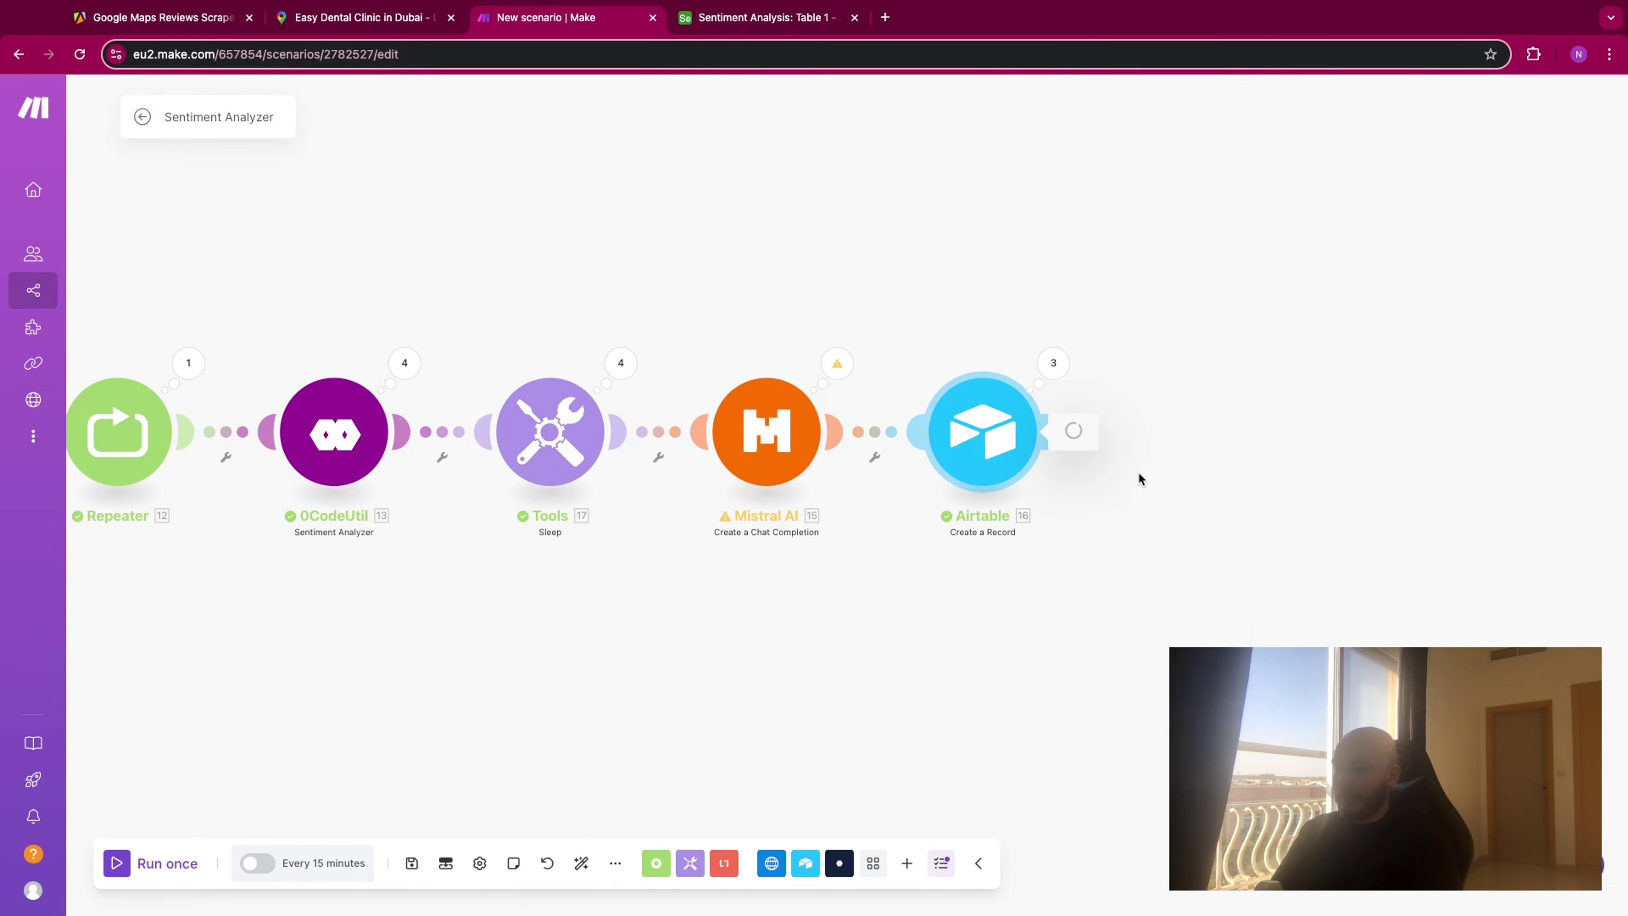
scroll(1280, 611, "down", 2)
left_click(1134, 701)
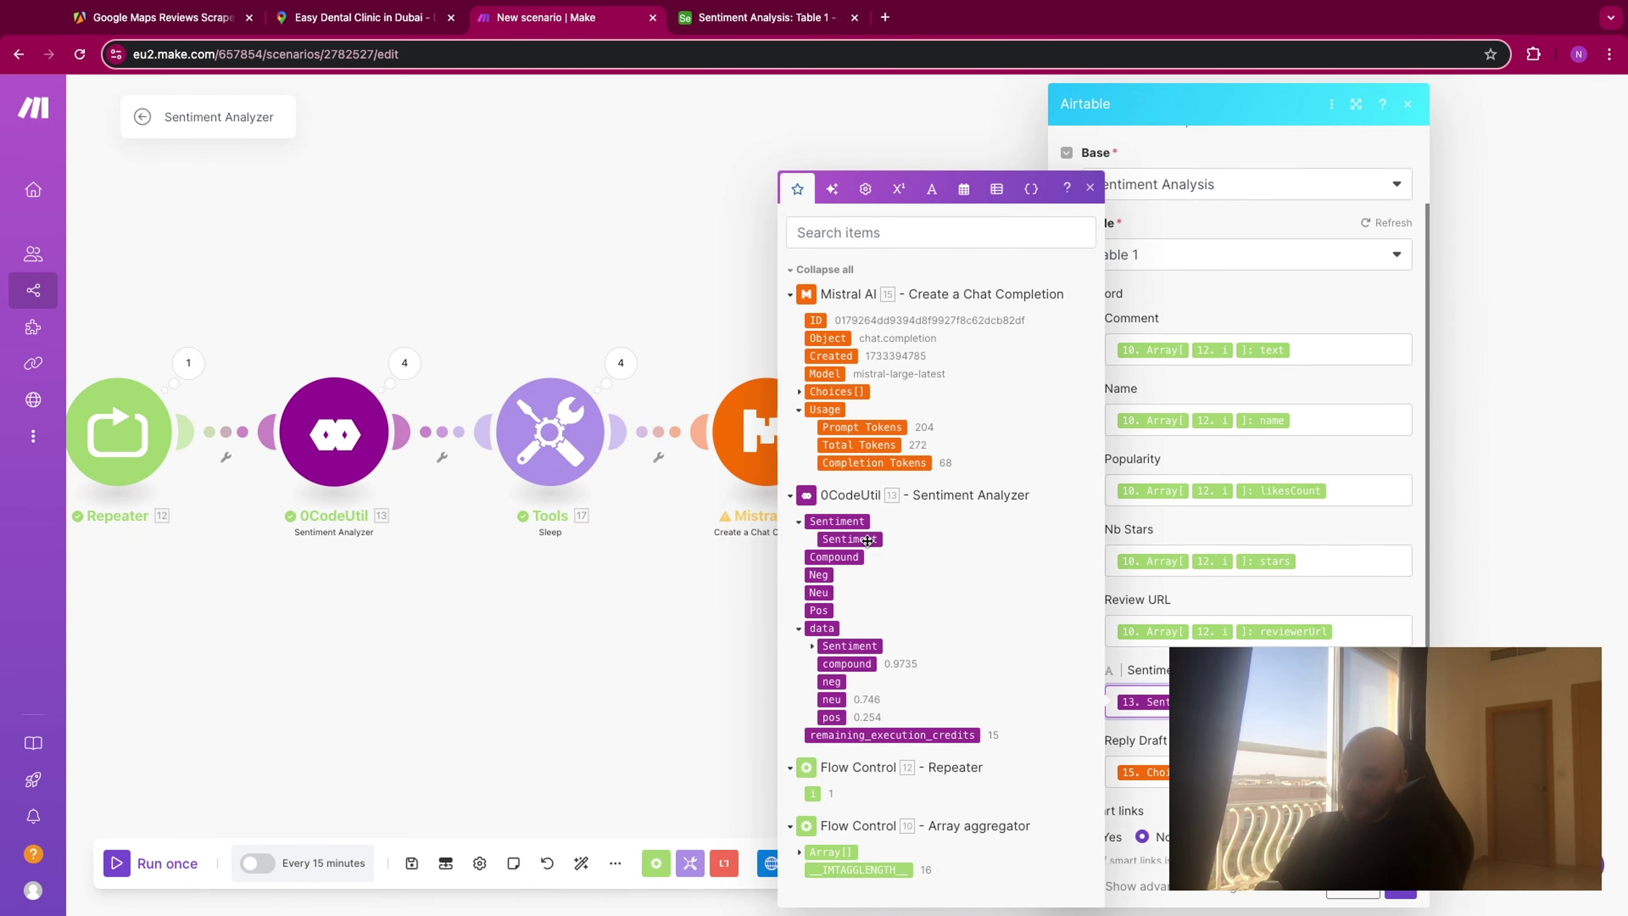
key("BackSpace")
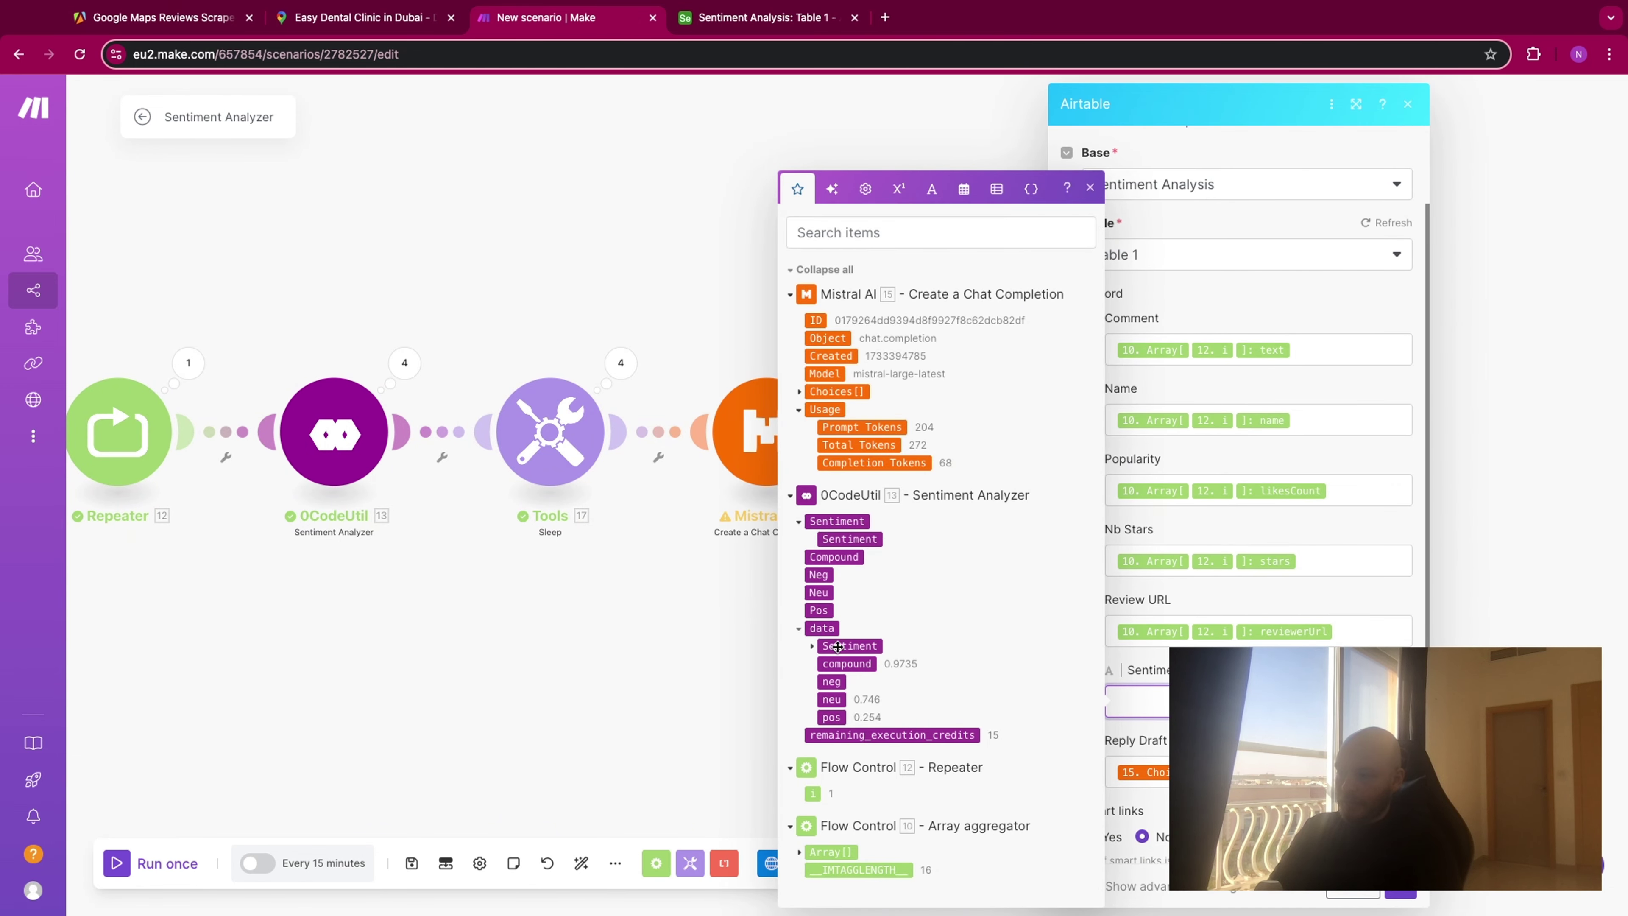
left_click(813, 646)
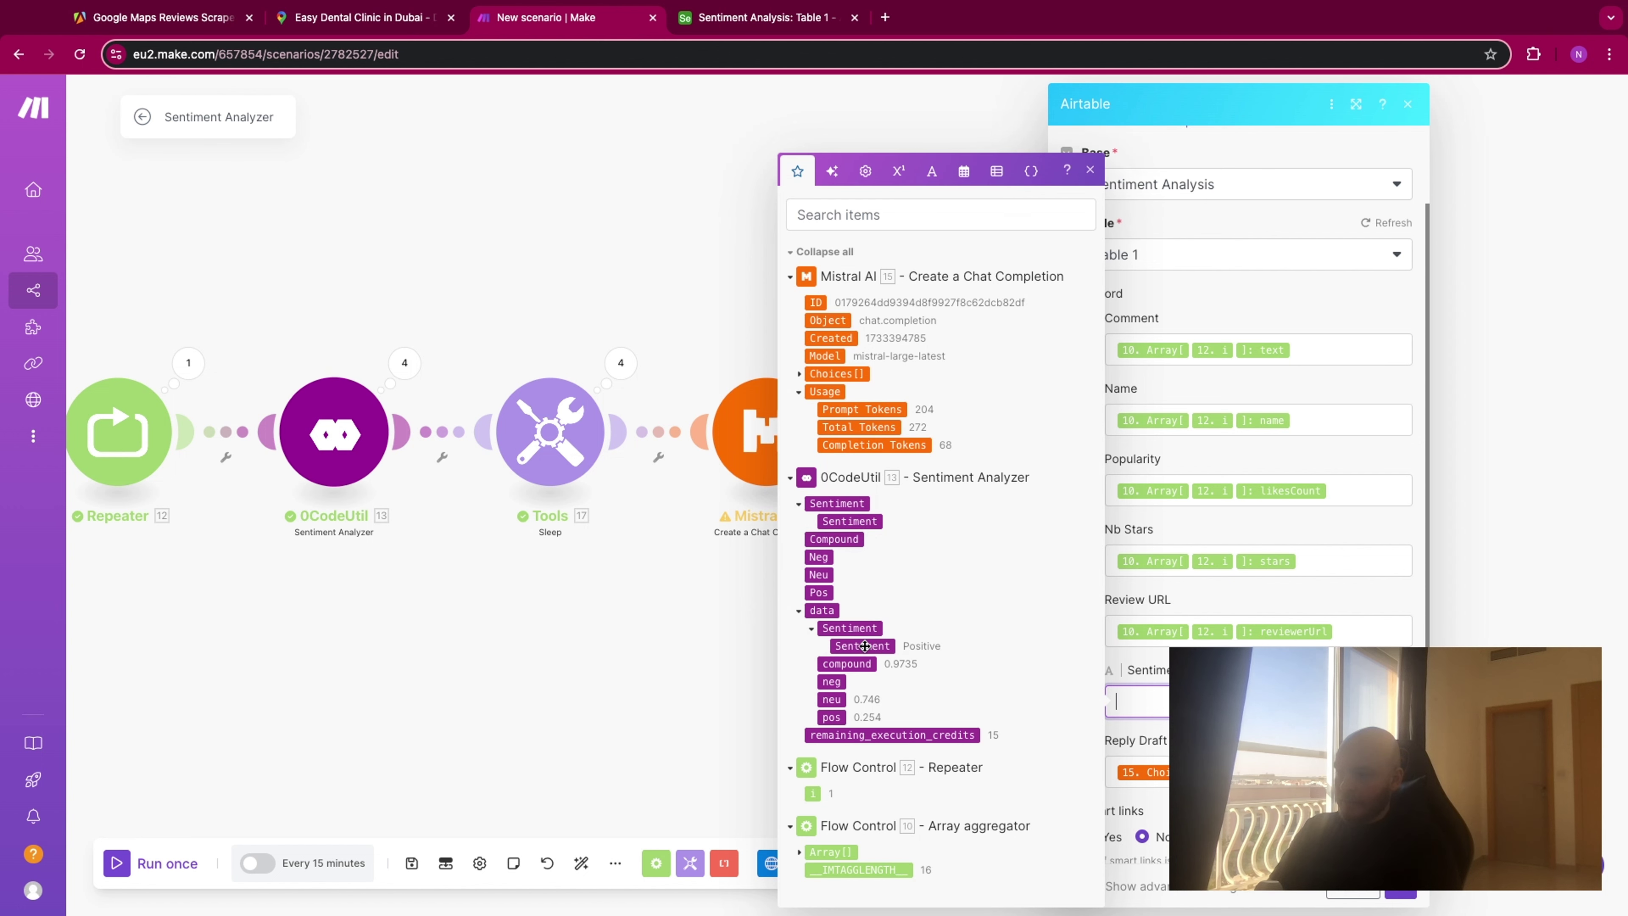
left_click_drag(864, 646, 1144, 701)
left_click(1402, 892)
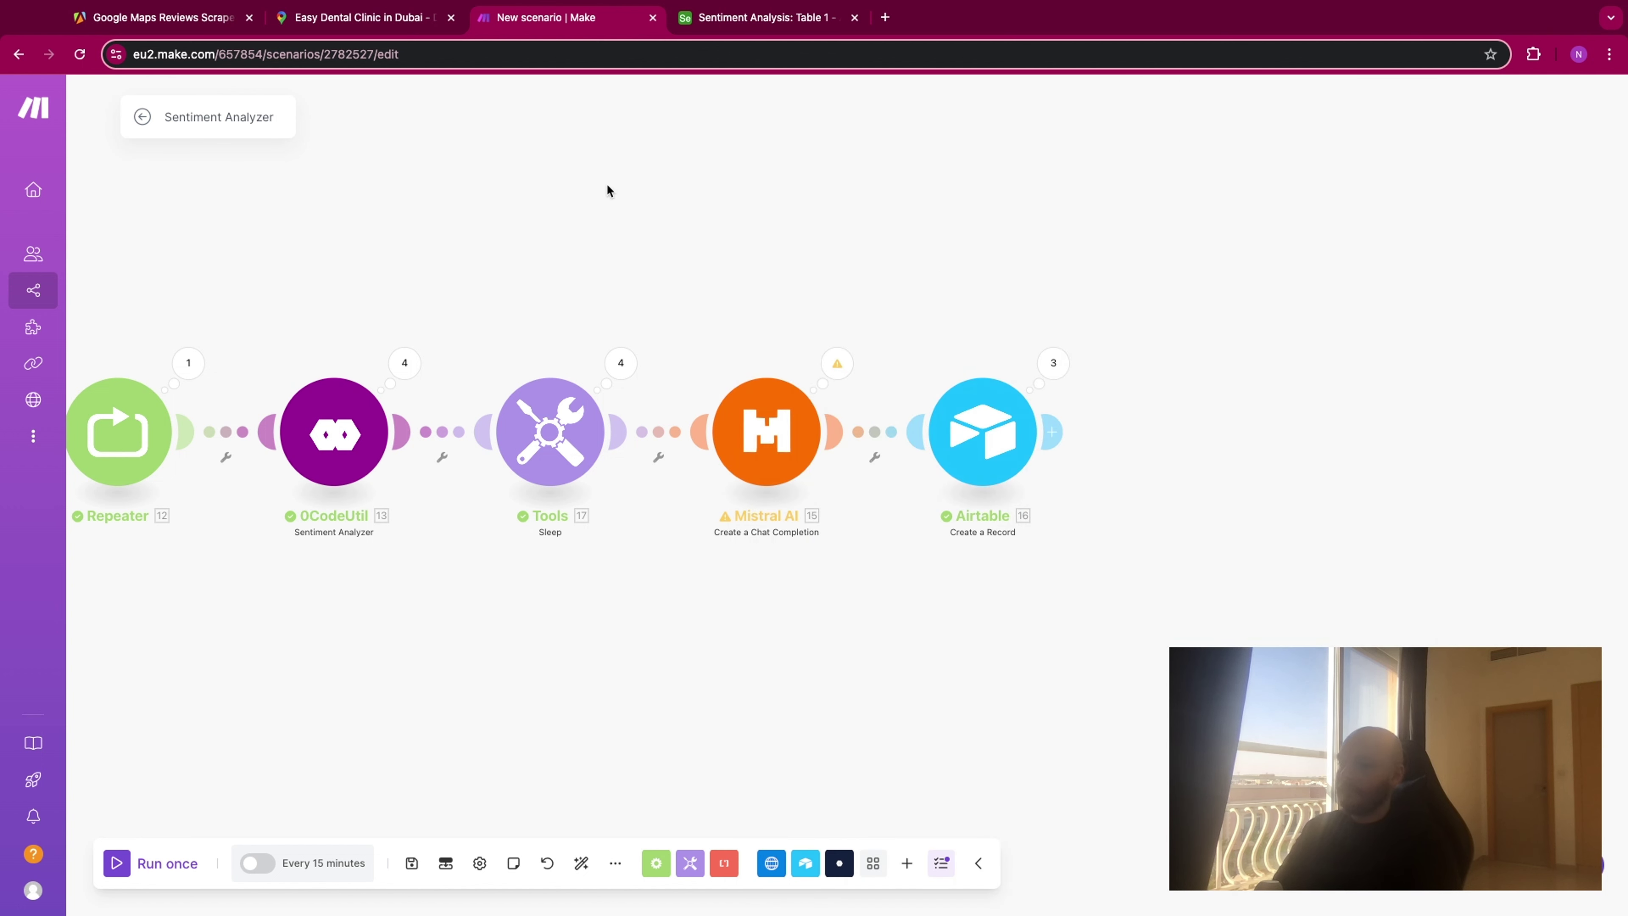
Return to the Airtable table and delete all the remaining records.
scroll(885, 244, "left", 7)
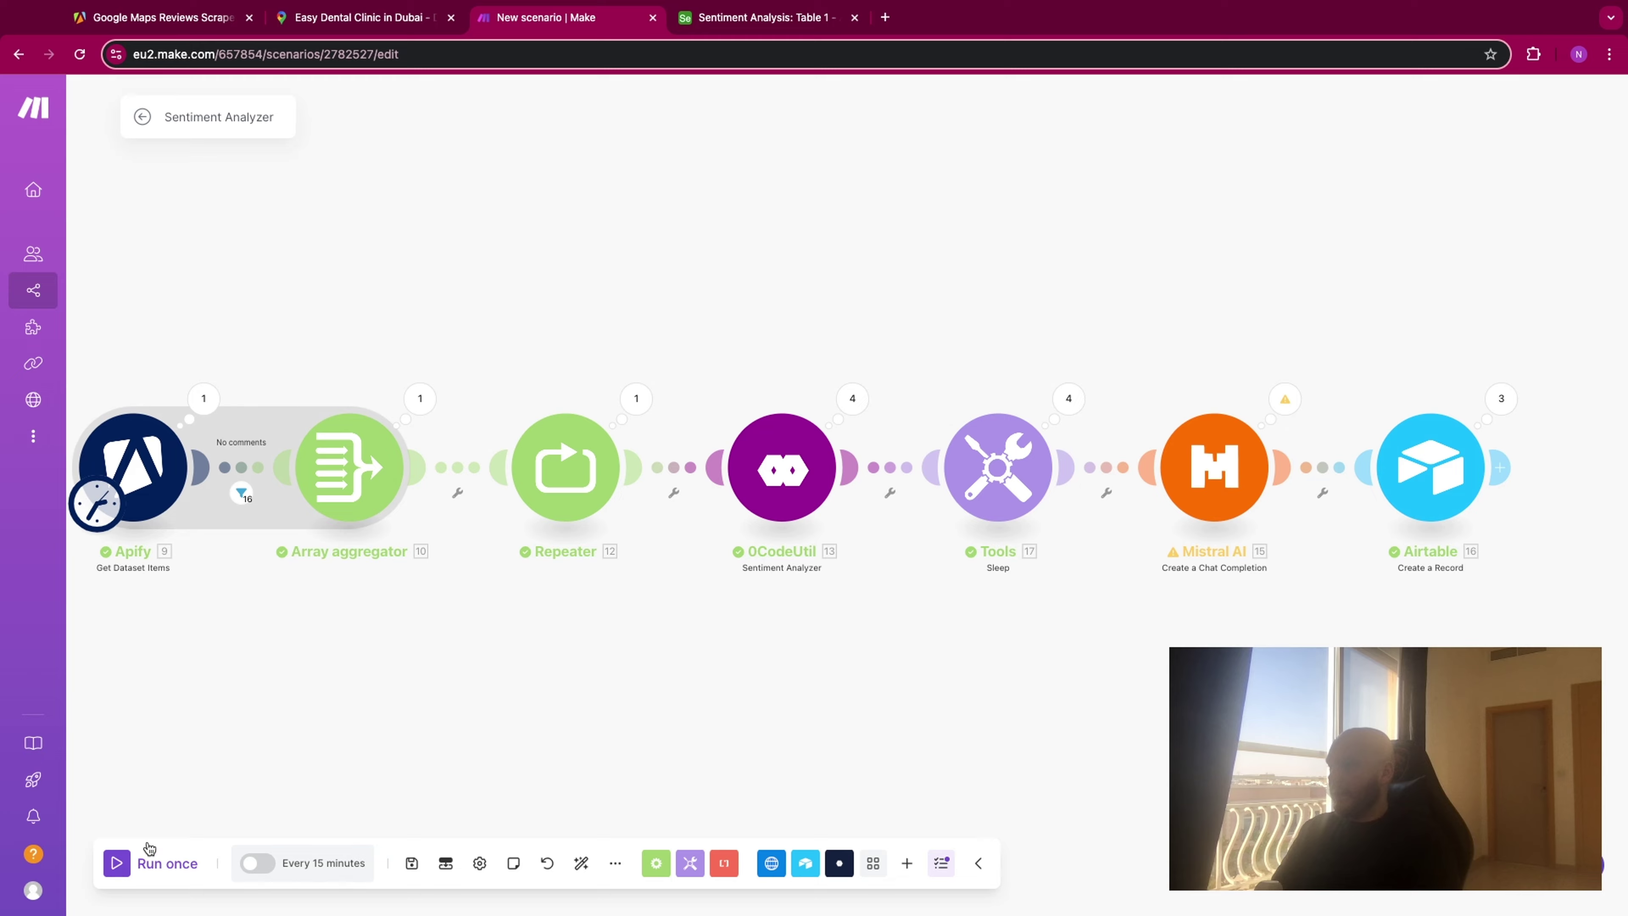
left_click(766, 17)
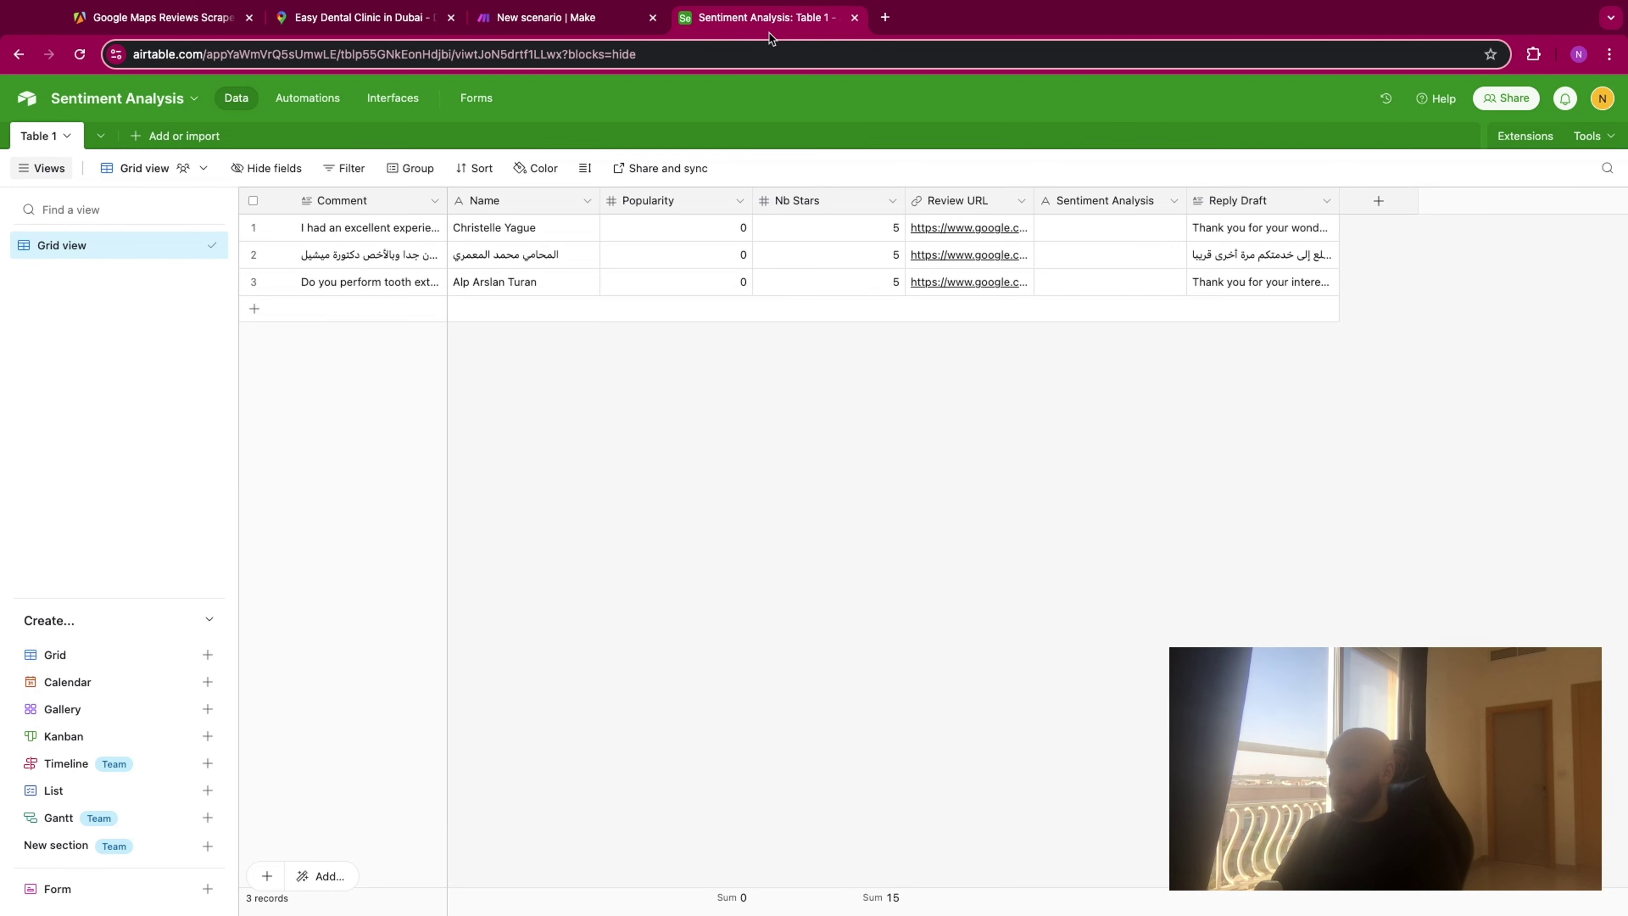
left_click(253, 199)
right_click(253, 227)
left_click(318, 303)
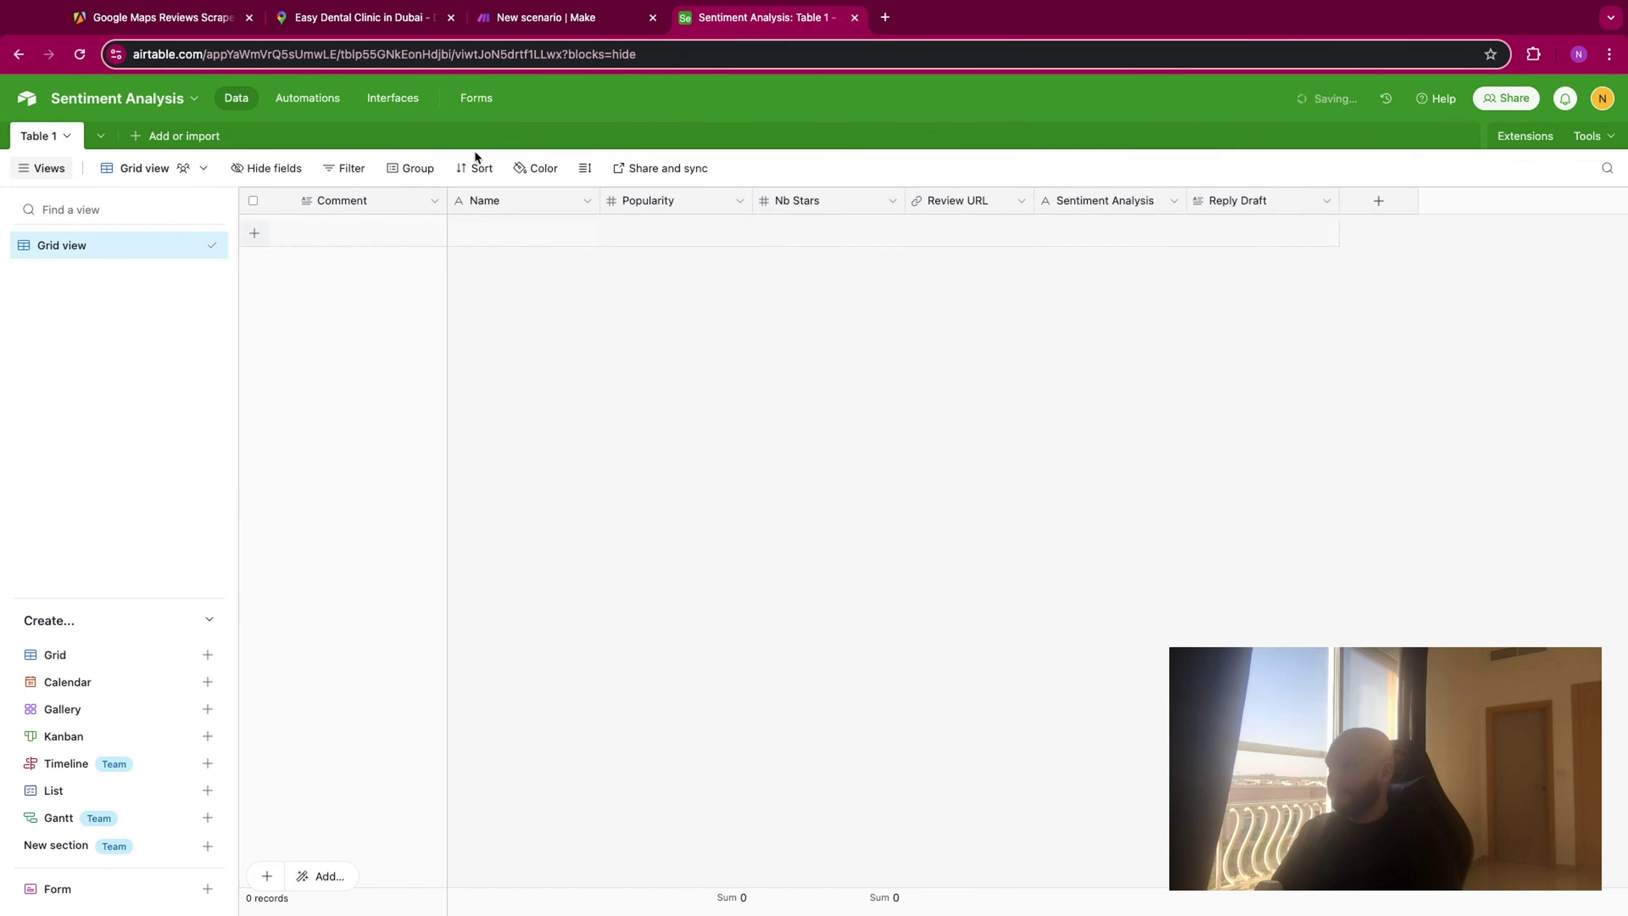
Switch to Make, run the updated scenario once to fill the empty table, and request a stop partway through.
left_click(529, 17)
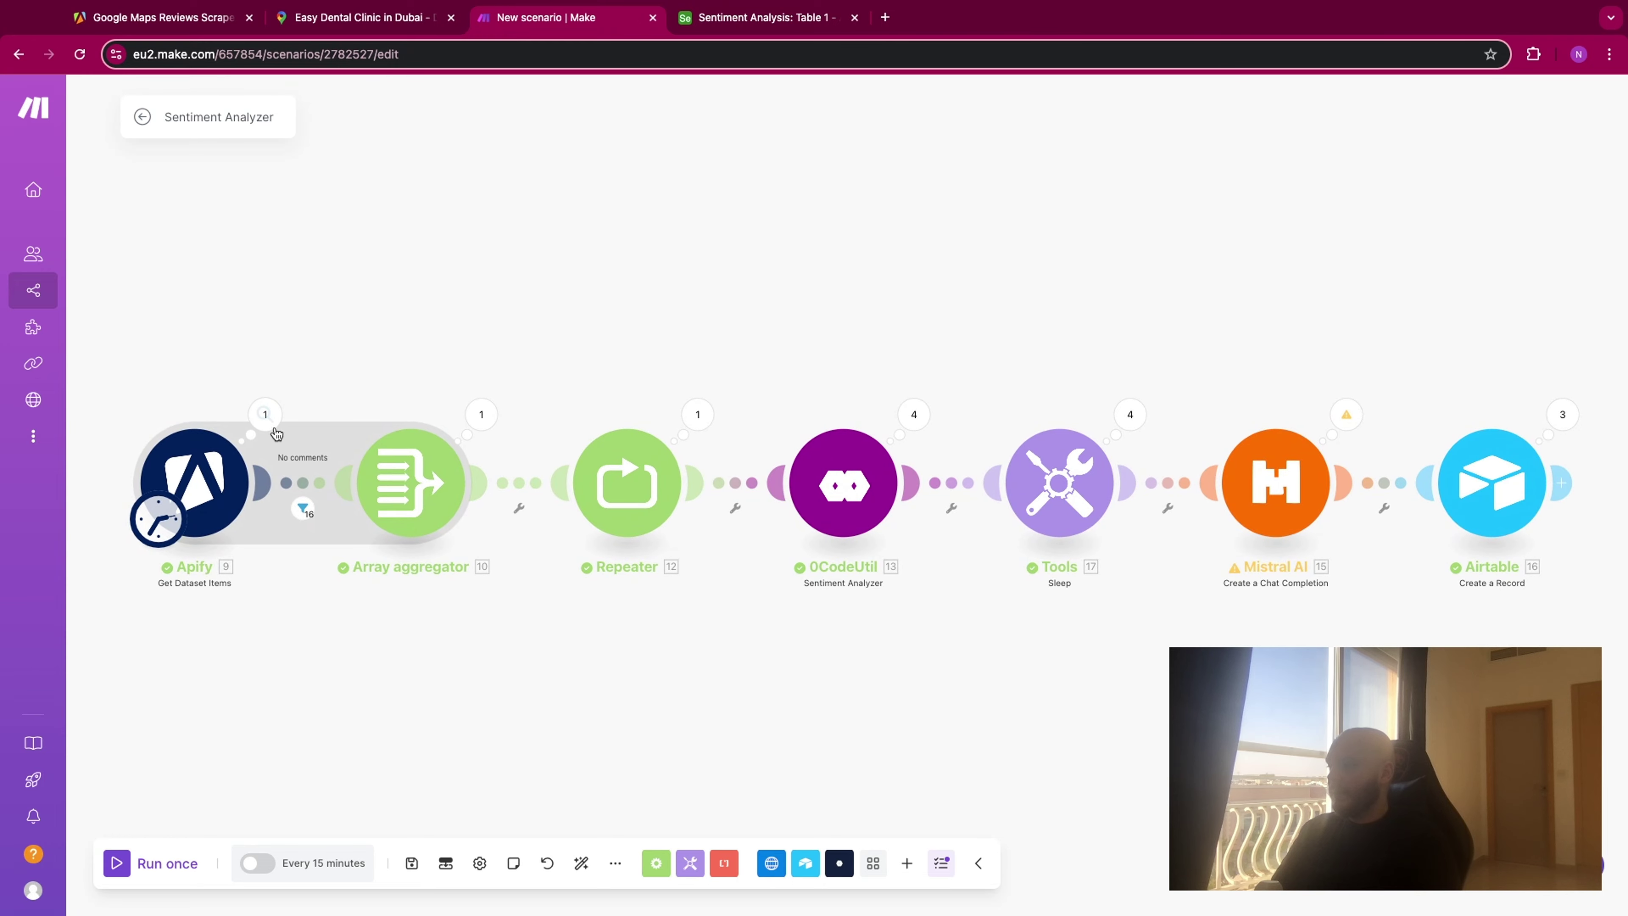
left_click(164, 848)
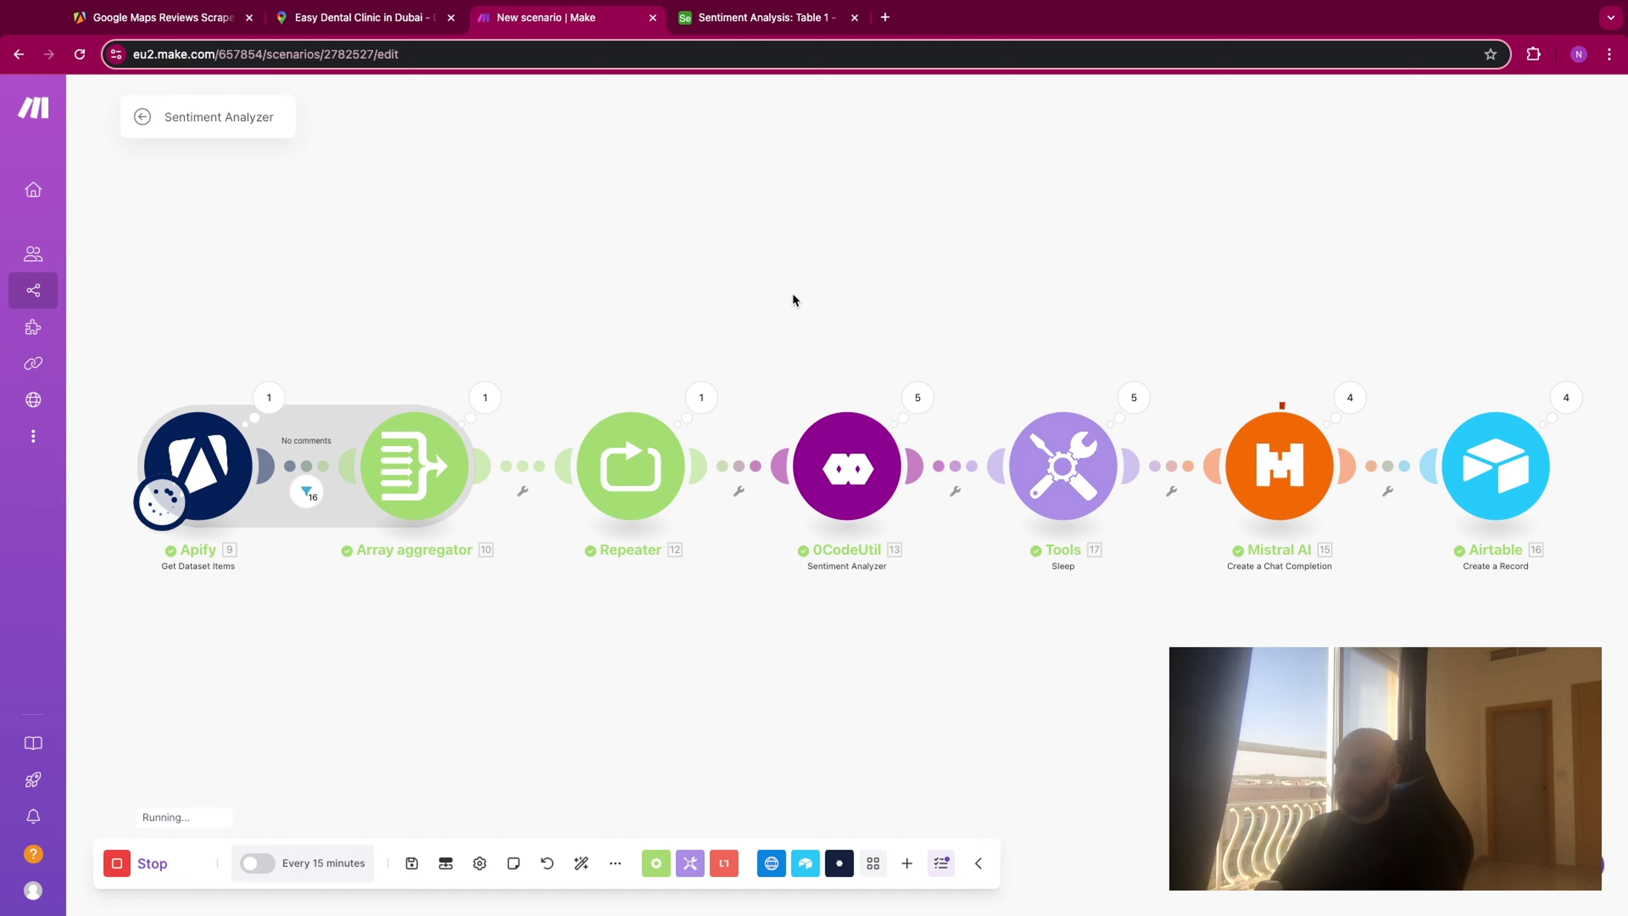
left_click(147, 863)
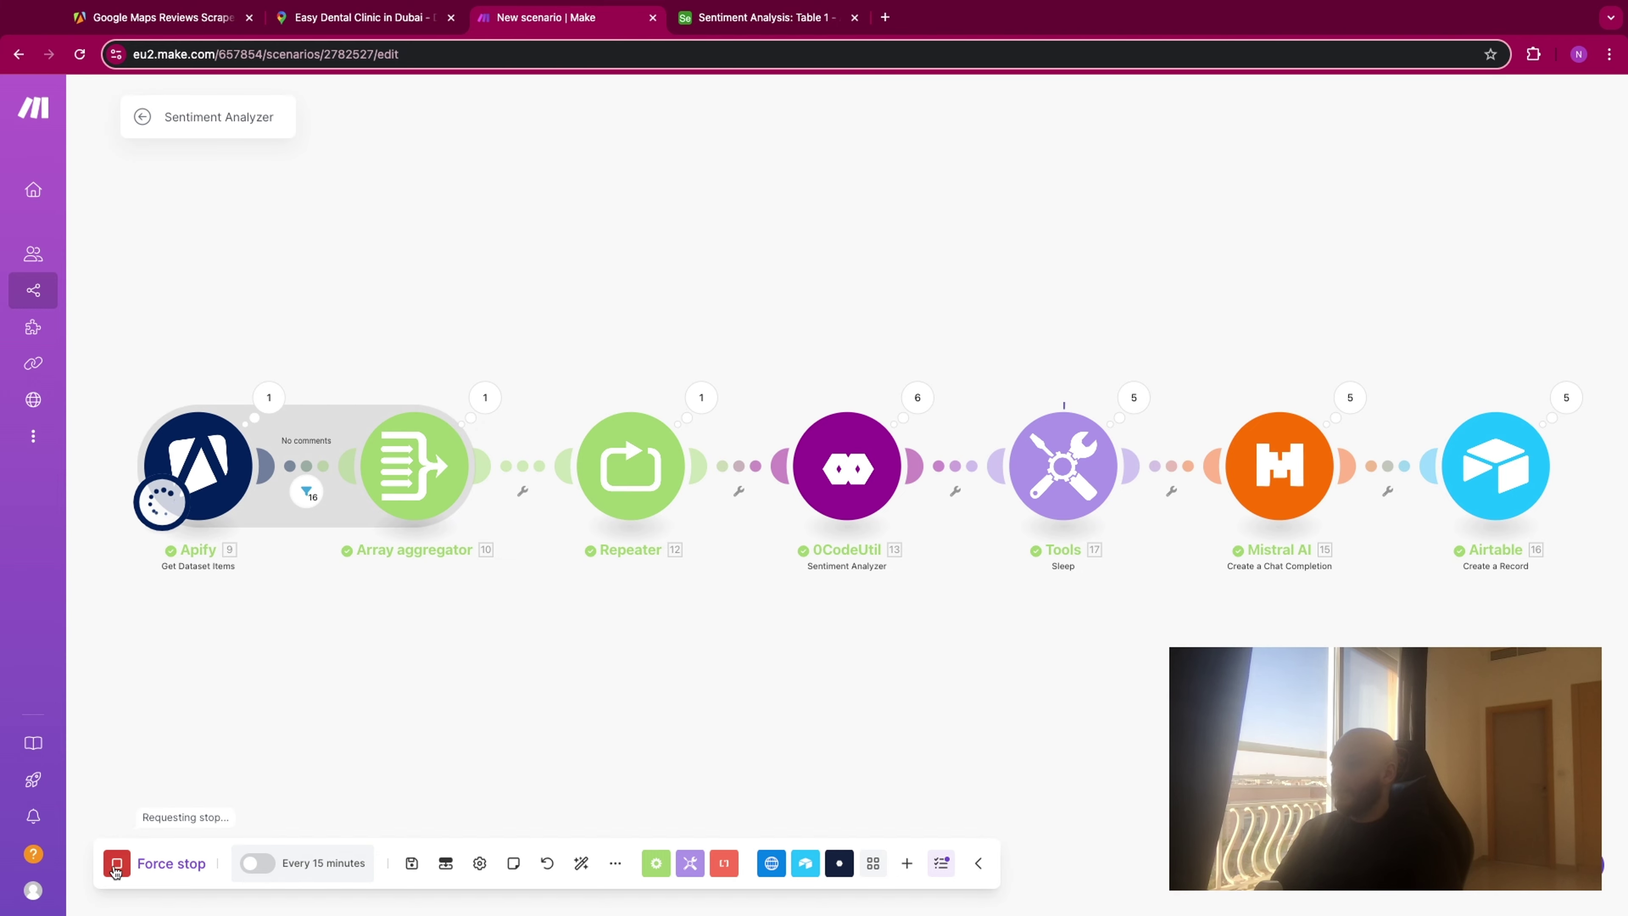
In the Airtable table, sort the new records by Popularity 9 → 1 and remove the sort rule.
left_click(756, 18)
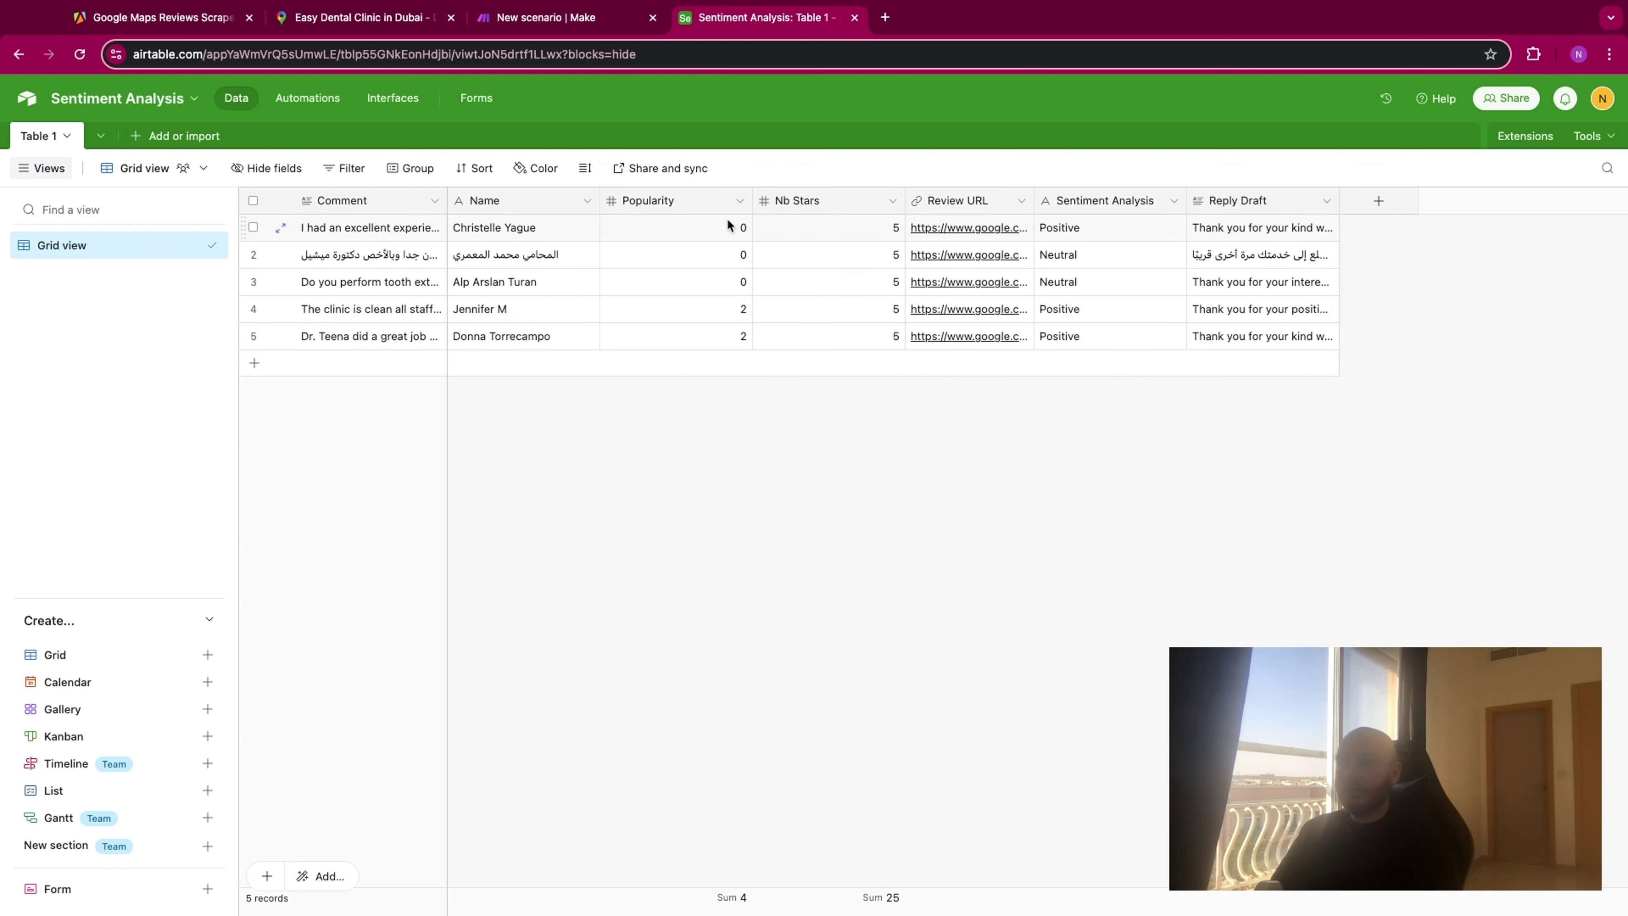
left_click(740, 201)
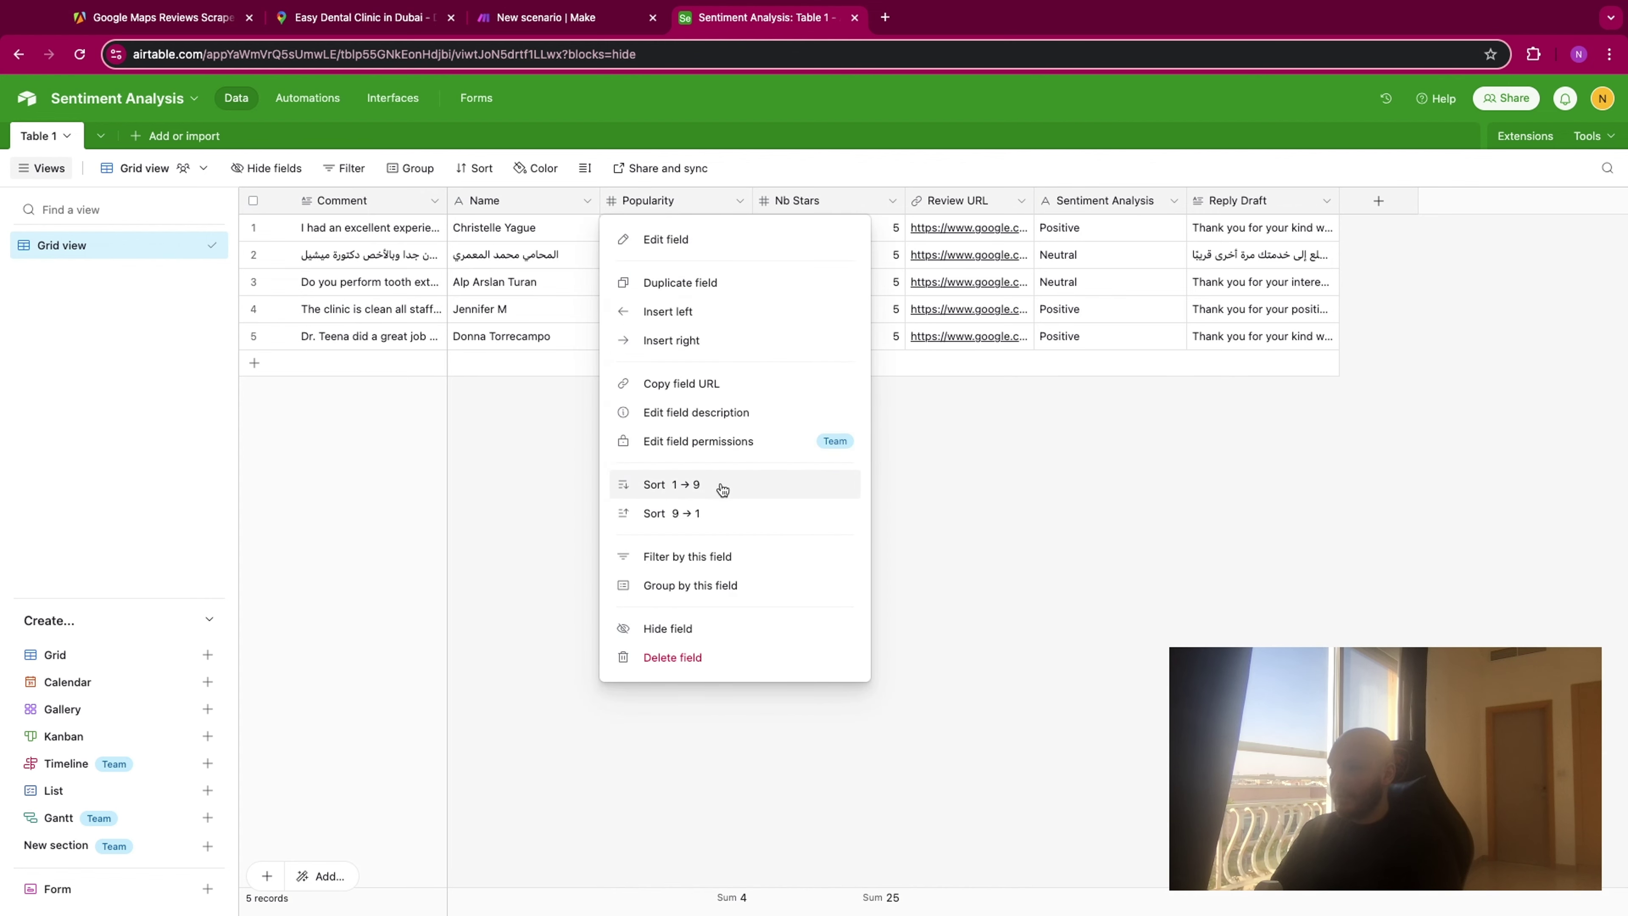
left_click(721, 513)
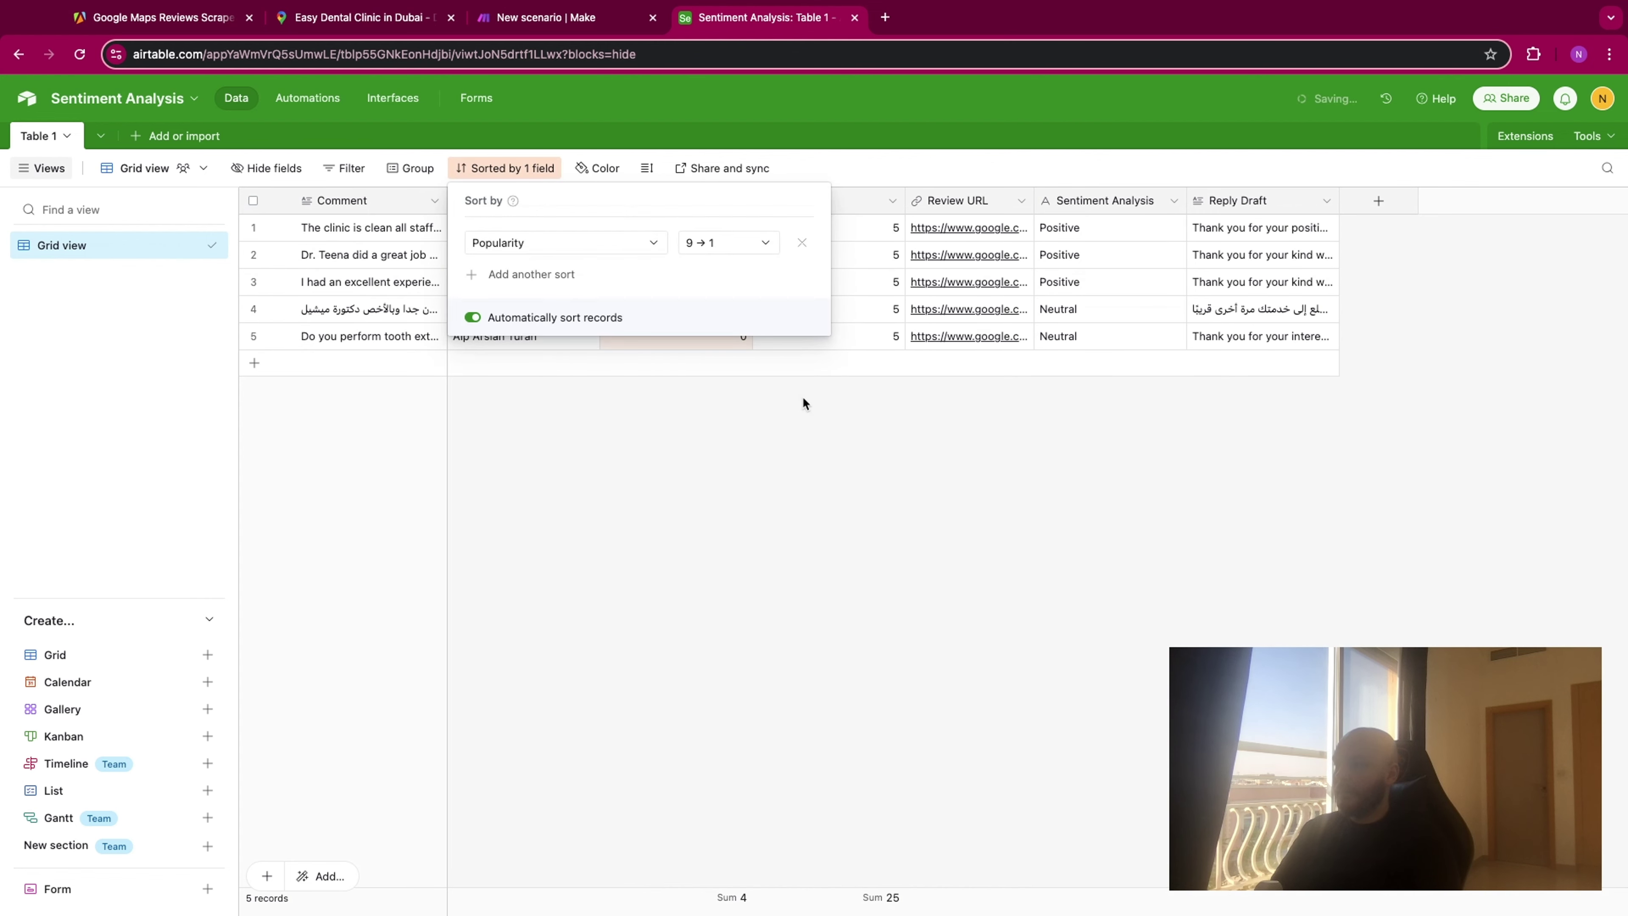
left_click(802, 243)
left_click(765, 397)
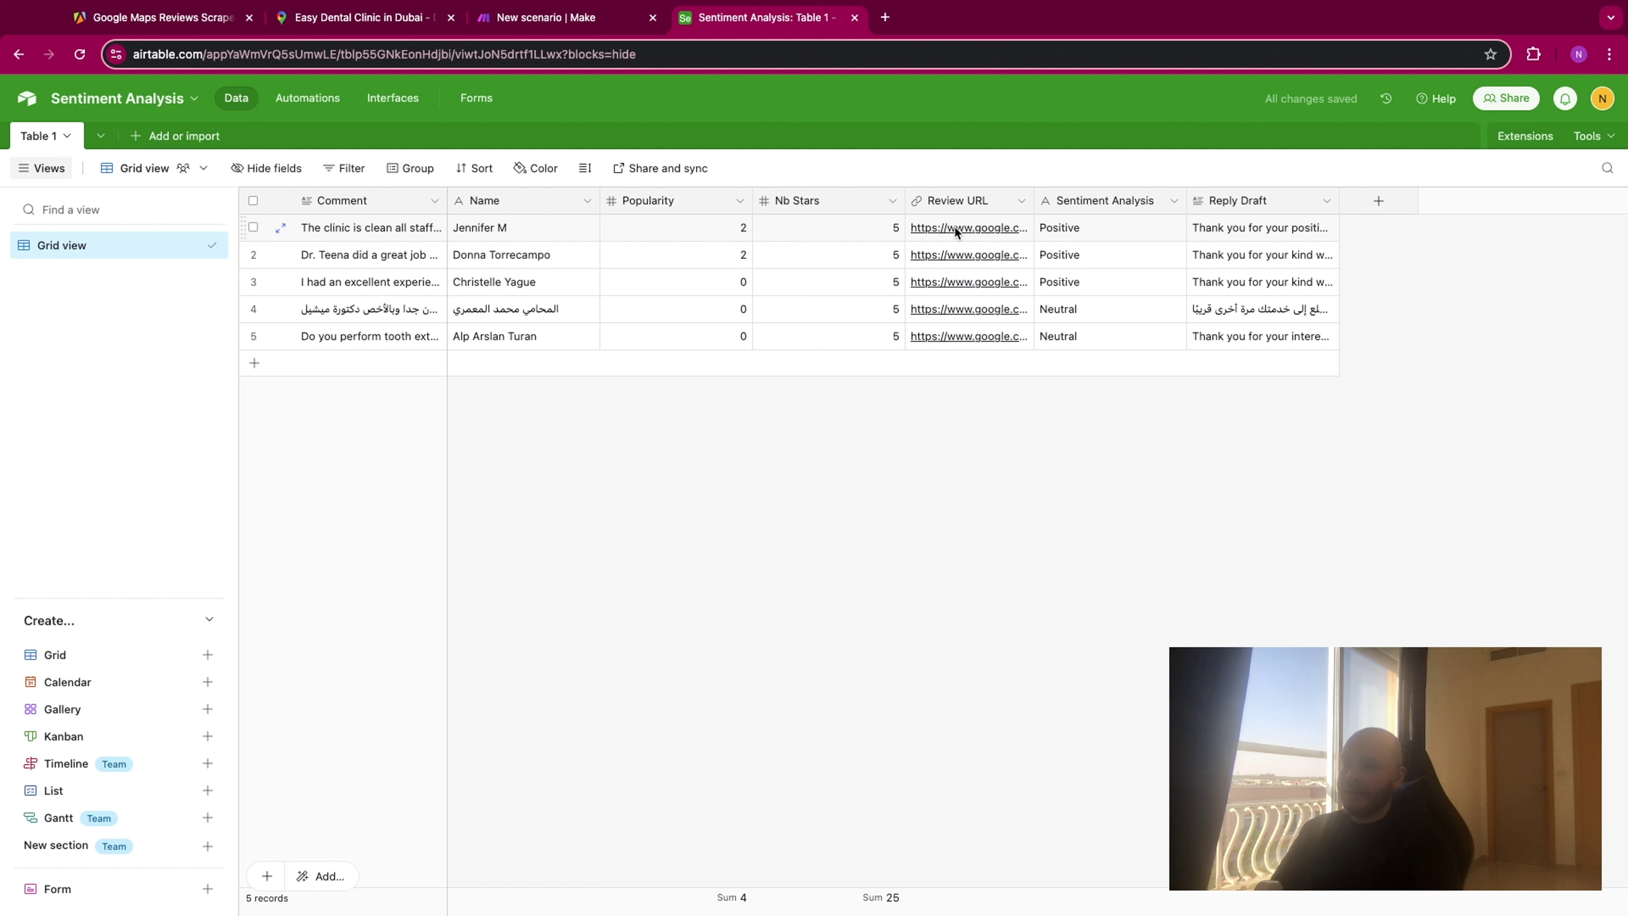
Read the first record's full reply draft and the full comment asking about tooth extraction in the fifth record.
left_click(1217, 228)
left_click(1273, 238)
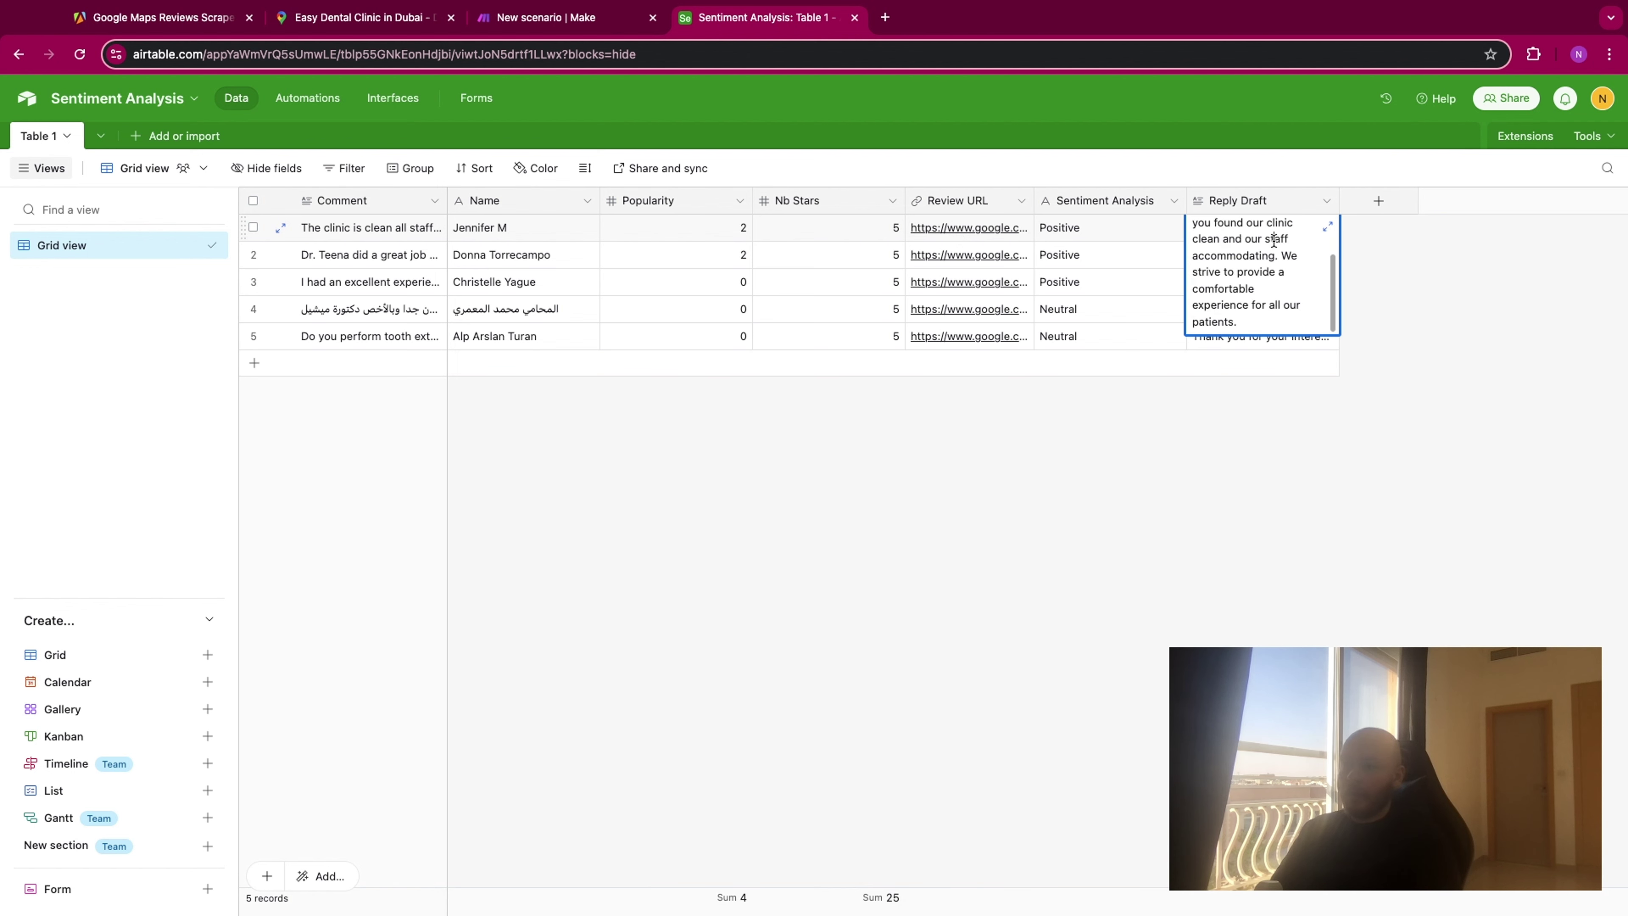
key("super+a")
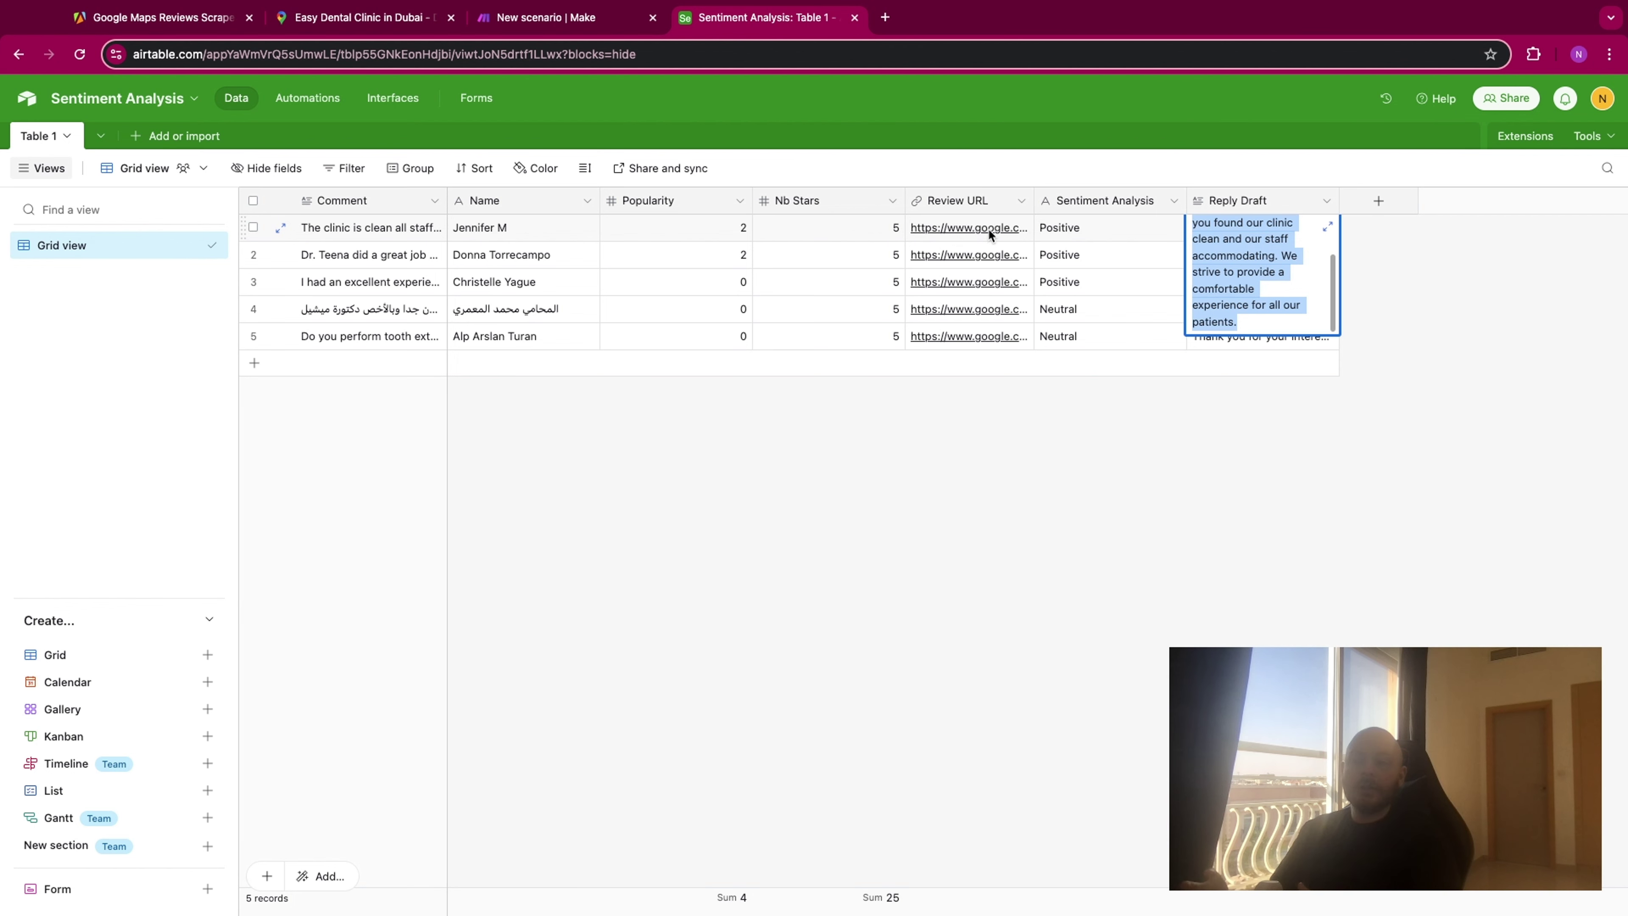
key("Escape")
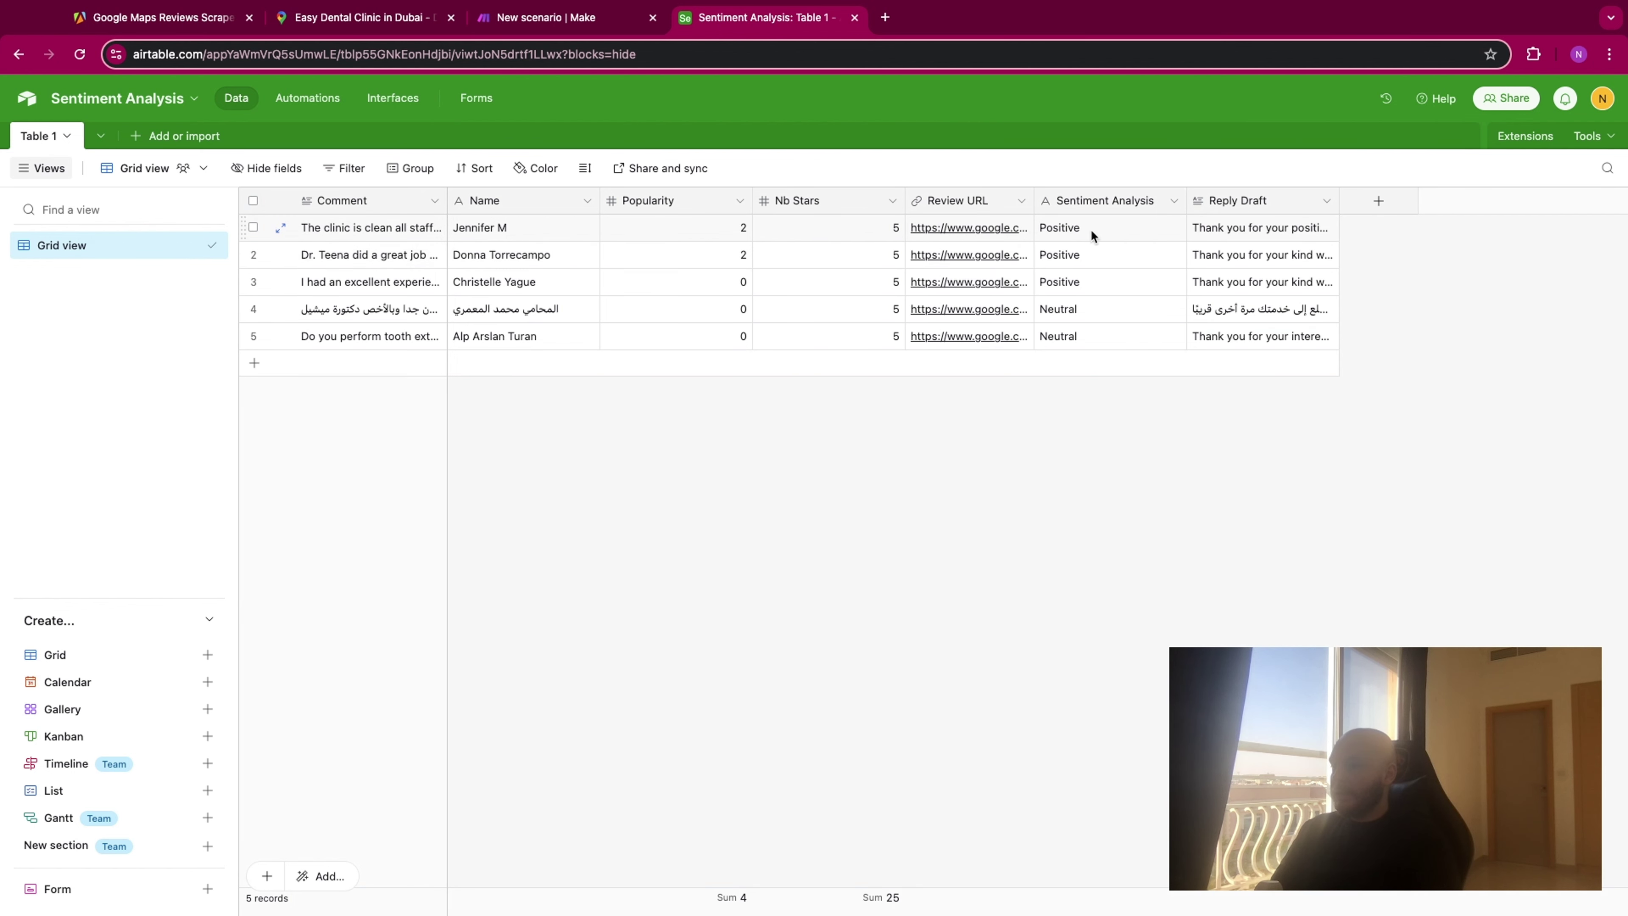
left_click(392, 336)
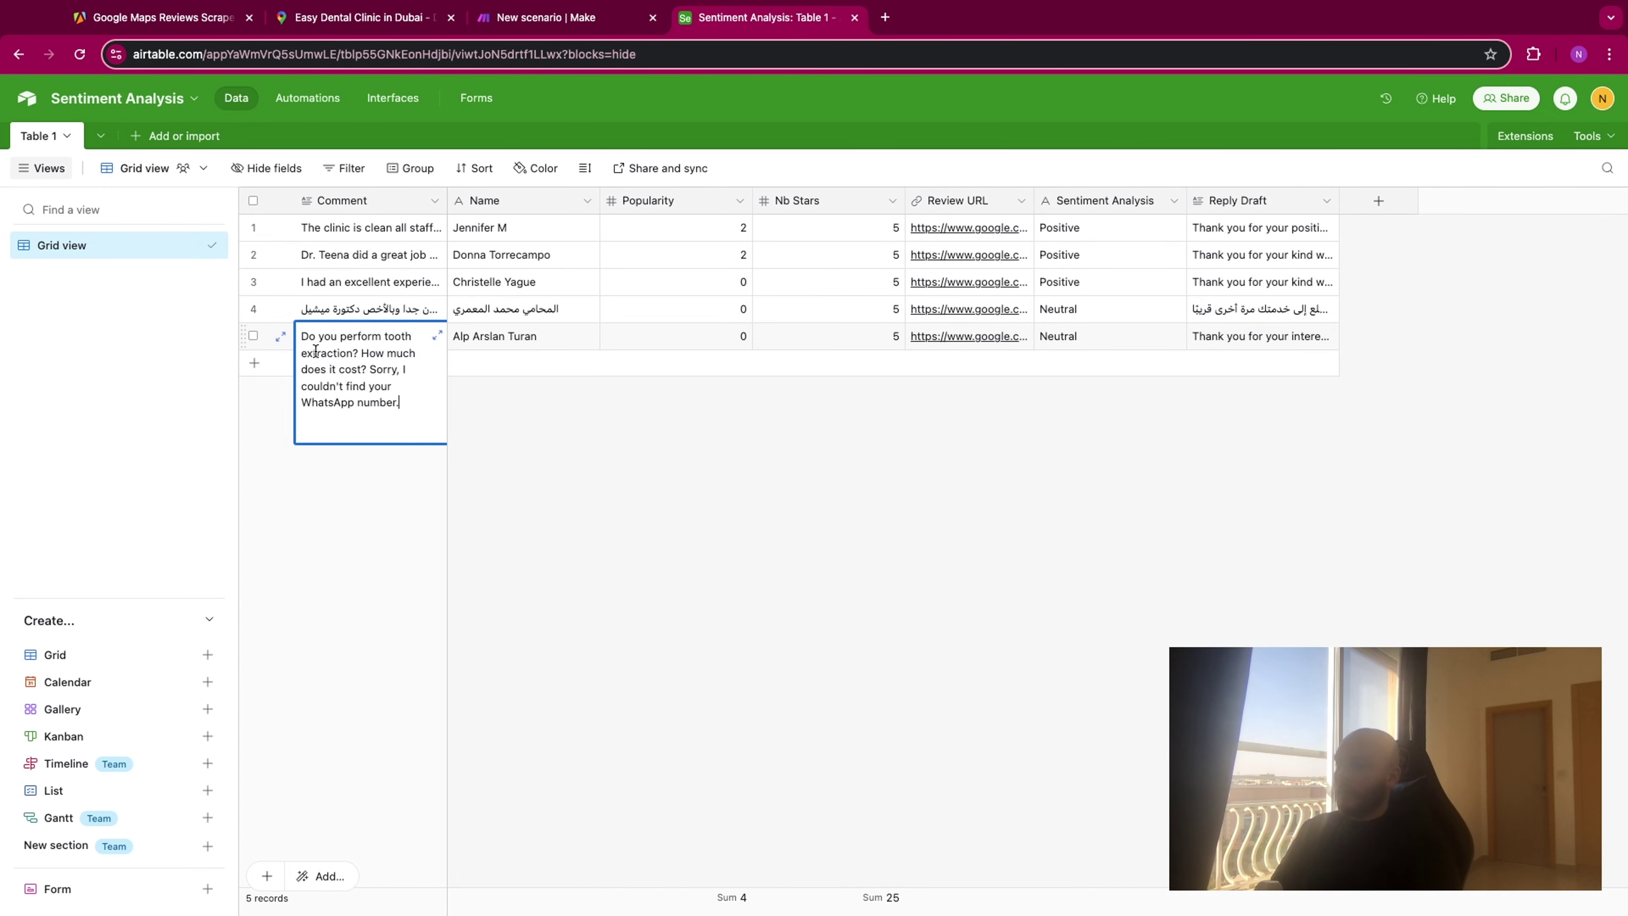
left_click_drag(301, 333, 396, 409)
left_click(662, 379)
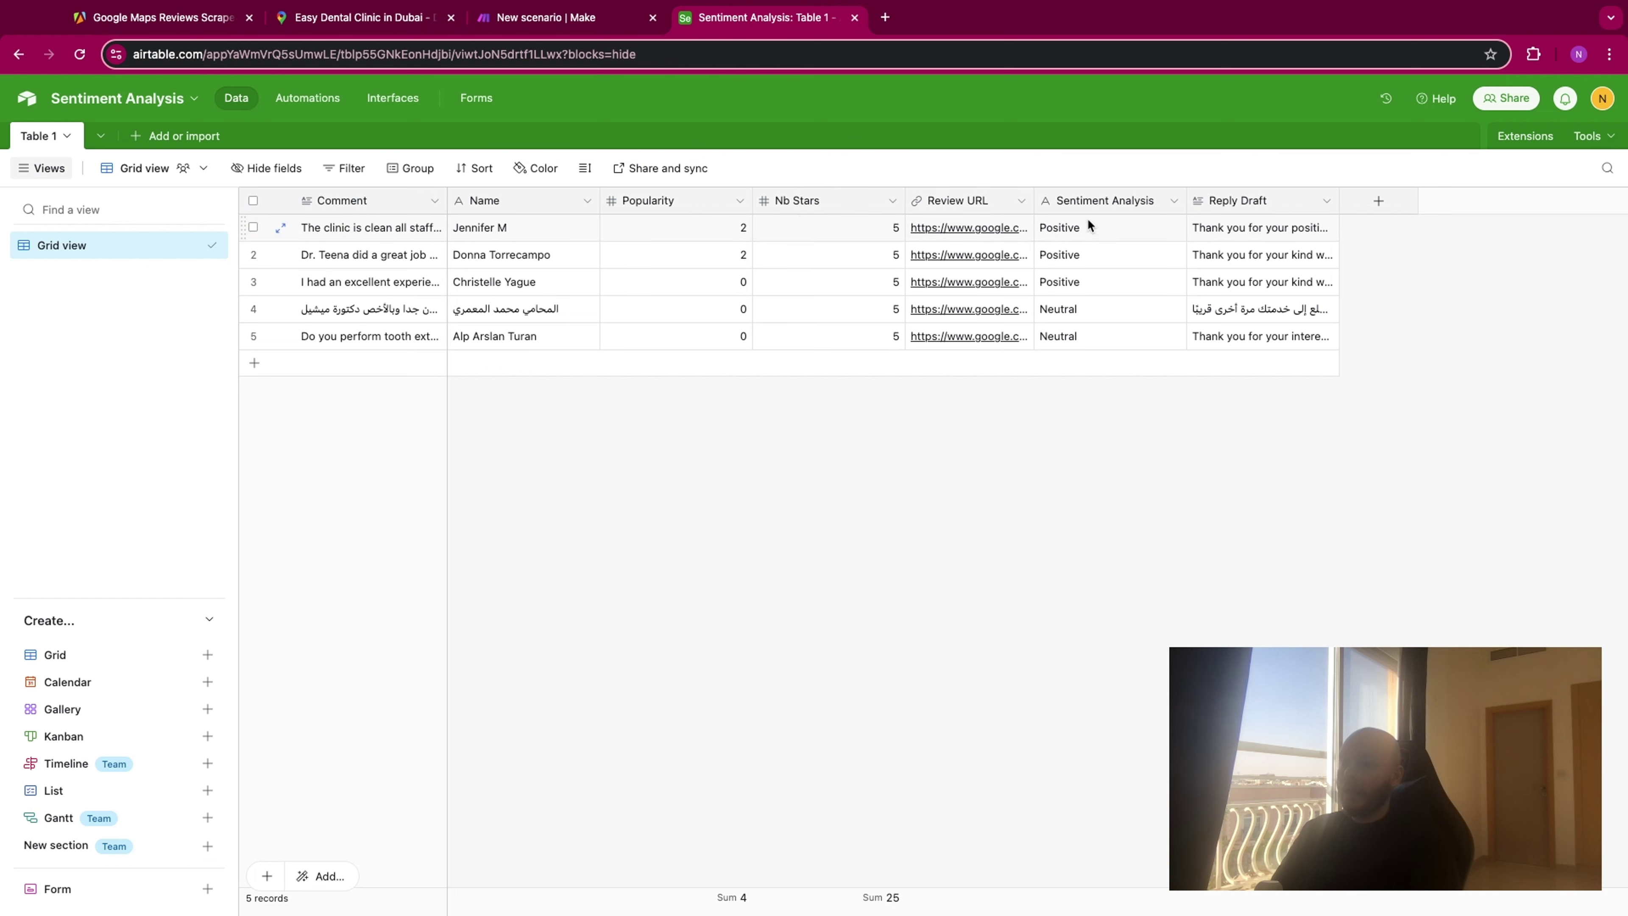
Highlight the Sentiment Analysis column and read the reply drafts of the first three records.
left_click(1111, 198)
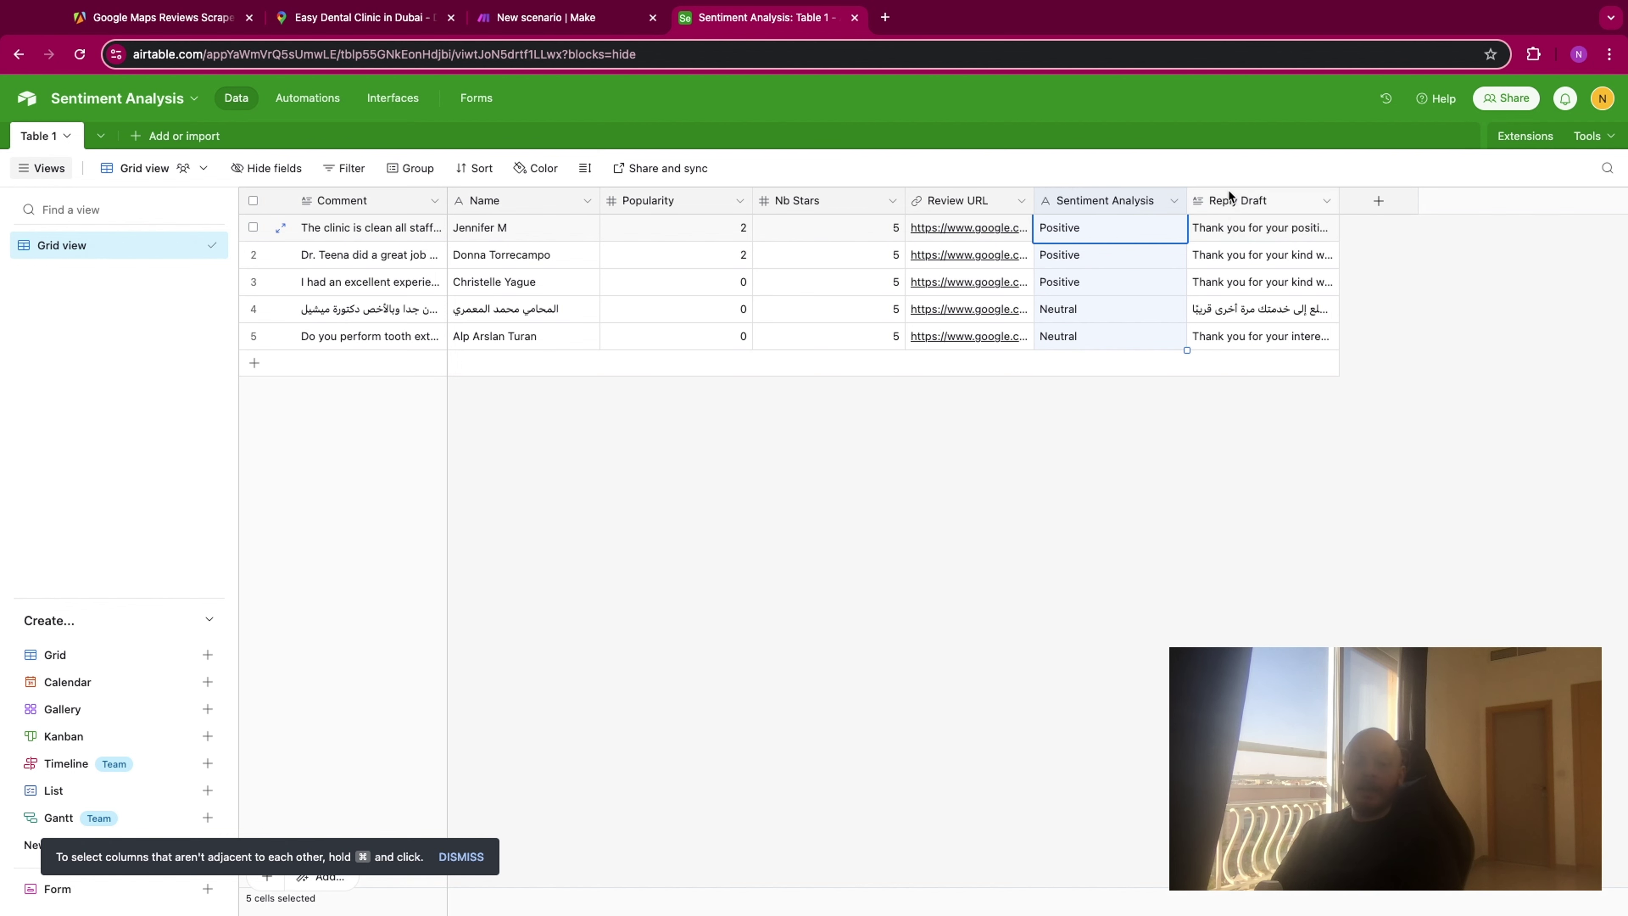
double_click(1255, 228)
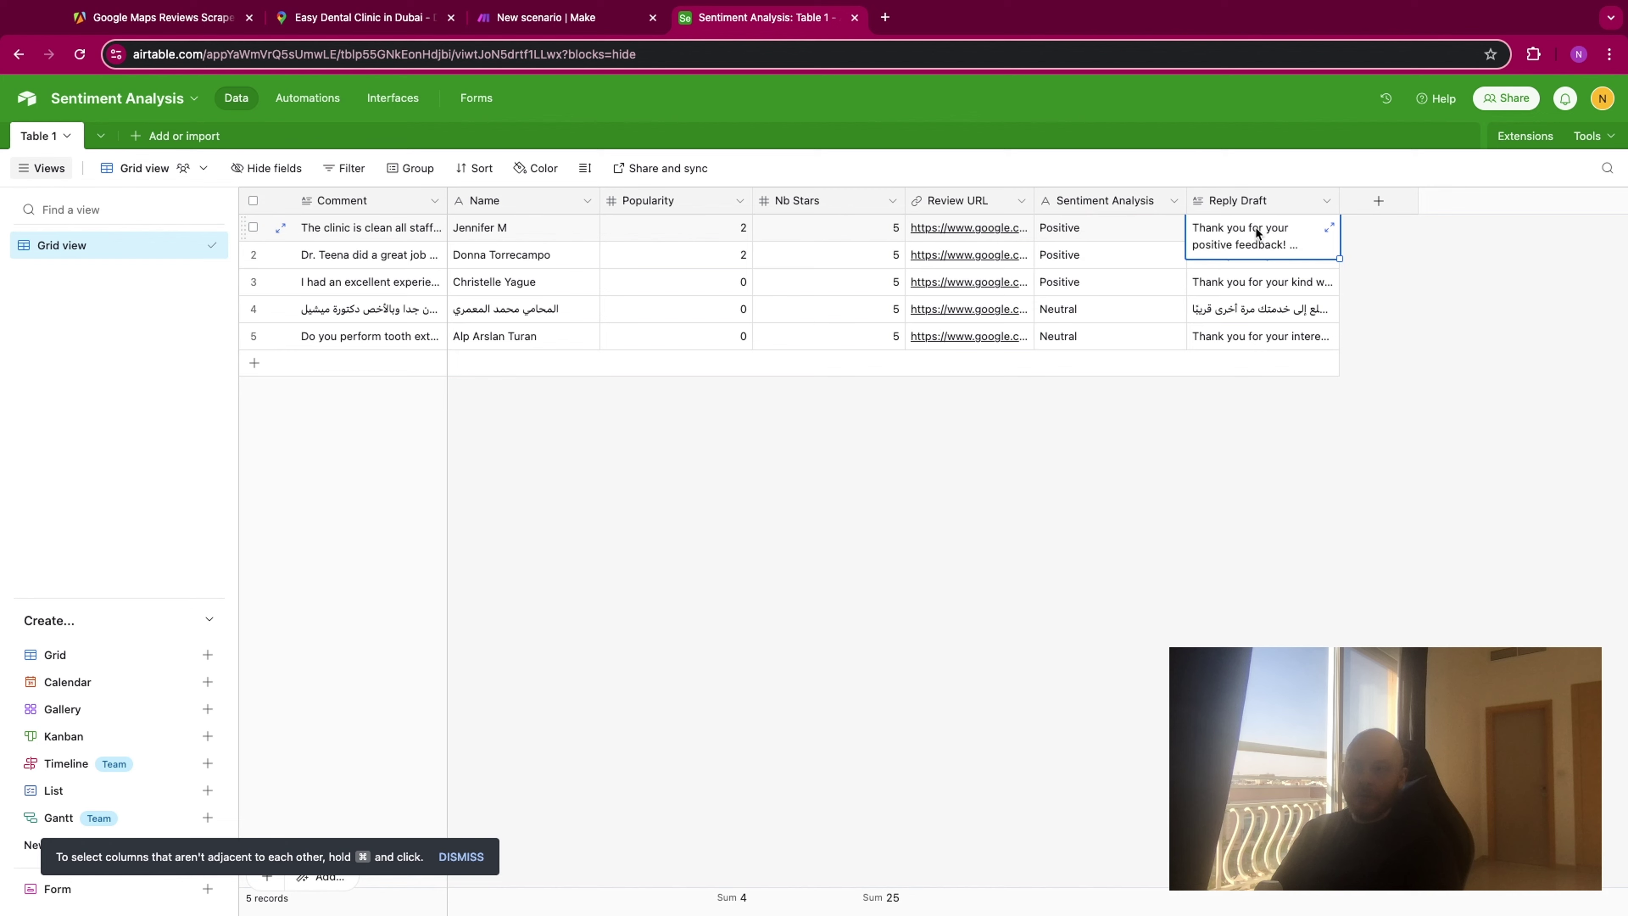
left_click(1387, 282)
left_click(1261, 255)
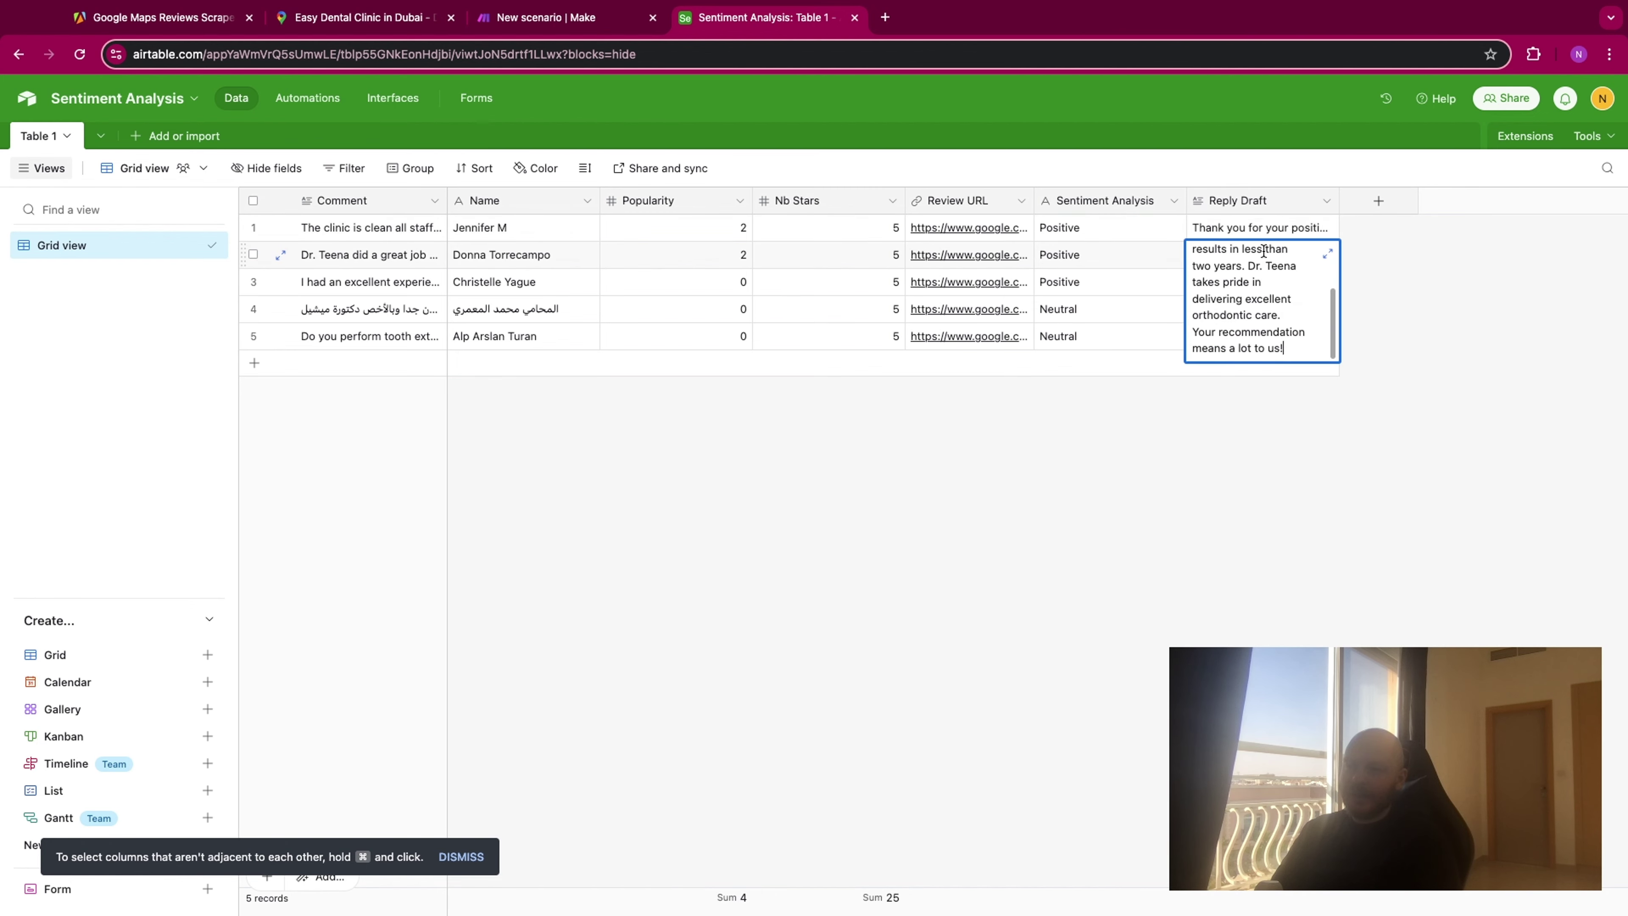
left_click(1390, 266)
double_click(1288, 272)
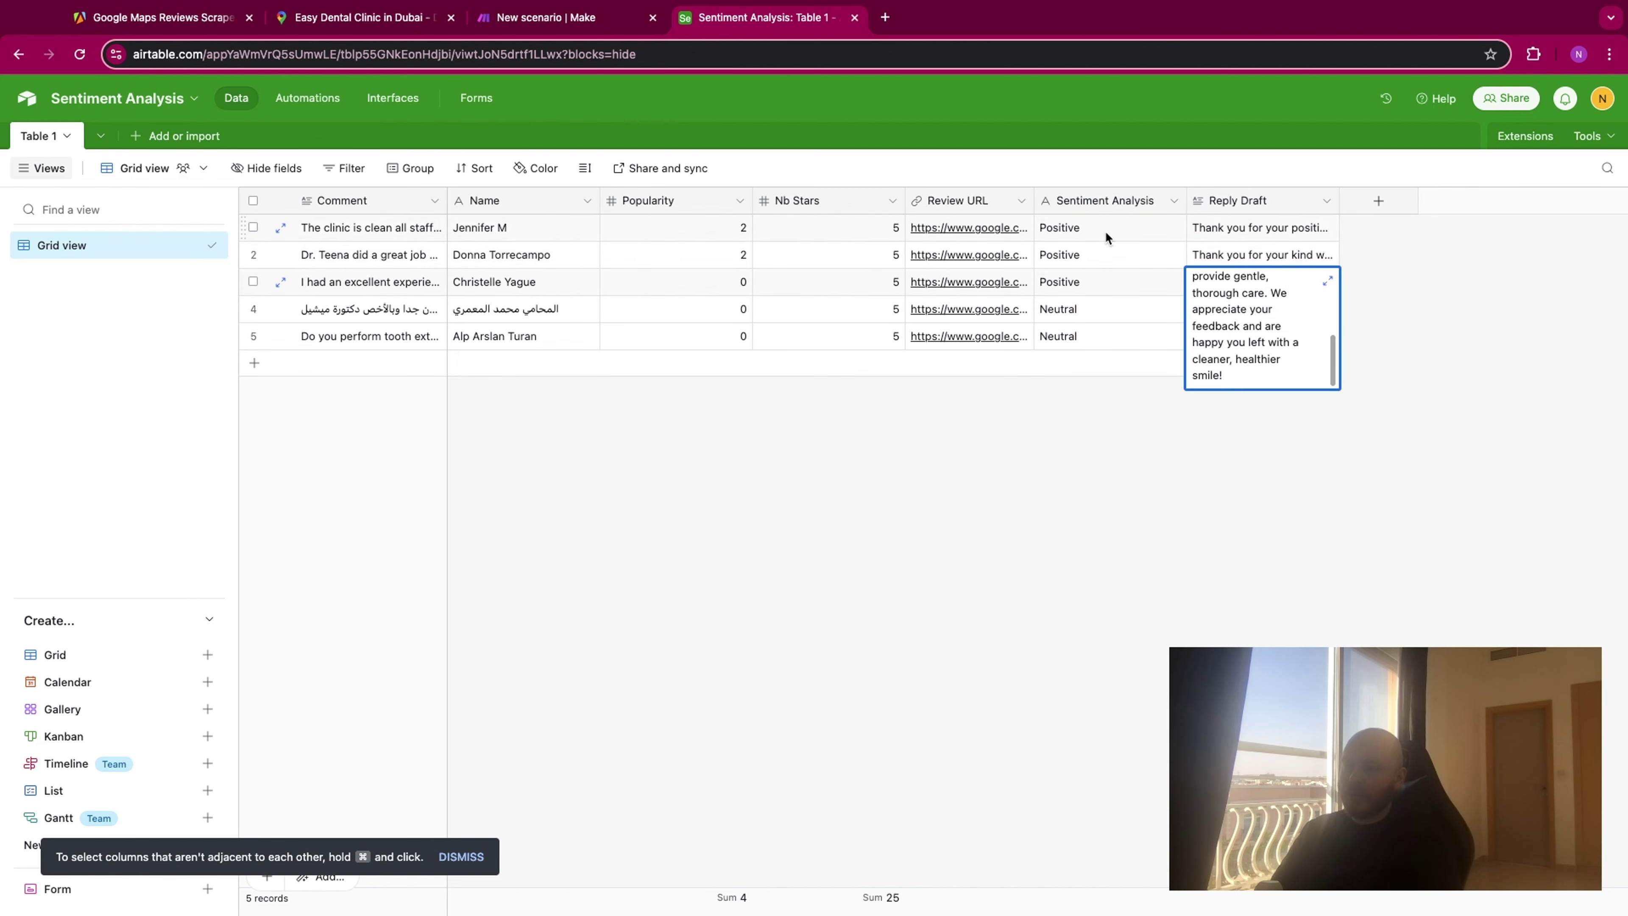
left_click(1516, 285)
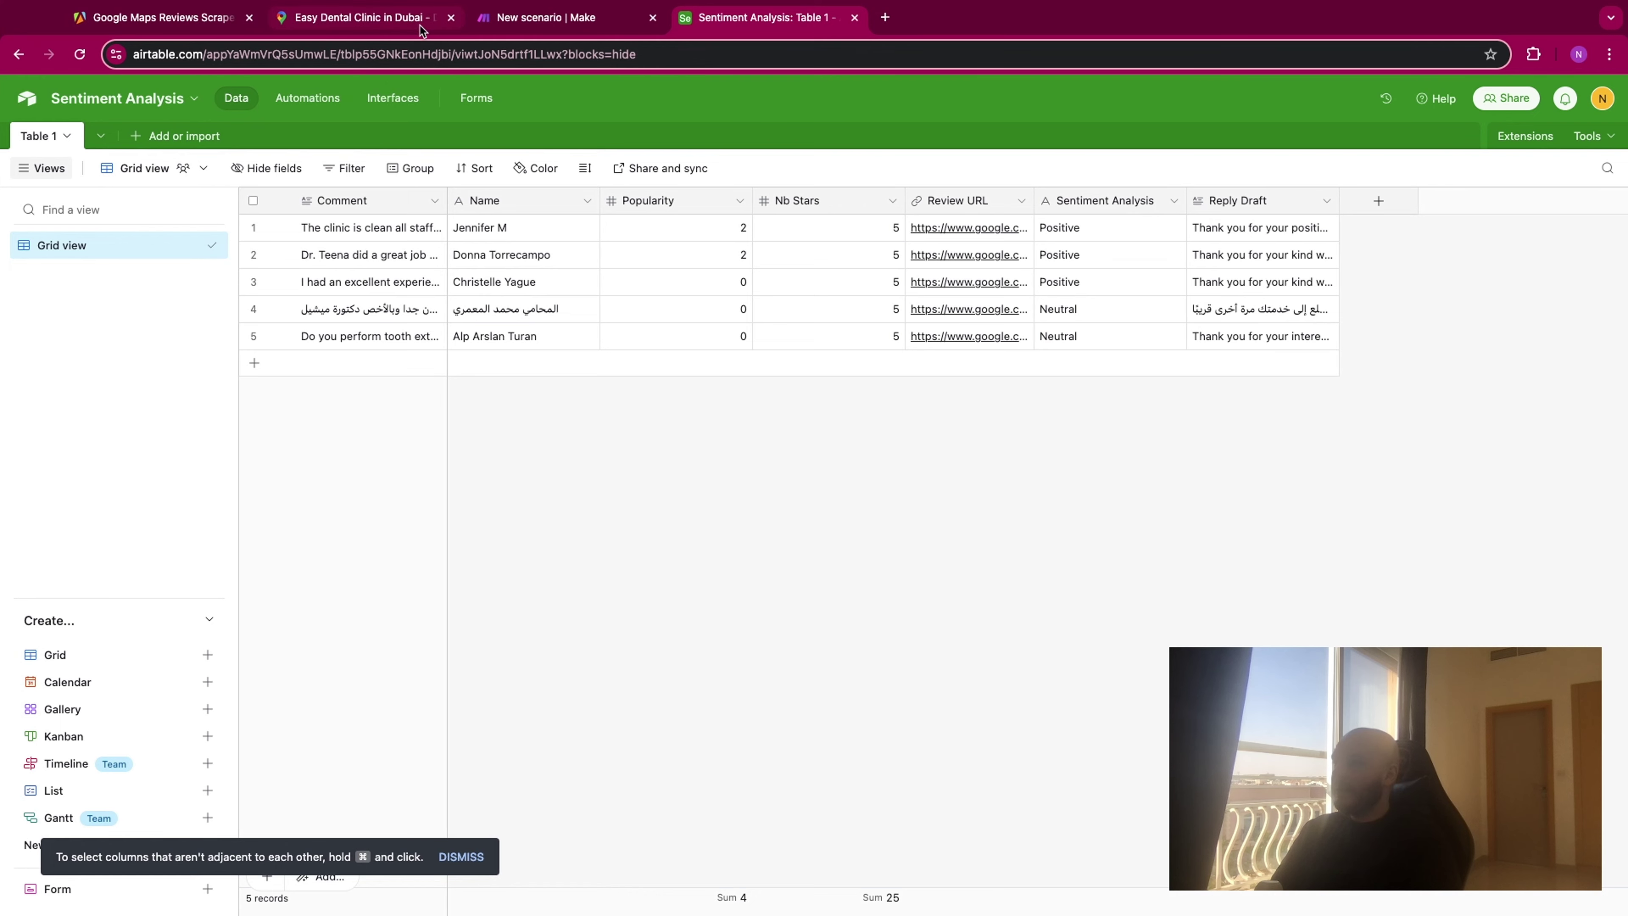
Switch to Make and add an "Answer Template :" line between the Input and Process sections of the Mistral AI prompt.
left_click(521, 19)
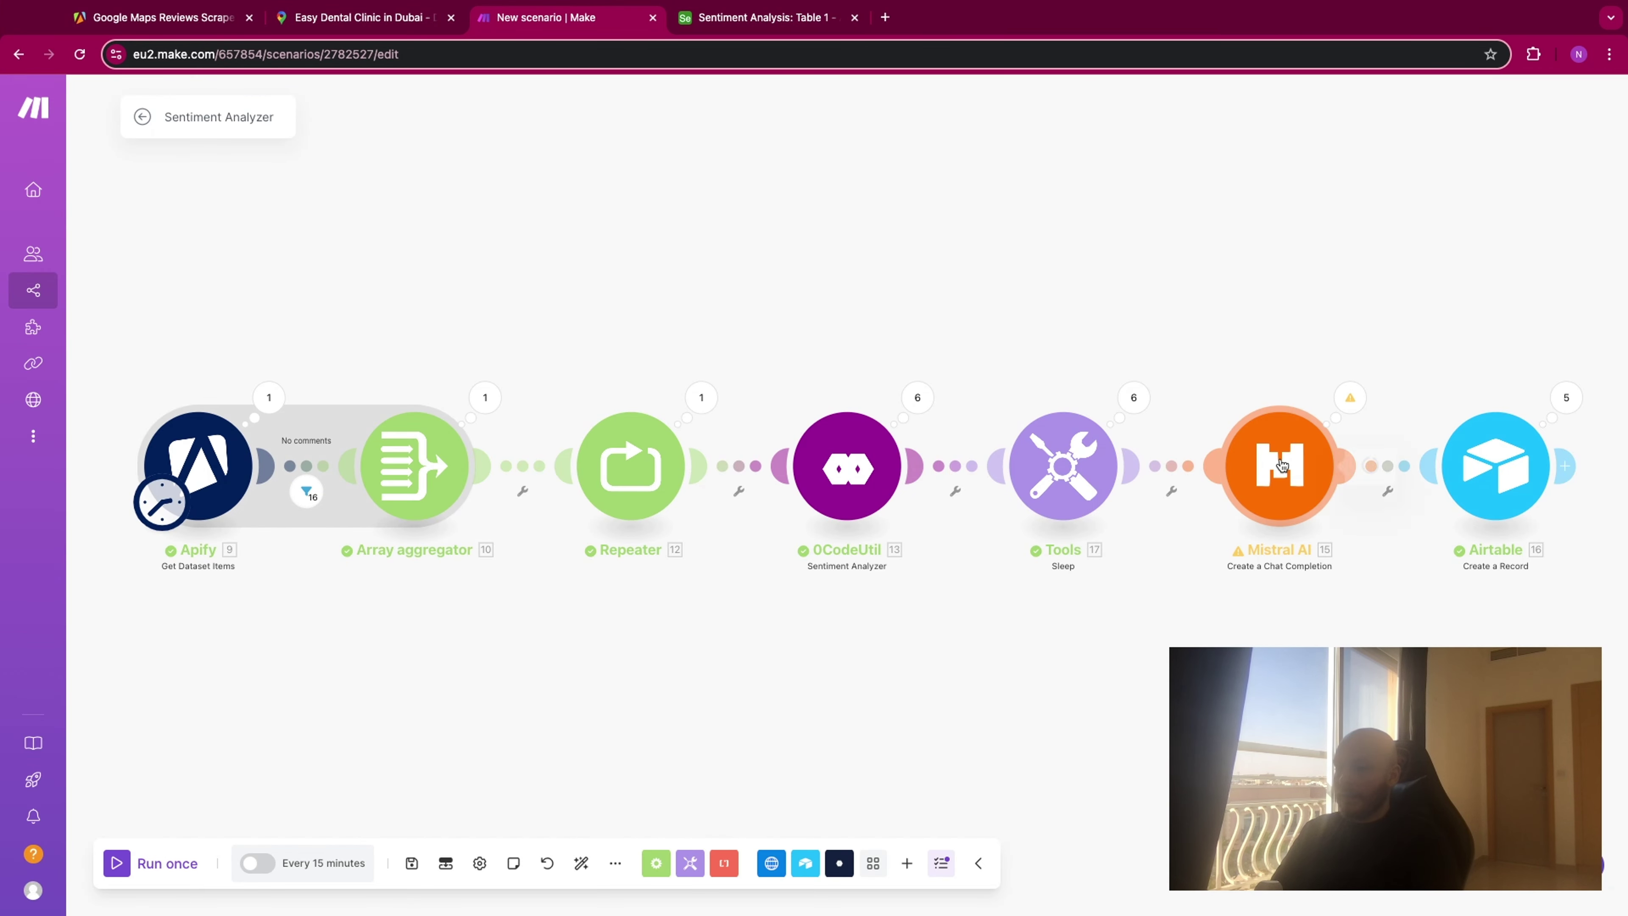
left_click(1266, 470)
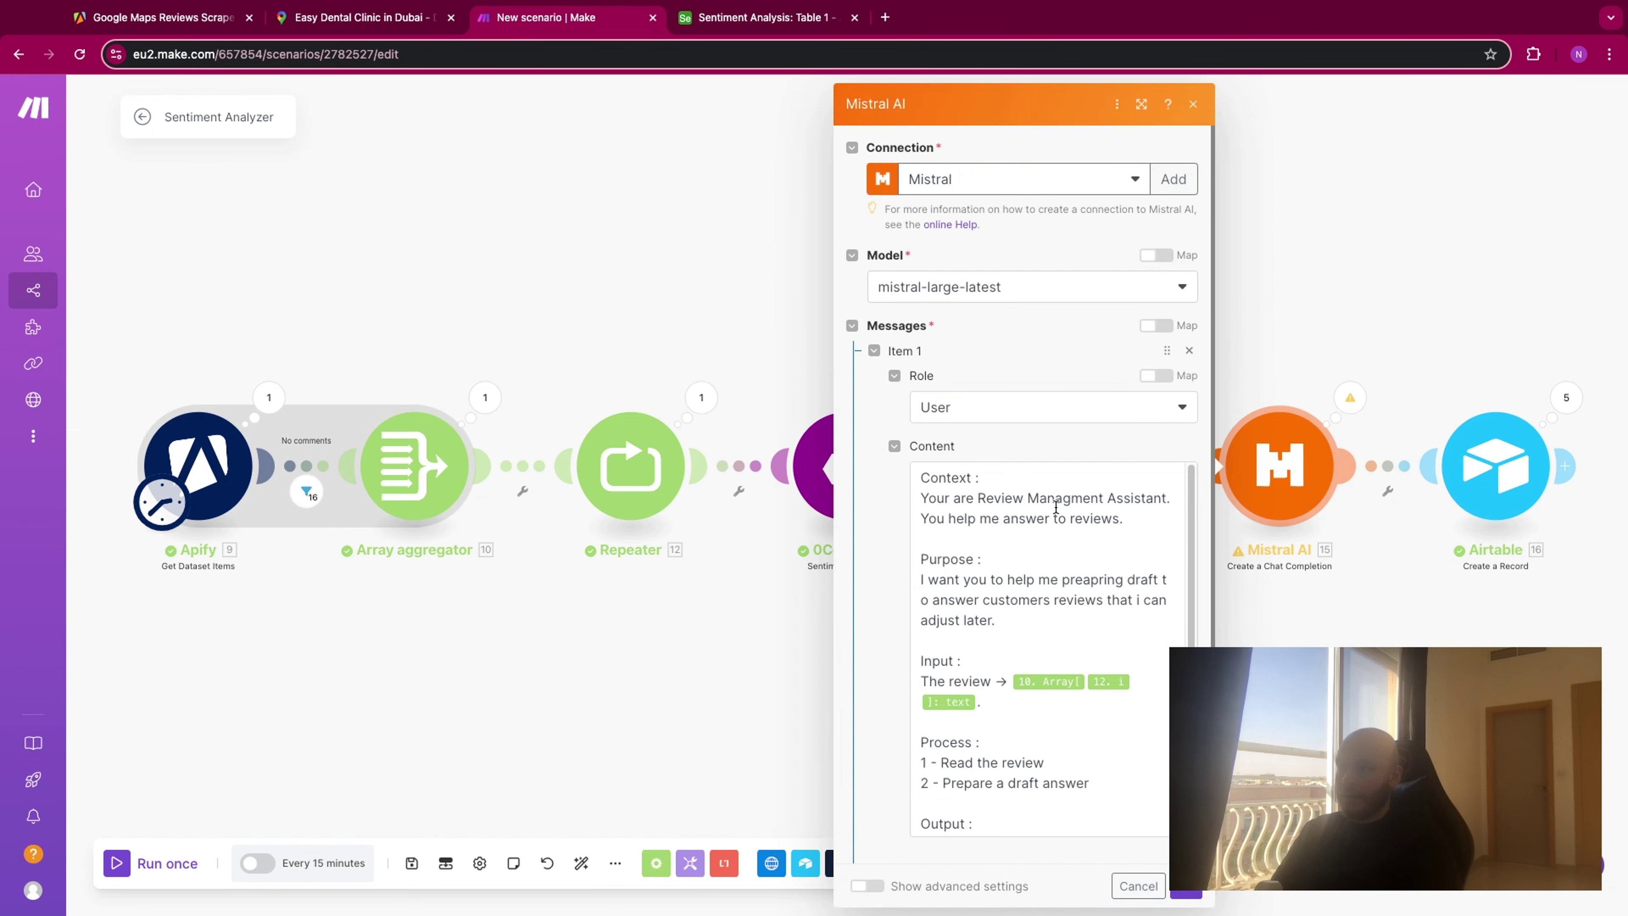
scroll(1065, 562, "down", 1)
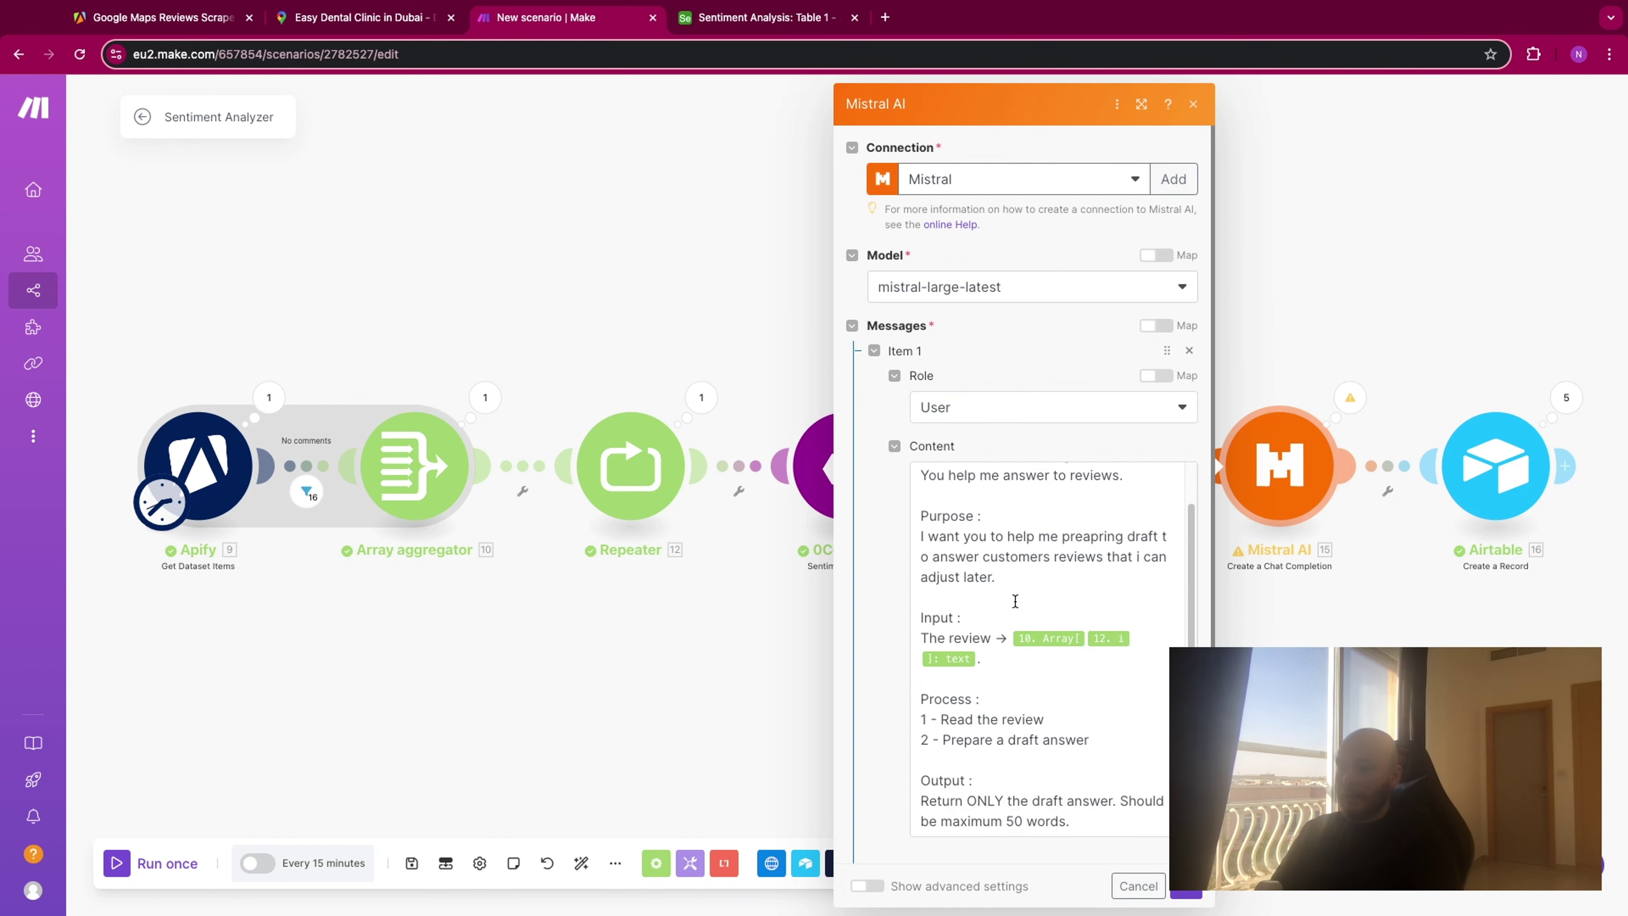
left_click(979, 597)
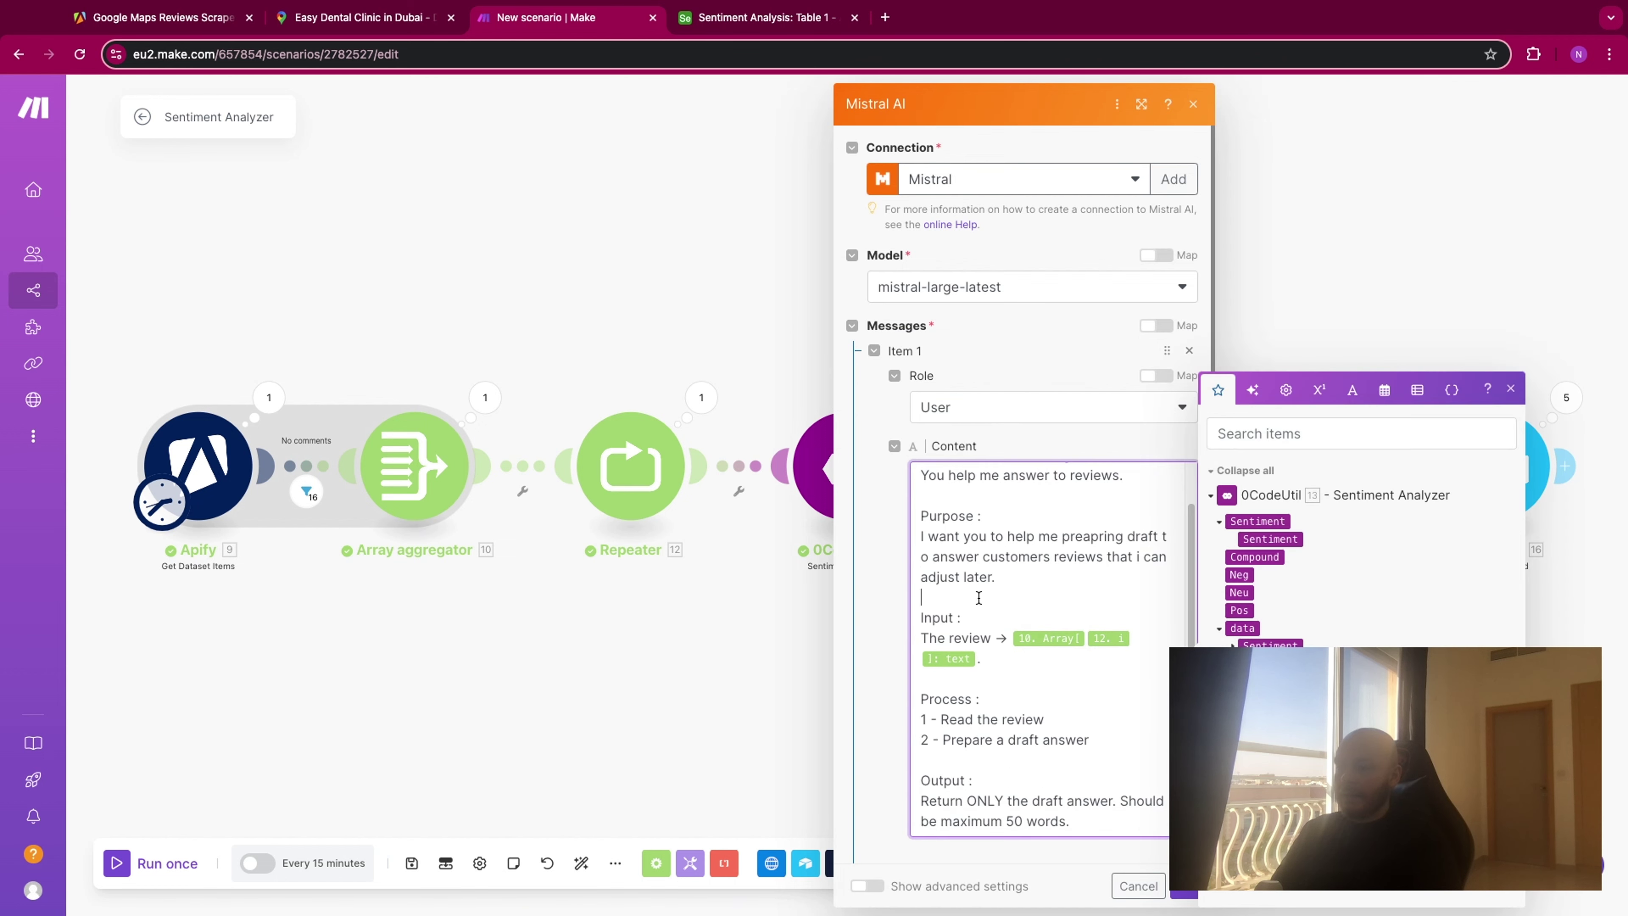
left_click(974, 678)
key("Return")
key("Return")
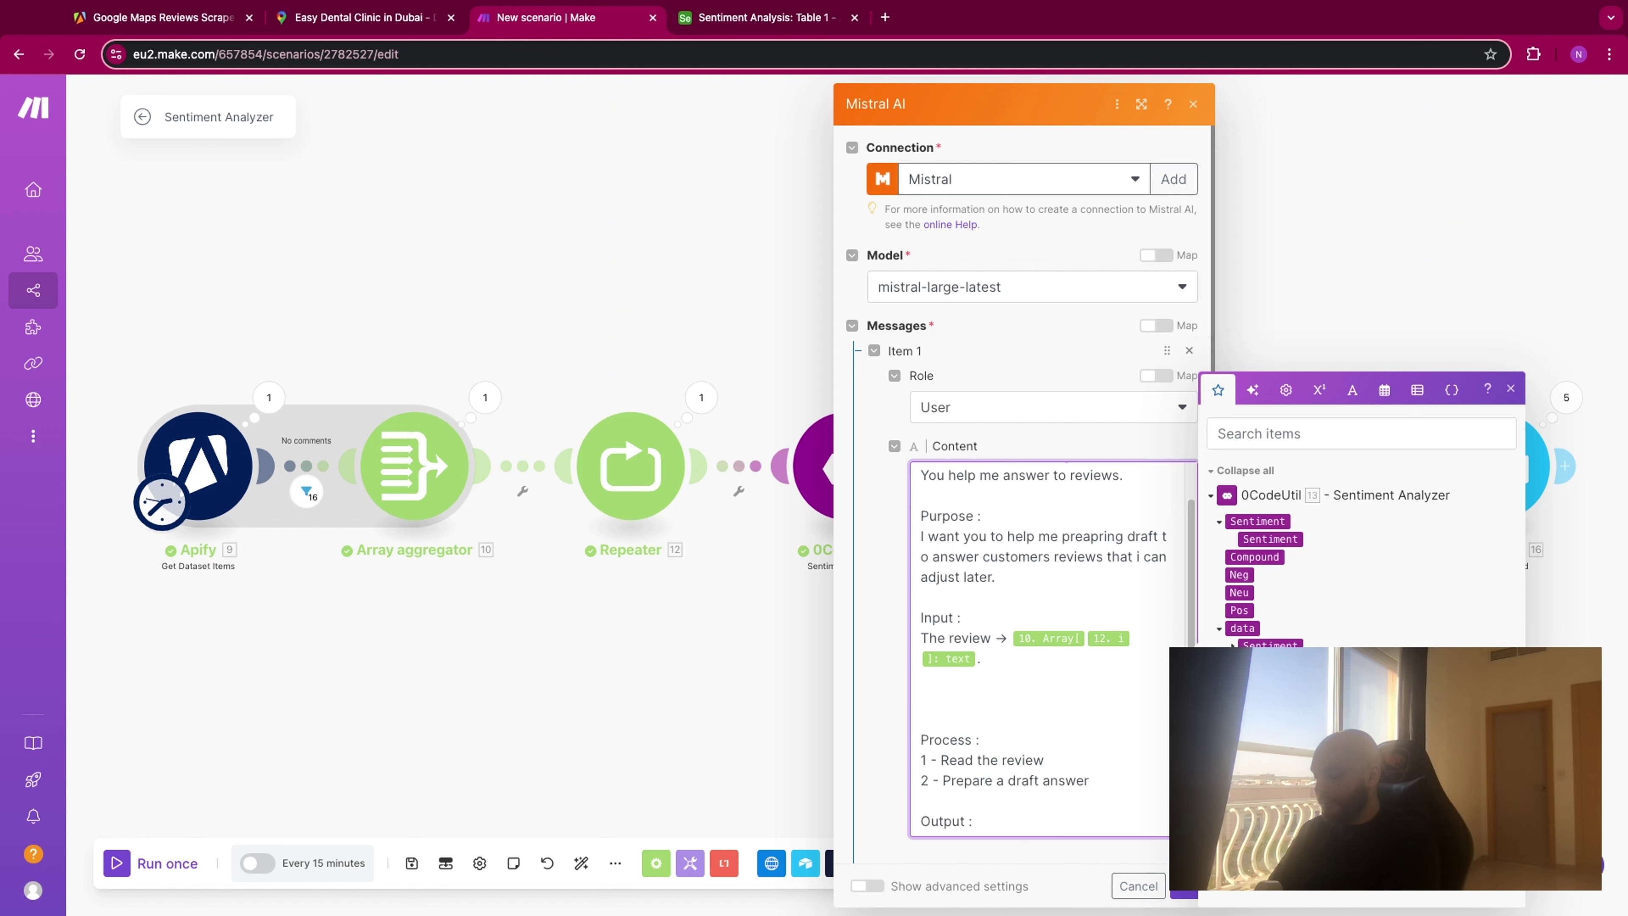
type("Answer")
key("BackSpace")
key("BackSpace")
key("BackSpace")
type("wer Tmp")
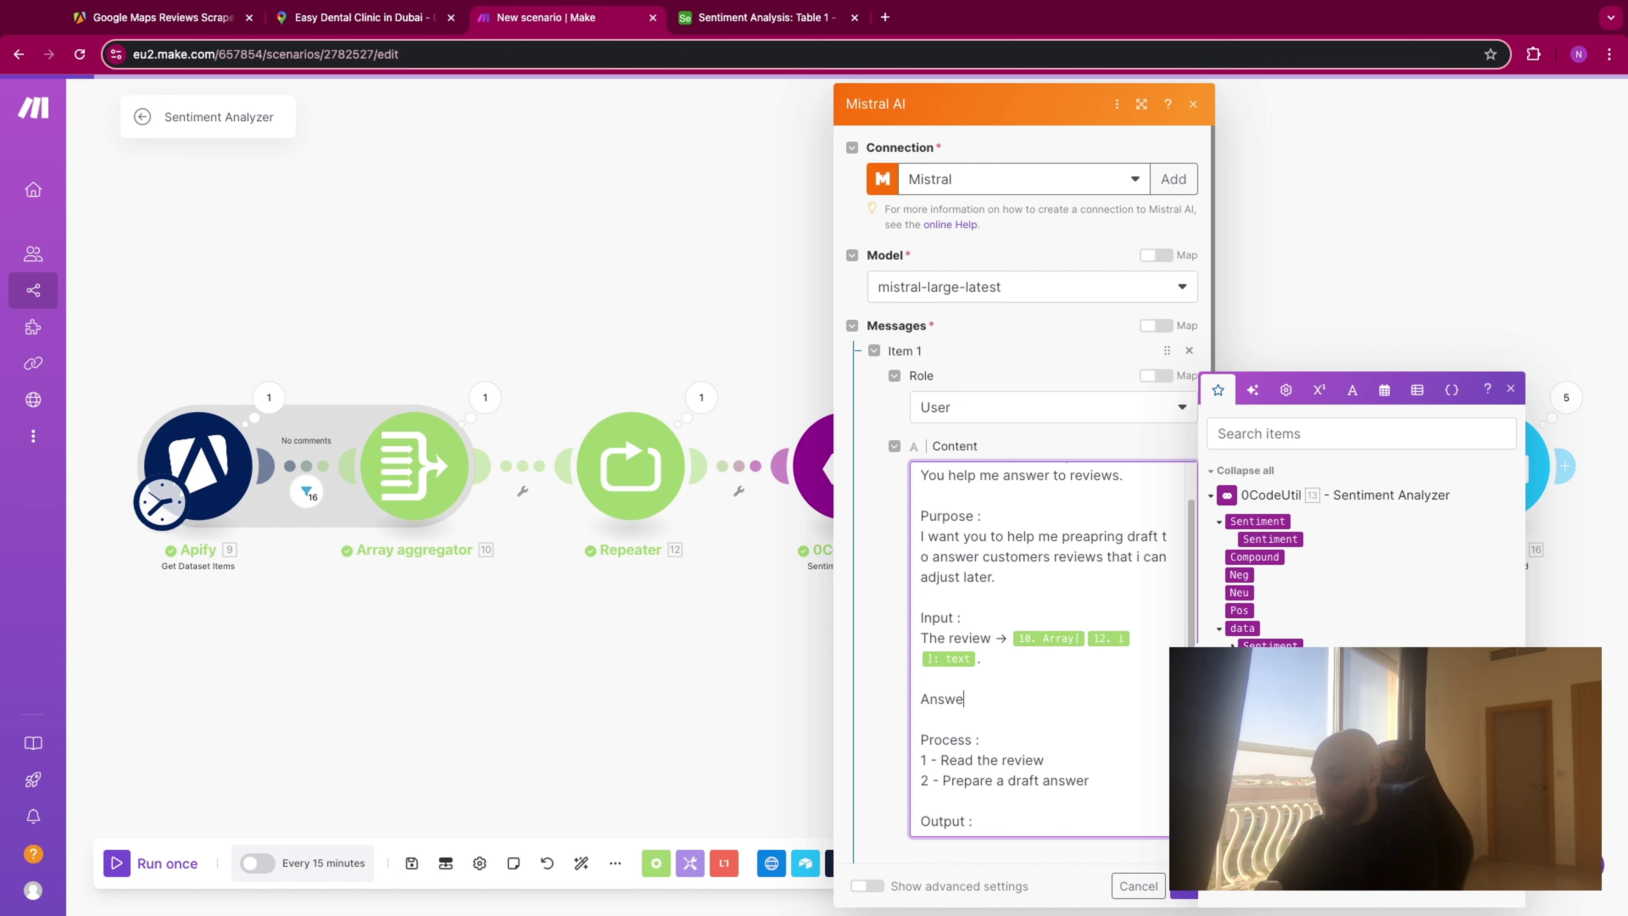
key("BackSpace")
key("BackSpace")
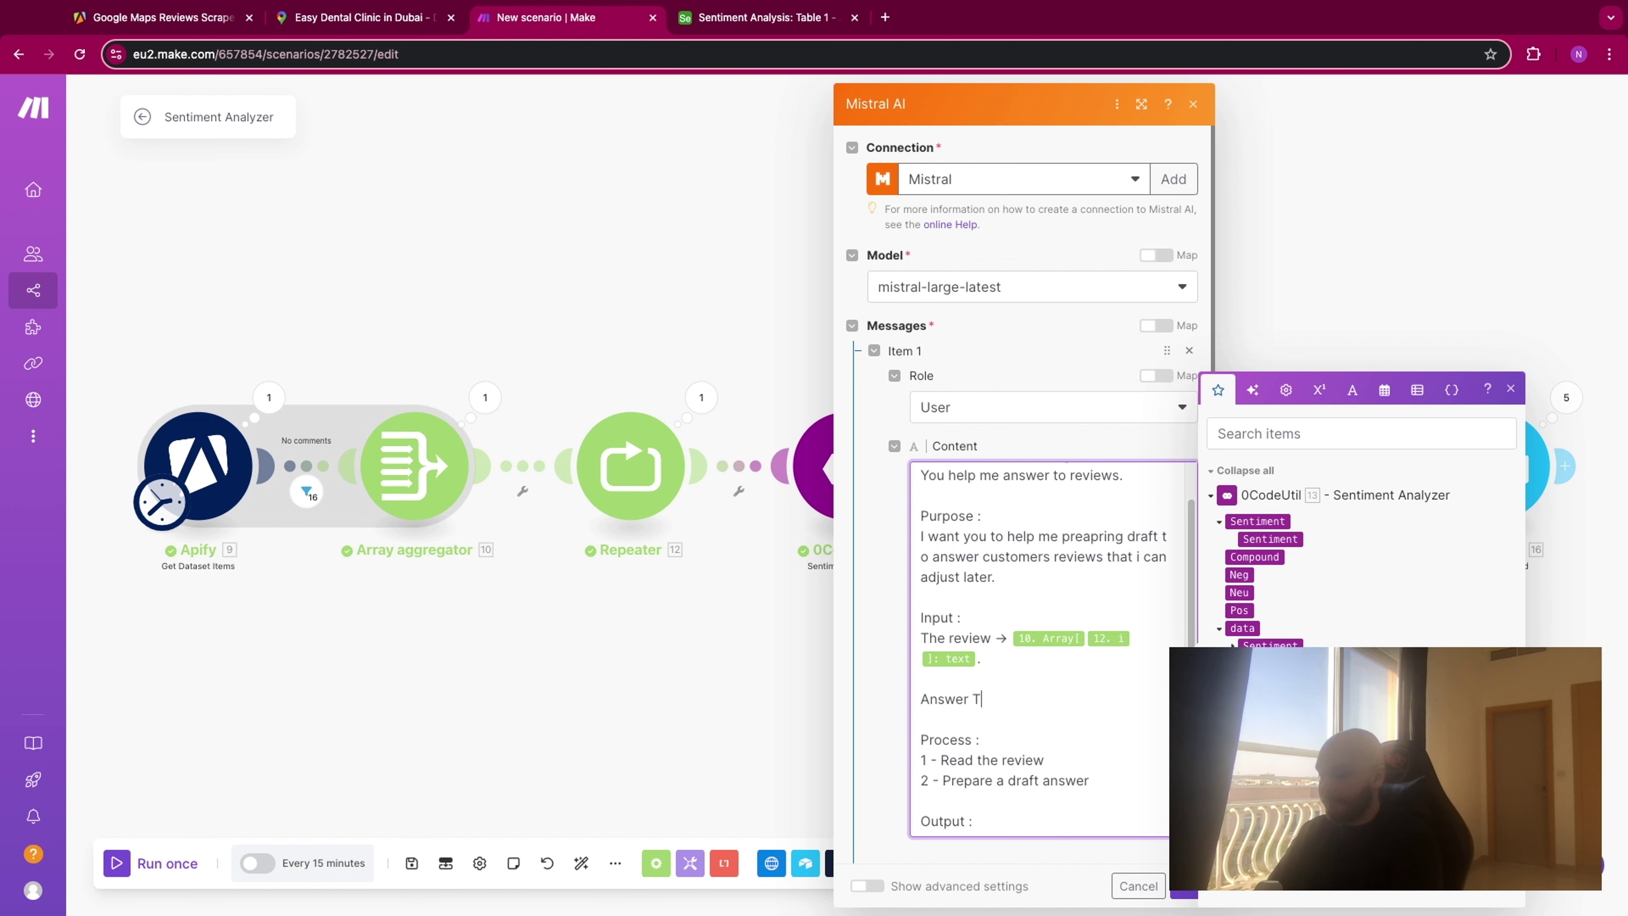
type("emplate :")
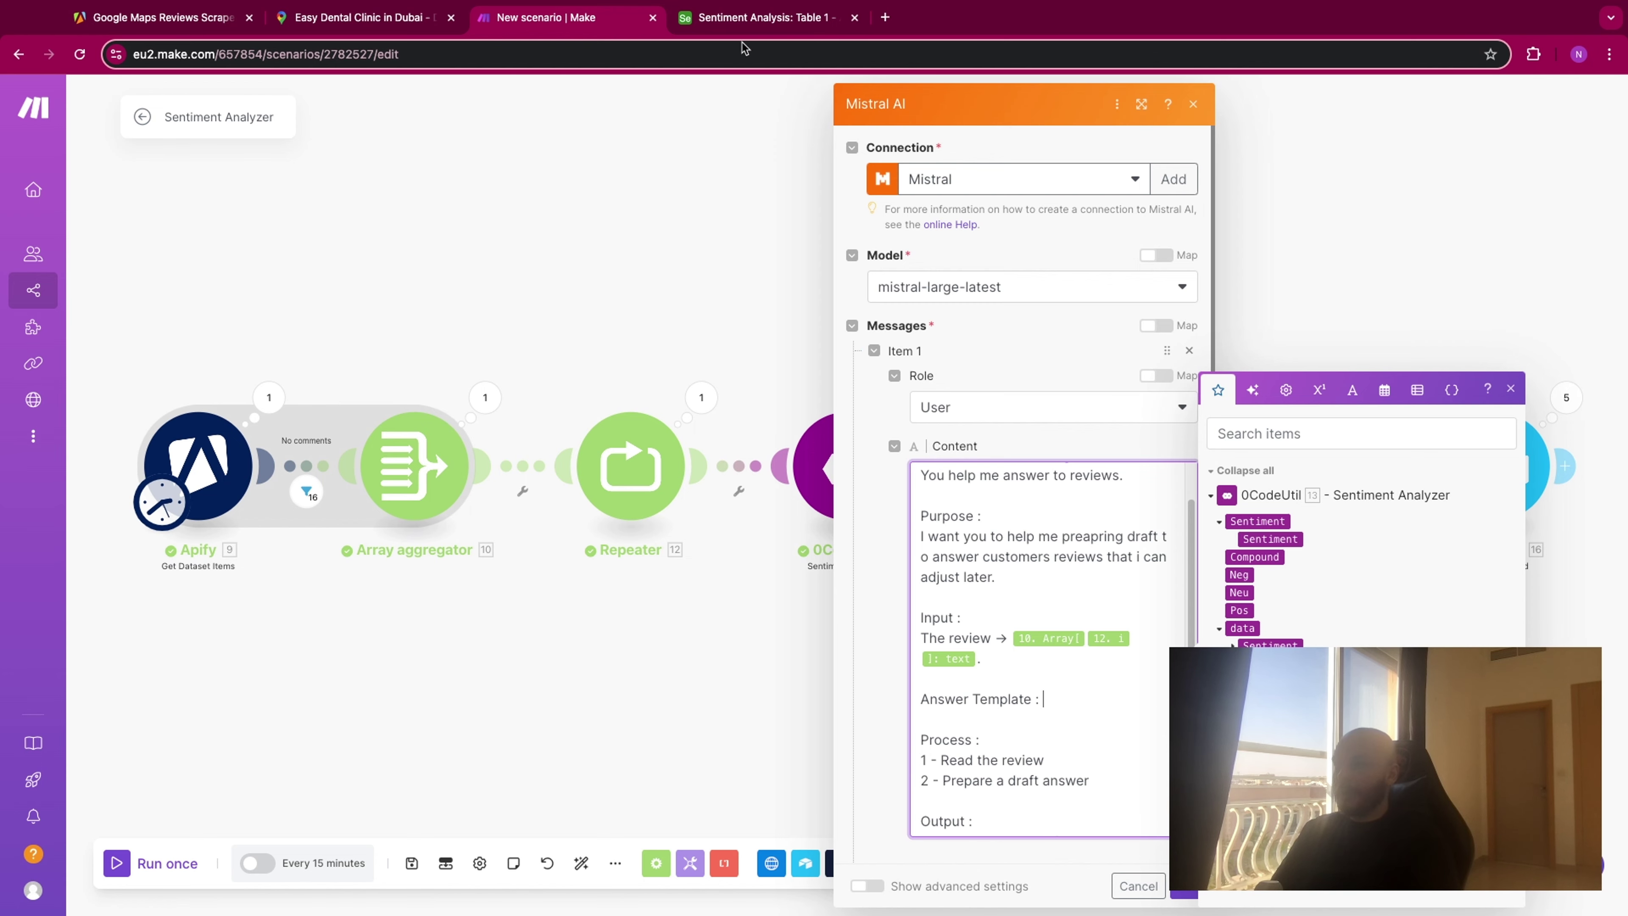
Revisit the Airtable table, and switch to Apify to view the Google Maps Reviews Scraper's input settings.
left_click(750, 17)
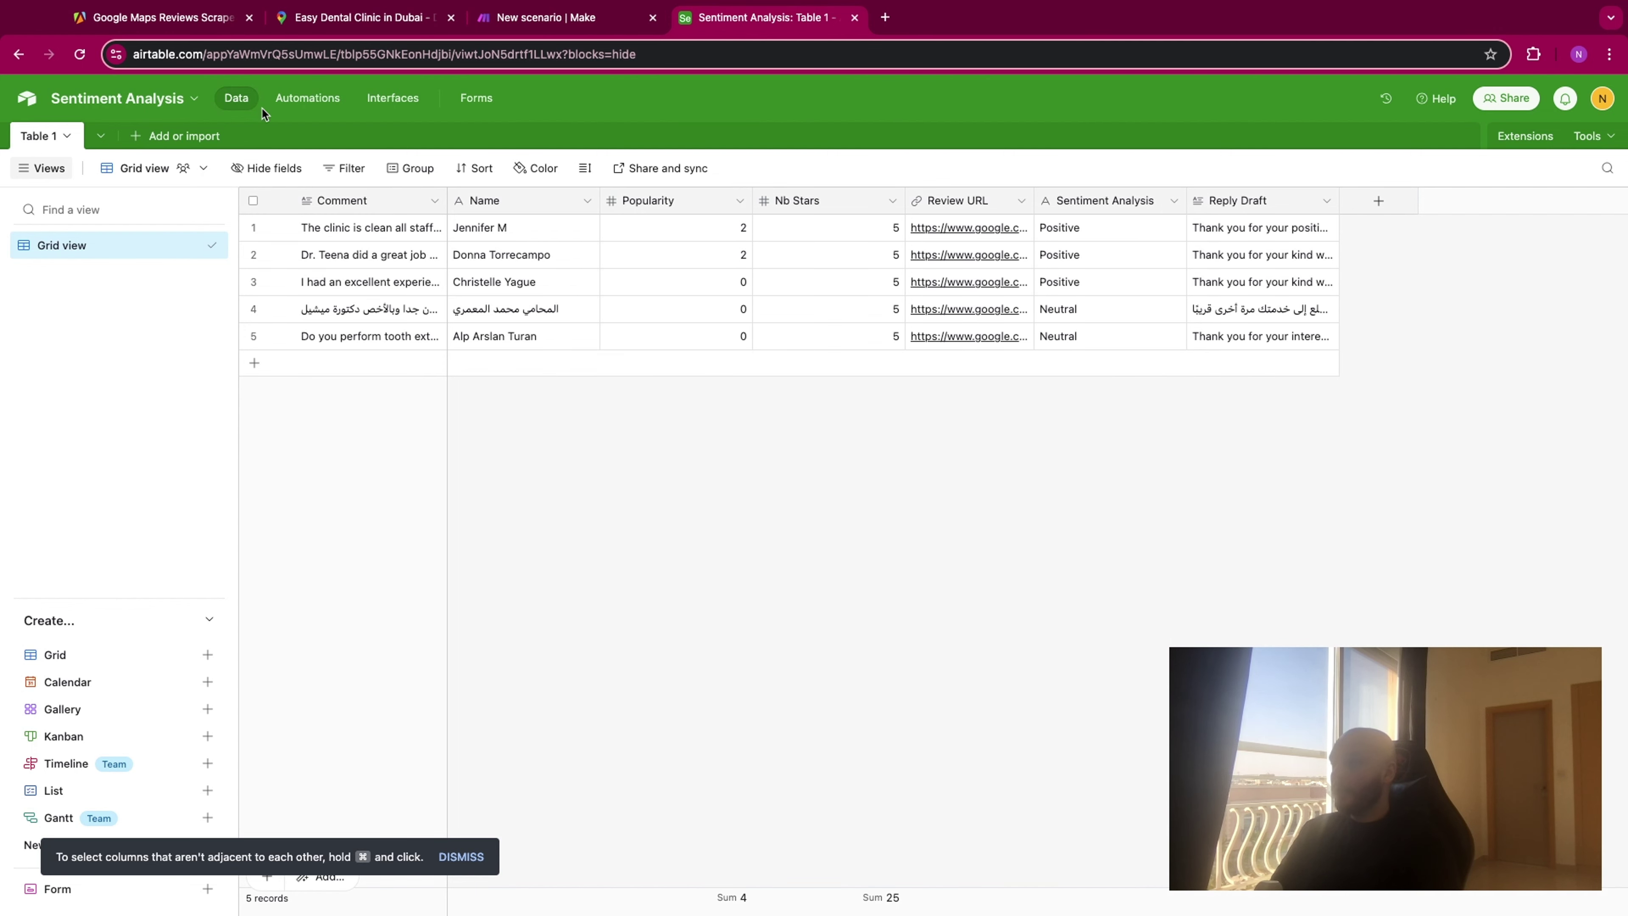
left_click(124, 26)
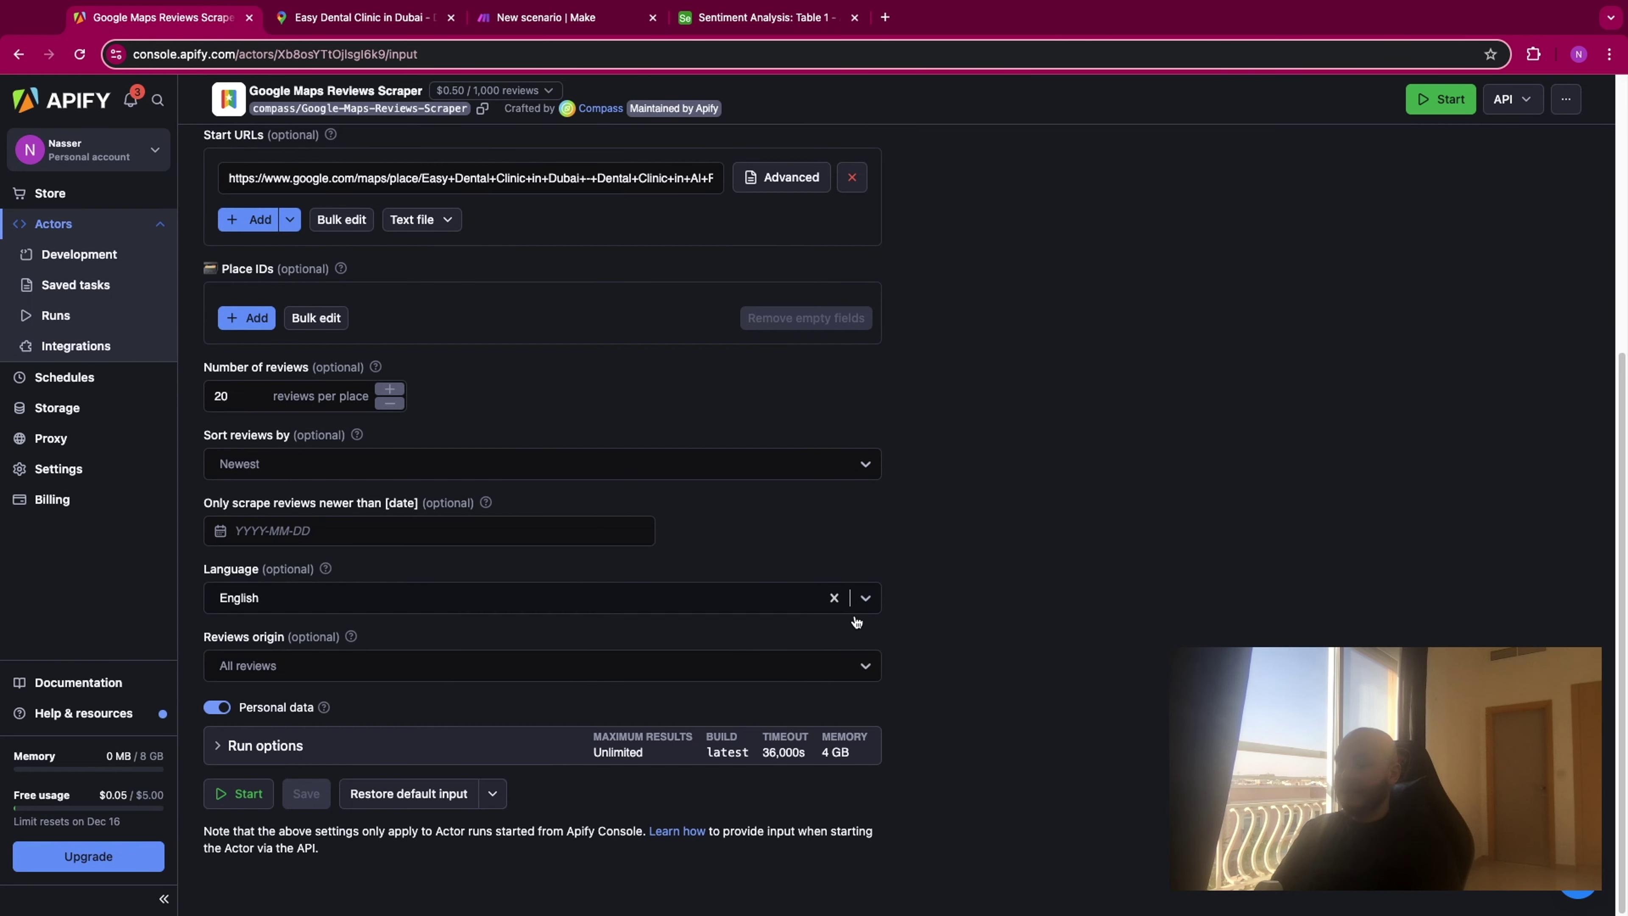